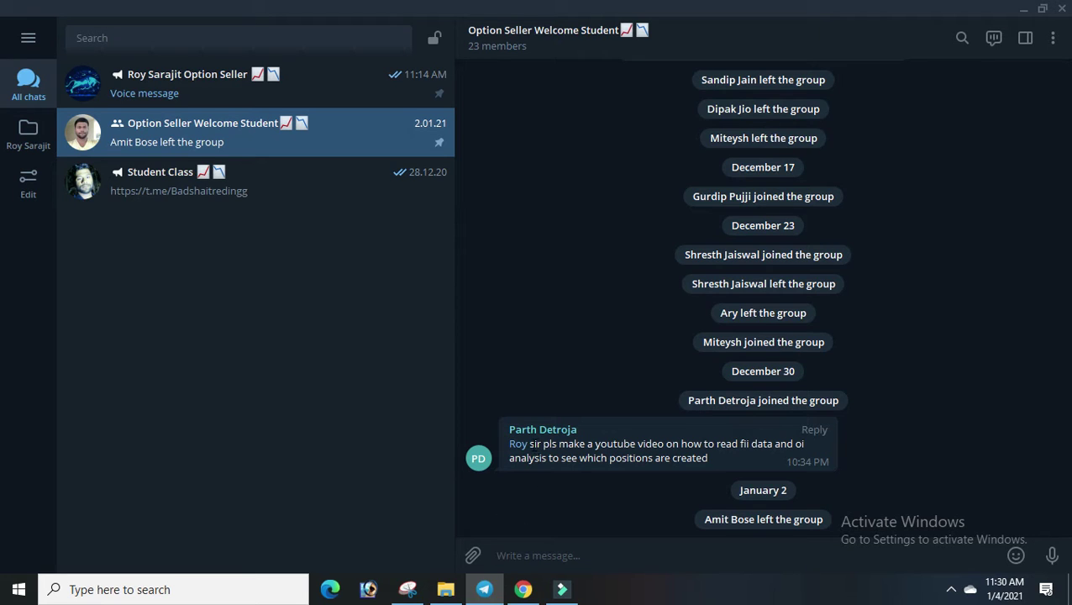
Highlight the group chat message requesting a video on FII data and OI analysis, and minimize Telegram
left_click_drag(531, 443, 775, 469)
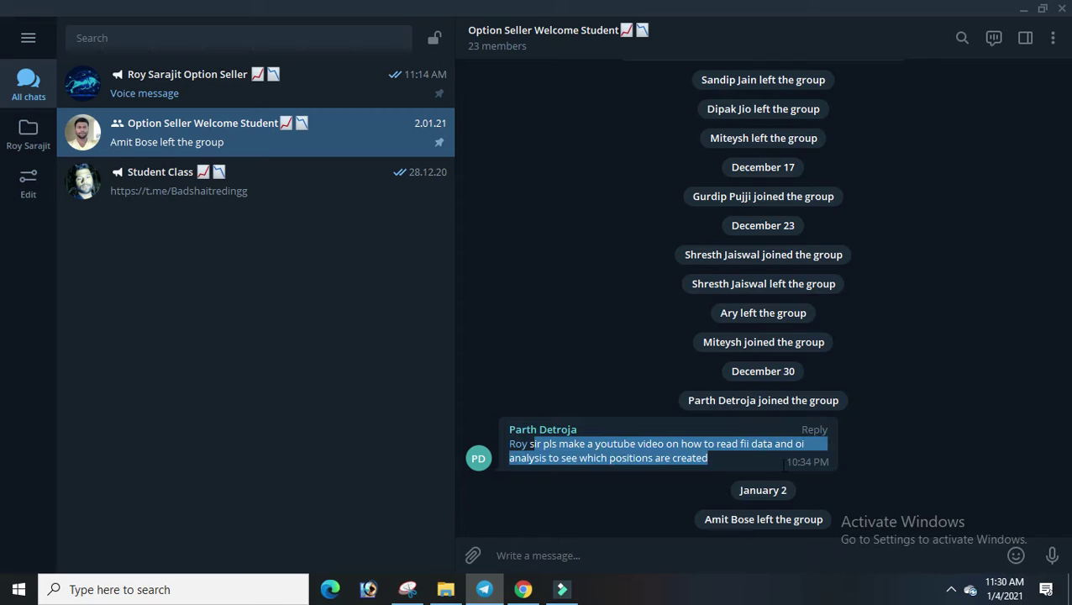
left_click(894, 345)
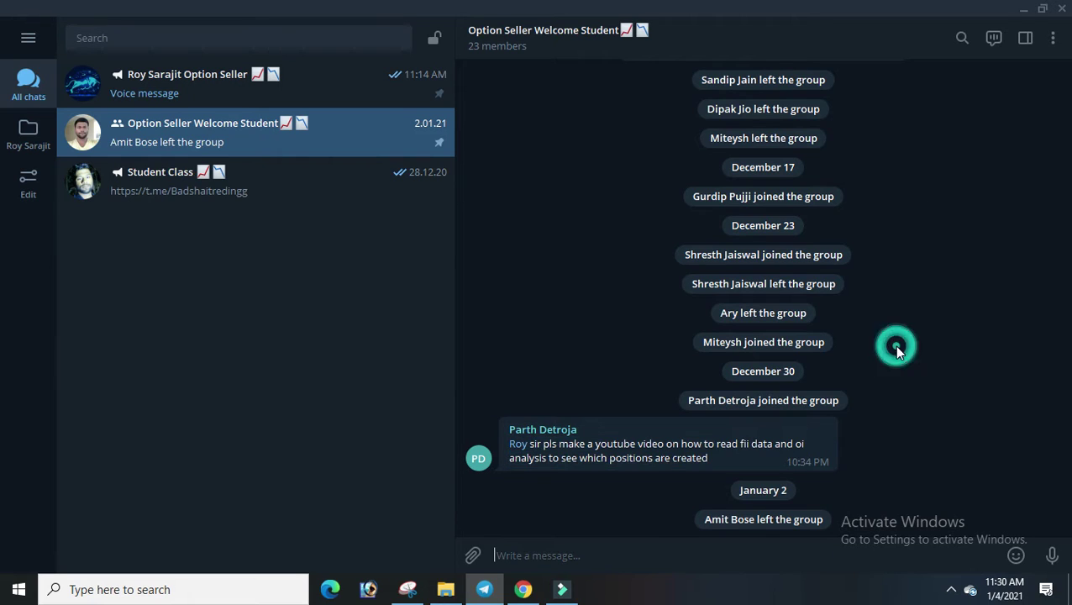
left_click(1022, 15)
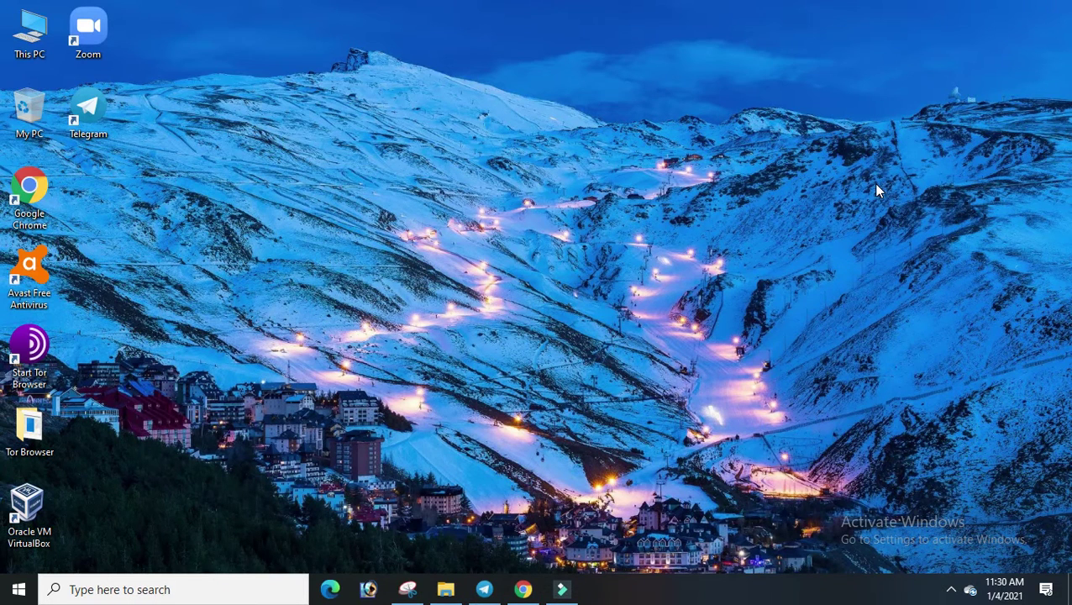
Switch to Chrome, bring up its New Tab page and minimize the browser window
left_click(525, 591)
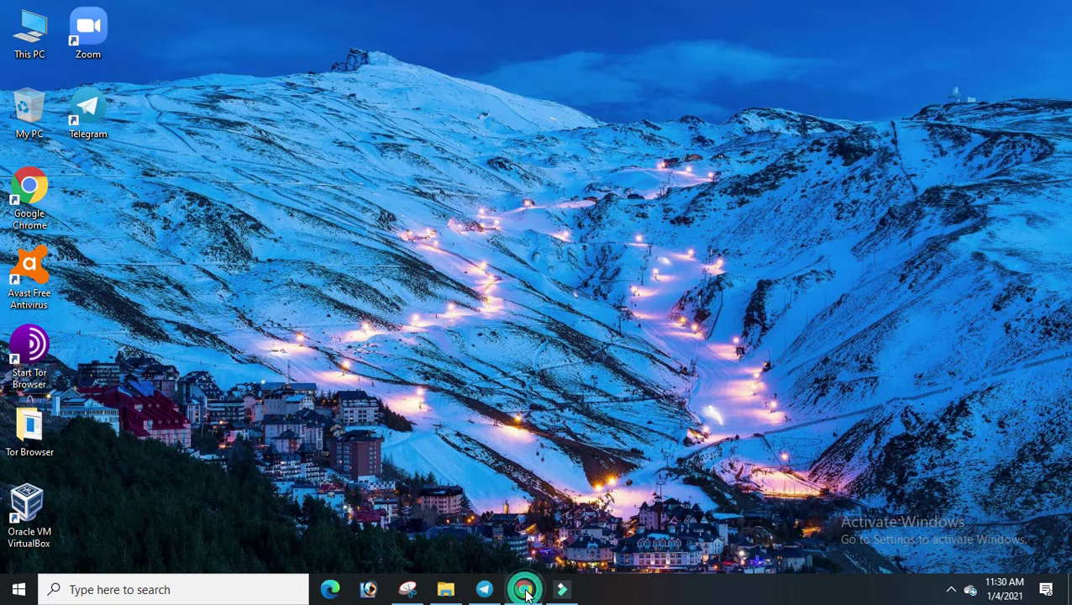
left_click(353, 8)
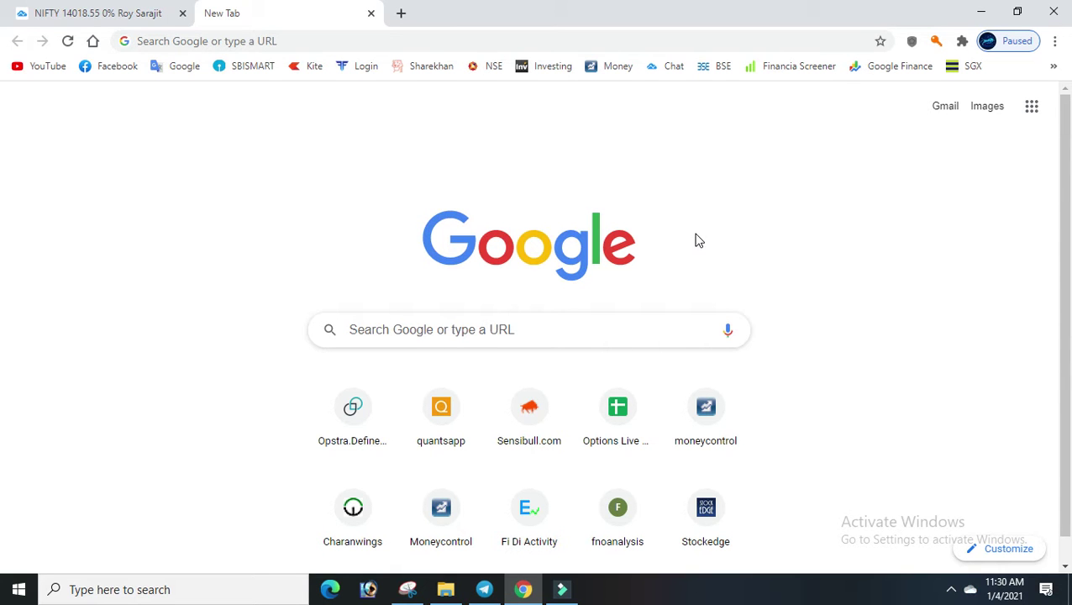
left_click(981, 12)
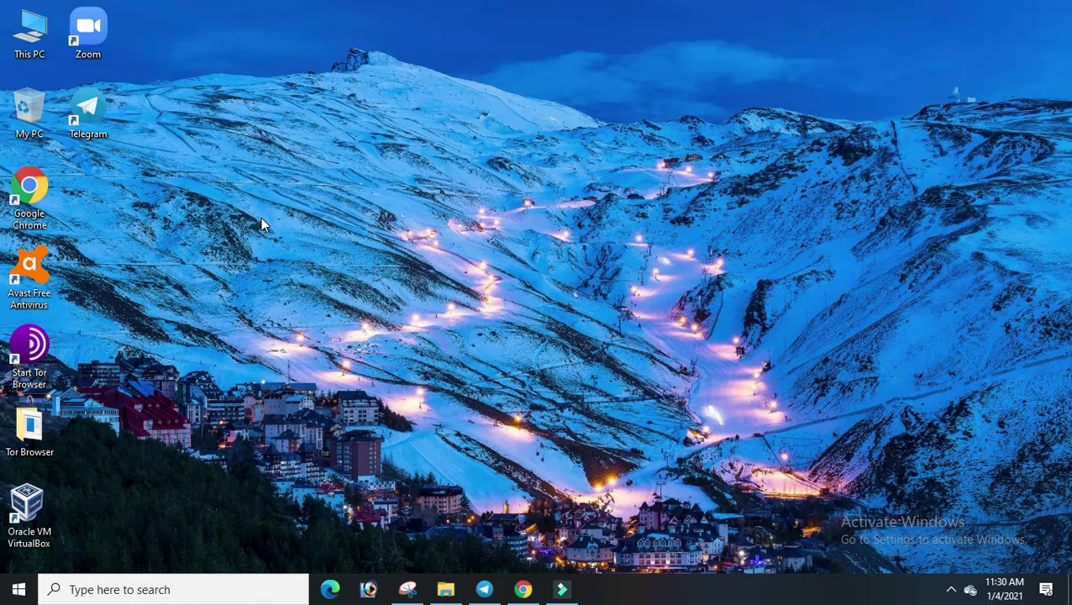
In File Explorer, open the Participant Fi DI Data Analaysis workbook from the WD Astrology folder in Documents, and minimize the folder window
left_click(446, 591)
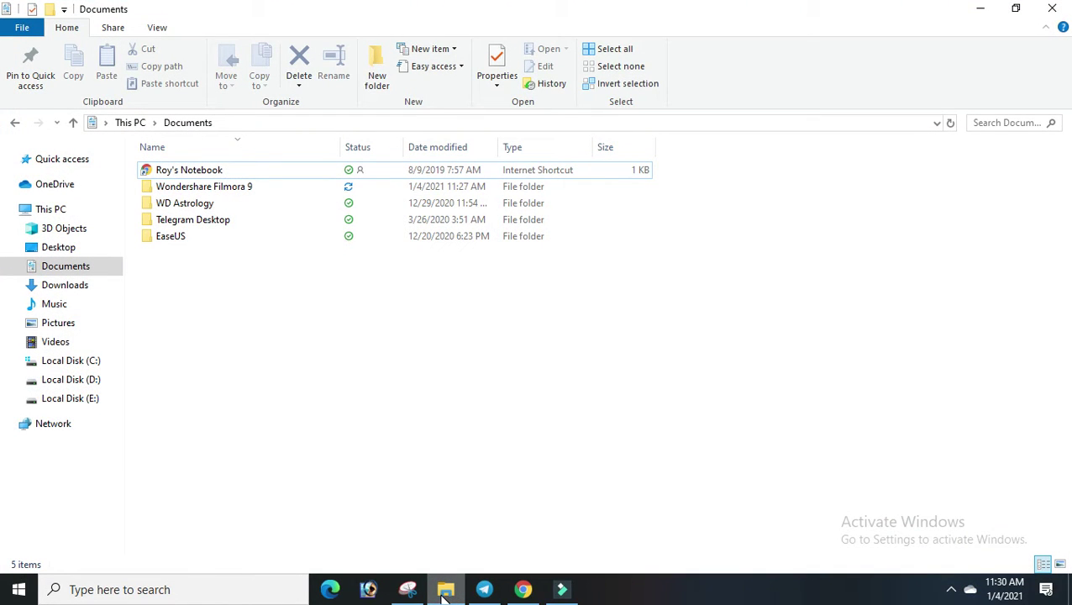
left_click(203, 210)
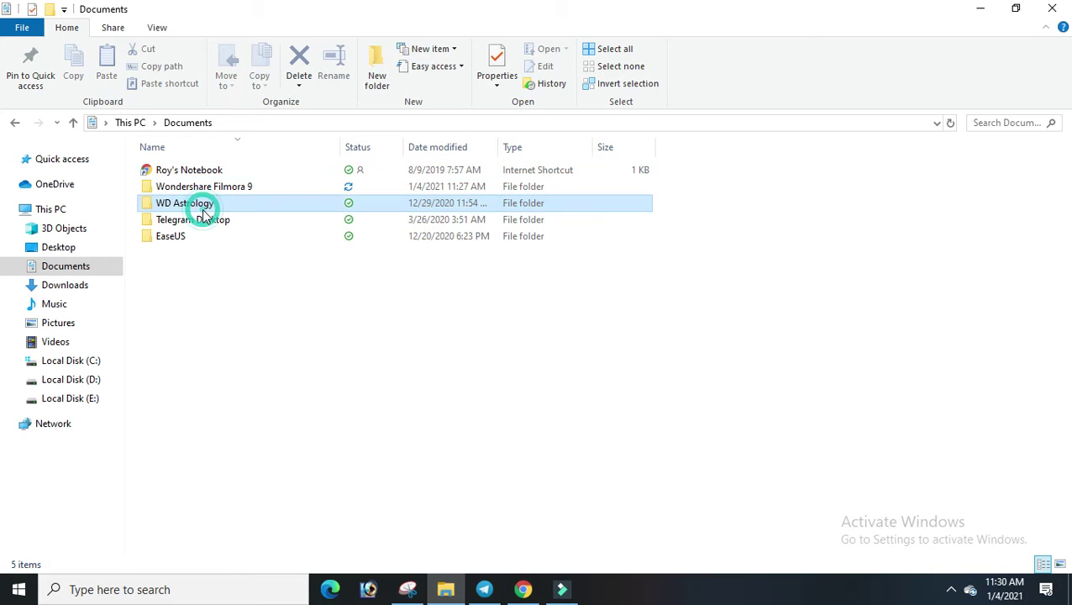
double_click(204, 211)
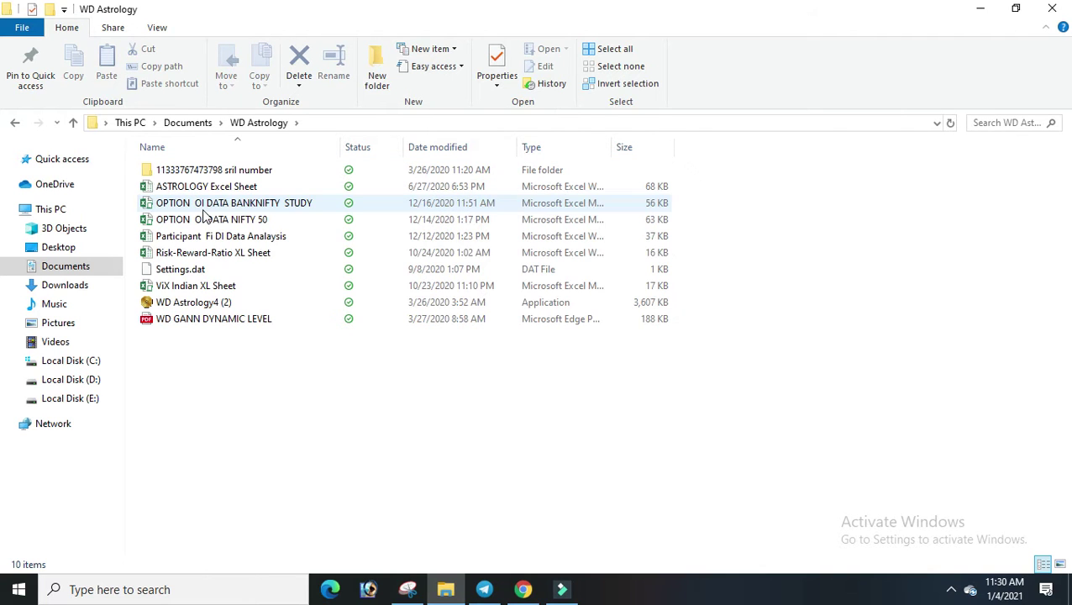
double_click(262, 238)
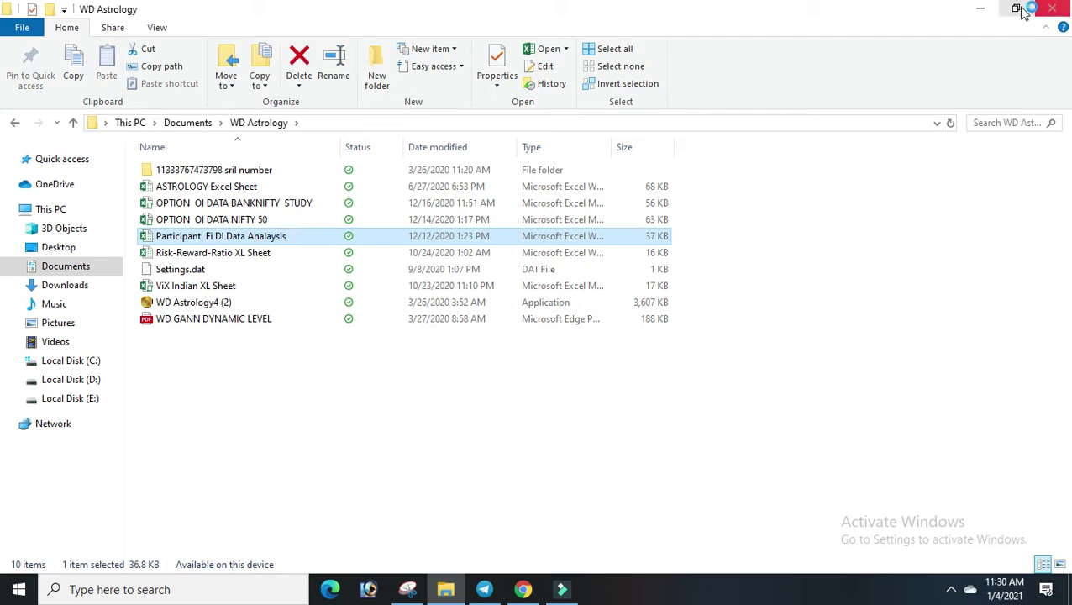
left_click(980, 8)
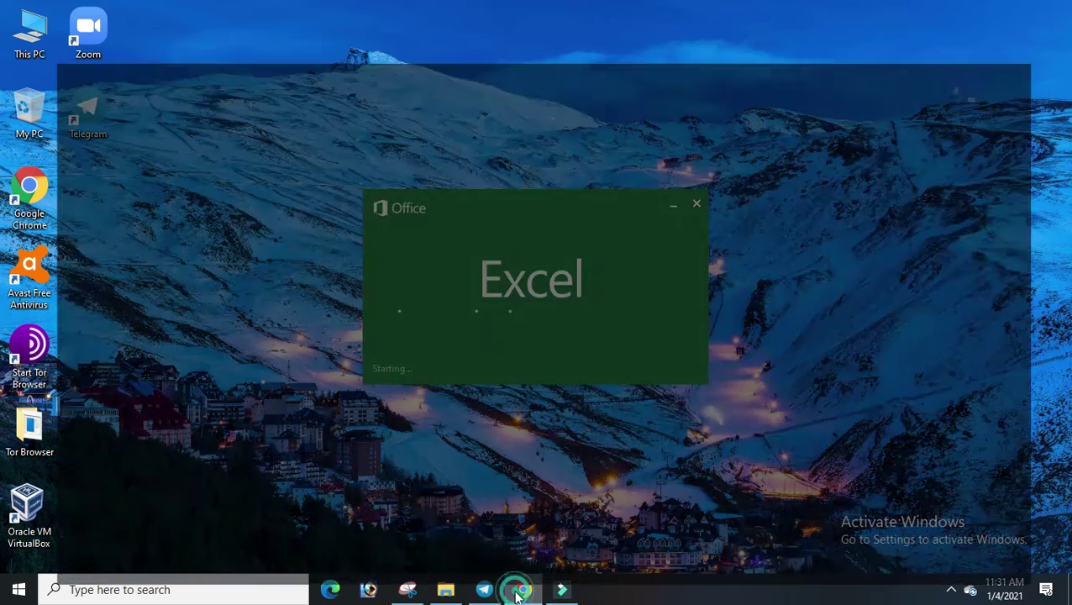
In Chrome, load the fnoanalysis and Fi Di Activity pages in separate tabs and add another blank tab
left_click(523, 589)
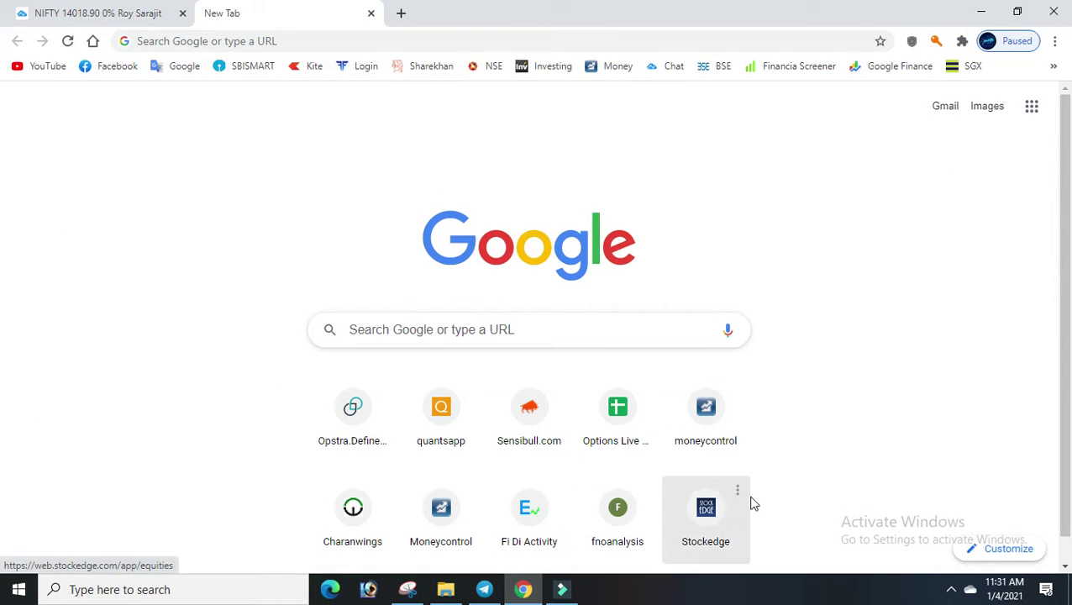
left_click(618, 512)
left_click(404, 13)
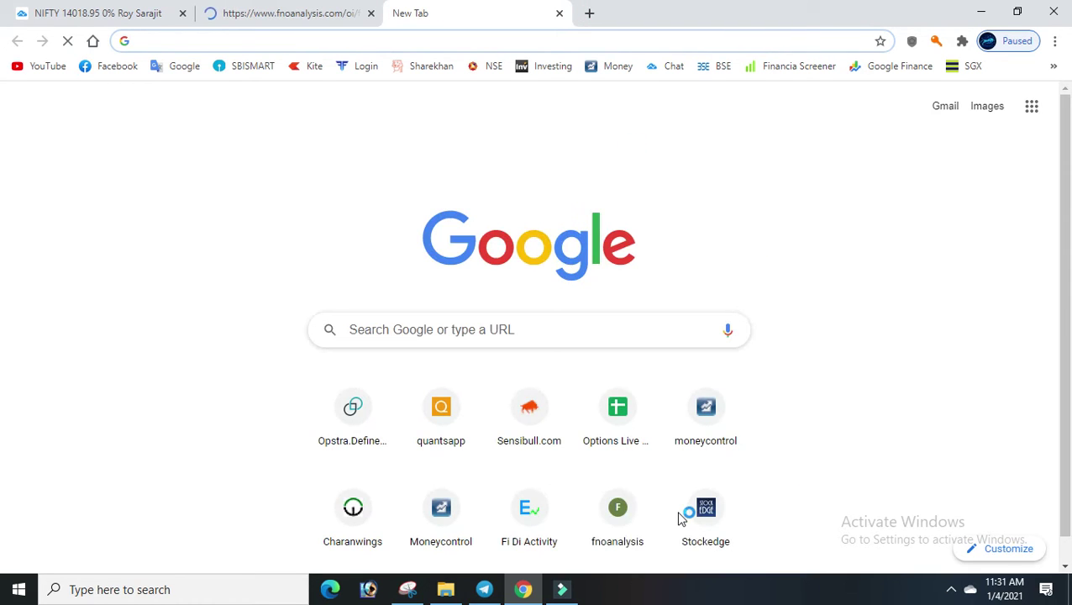
left_click(521, 514)
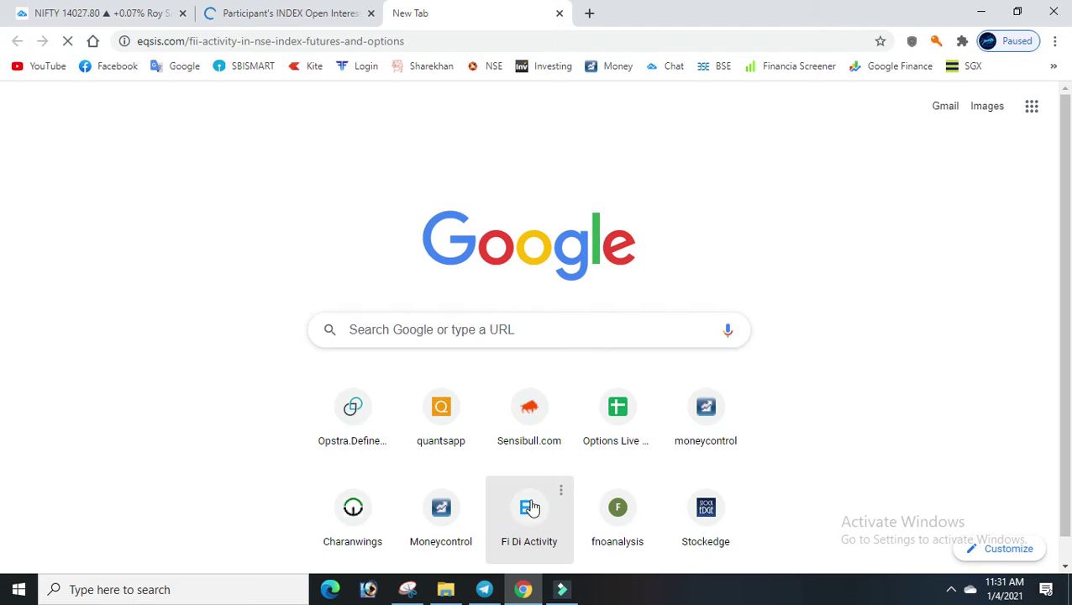
left_click(298, 8)
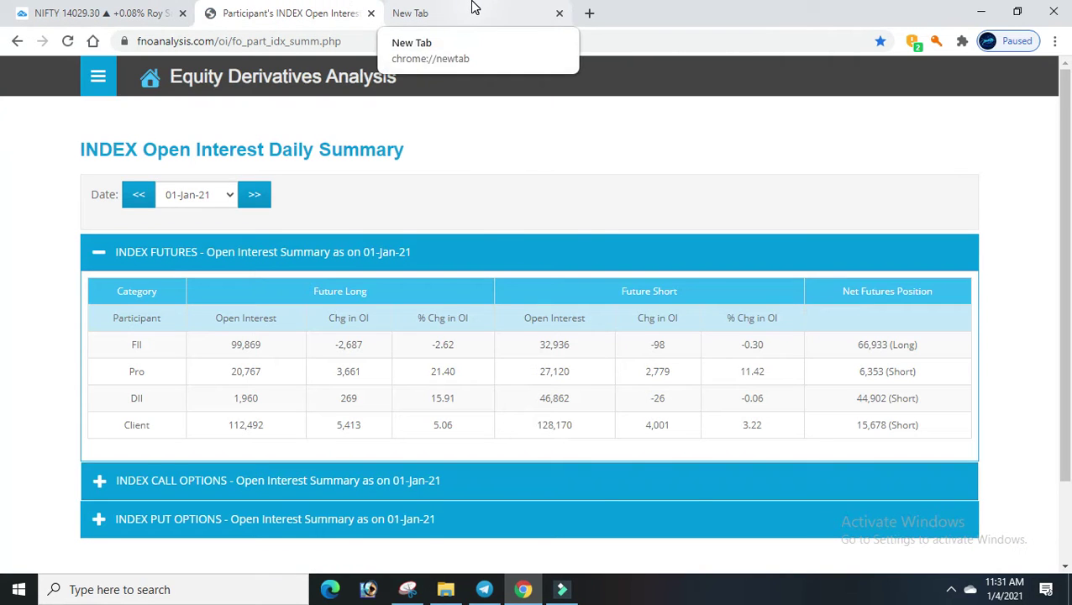
left_click(474, 8)
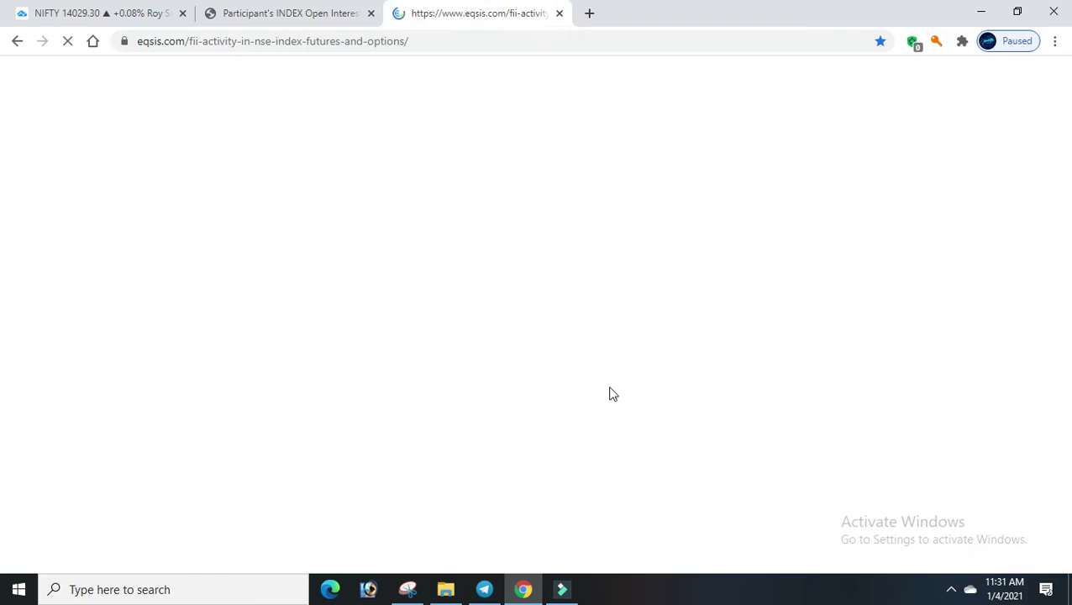
left_click(592, 12)
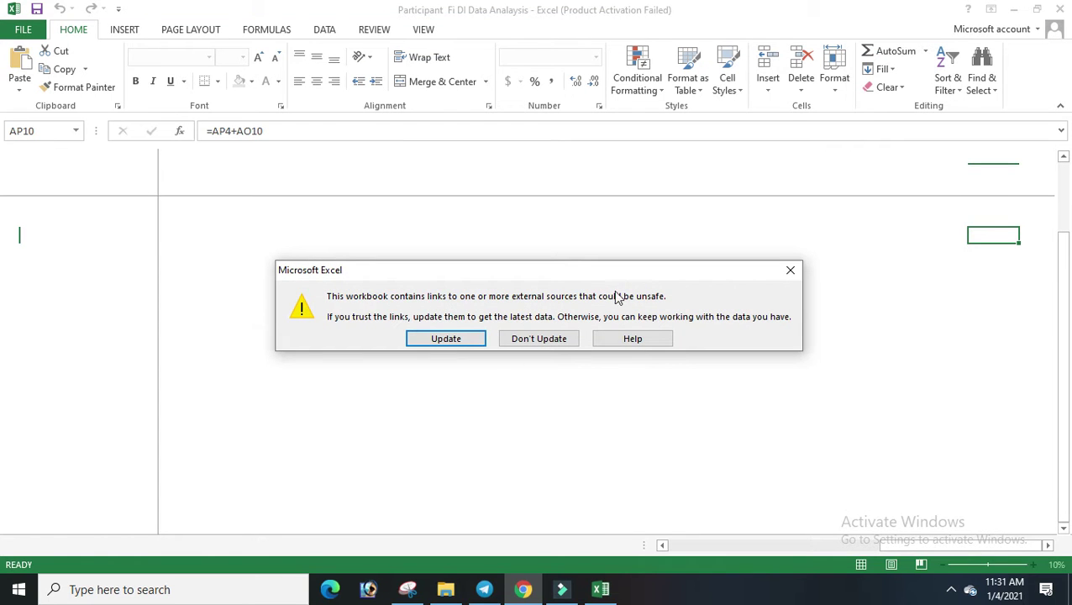
In Excel, dismiss the external-links warning and the Office Activation Wizard, and display Sheet2
left_click(791, 269)
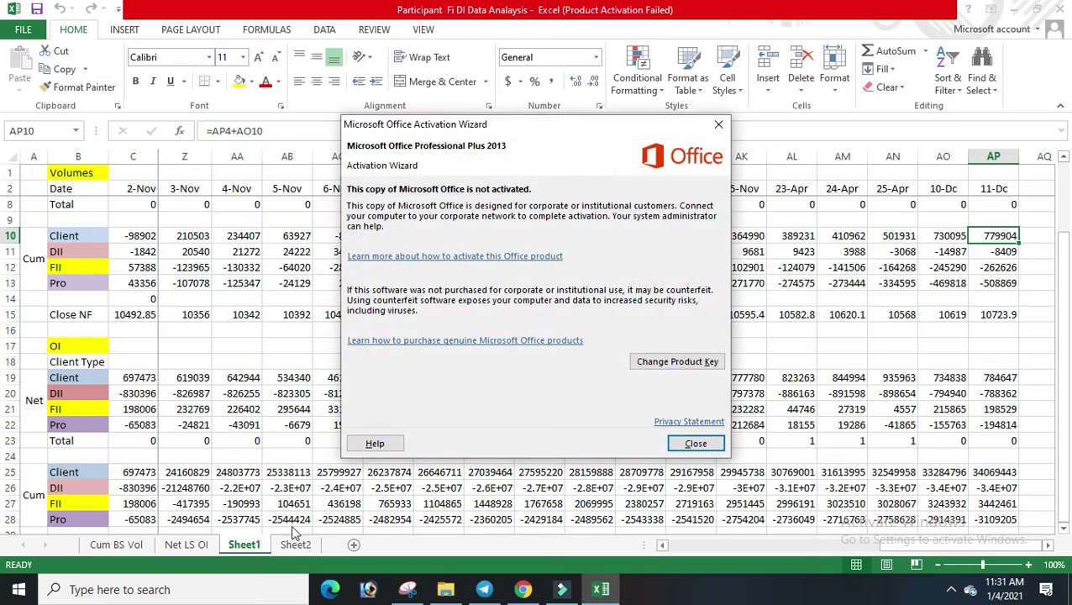
left_click(699, 443)
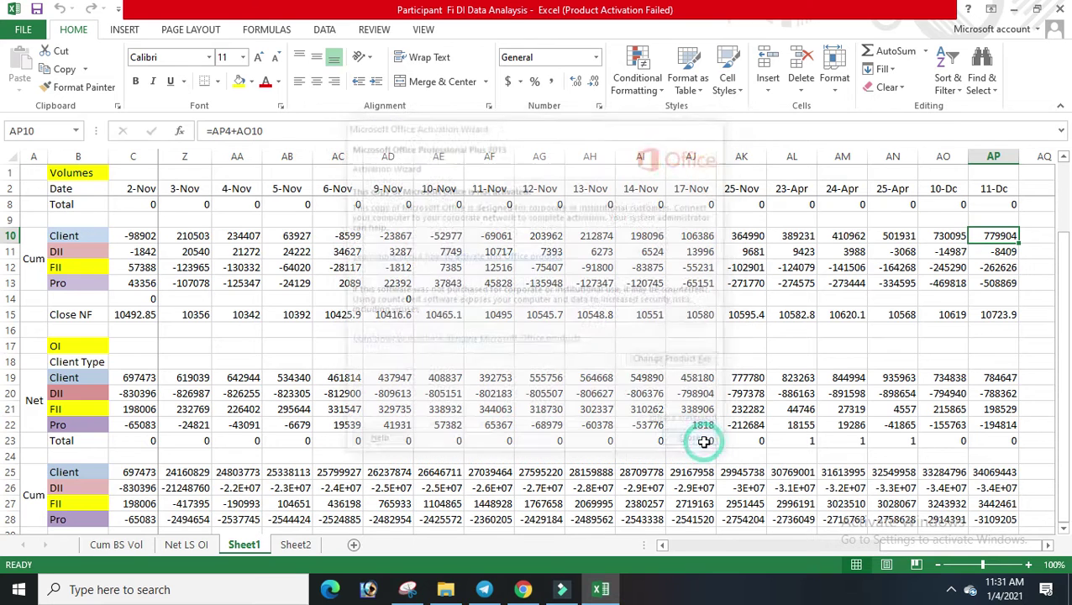
left_click(300, 547)
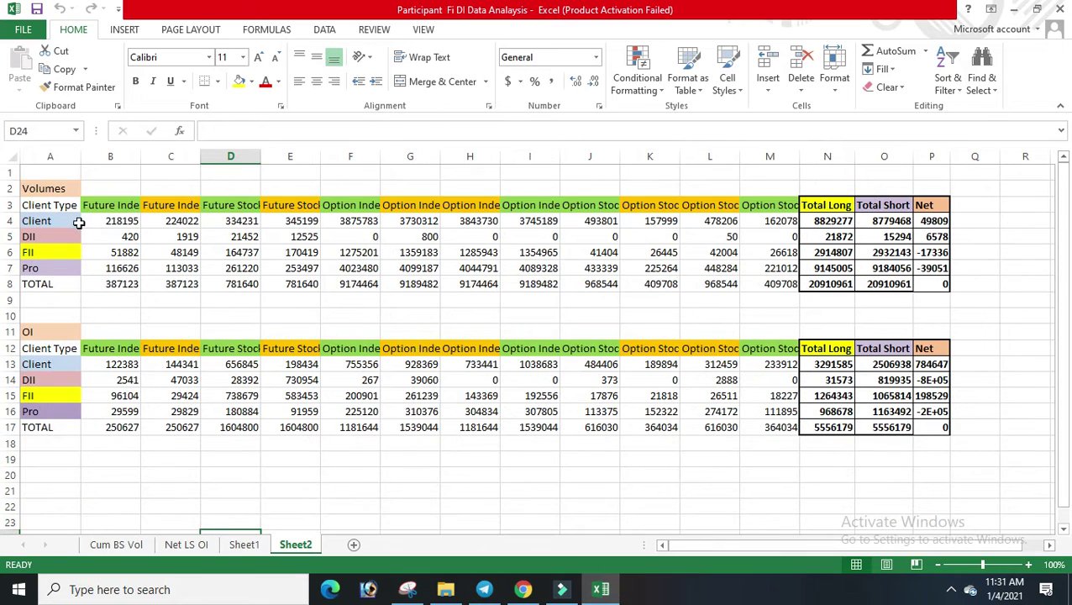
Examine the participant figures in the Volumes and OI tables on Sheet2
left_click(44, 192)
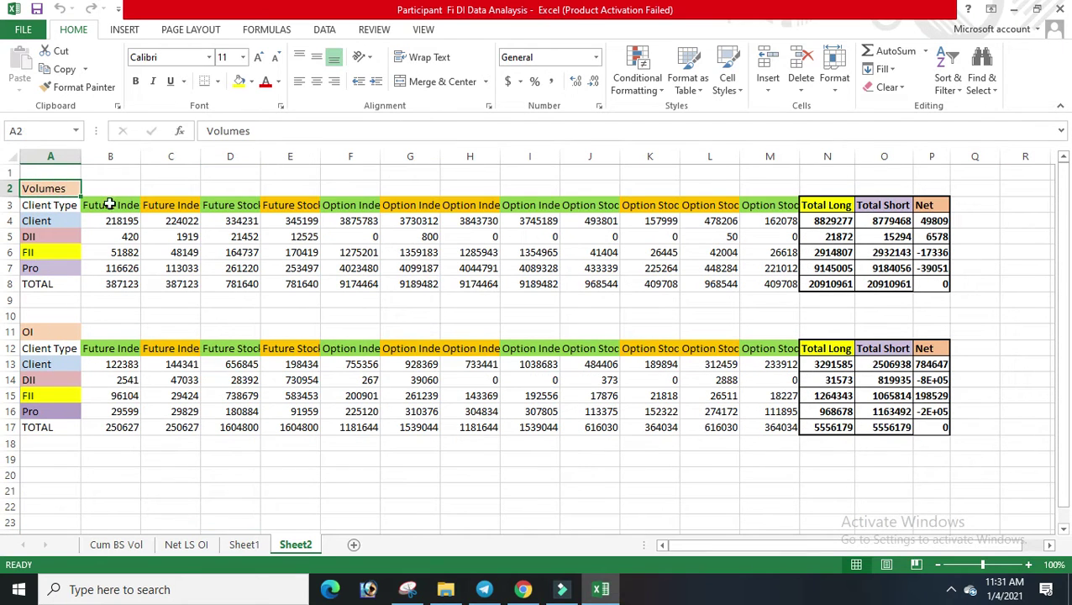
left_click_drag(96, 221, 752, 277)
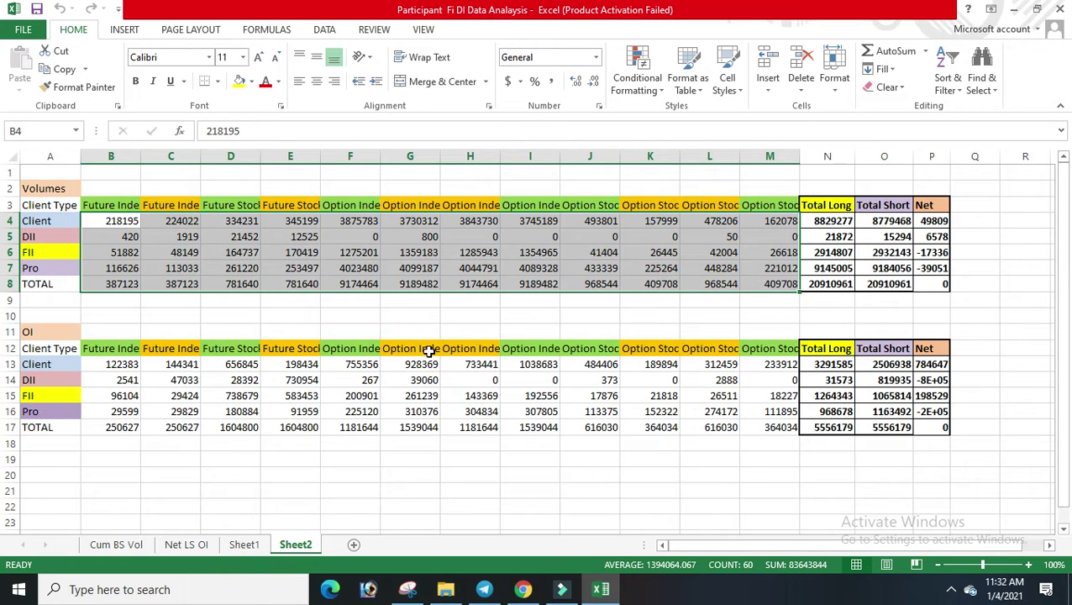
left_click(139, 367)
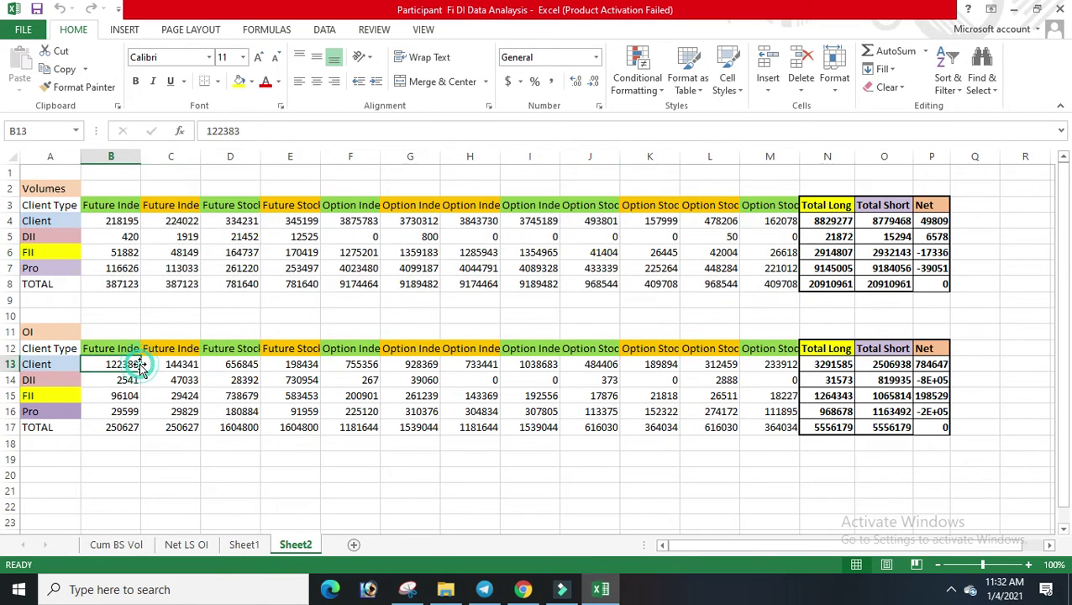
left_click(490, 477)
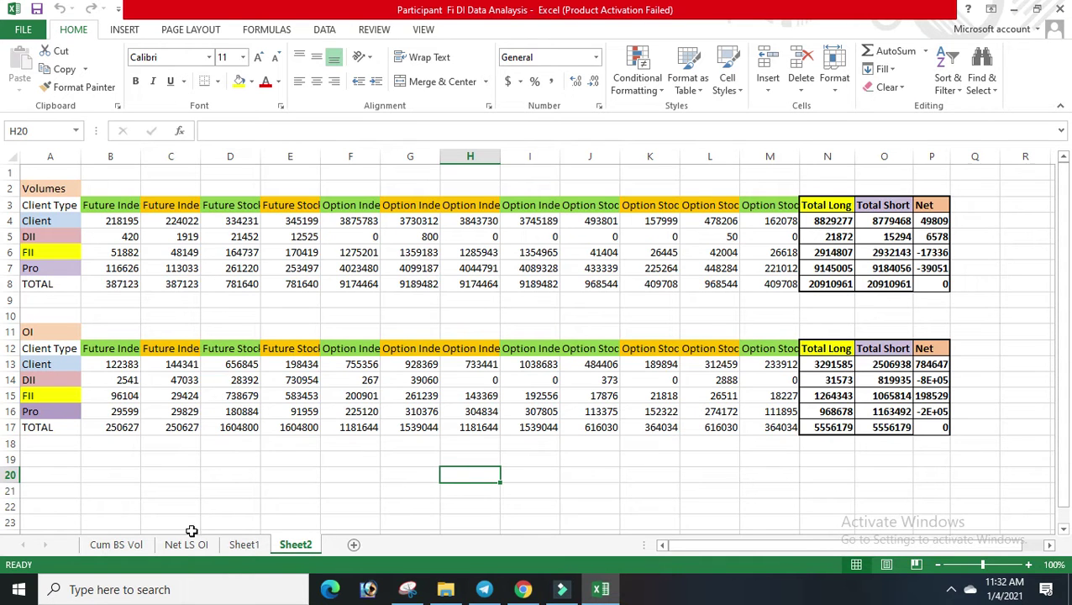
Review the Sheet1 data and the Net LS OI and Cum BS Vol charts, and return to Sheet2
left_click(244, 546)
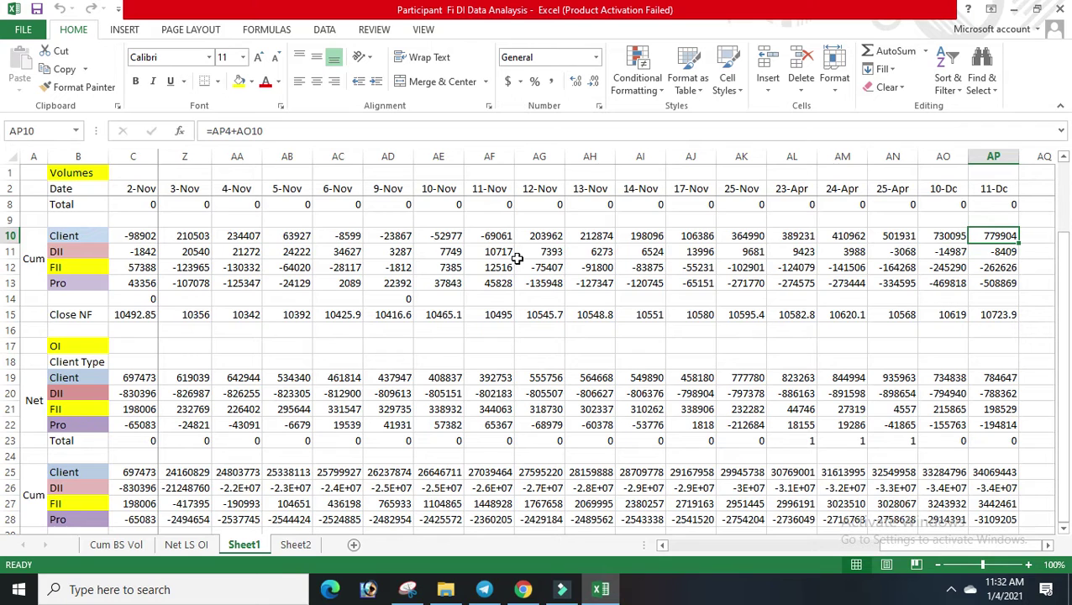
left_click(187, 545)
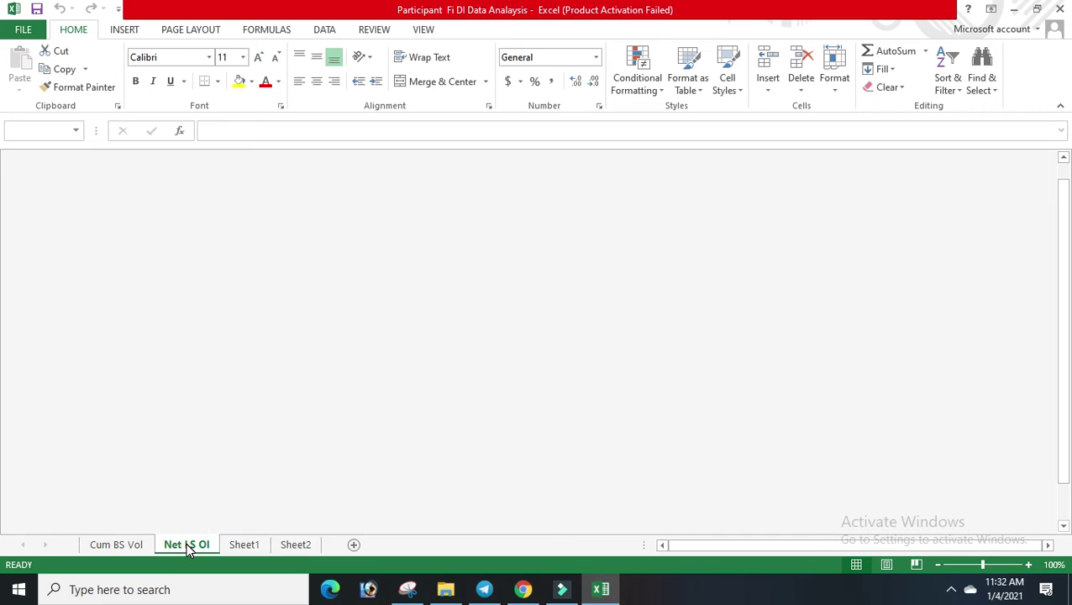
left_click(110, 546)
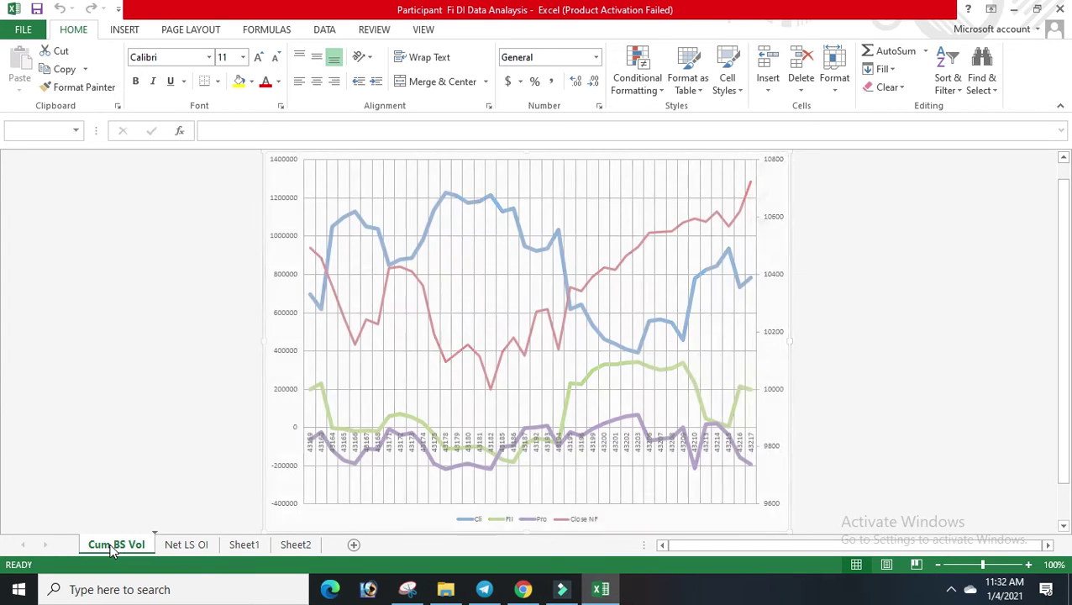
left_click(211, 545)
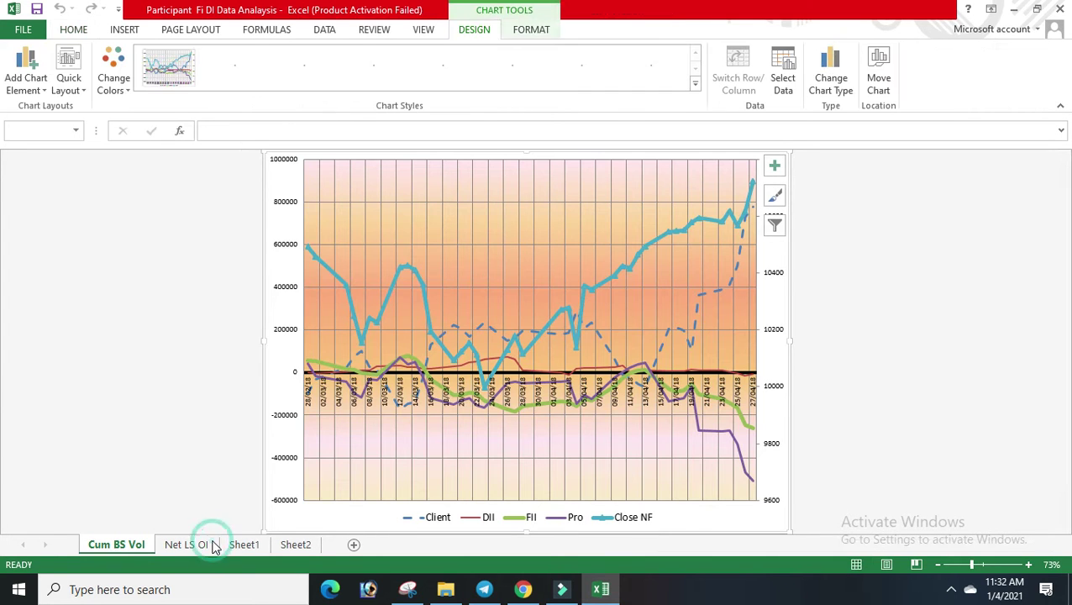
left_click(256, 548)
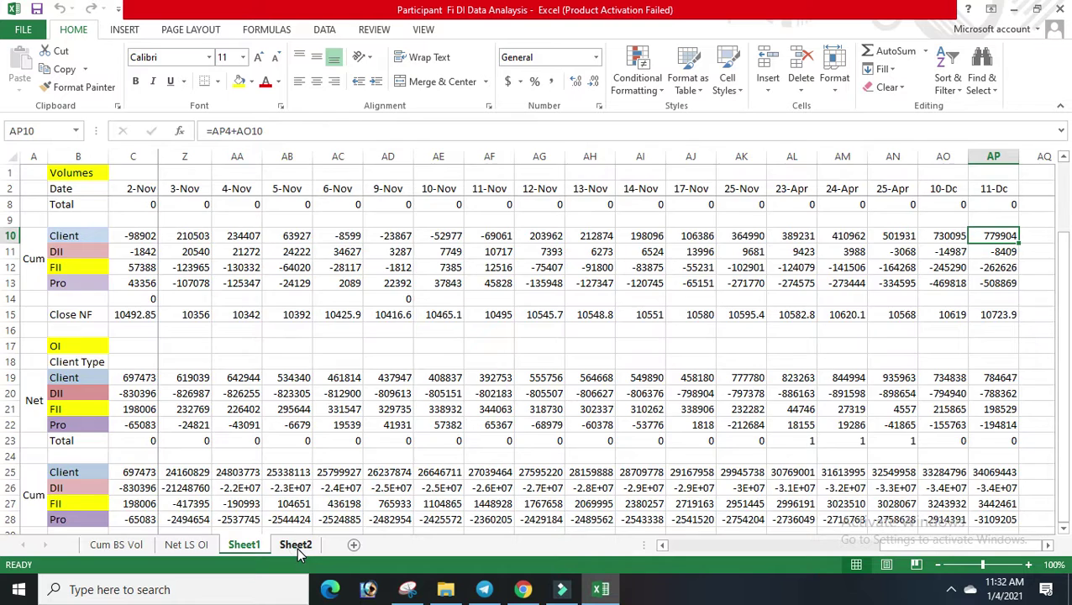
left_click(297, 547)
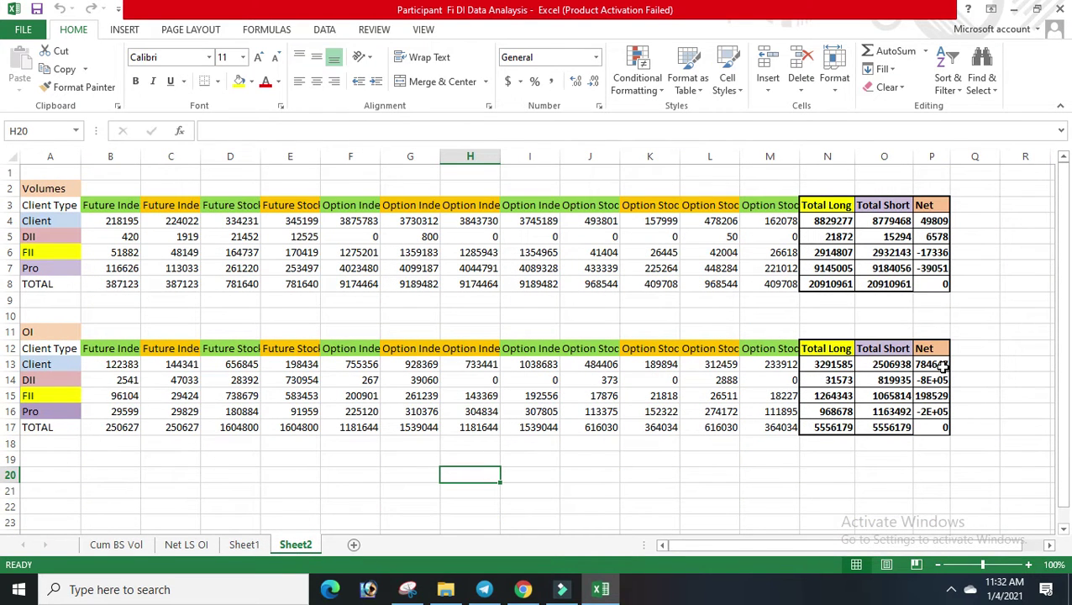
Minimize the workbook, load the bookmarked NSE site in Chrome's blank tab, and display the EQSIS FII Activity page
left_click(1014, 9)
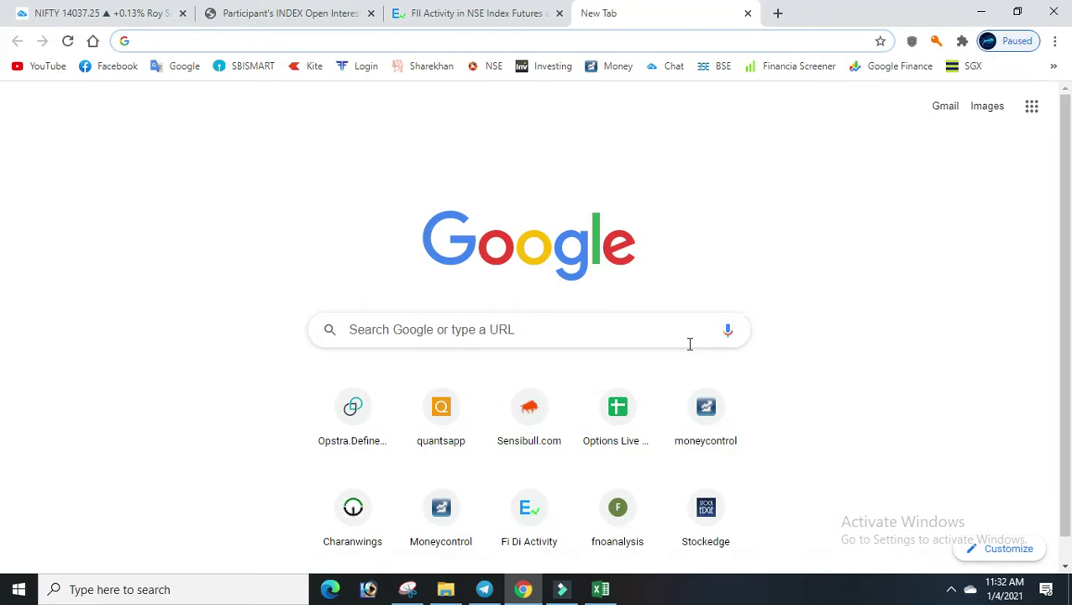
left_click(487, 75)
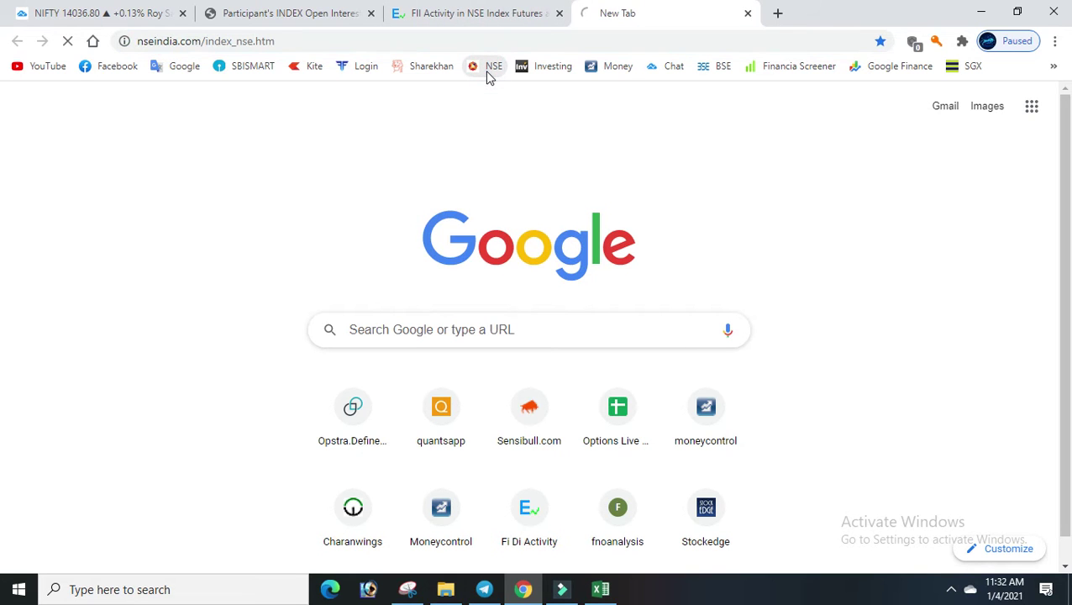
left_click(457, 11)
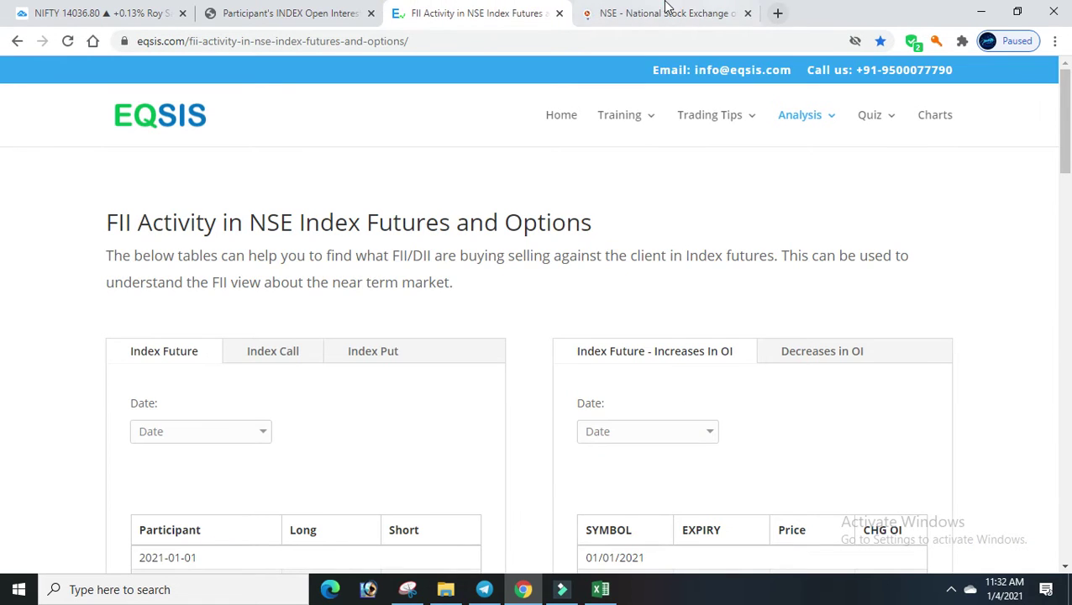
left_click(664, 8)
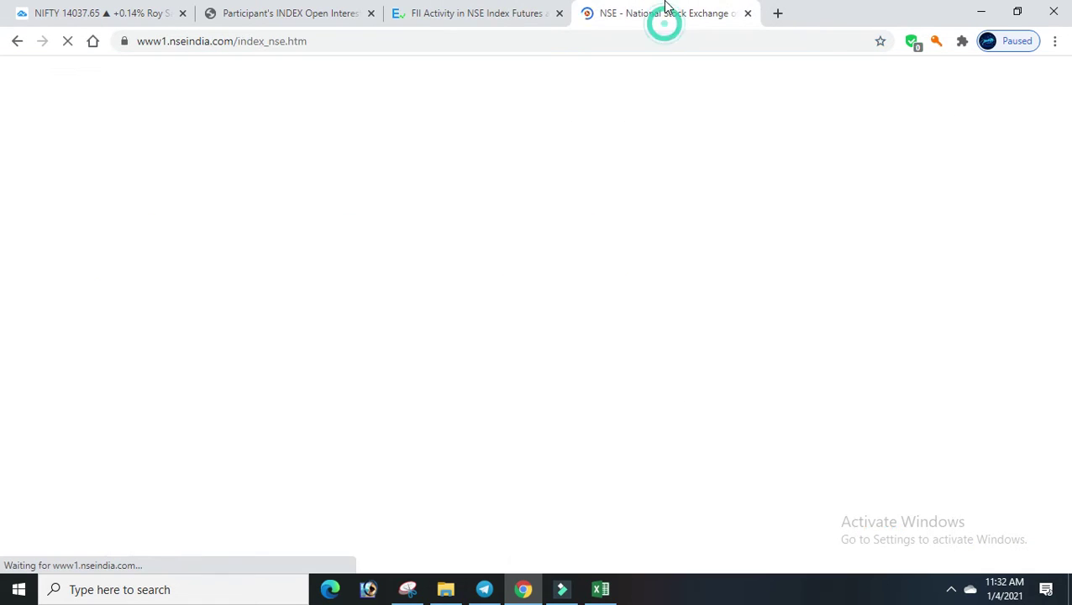
left_click(448, 7)
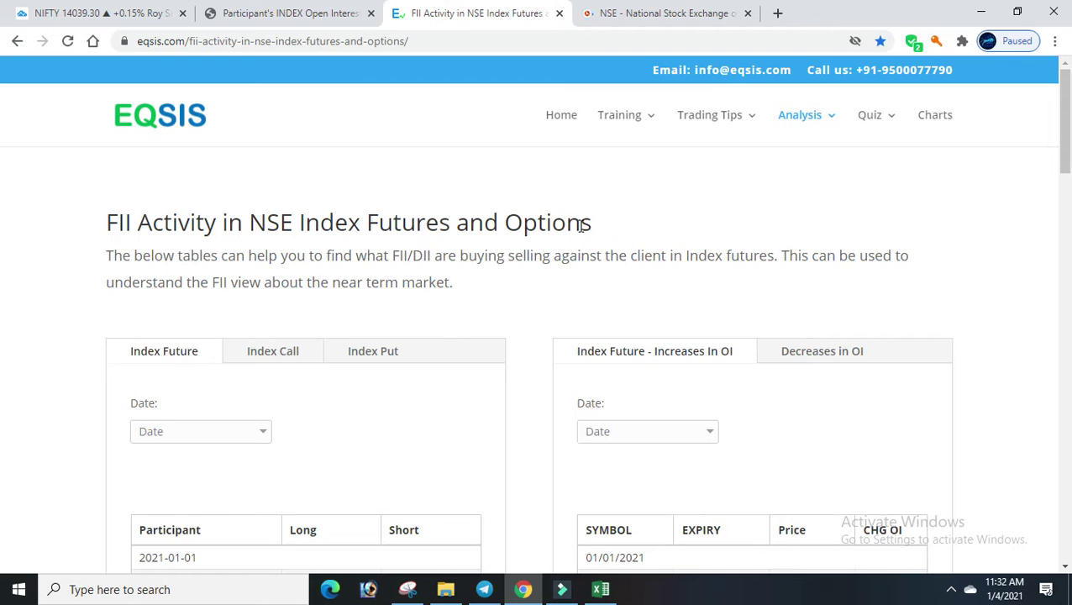
Switch to the open NSE website tab in the browser
left_click(647, 7)
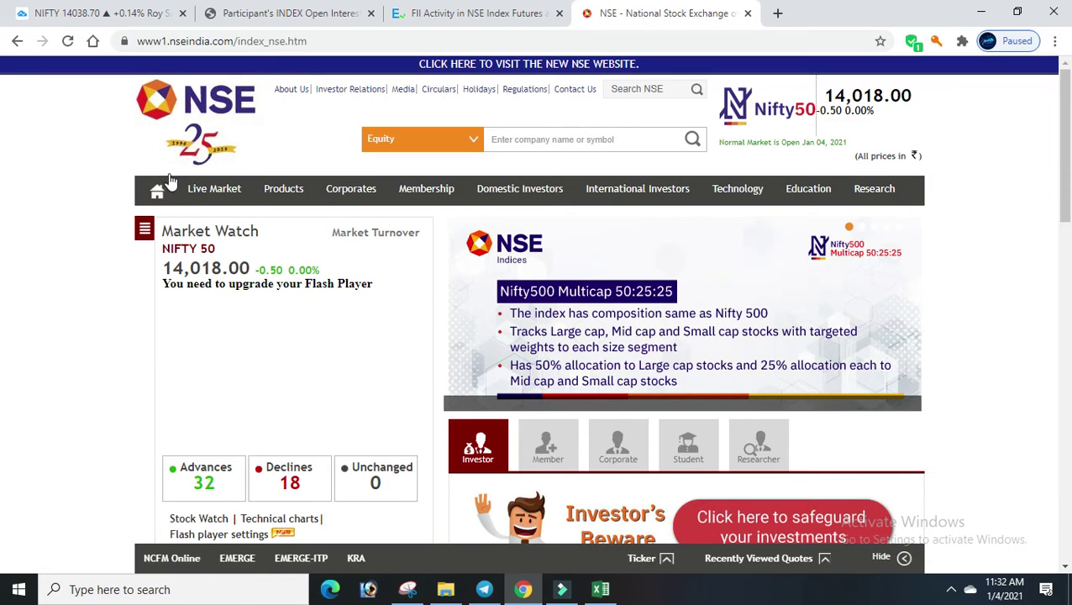
mouse_move(334, 227)
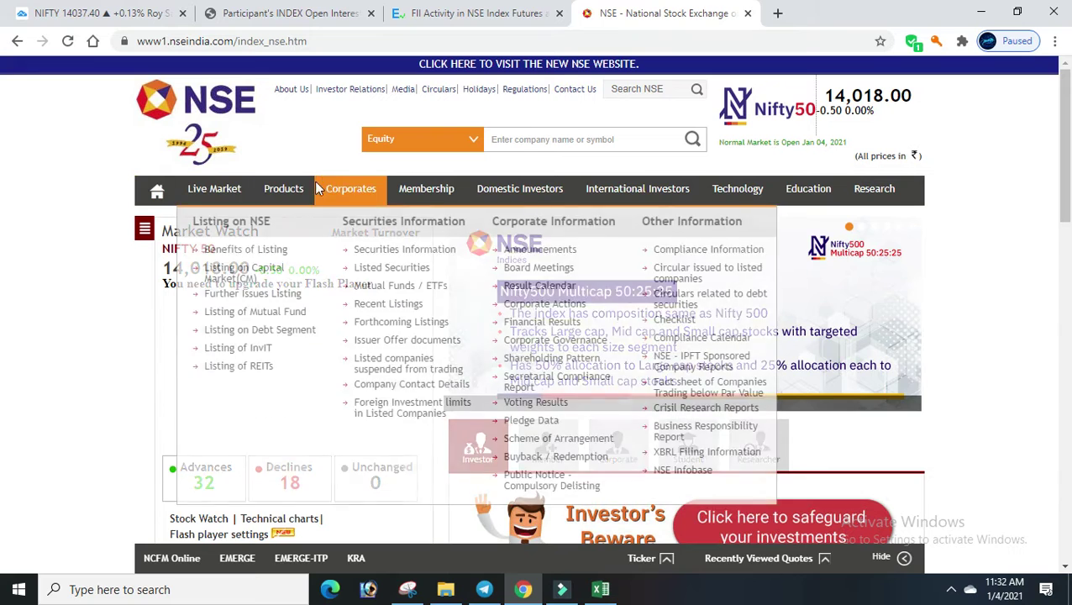
mouse_move(351, 192)
mouse_move(306, 202)
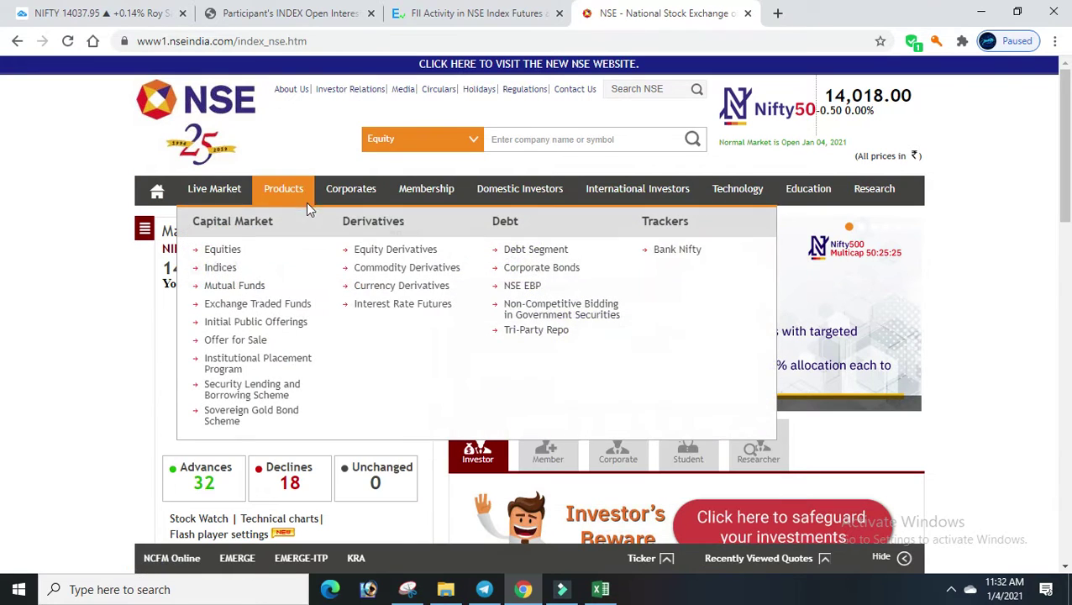
left_click(375, 256)
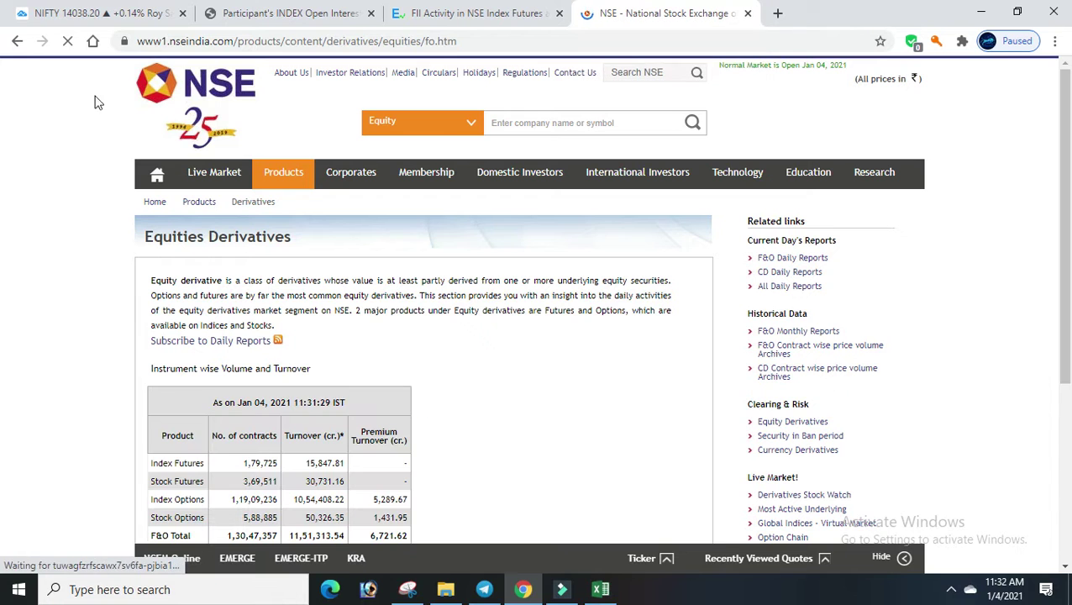
left_click(17, 41)
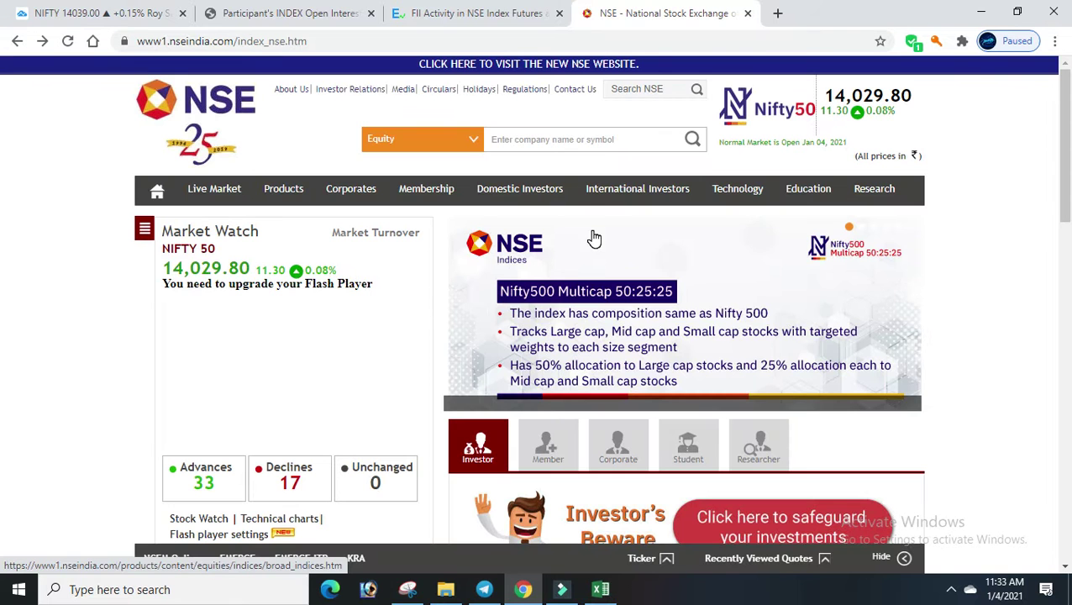
Go to the new NSE website and open its Daily Market Reports for Derivatives
left_click(554, 67)
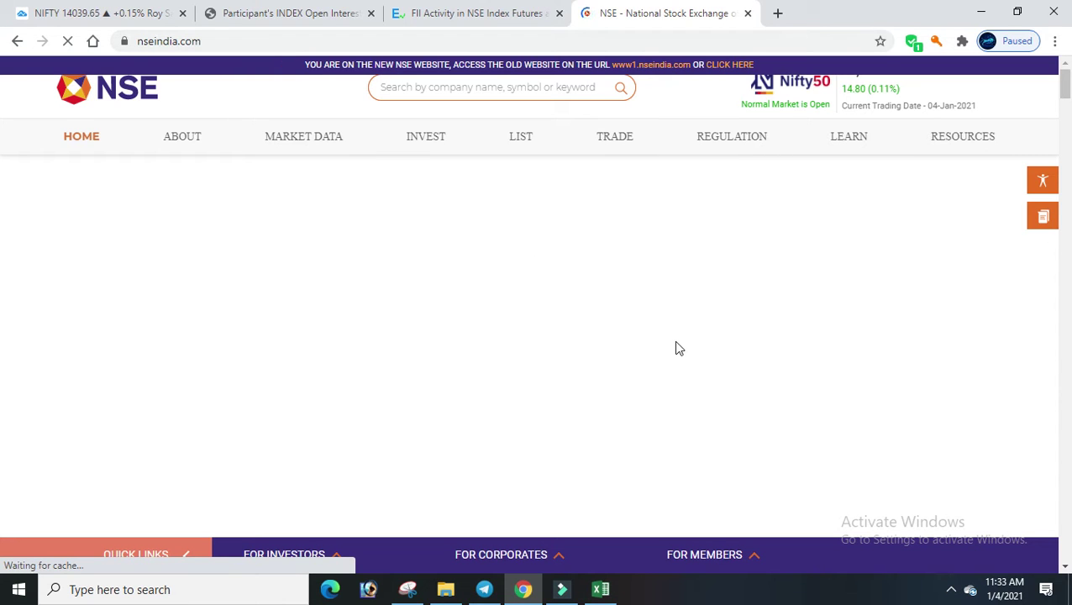
mouse_move(306, 139)
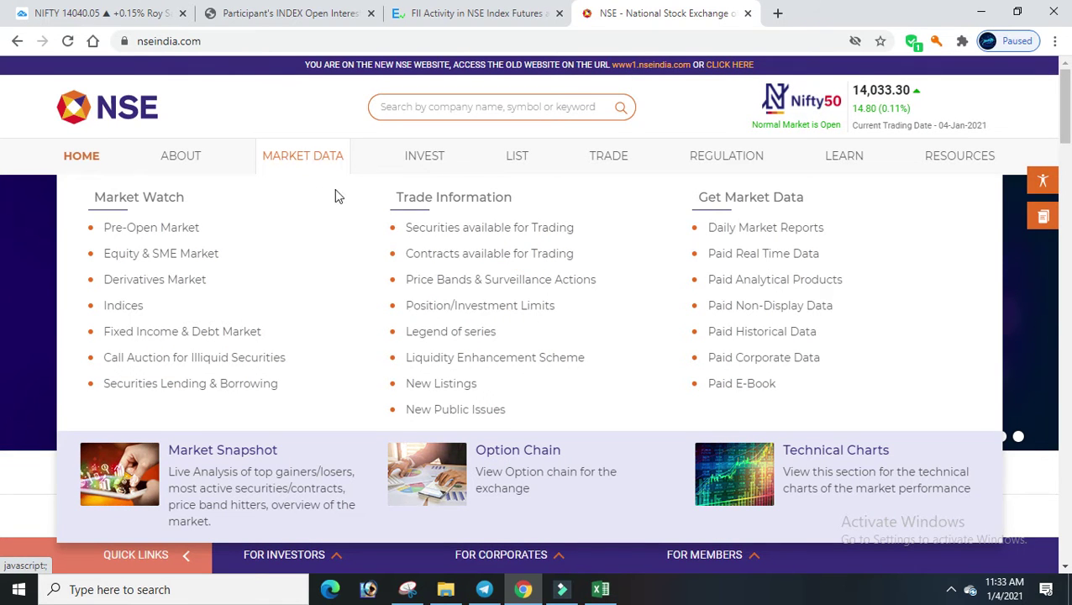
left_click(780, 236)
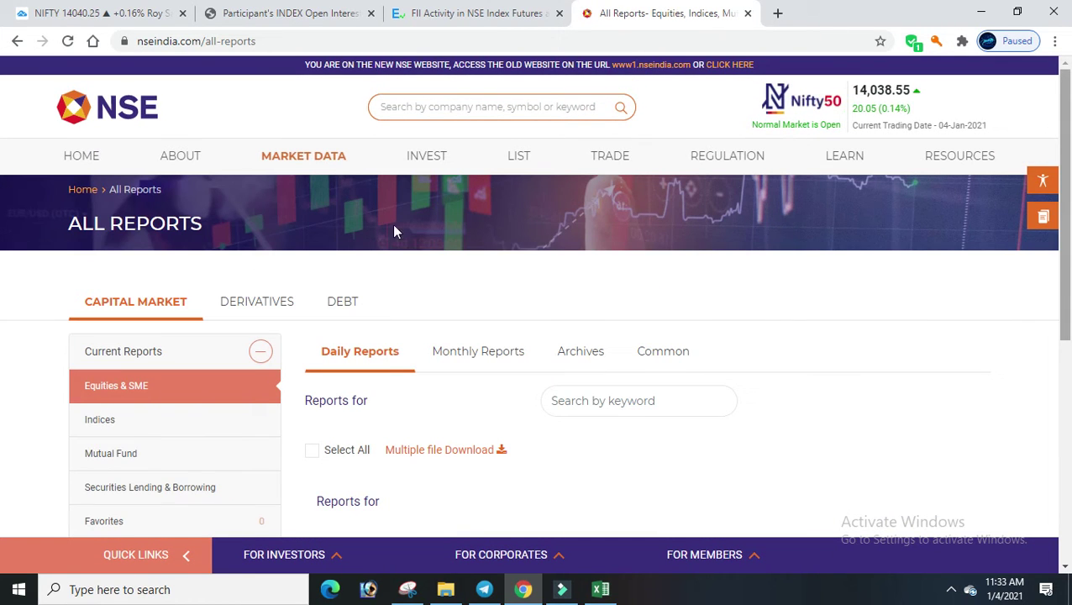
left_click(267, 304)
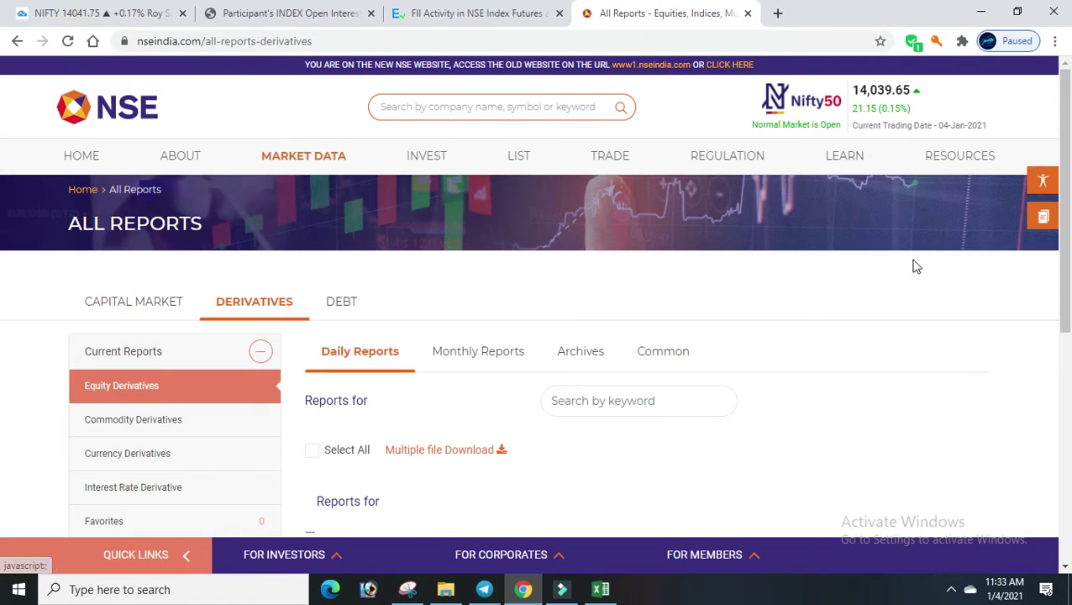
Select and download the F&O-Participant wise Trading Volumes and F&O-Participant wise Open Interest CSV reports dated 01012021
scroll(4, 243, "down", 3)
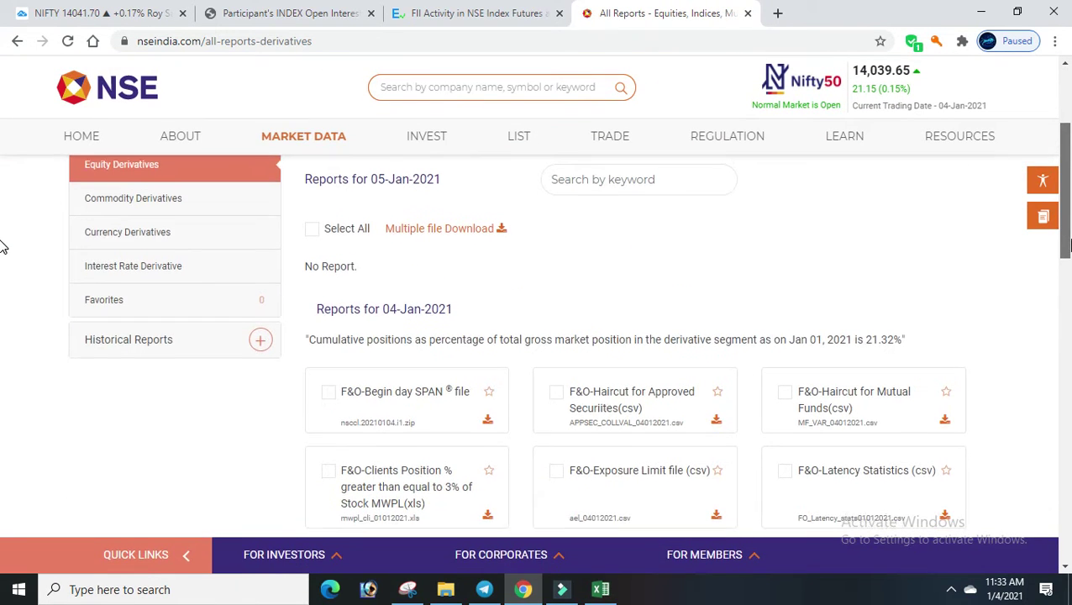
scroll(4, 246, "down", 1)
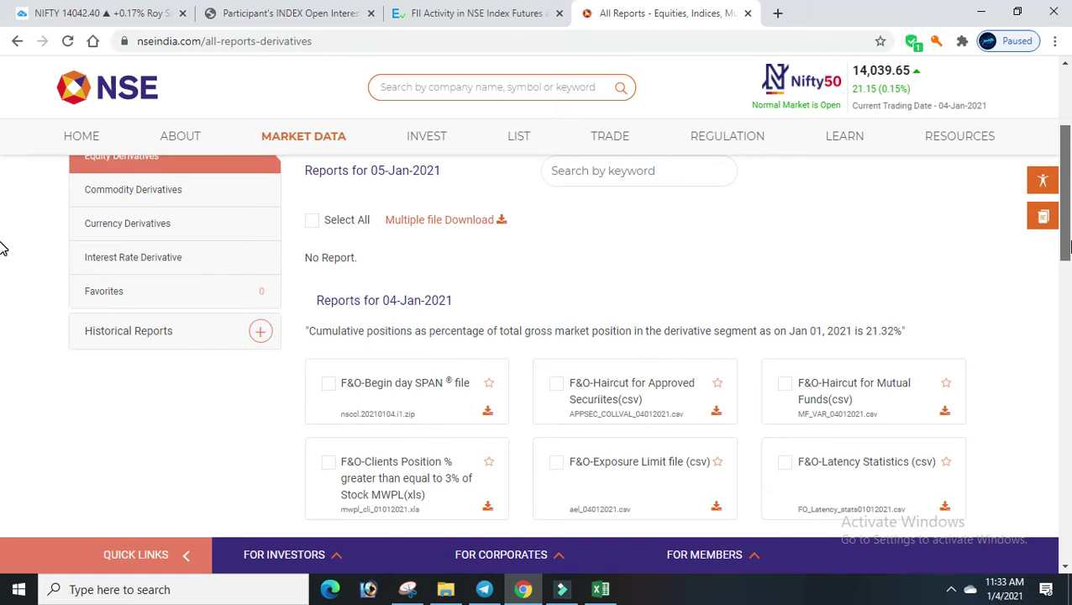
scroll(4, 248, "down", 6)
scroll(4, 357, "down", 3)
scroll(5, 386, "down", 3)
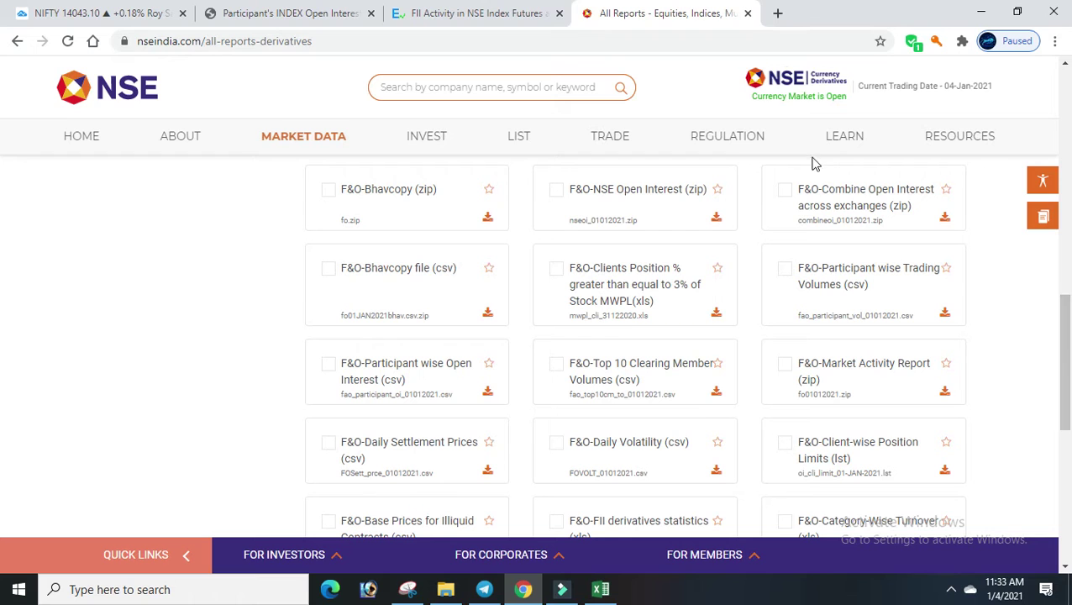
left_click(787, 273)
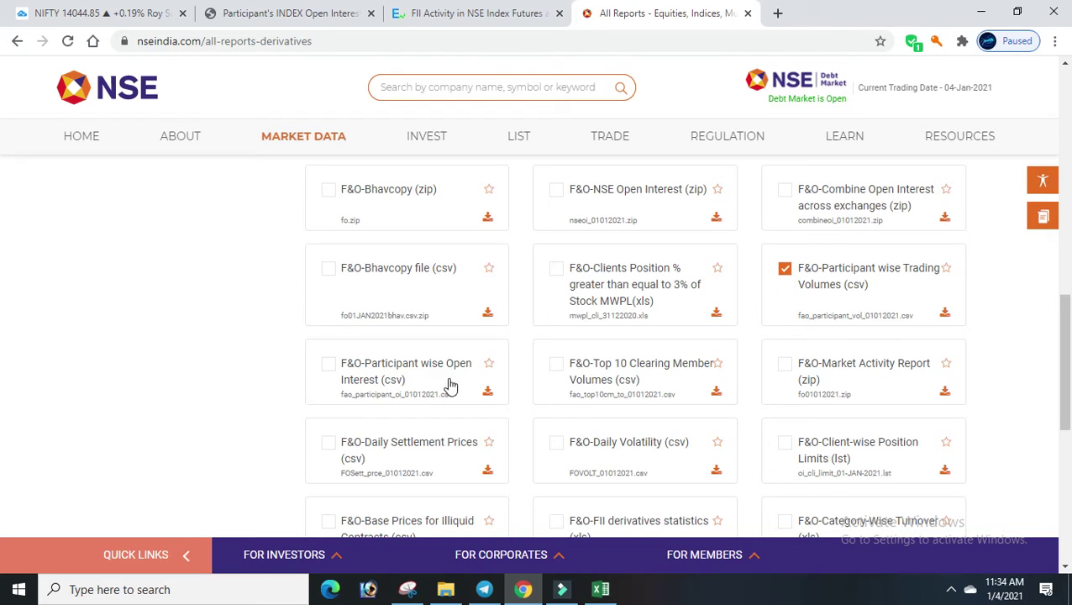
left_click(329, 362)
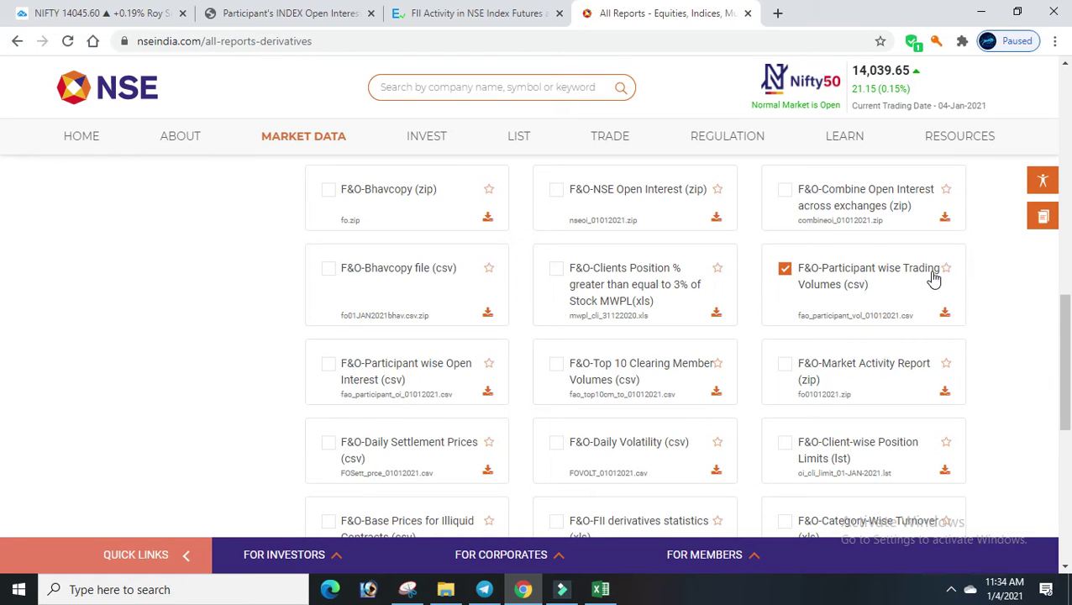
left_click(945, 313)
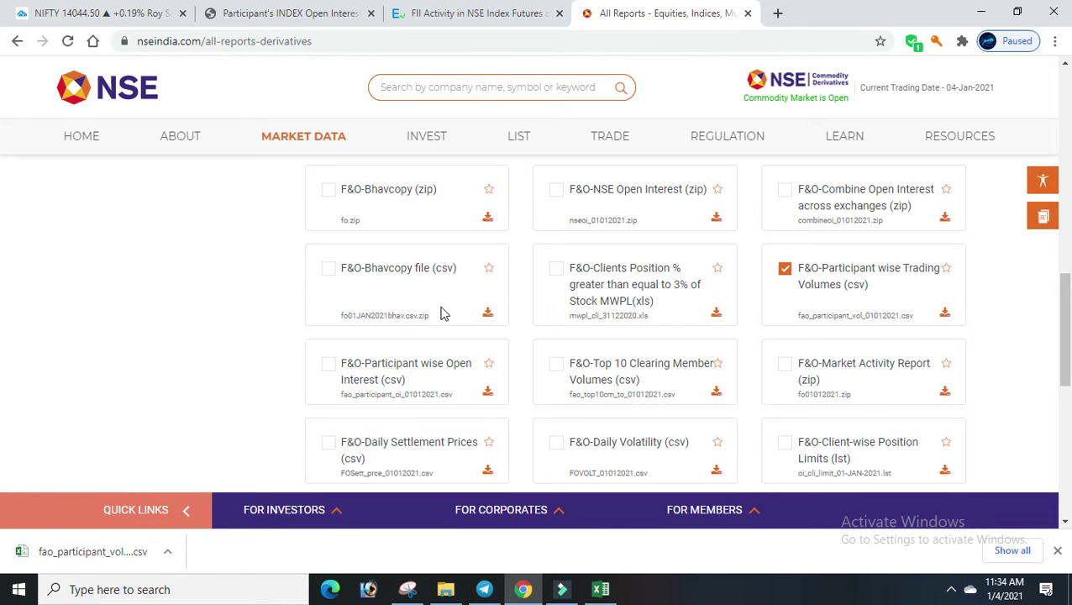
left_click(327, 365)
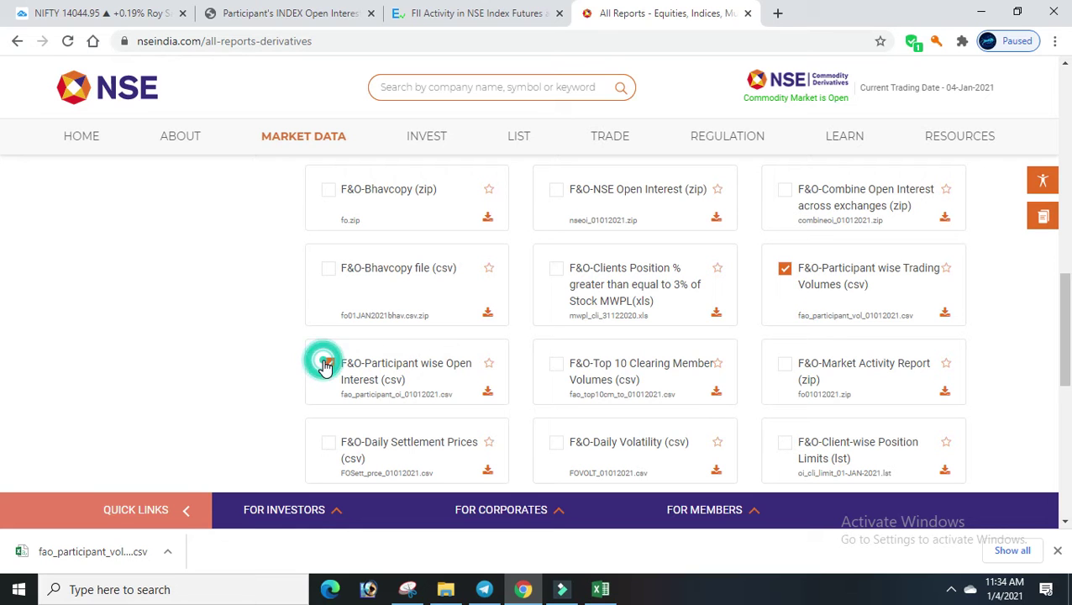
left_click(488, 392)
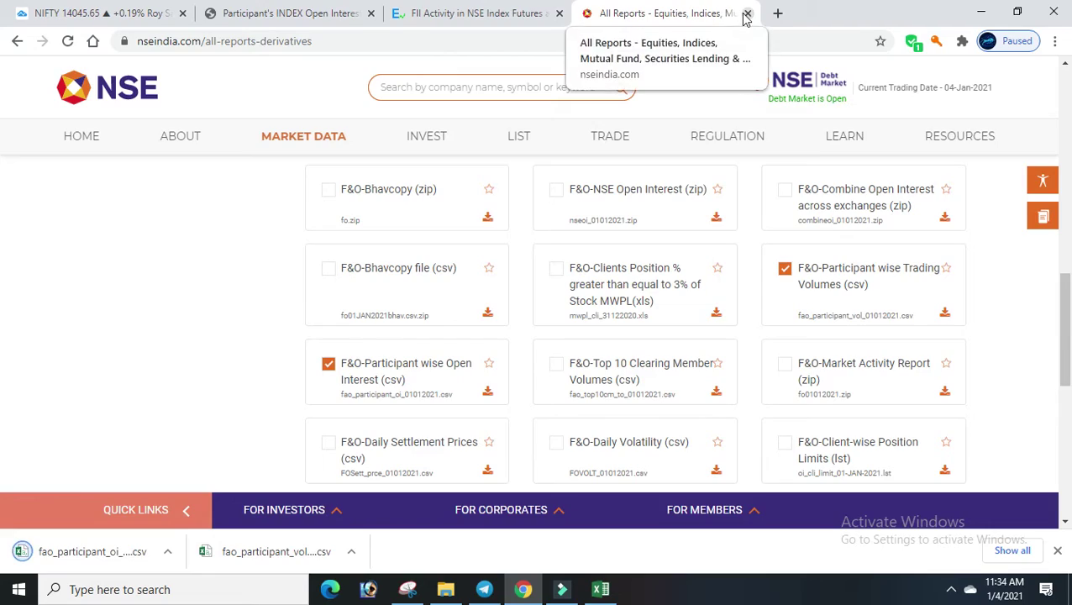
Close the NSE reports tab, dismiss Chrome's downloads bar and minimize the browser to the desktop
left_click(746, 15)
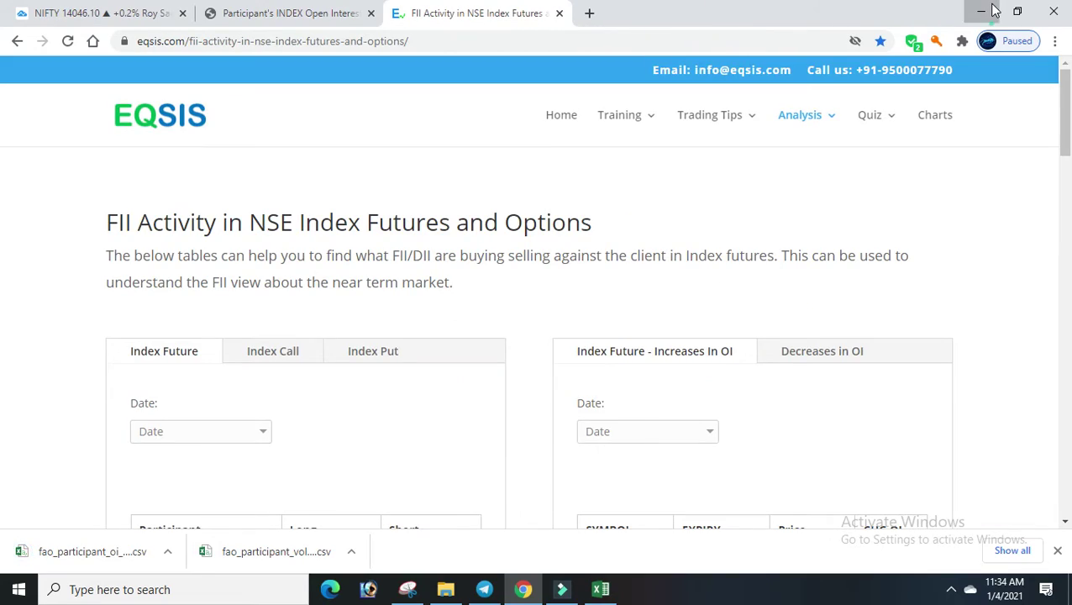
left_click(981, 11)
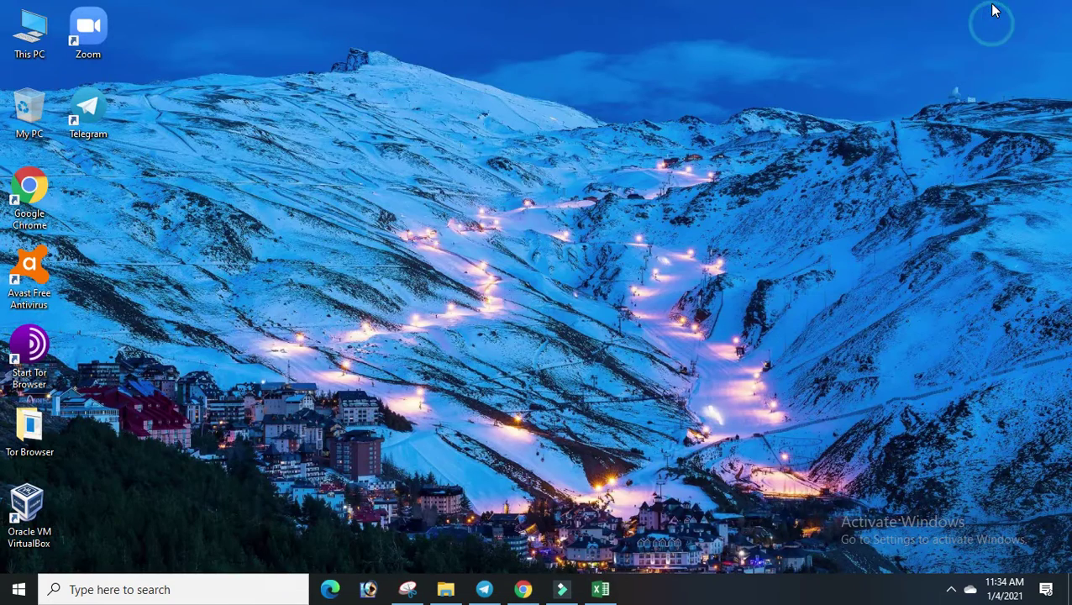
left_click(523, 590)
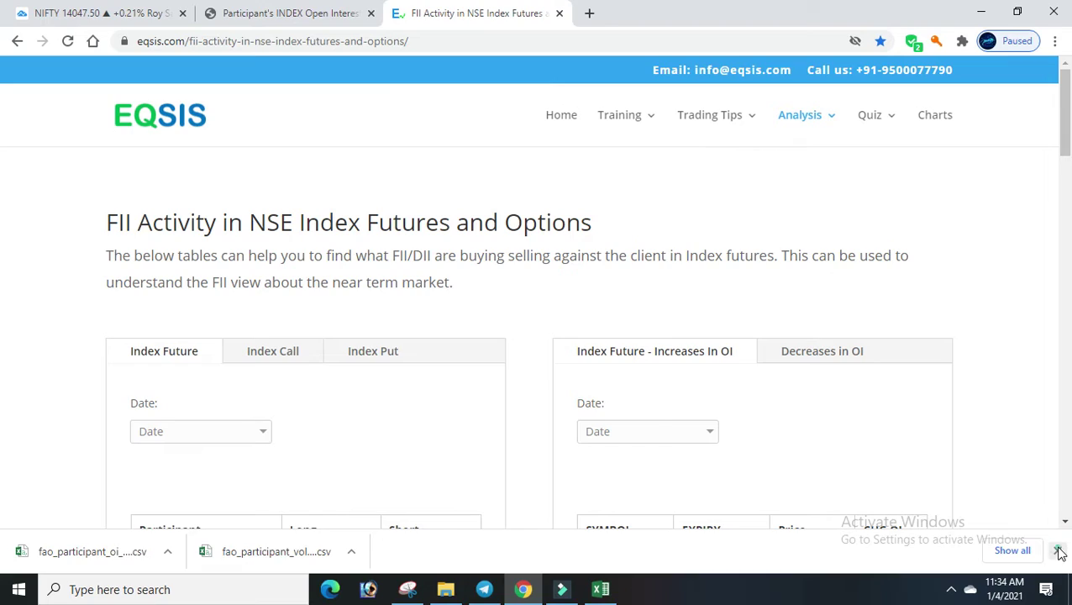
left_click(1059, 551)
left_click(993, 8)
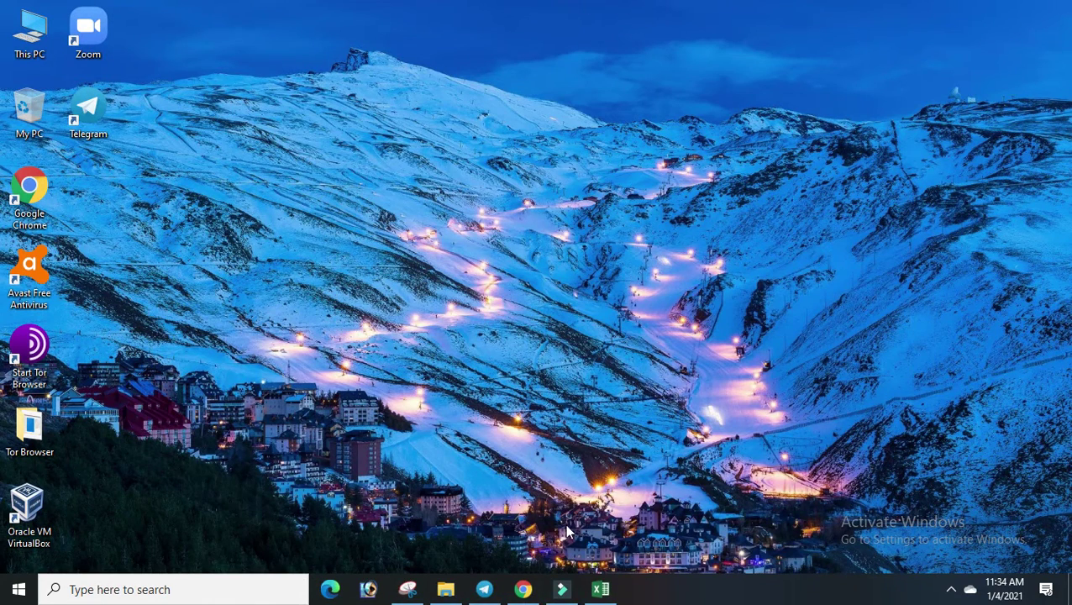
Switch to File Explorer and open fao_participant_vol_01012021 from the Downloads folder in Excel
left_click(448, 586)
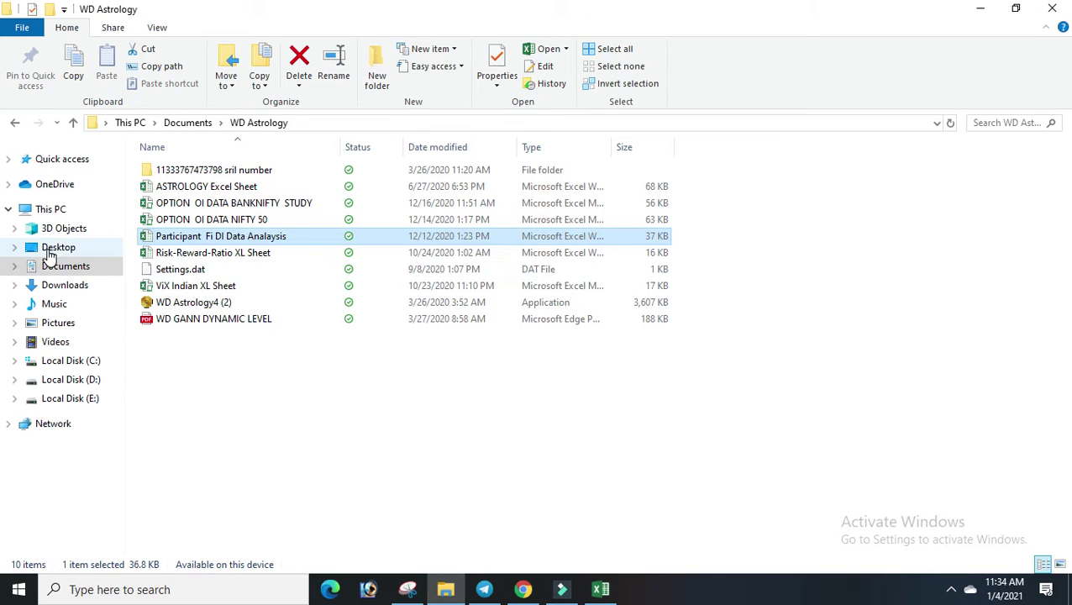
left_click(66, 287)
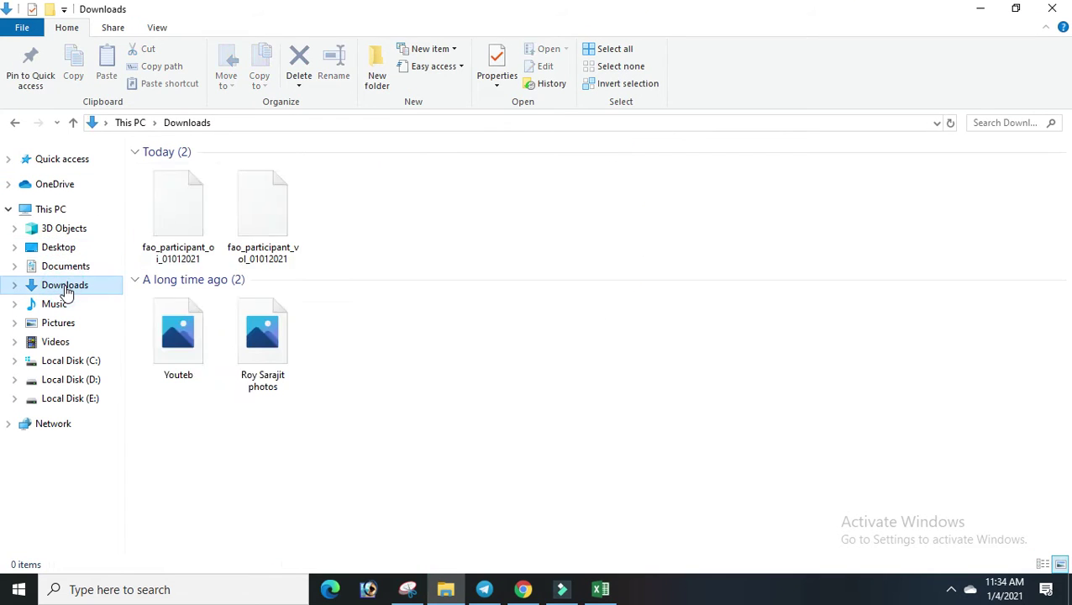
double_click(248, 222)
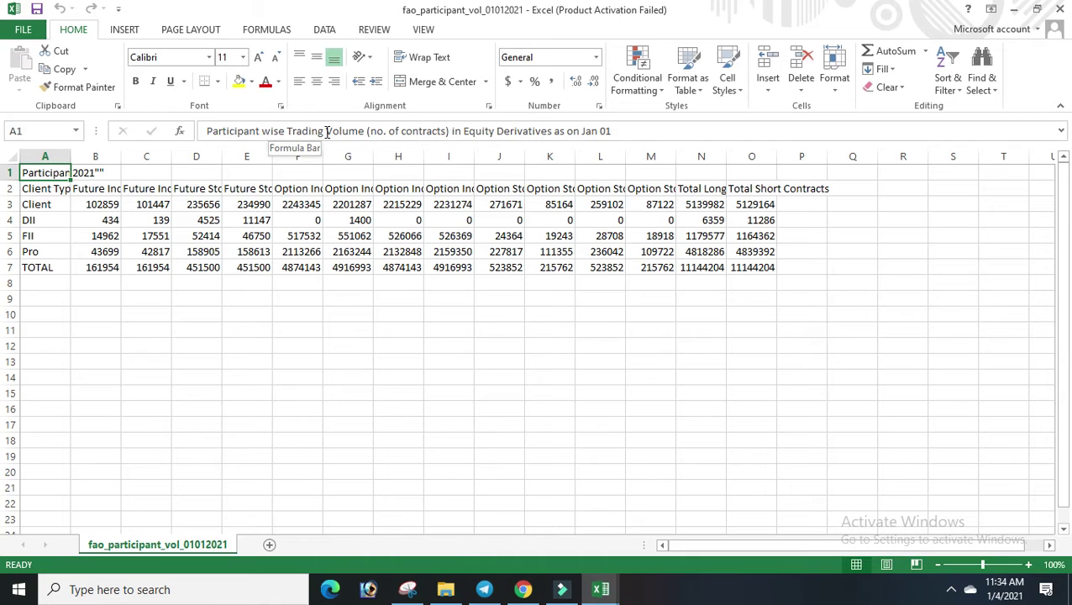
Copy the participant trading volume figures in B3:M7, from the Client row through the TOTAL row
left_click(88, 204)
left_click_drag(88, 203, 672, 263)
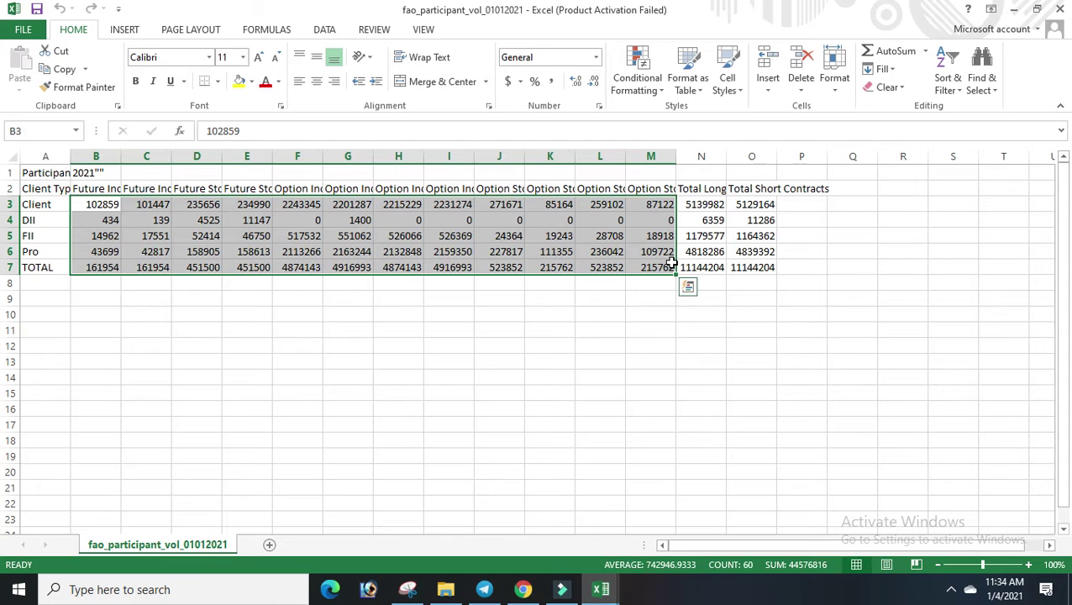
right_click(658, 253)
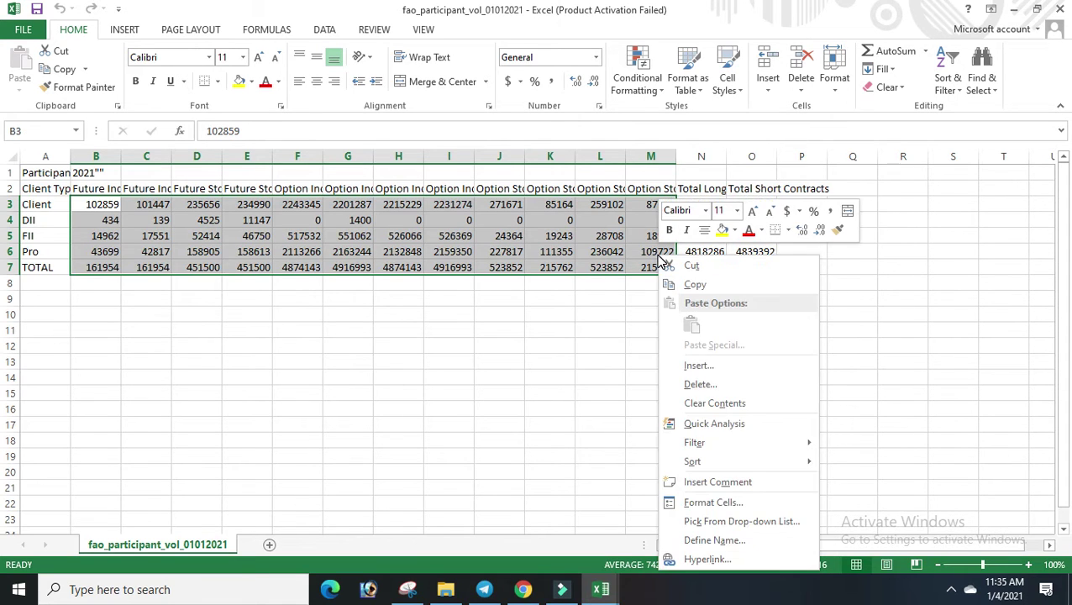
left_click(710, 287)
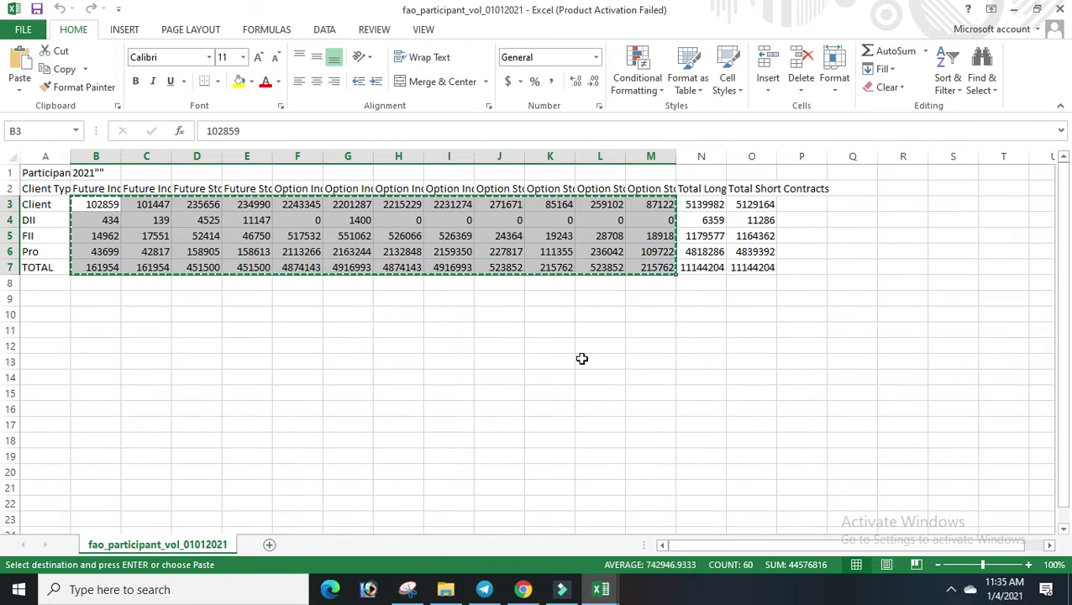
Minimize the CSV file and paste the copied volumes over B4:M8 in the Volumes table on Sheet2 of the analysis workbook
left_click(1015, 10)
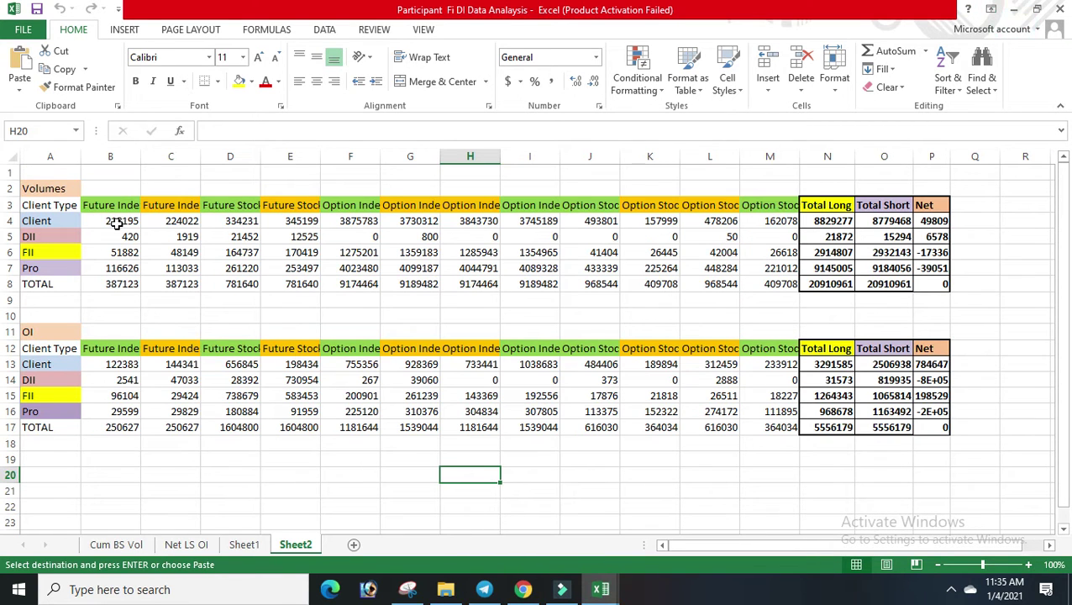
left_click_drag(108, 221, 767, 285)
right_click(769, 285)
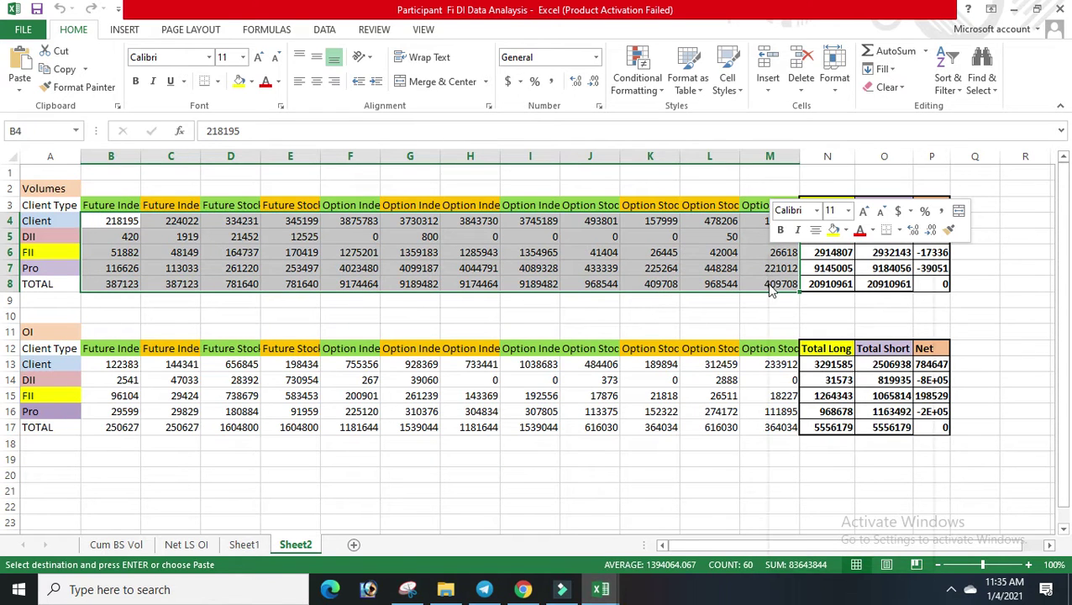
left_click(827, 325)
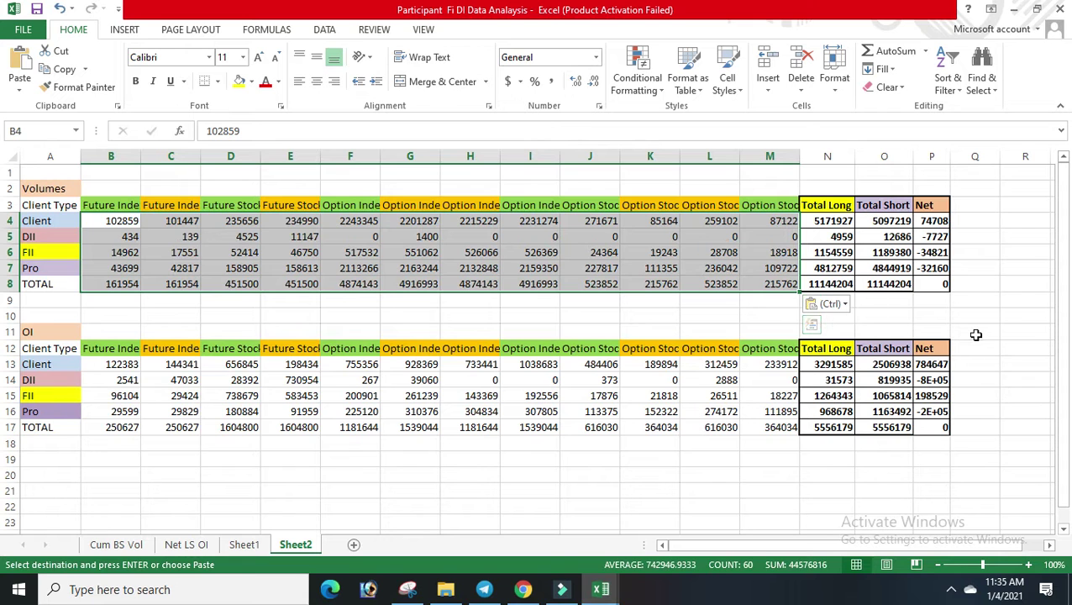
Minimize the analysis workbook, then replace the open fao_participant_vol_01012021 file with fao_participant_oi_01012021 from the Downloads folder
left_click(1014, 9)
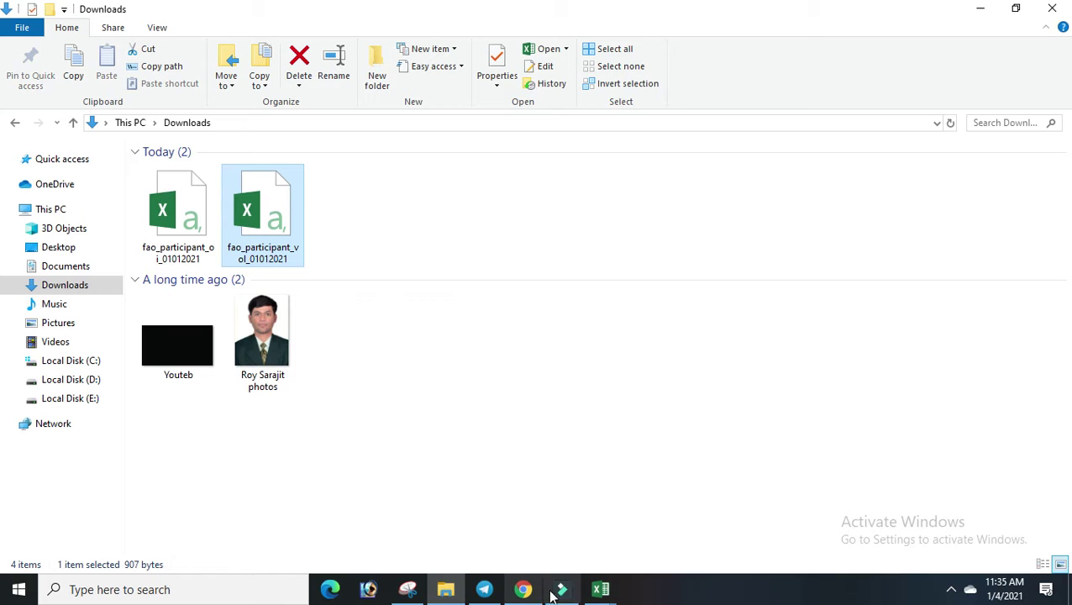
mouse_move(598, 593)
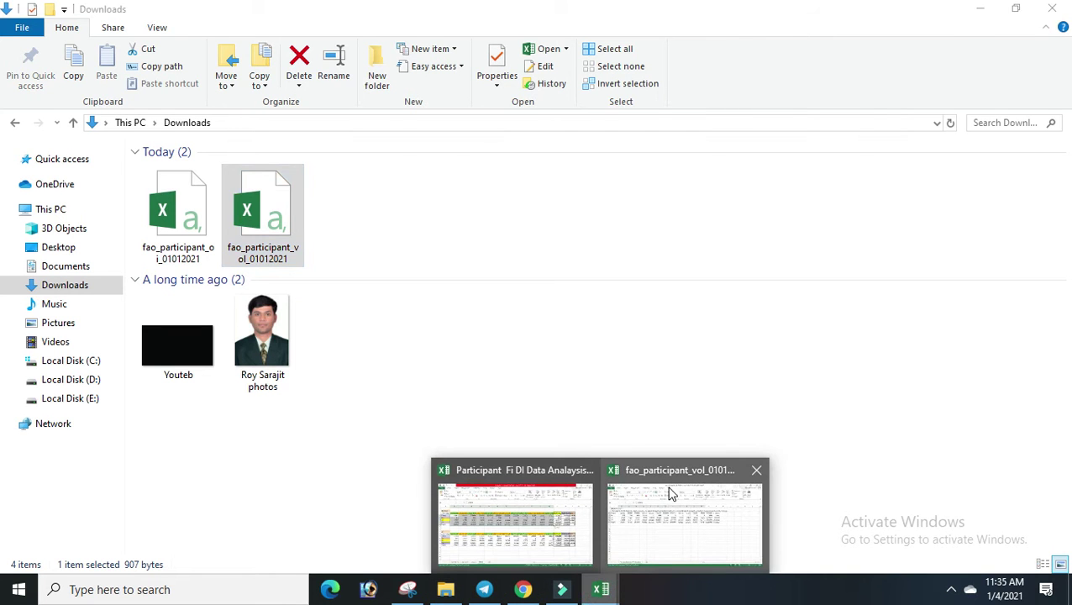
mouse_move(664, 494)
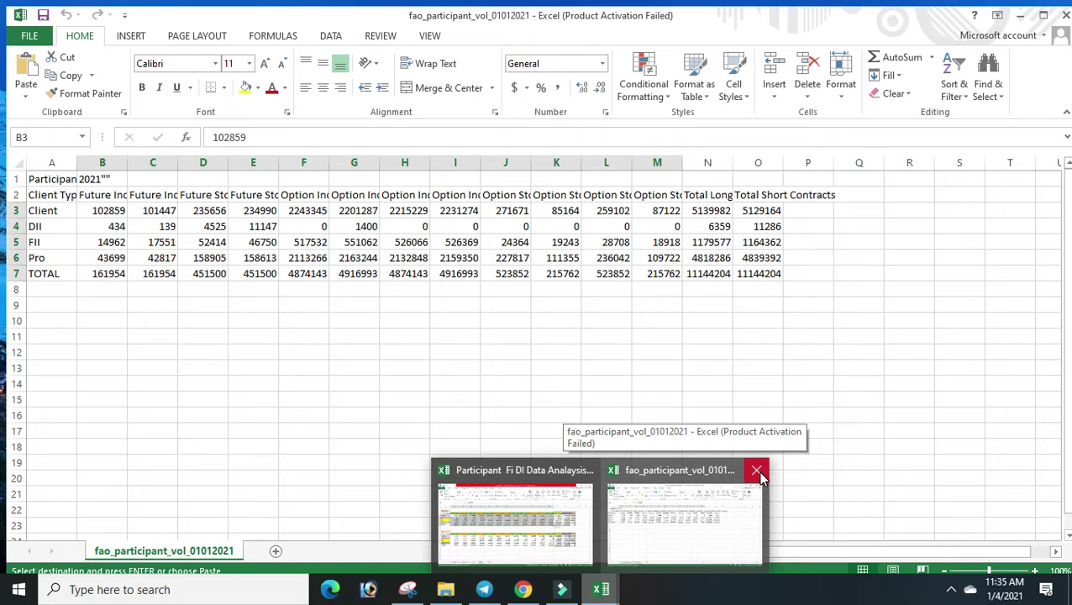
left_click(757, 471)
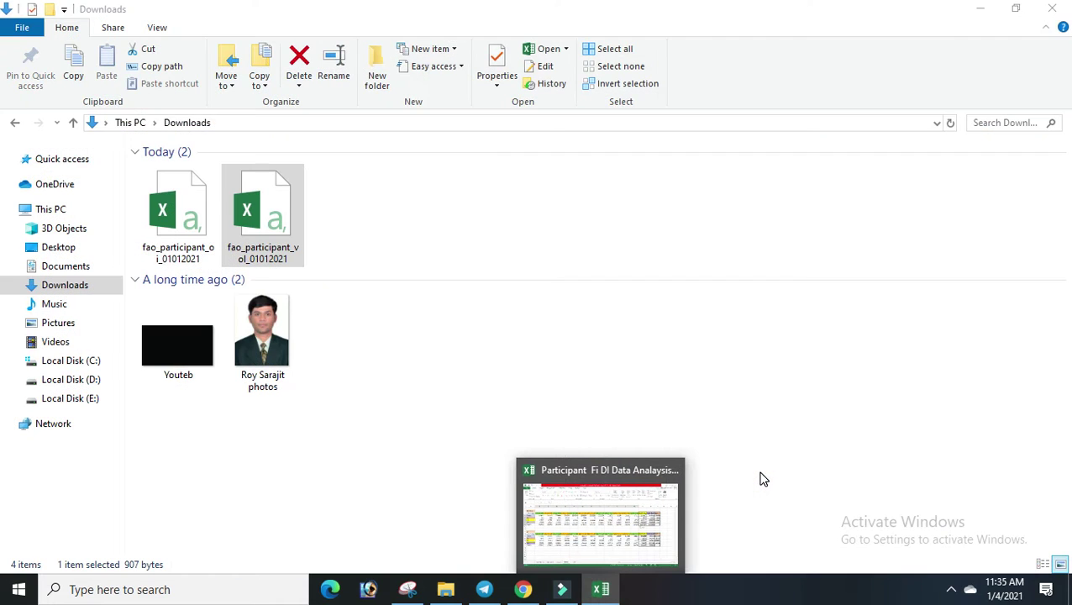
double_click(193, 220)
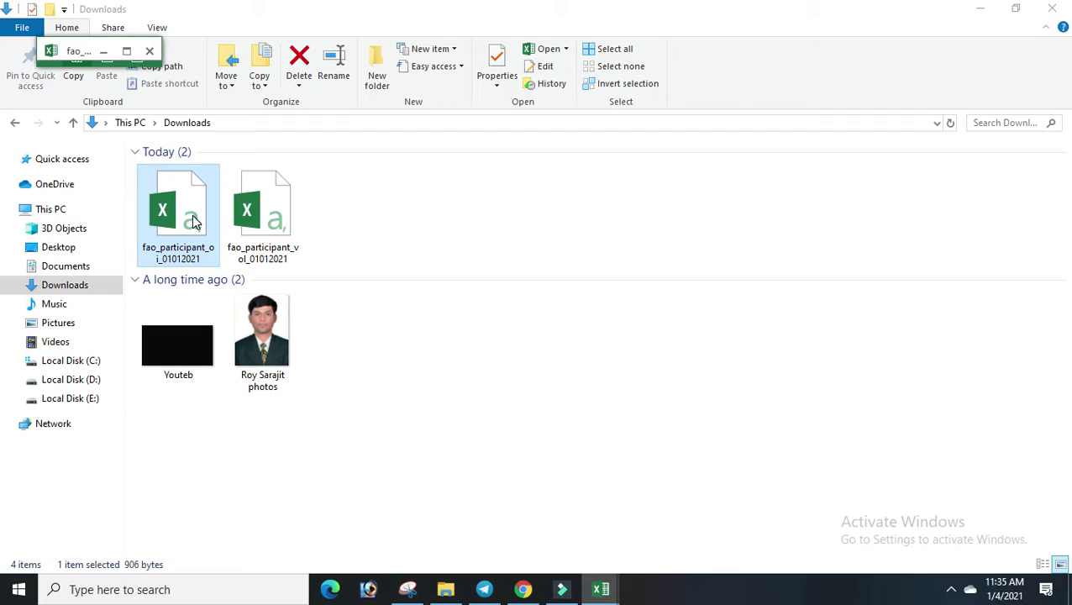
Copy the open interest figures in B3:M7 of fao_participant_oi_01012021, from the Client row through the TOTAL row, then minimize the file
left_click(979, 17)
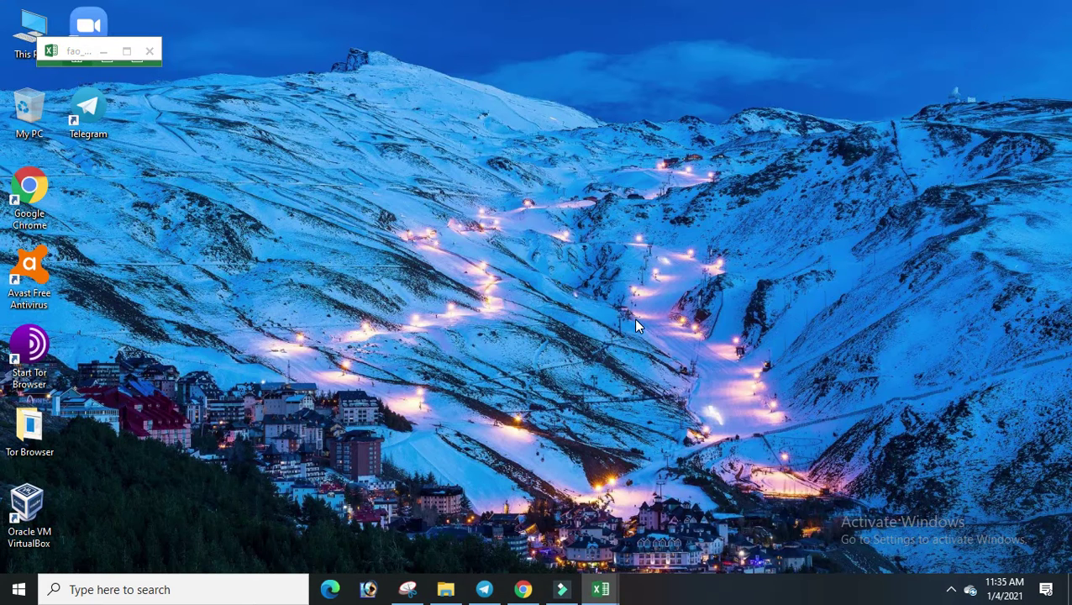
left_click(127, 52)
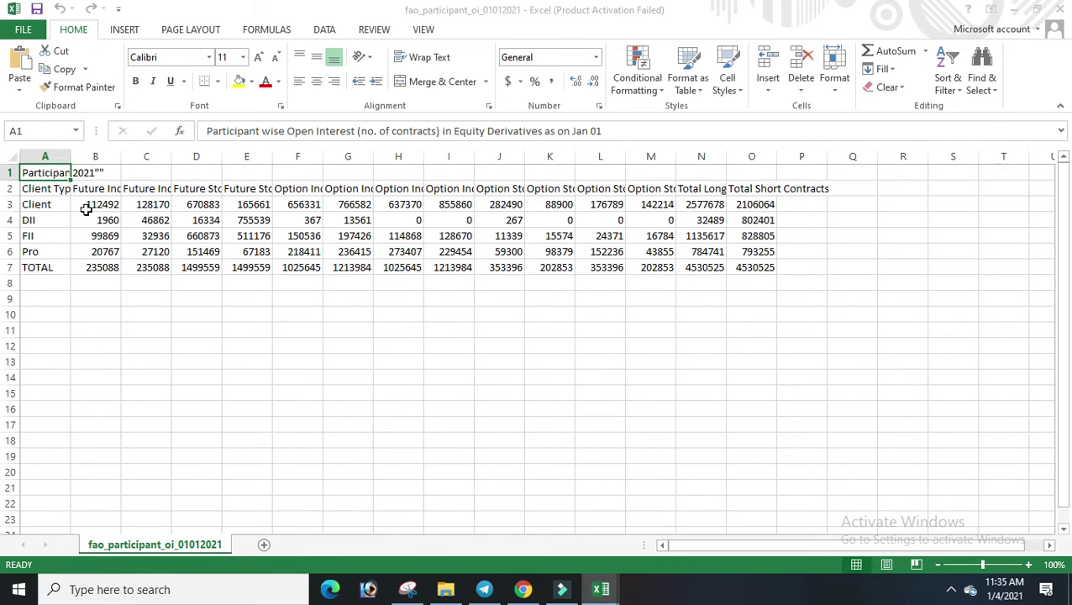
left_click_drag(87, 206, 663, 268)
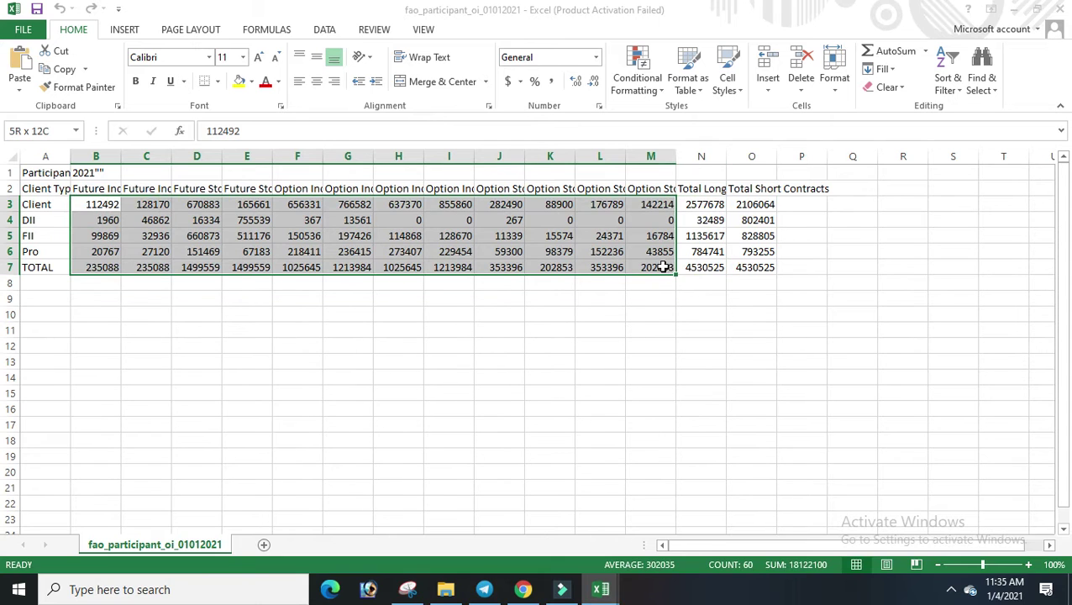
right_click(663, 267)
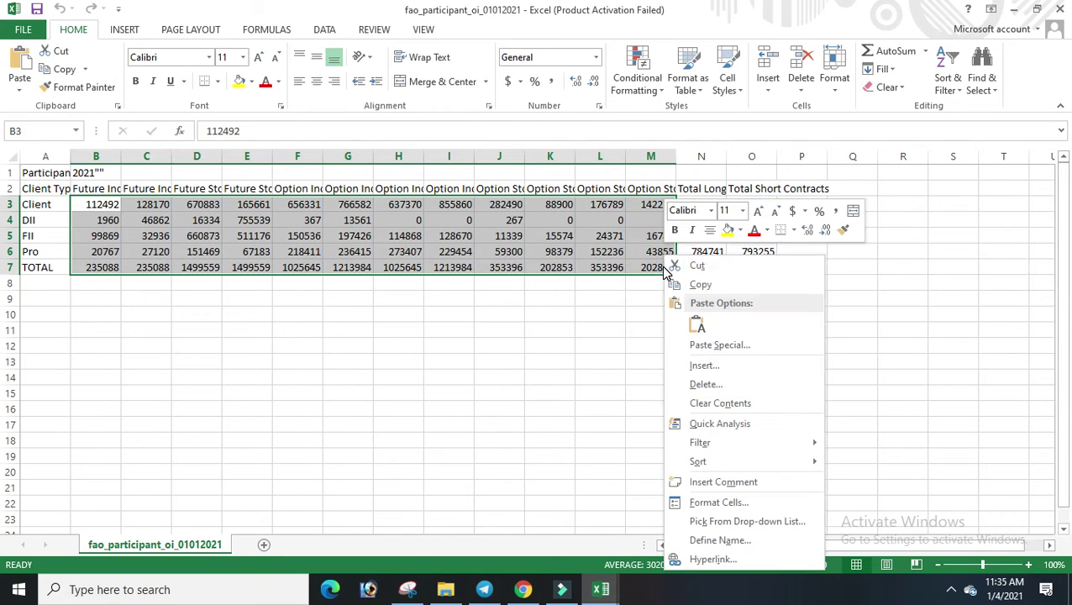
left_click(725, 287)
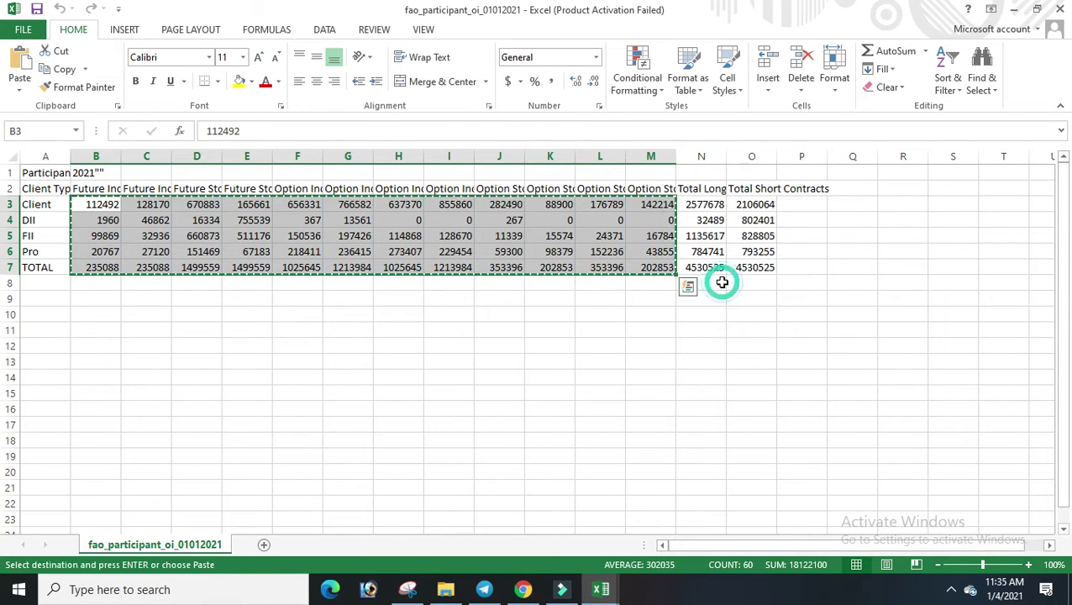
left_click(1018, 8)
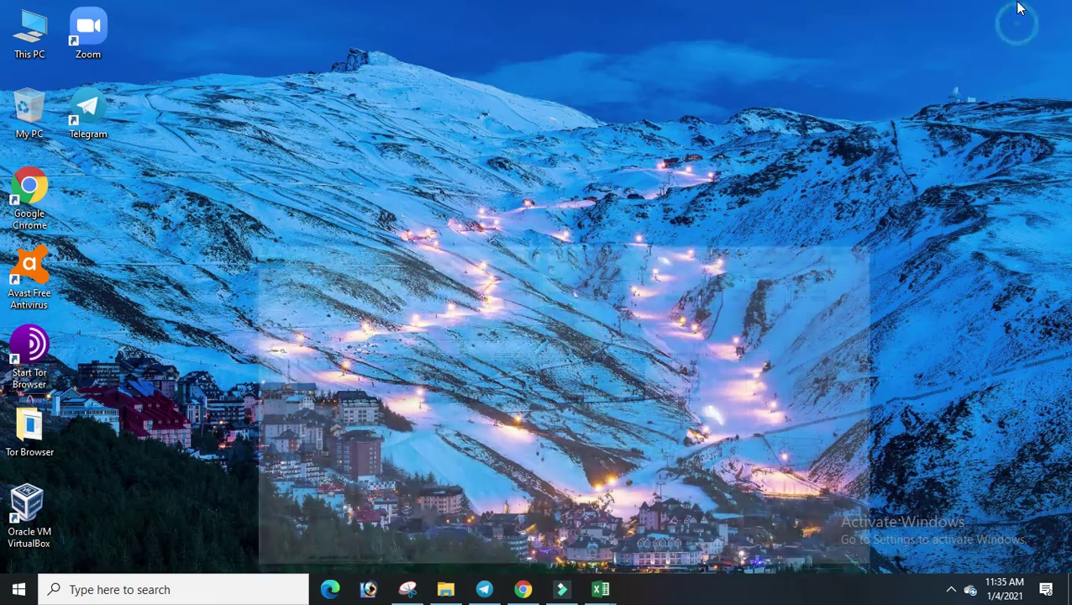
left_click(562, 591)
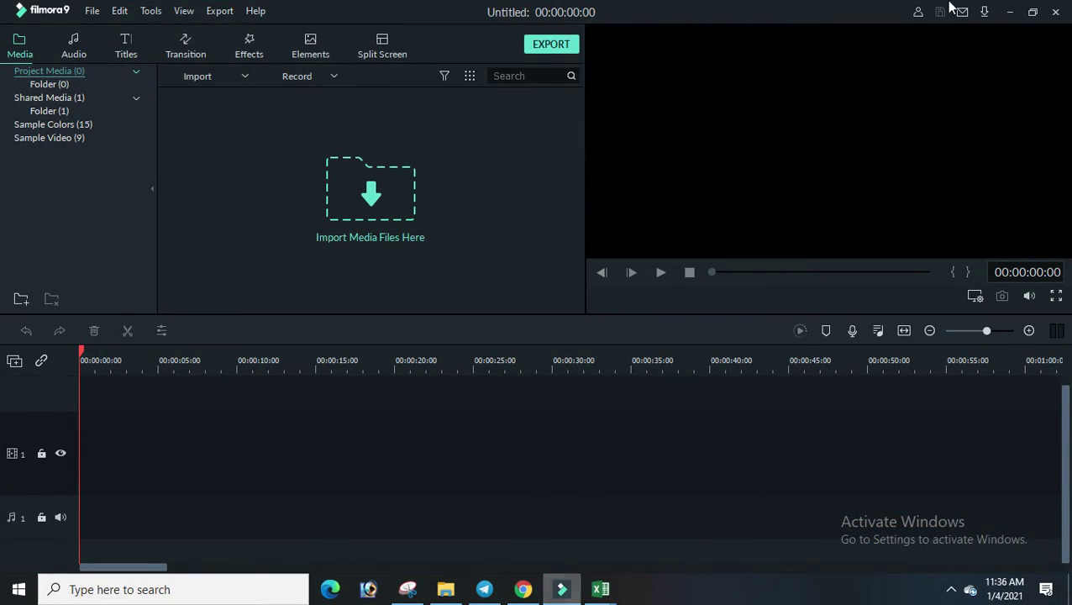
left_click(1012, 12)
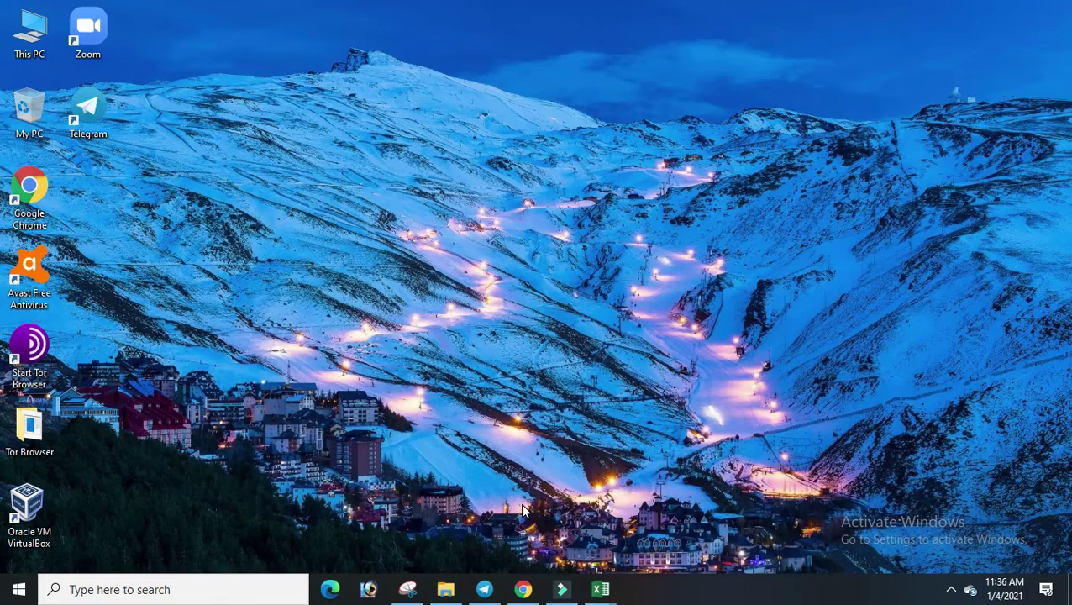
left_click(521, 590)
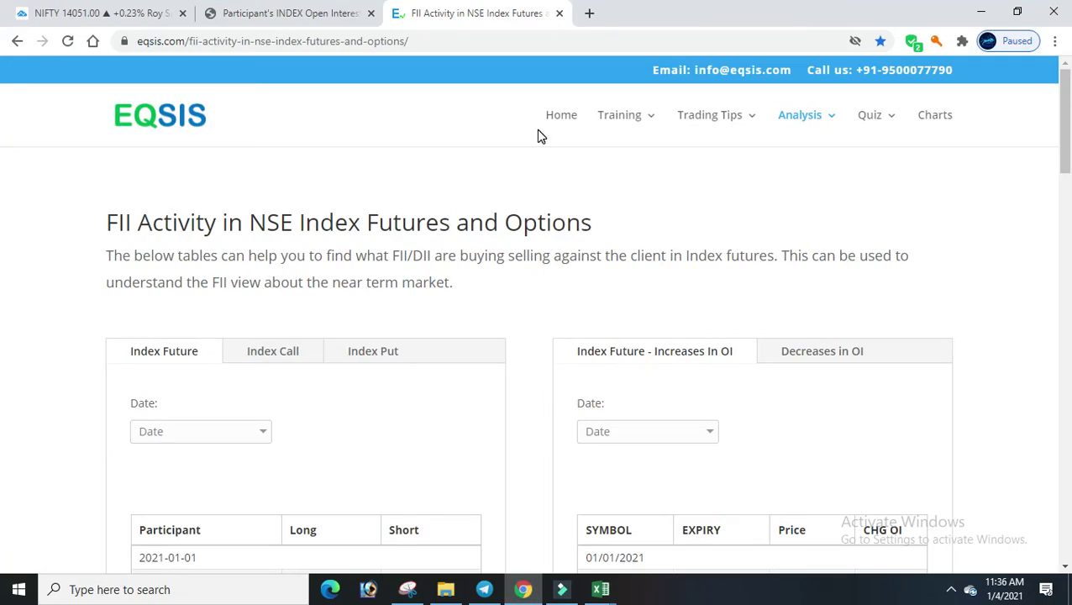
left_click(981, 12)
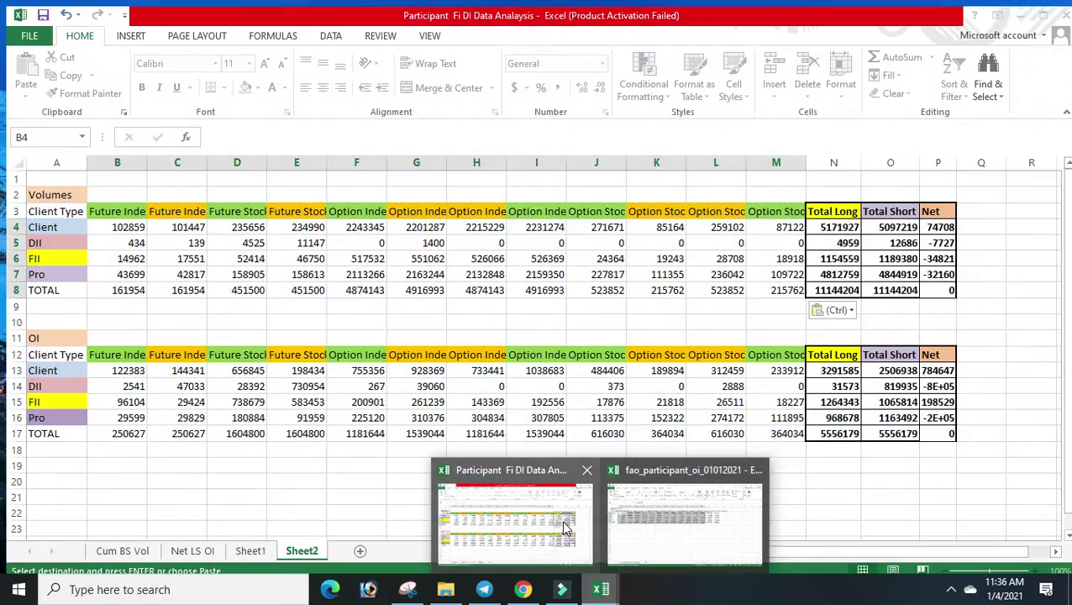
left_click(566, 527)
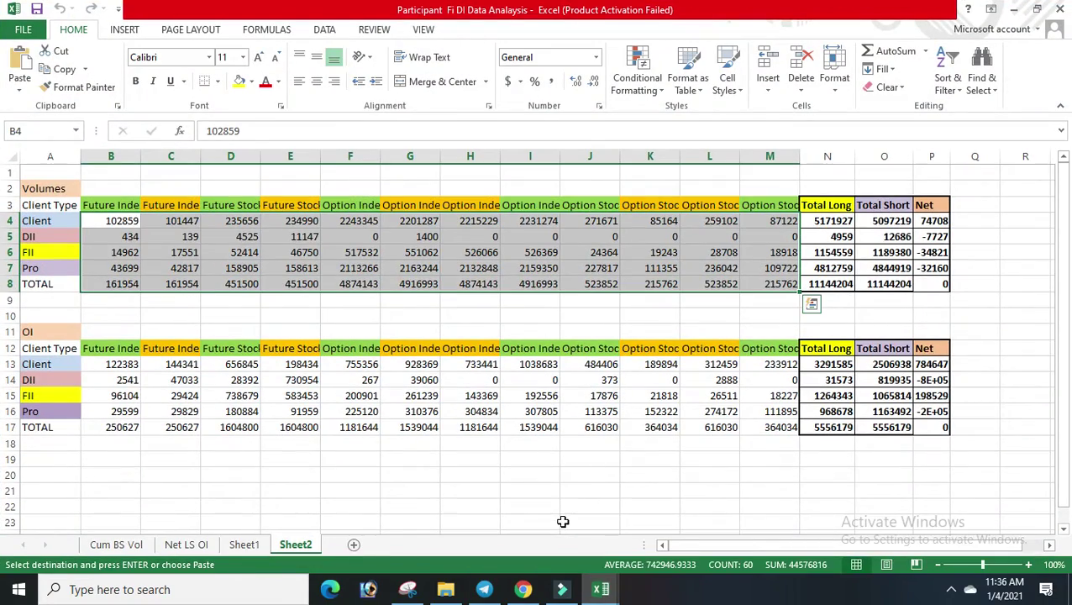
mouse_move(600, 589)
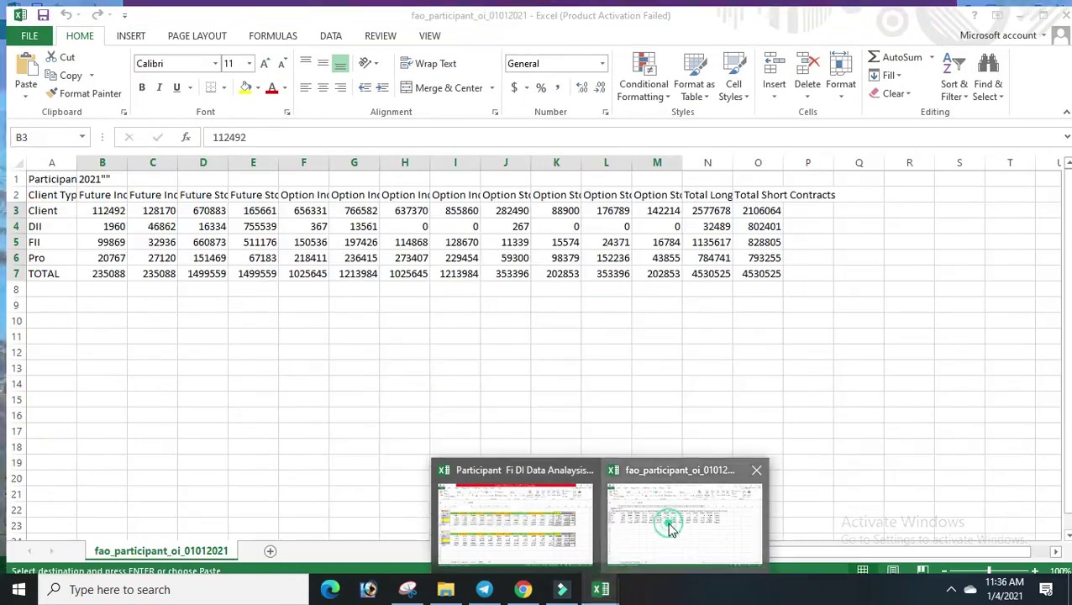
left_click(670, 528)
right_click(309, 259)
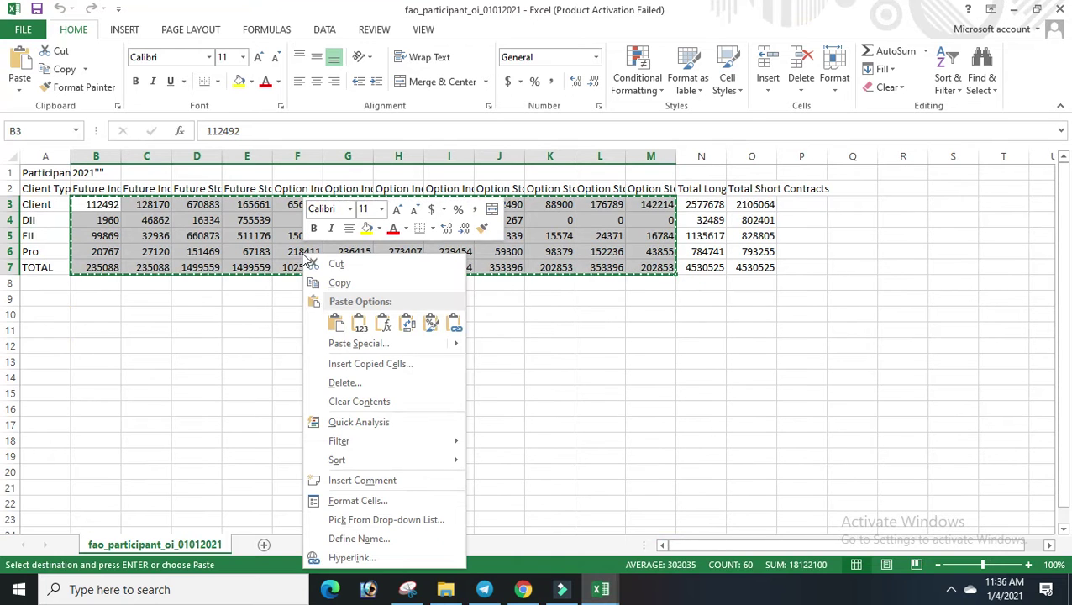
left_click(335, 323)
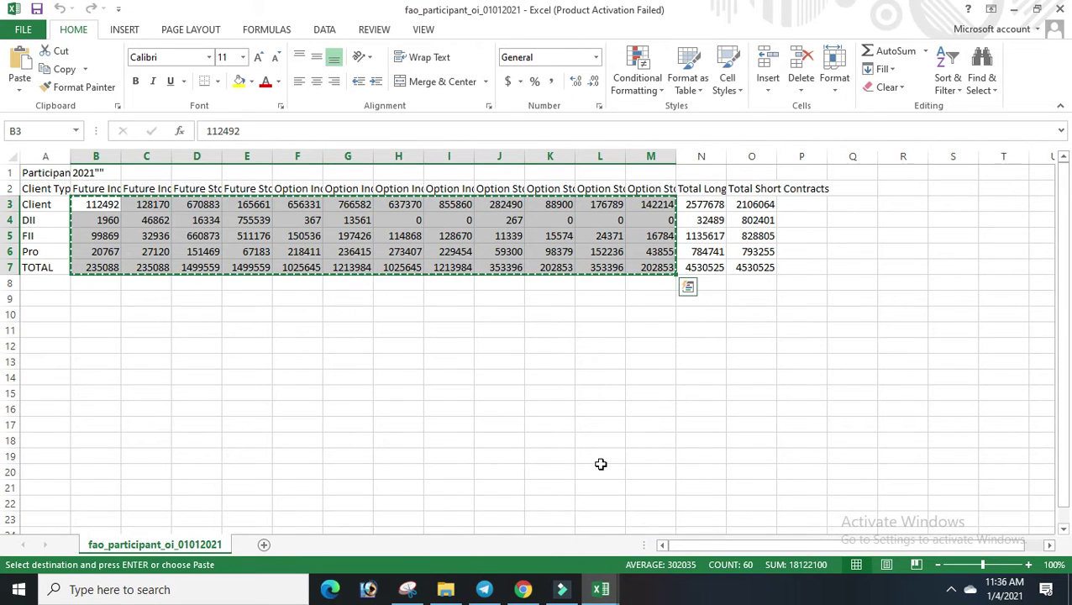
Switch to the Participant Fi DI Data Analaysis workbook and paste the copied figures as values over B13:M17 in Sheet2's OI table
mouse_move(600, 589)
left_click(543, 546)
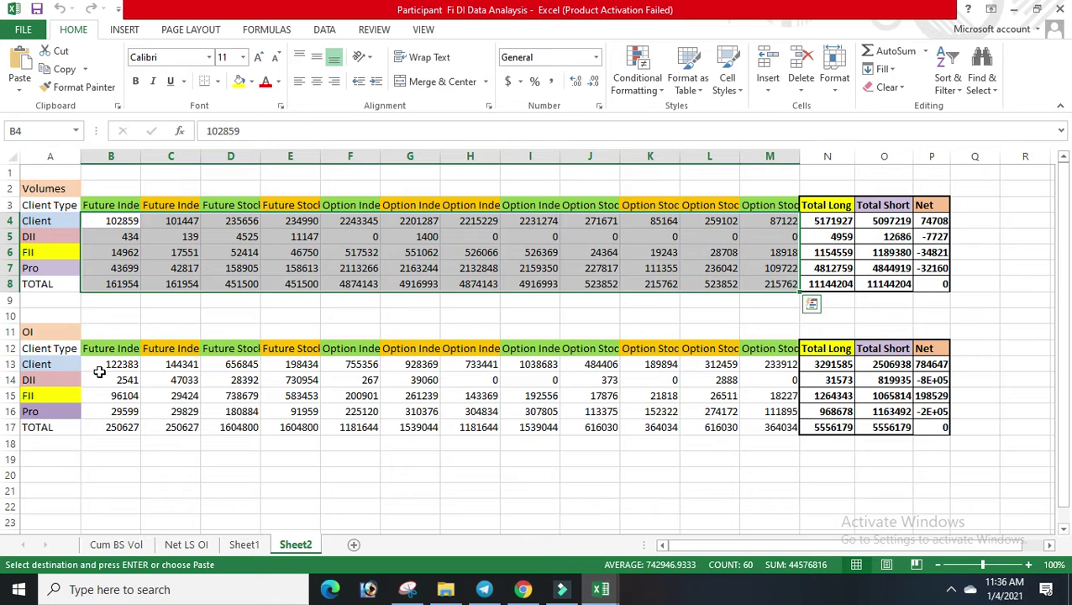
left_click_drag(102, 363, 768, 428)
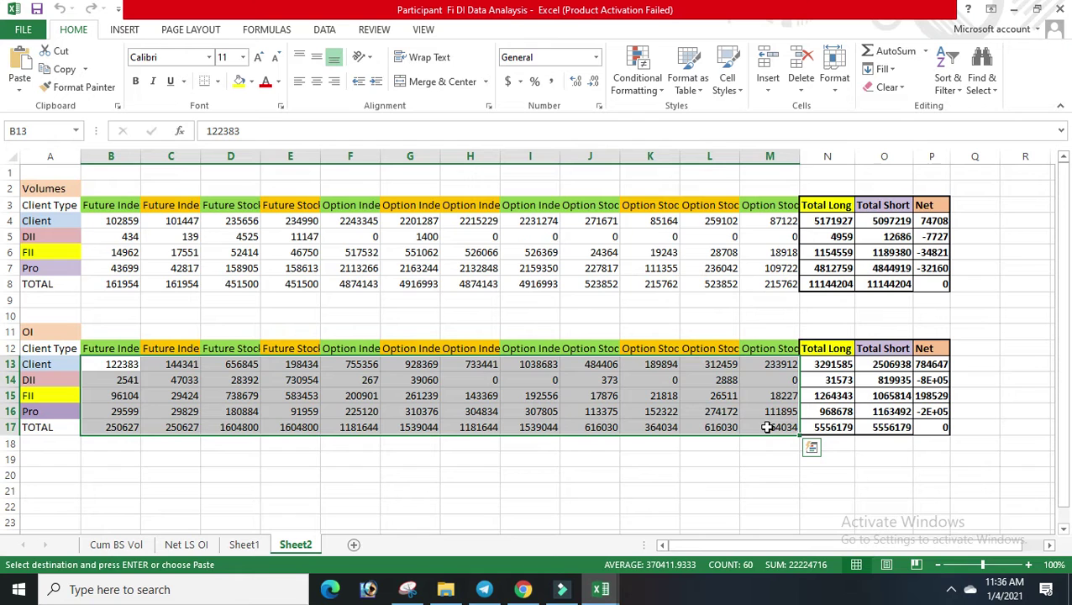
right_click(767, 428)
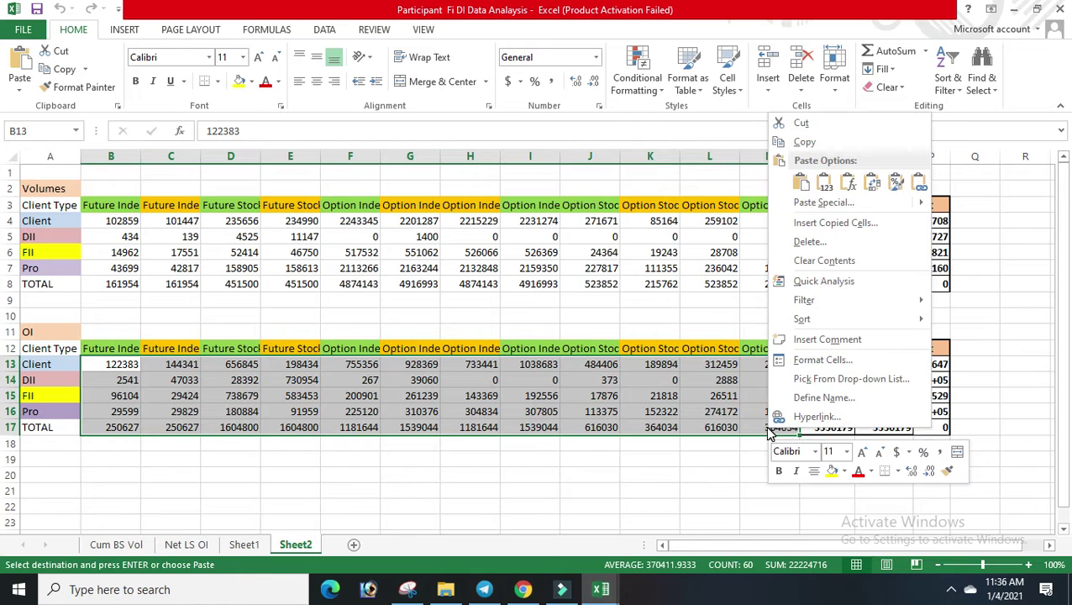
left_click(825, 184)
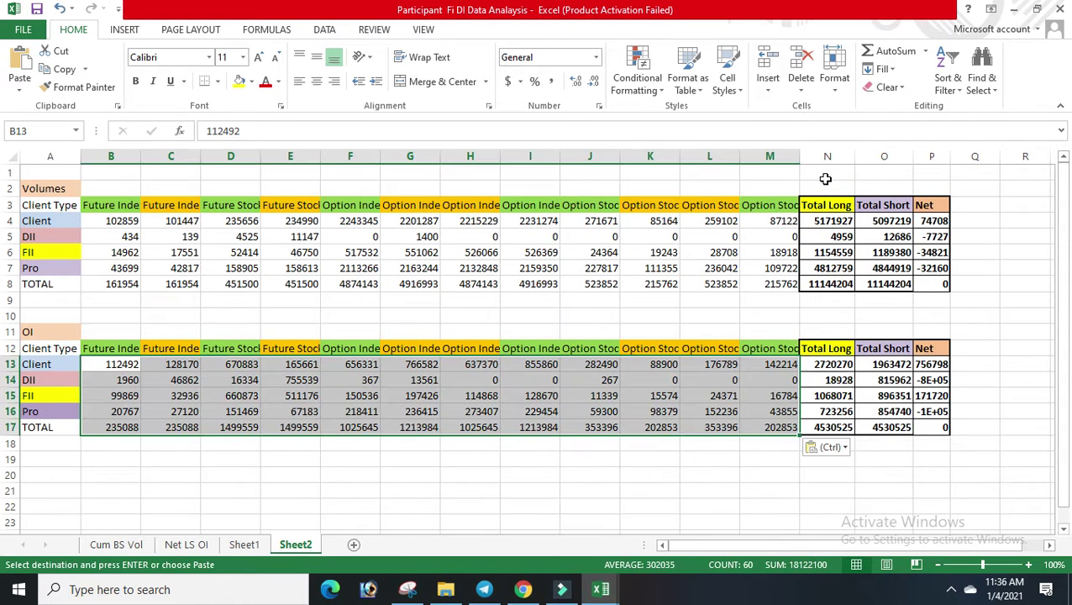
left_click(982, 223)
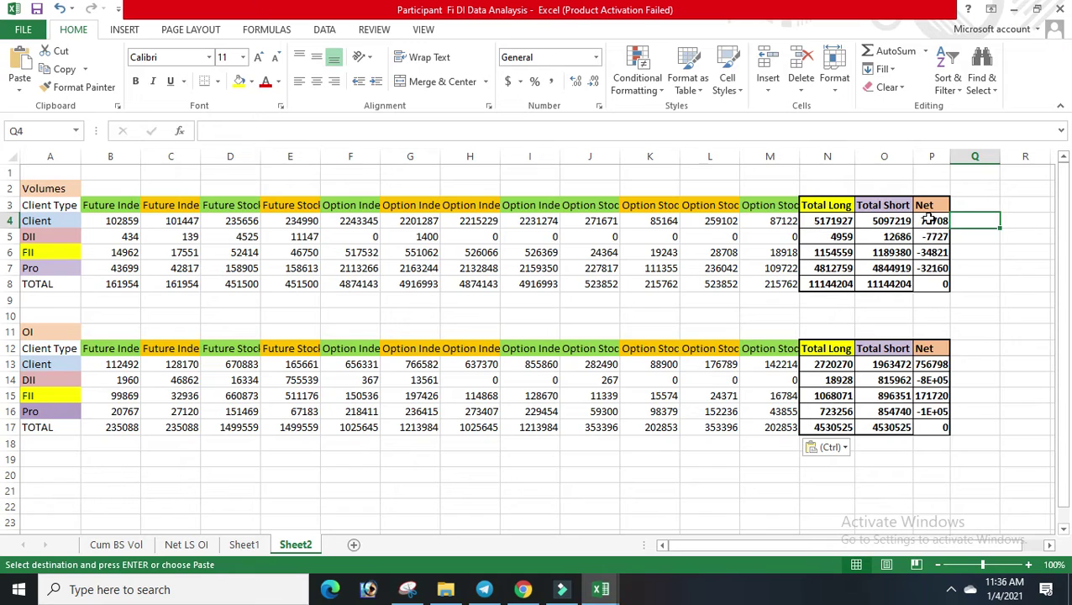
left_click(1012, 254)
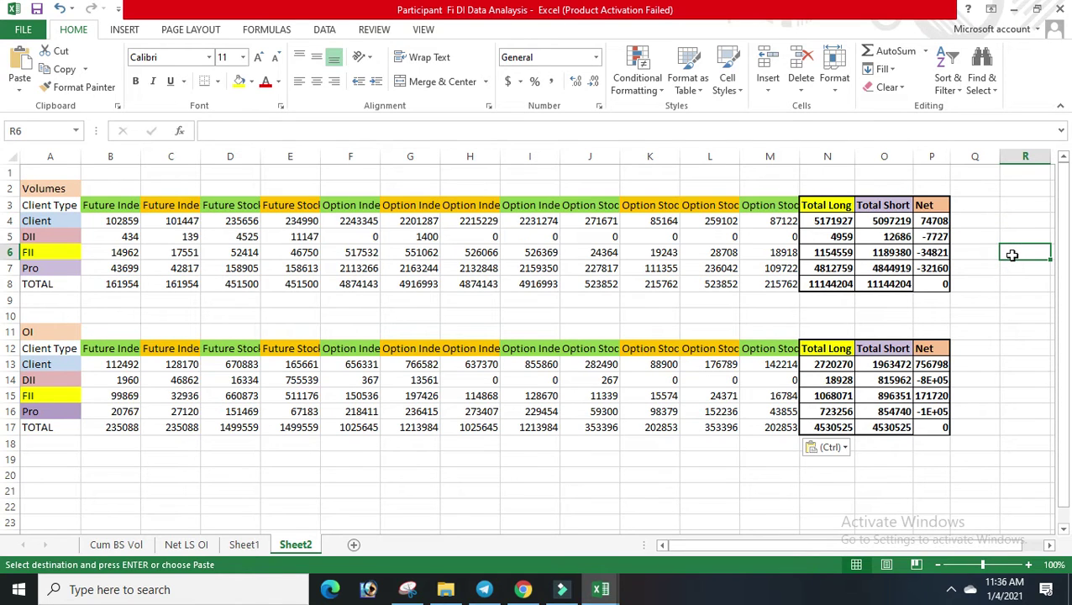
Examine the Total Long, Total Short and Net figures for Client and DII in the Volumes table
left_click(76, 224)
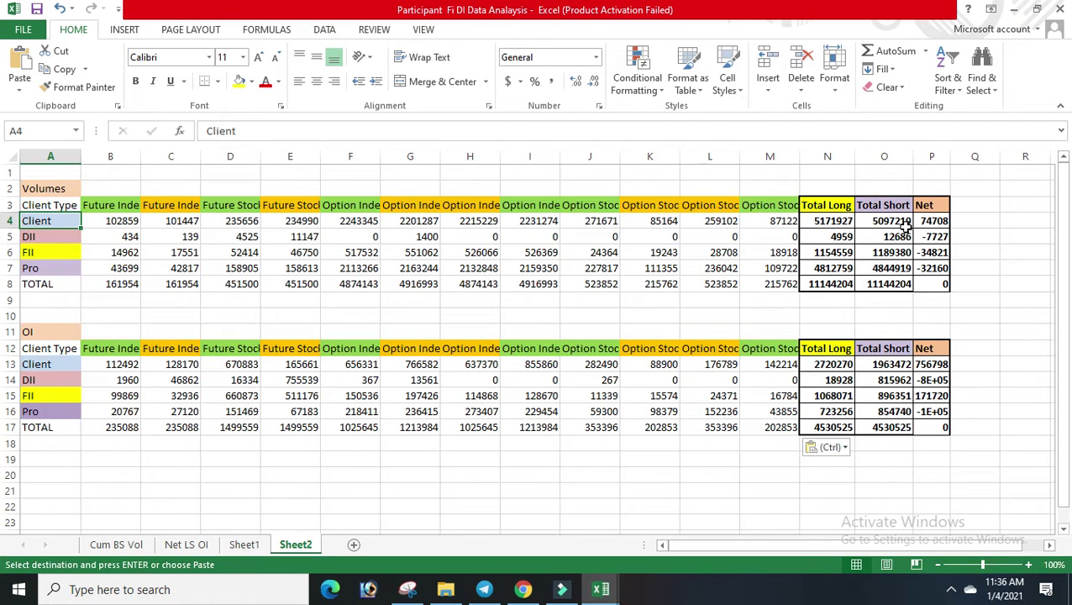
left_click(907, 223)
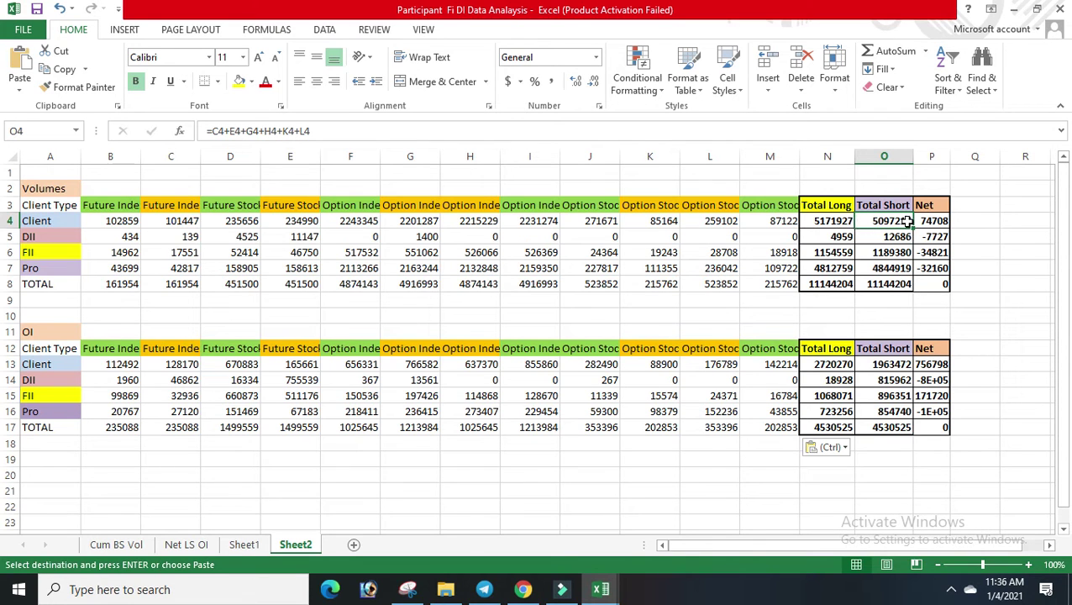
left_click(832, 221)
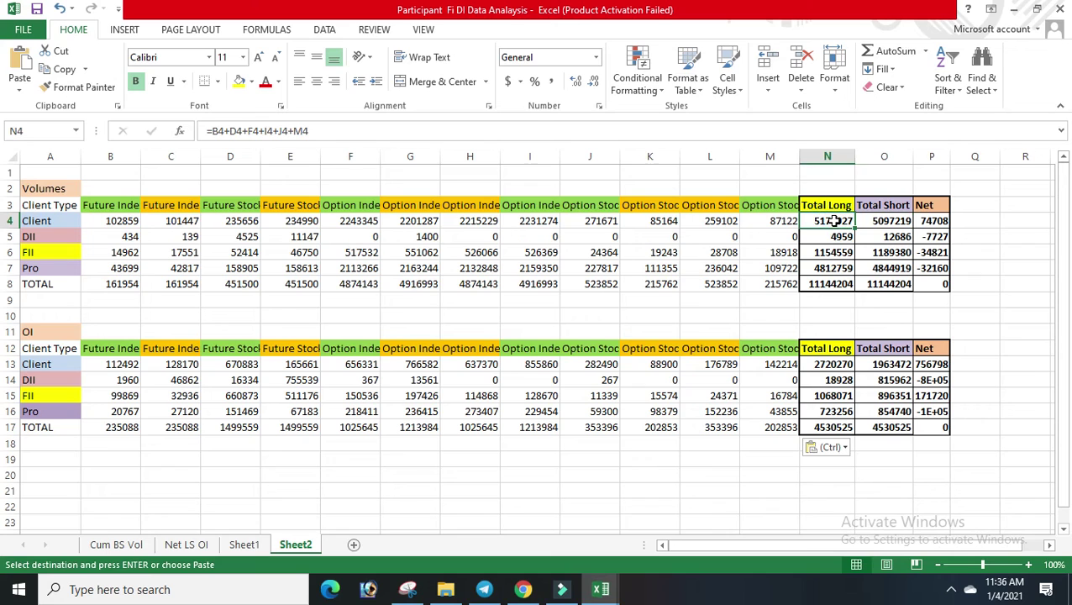
left_click(939, 220)
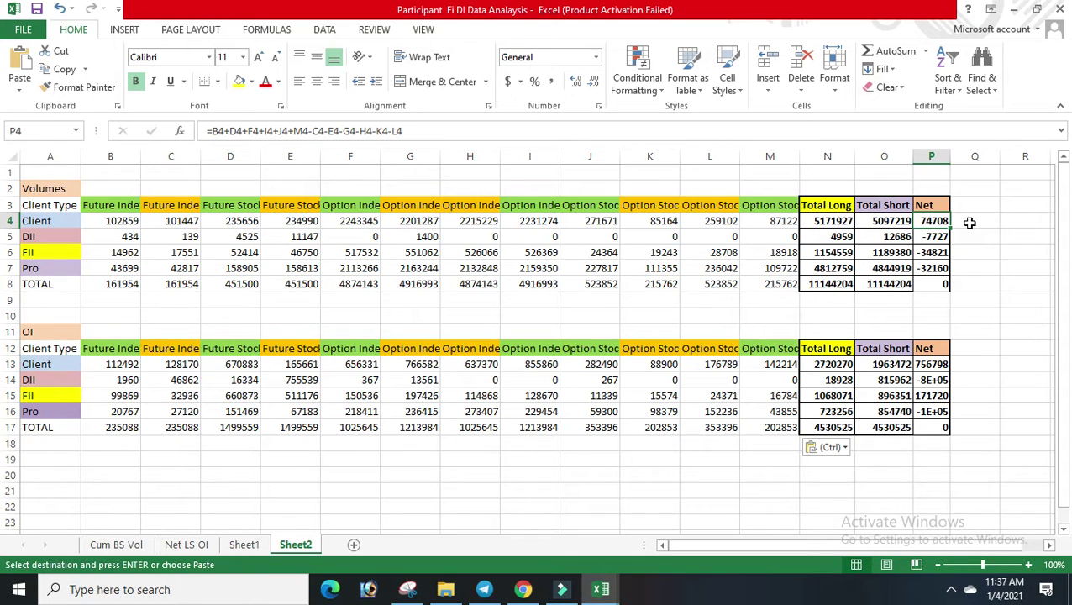
left_click(933, 237)
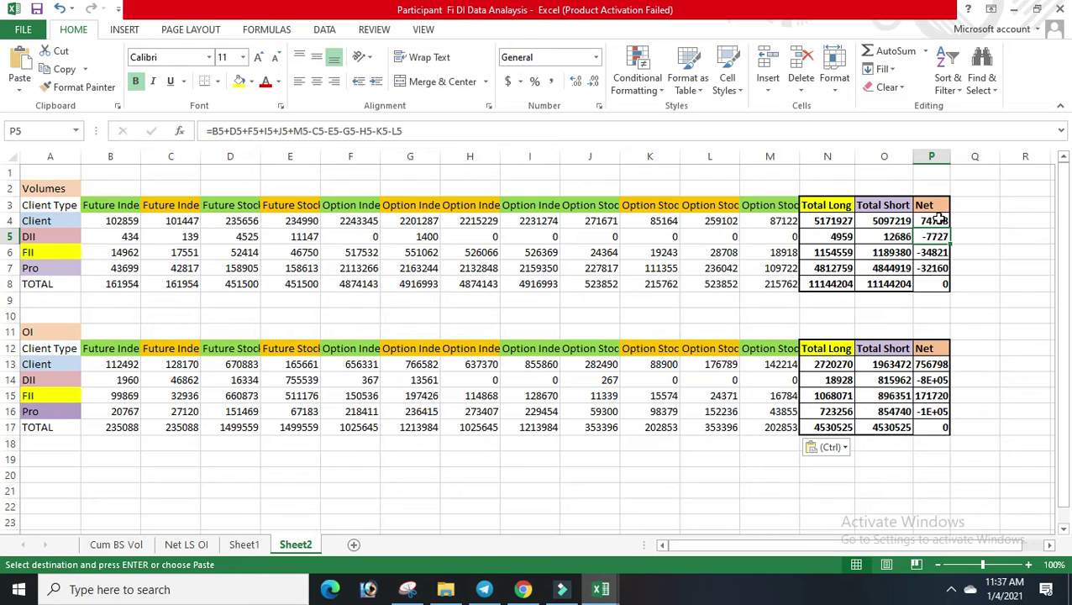
left_click(936, 218)
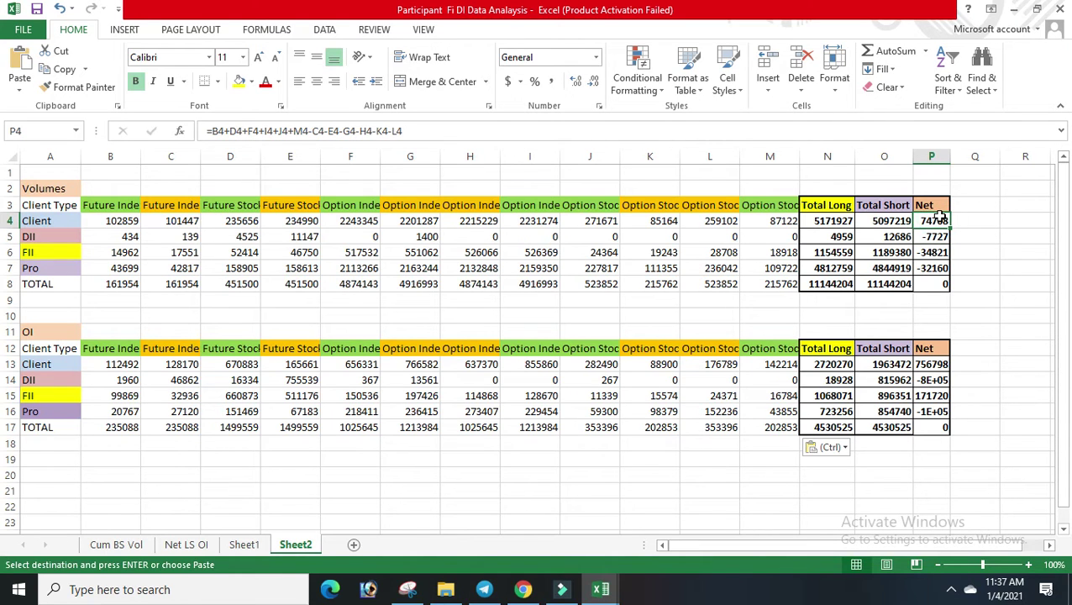
left_click(945, 239)
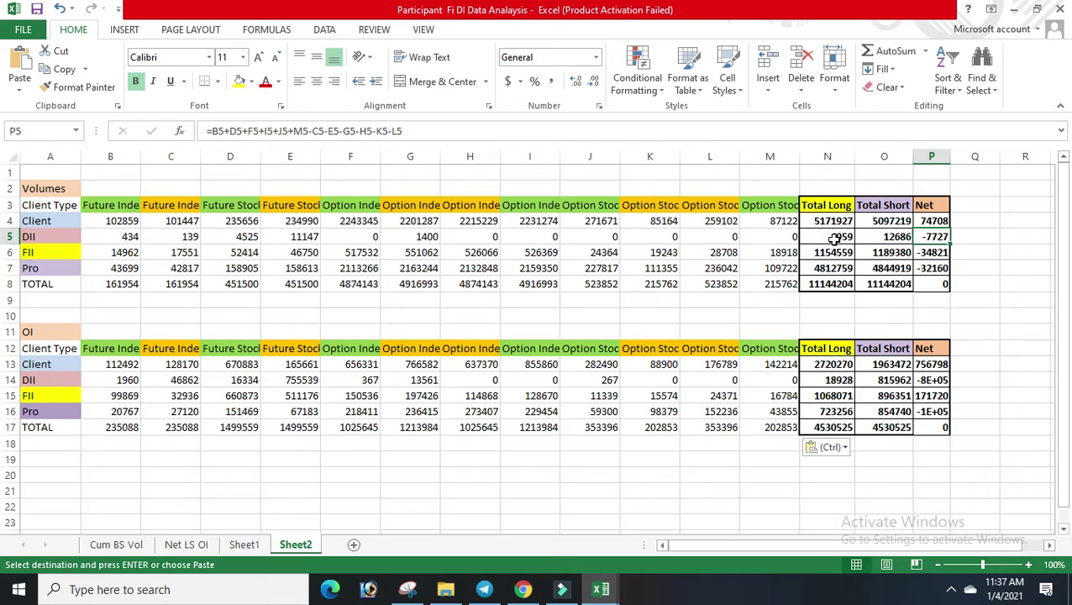
left_click(889, 236)
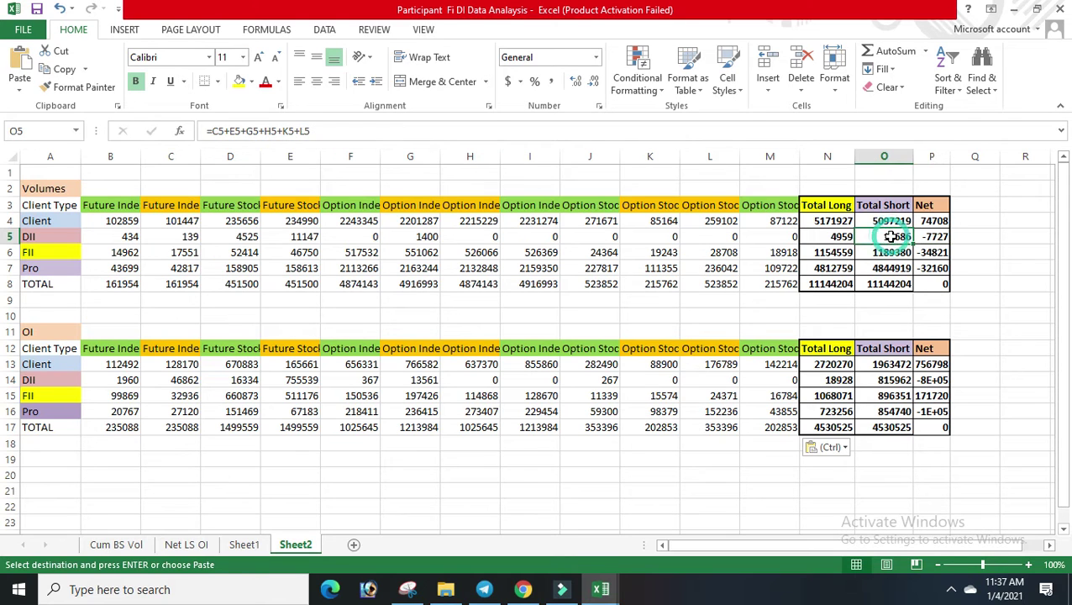
left_click(940, 237)
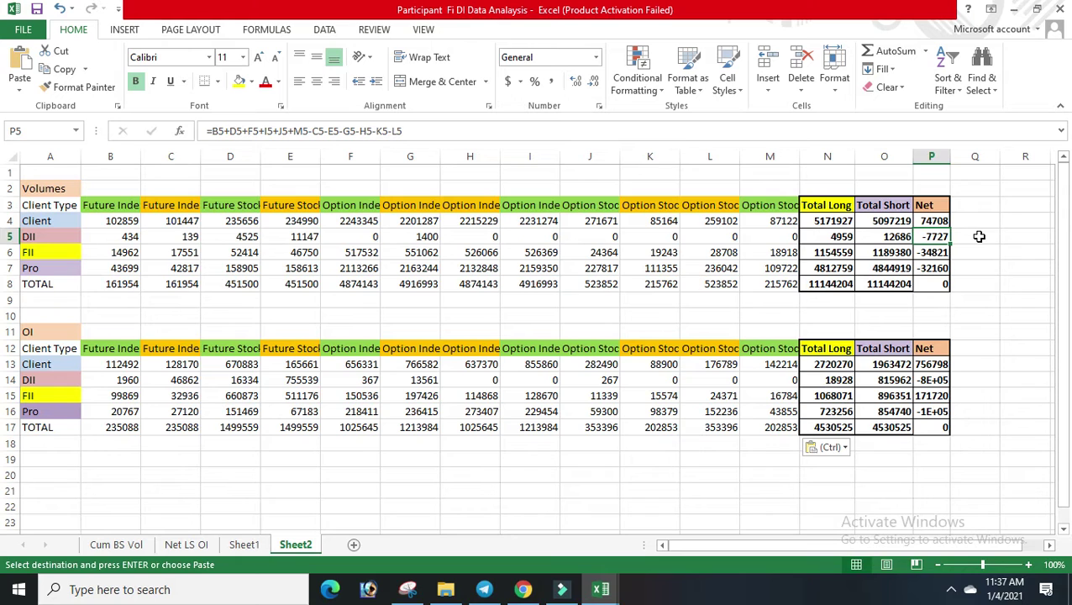
Examine the Total Long, Total Short and Net volumes for FII, then check the Net and Total Short volumes for Pro
left_click(929, 252)
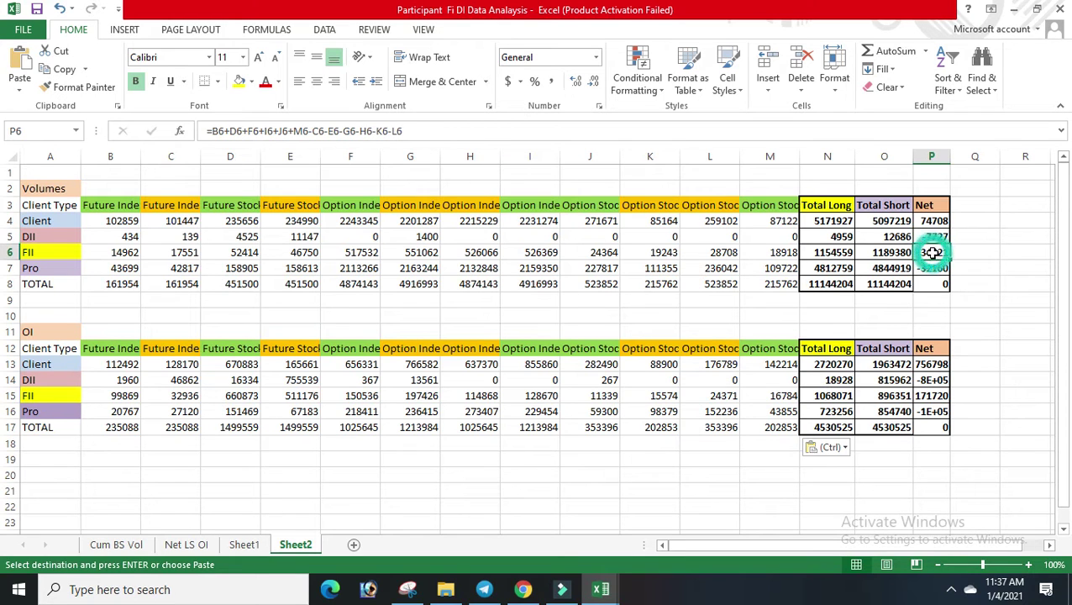
left_click(843, 252)
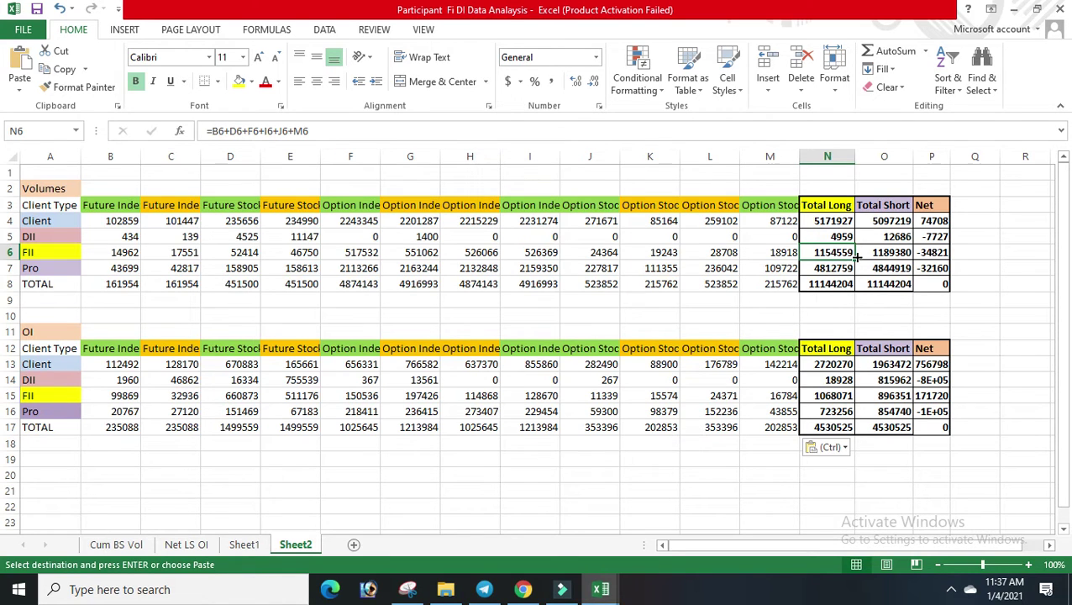
left_click(863, 253)
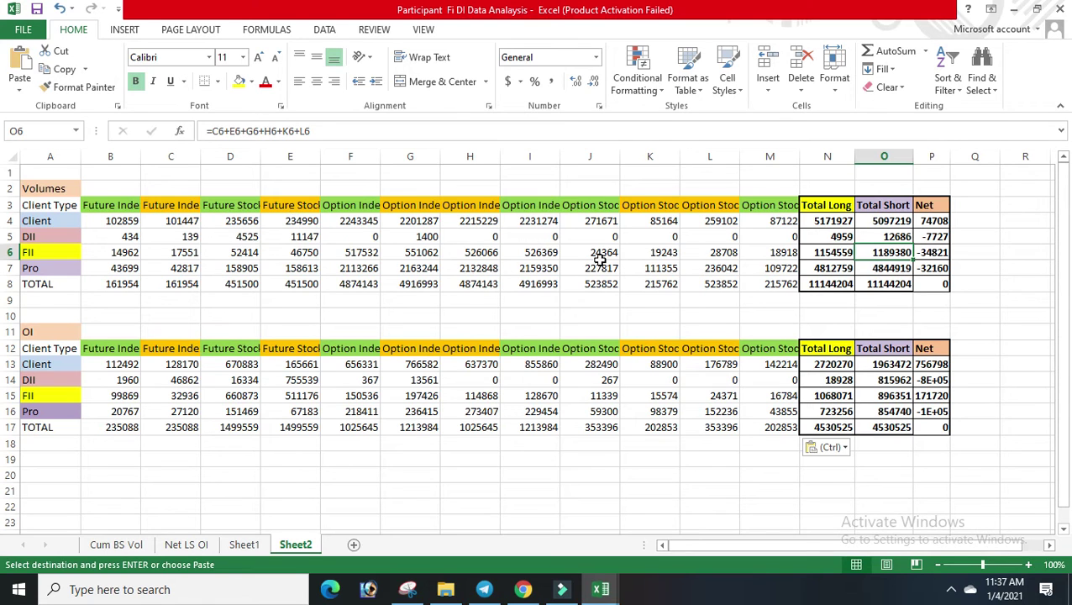
left_click(824, 252)
left_click(903, 252)
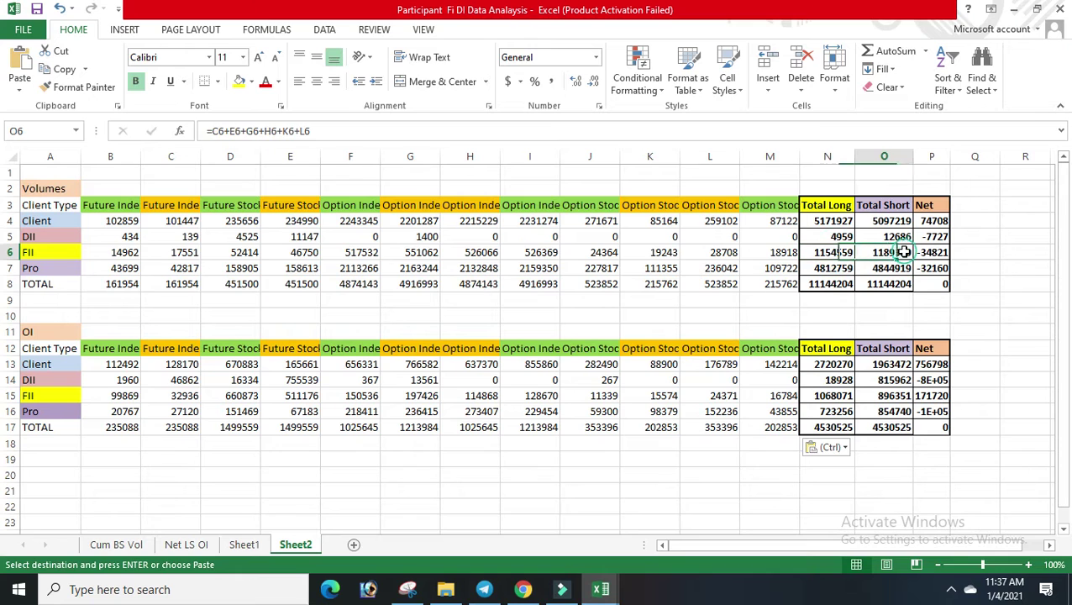
left_click(953, 250)
left_click(935, 268)
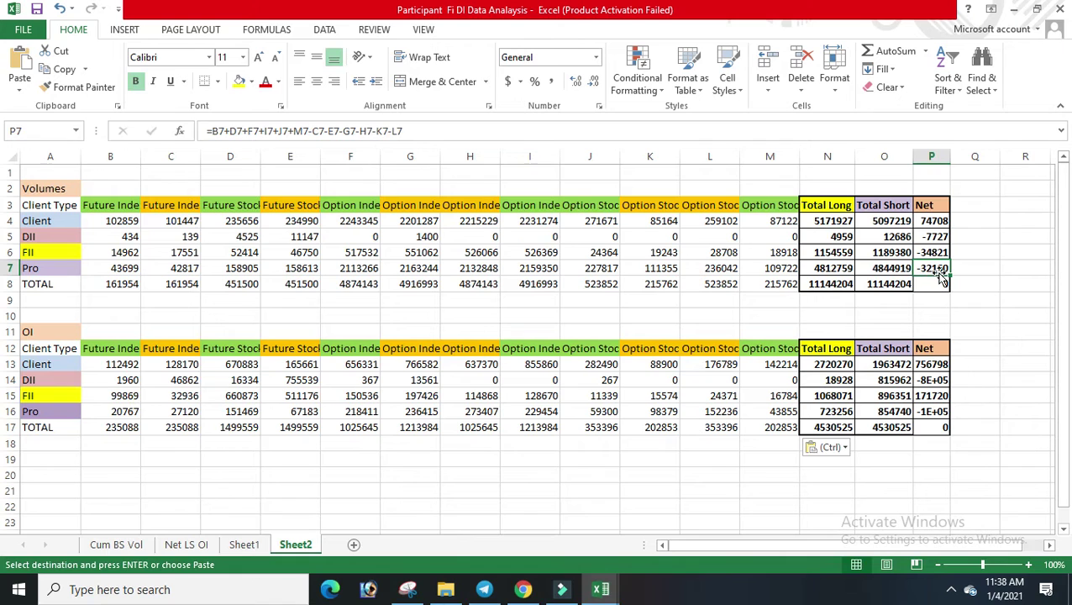
left_click(885, 271)
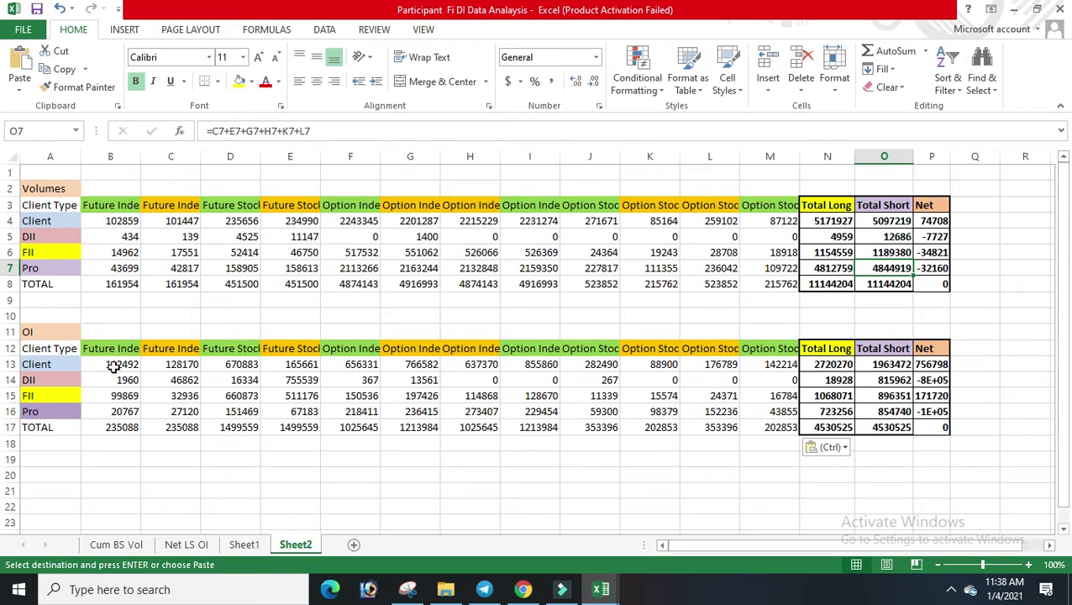
Examine the Net open interest of Client, DII, FII and Pro in Sheet2's OI table
left_click(939, 365)
left_click(945, 386)
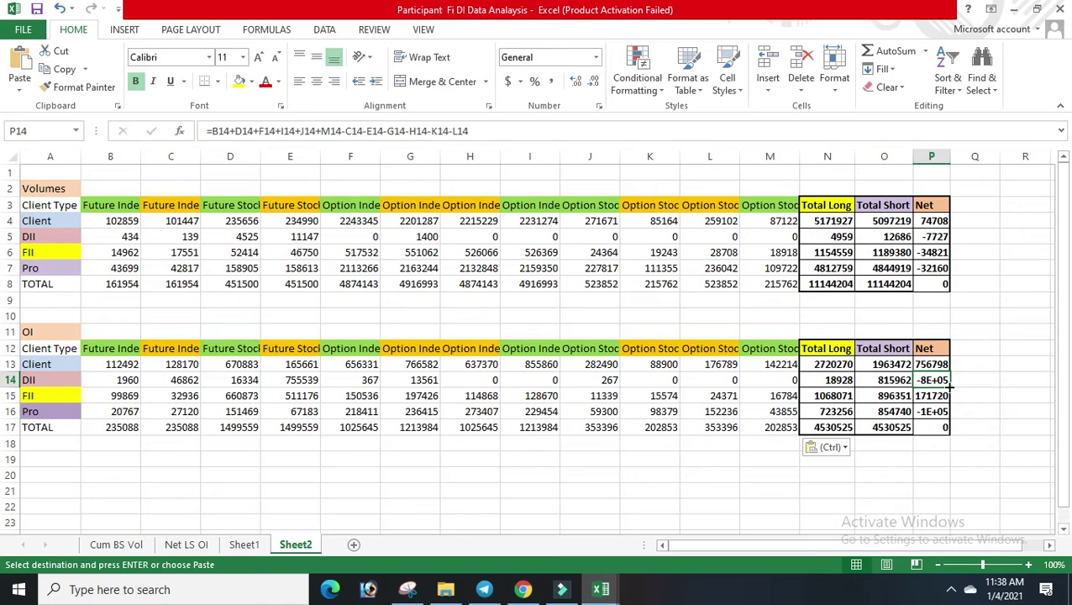
left_click(945, 383)
left_click(939, 409)
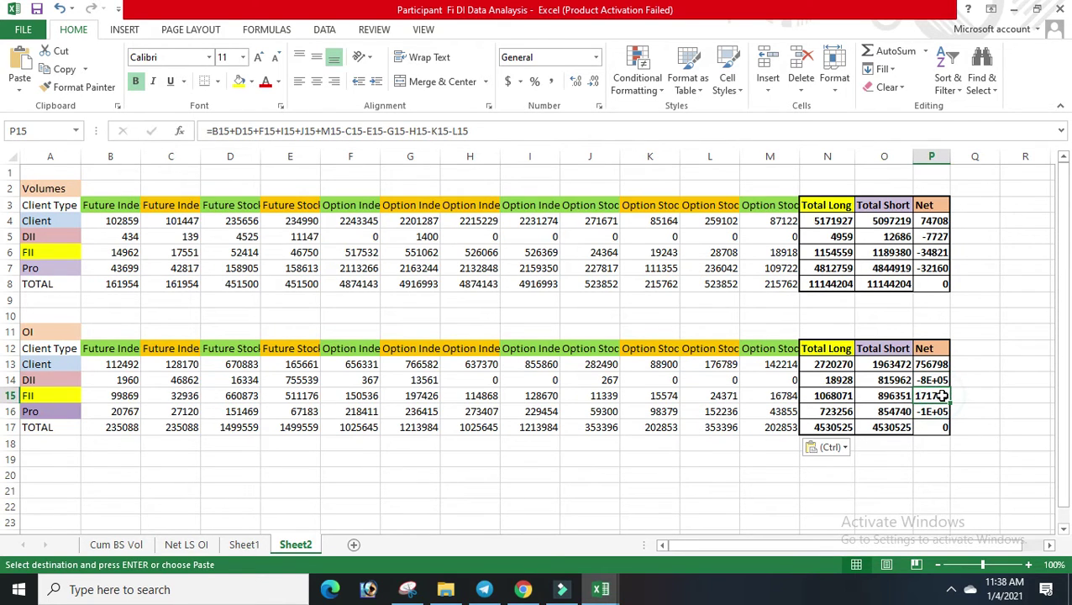
left_click(936, 364)
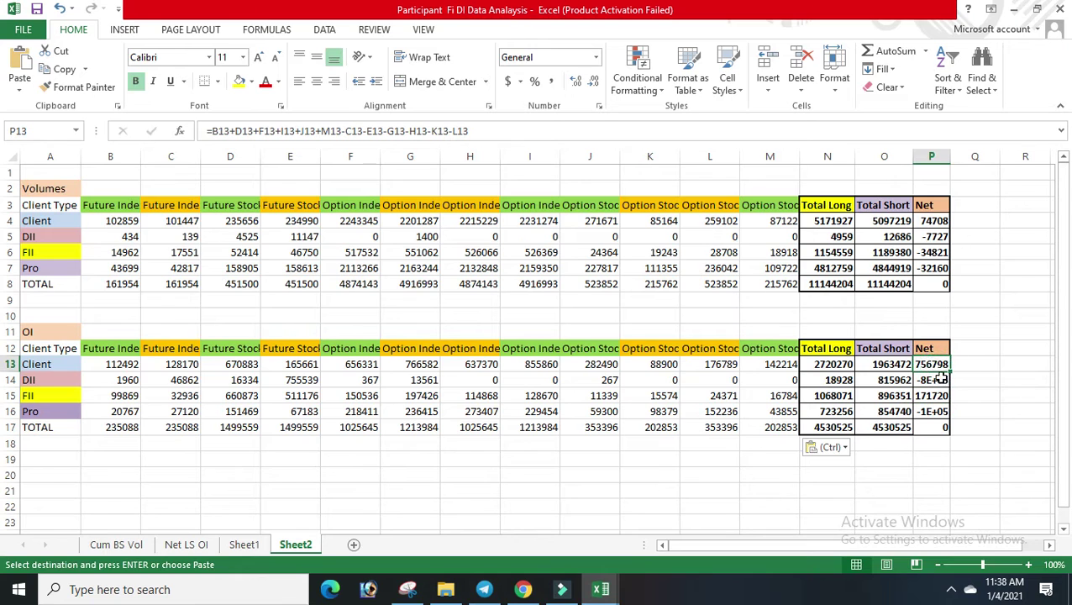
left_click(933, 395)
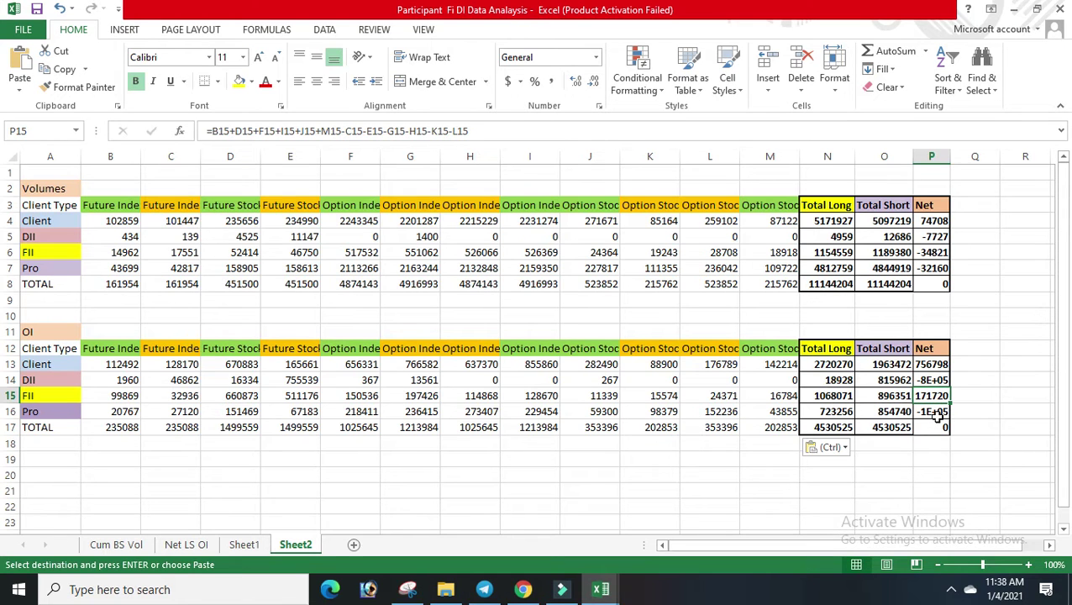
left_click(938, 414)
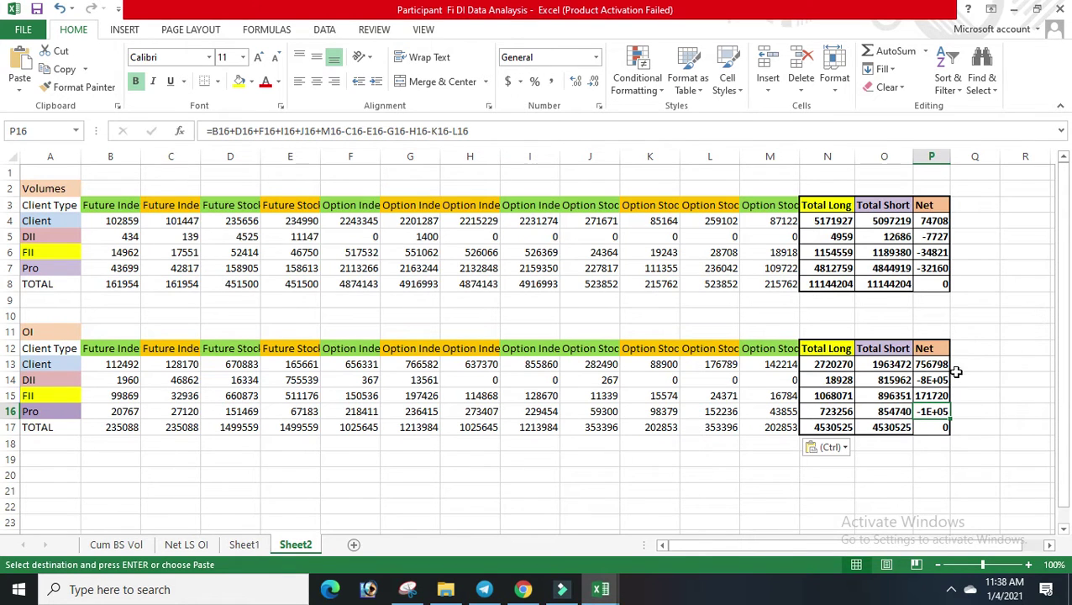
Check Client's Net volume on Sheet2, view the dated net and cumulative tables on Sheet1, and return to Sheet2
left_click(935, 220)
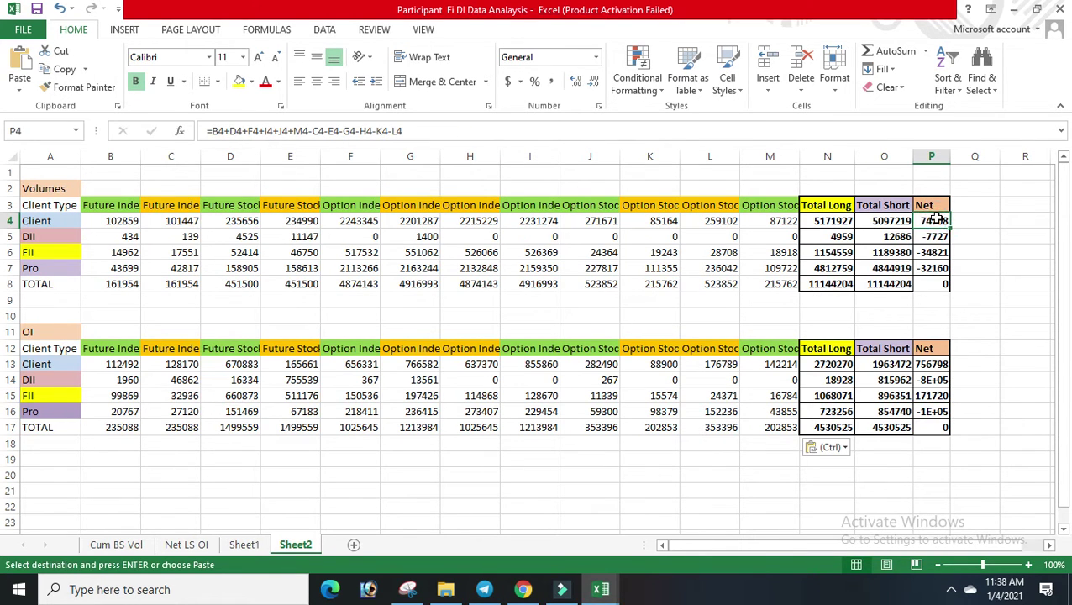
left_click(244, 544)
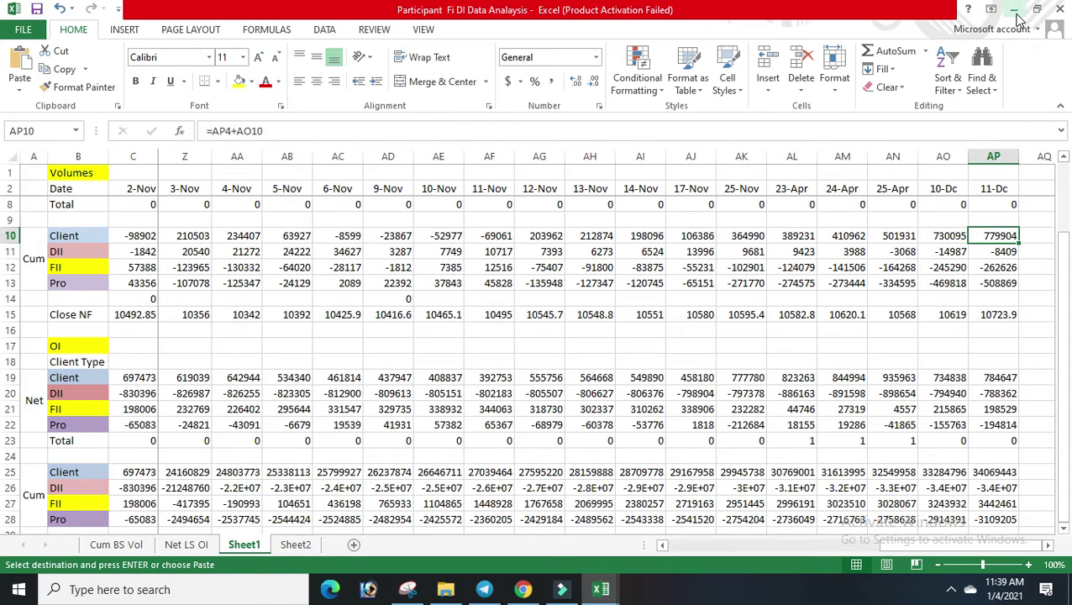
left_click(295, 545)
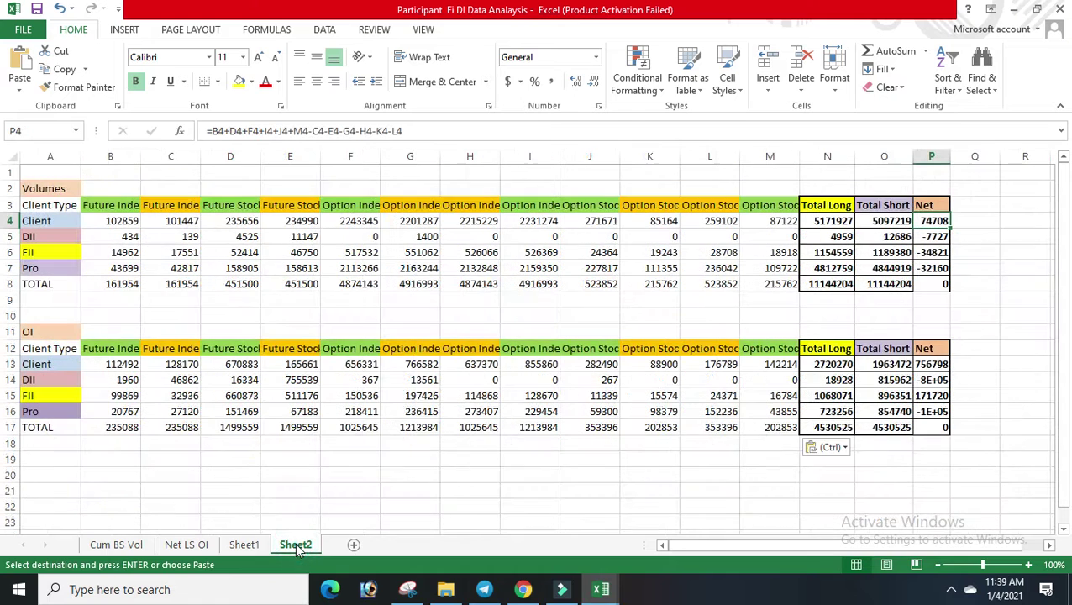
Review the Net open interest of Client, FII, DII and TOTAL again, ending on the FII figure
left_click(940, 365)
left_click(937, 398)
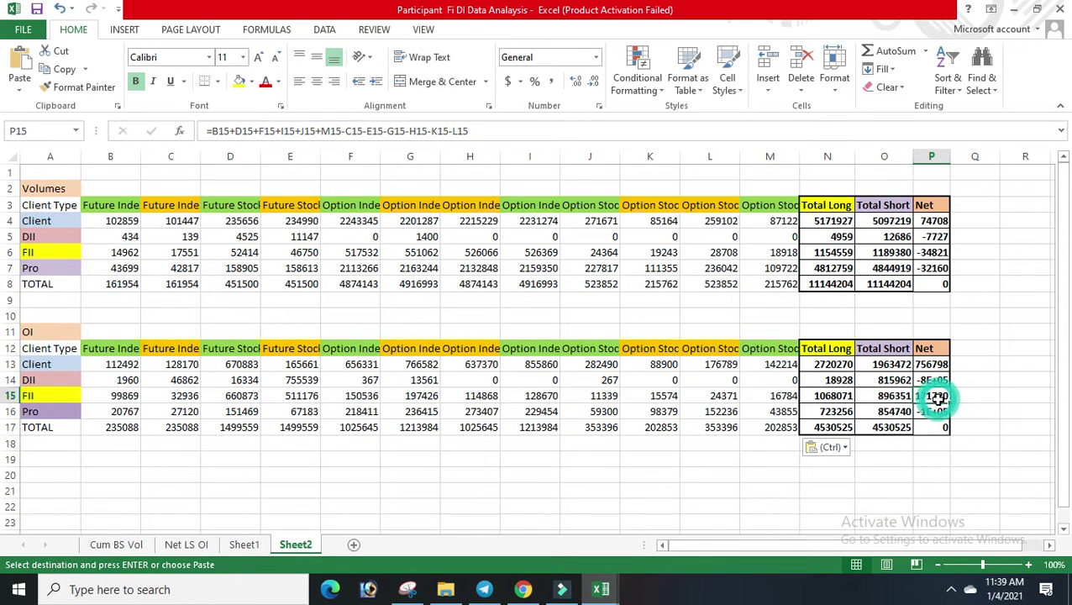
left_click(938, 379)
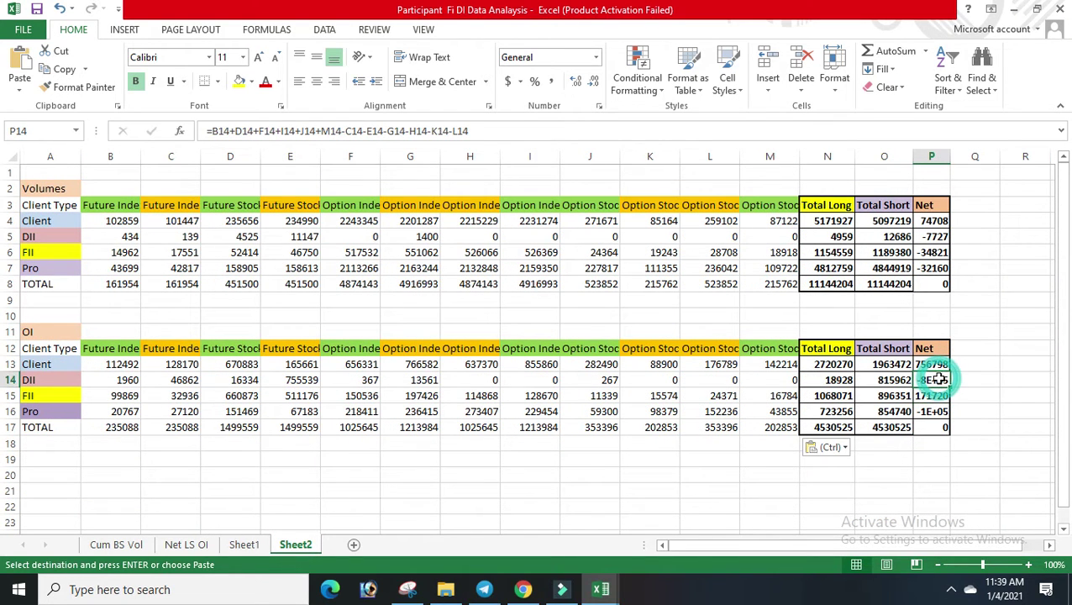
left_click(939, 427)
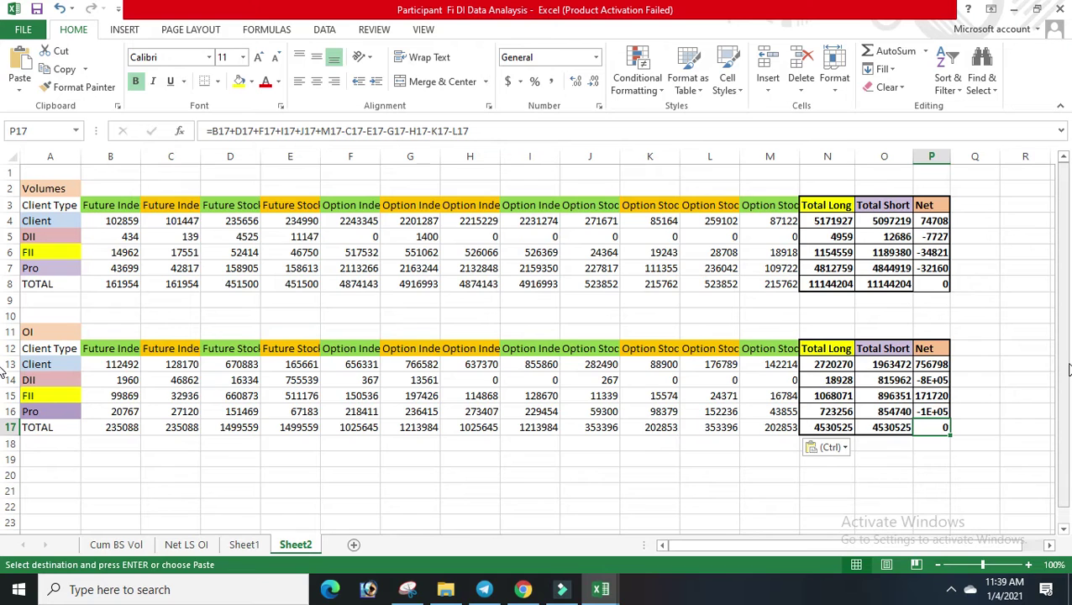
left_click(935, 366)
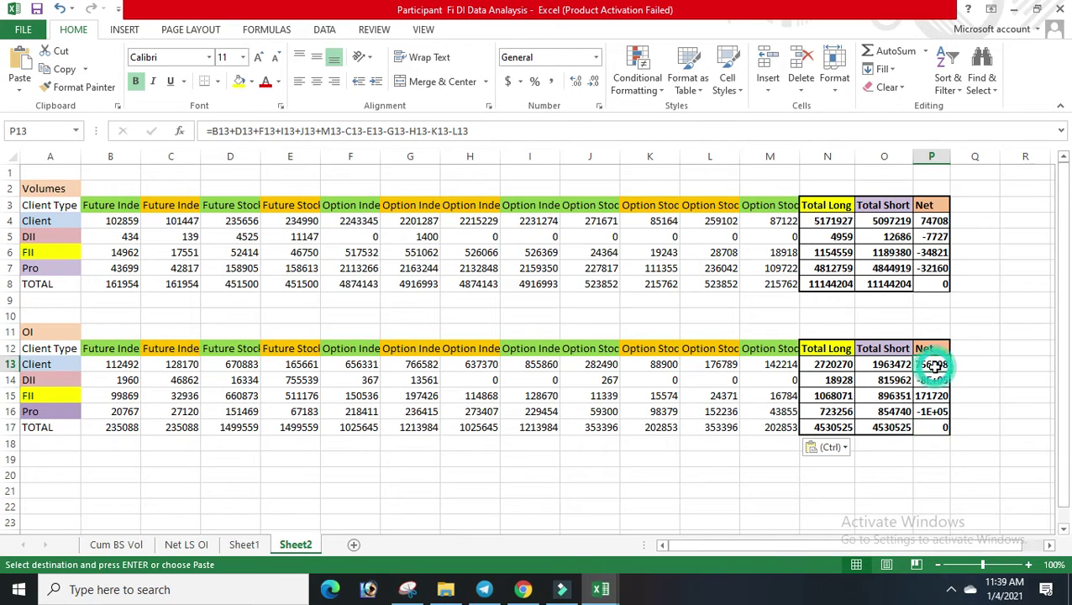
left_click(933, 397)
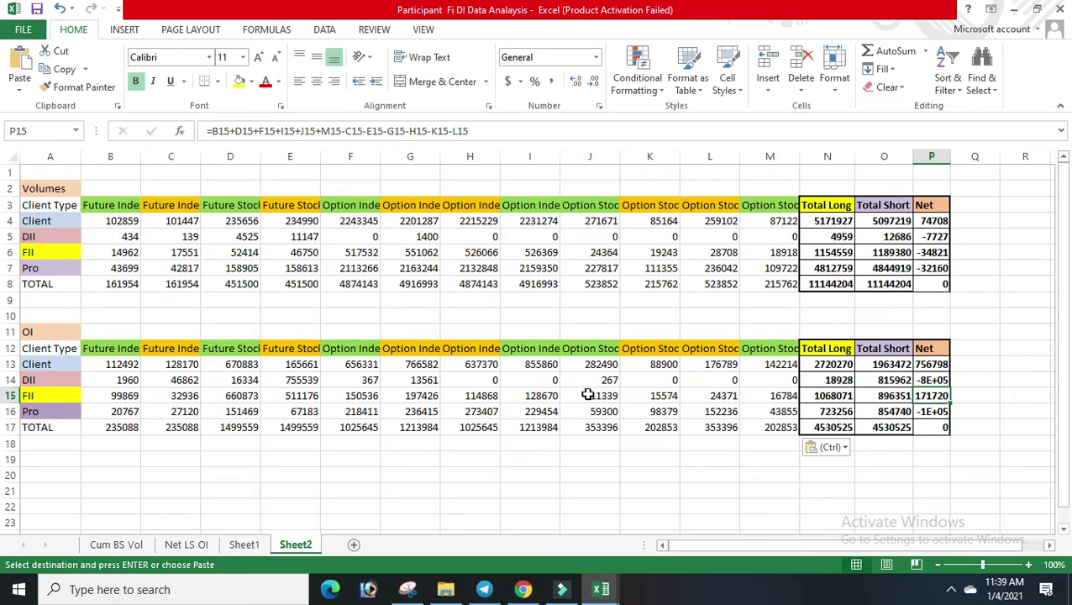
left_click(934, 396)
Close the fao_participant_oi_01012021 file and the Participant Fi DI Data Analaysis workbook
left_click(1017, 8)
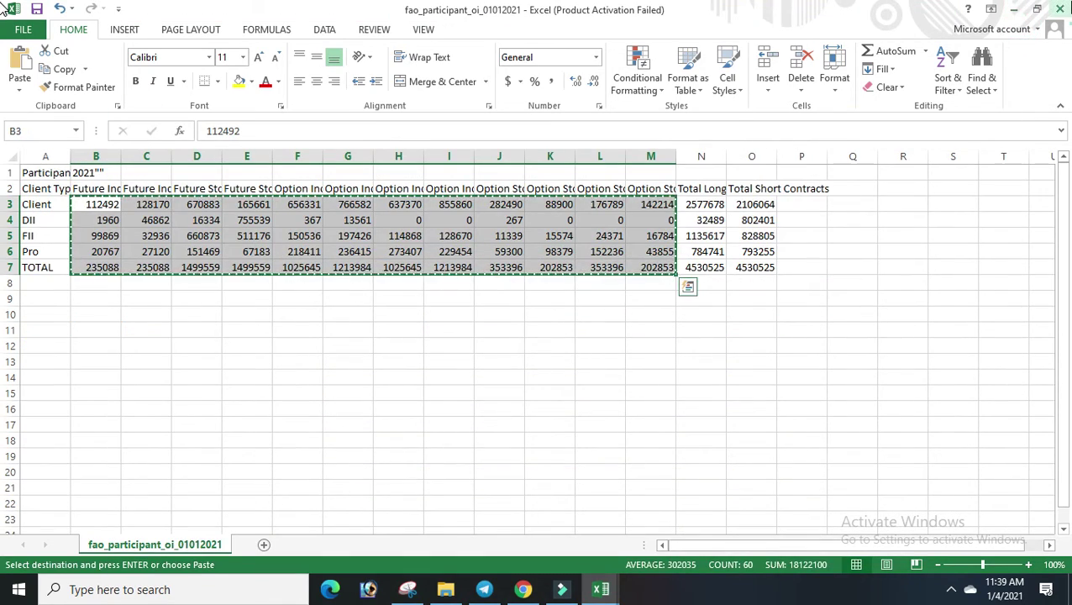
key("super+d")
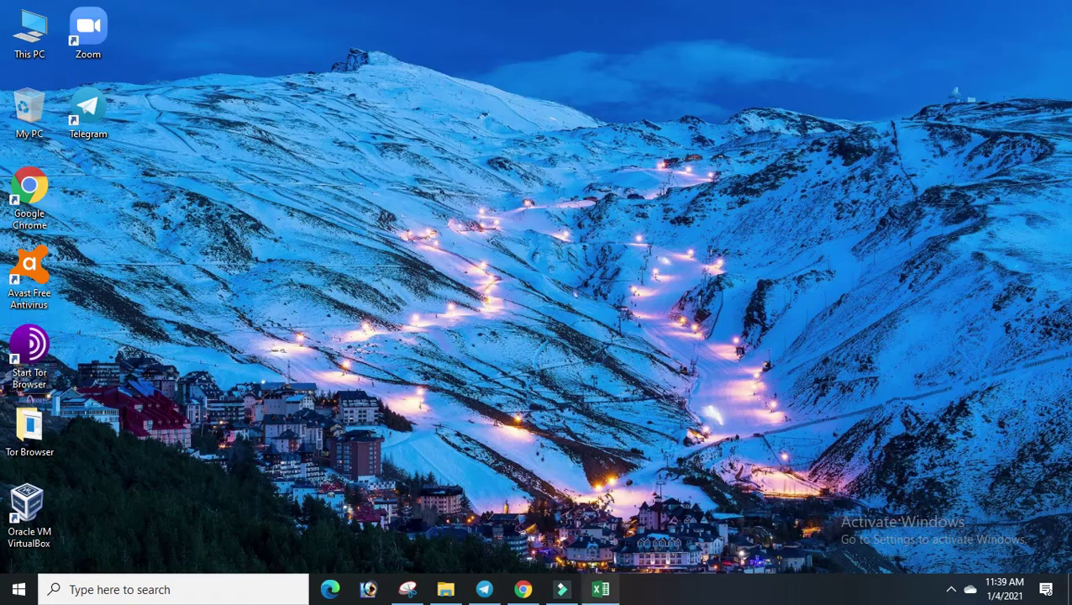
left_click(602, 590)
left_click(1061, 10)
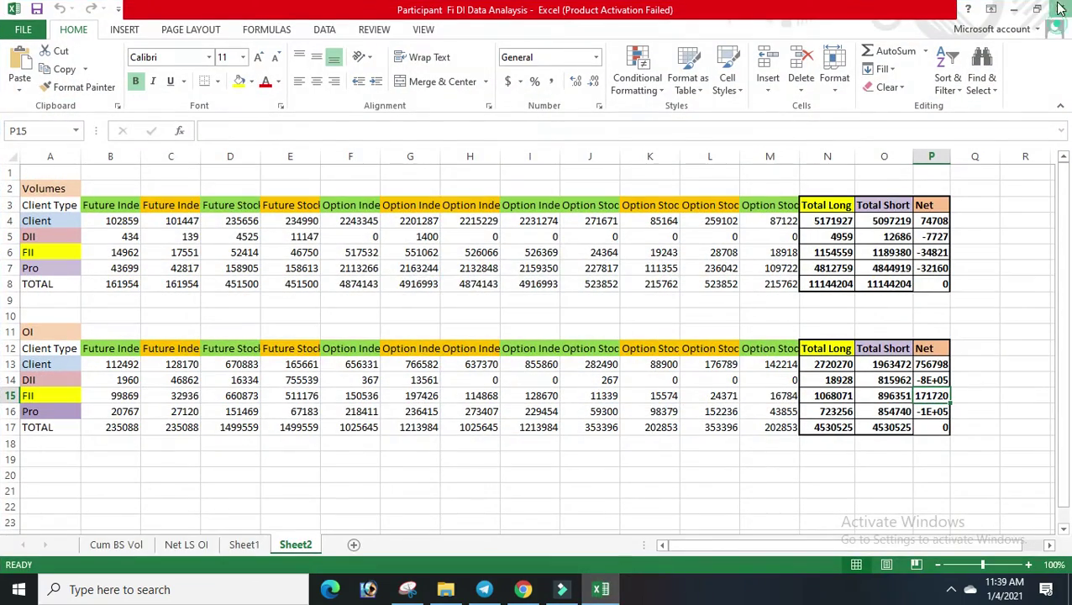
left_click(542, 314)
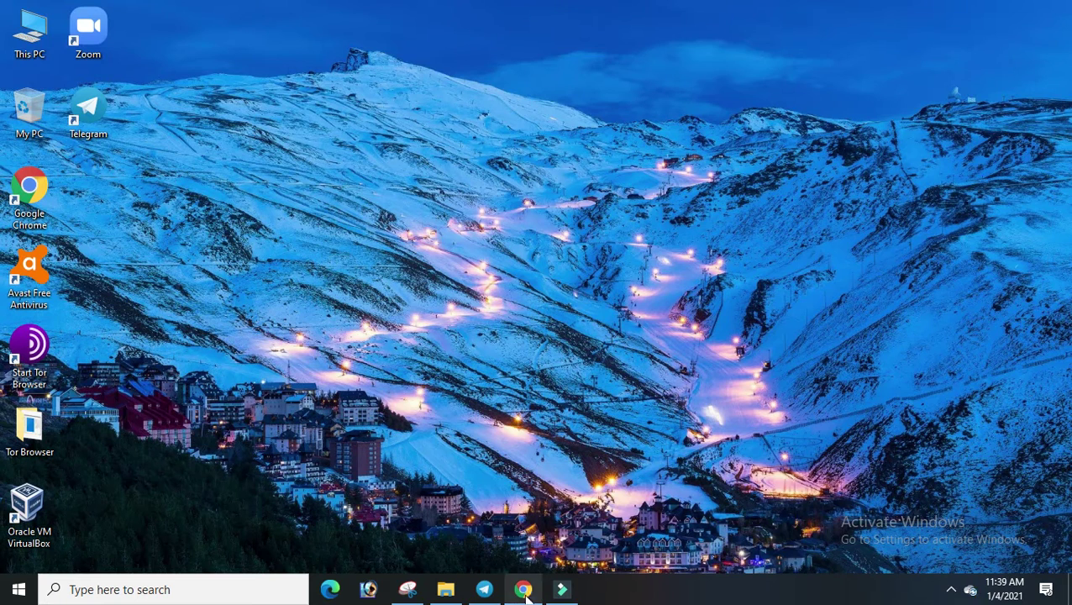
Switch to Chrome, open a blank tab, and view the fnoanalysis INDEX Open Interest Daily Summary and the EQSIS FII Activity page
left_click(531, 592)
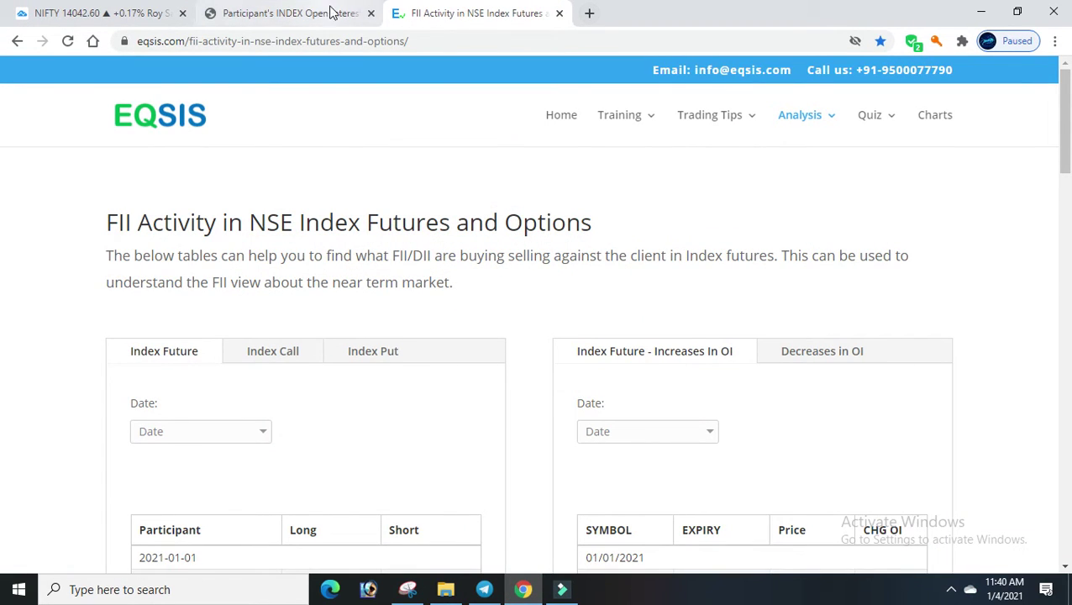
left_click(589, 13)
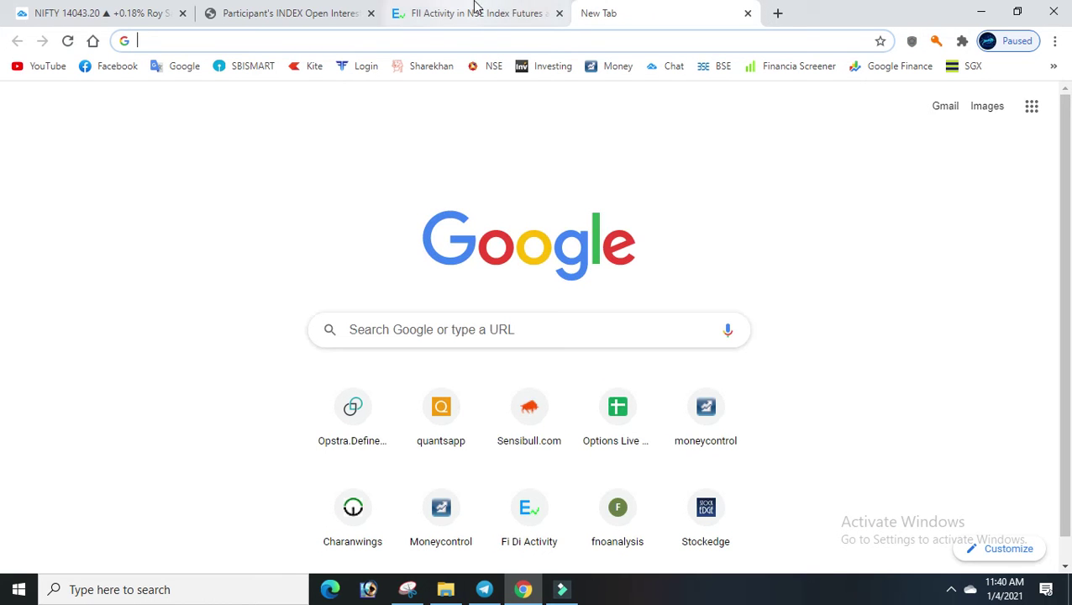
left_click(336, 10)
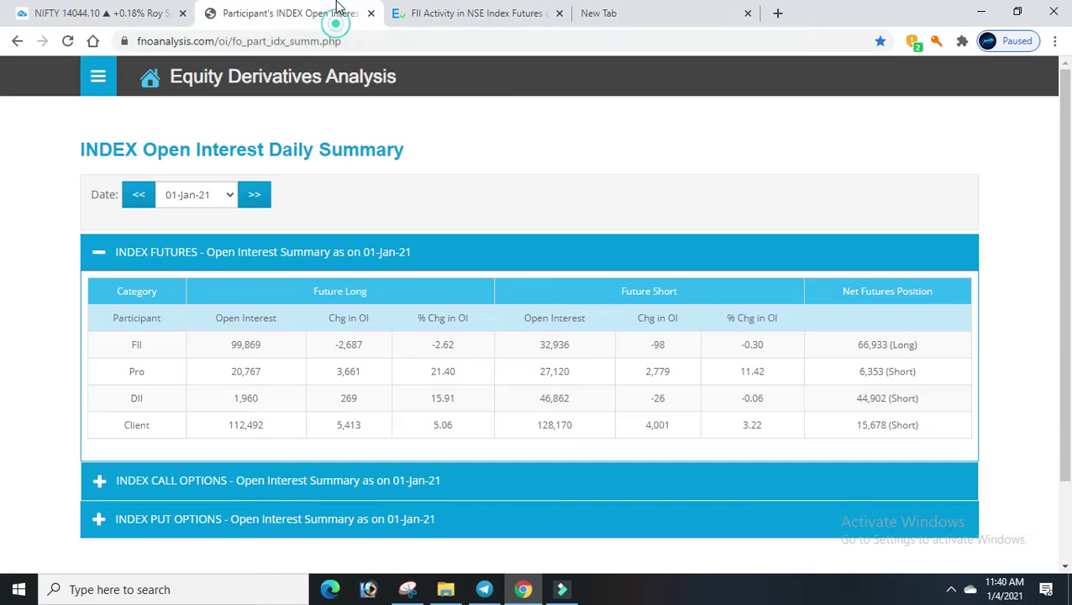
left_click(438, 23)
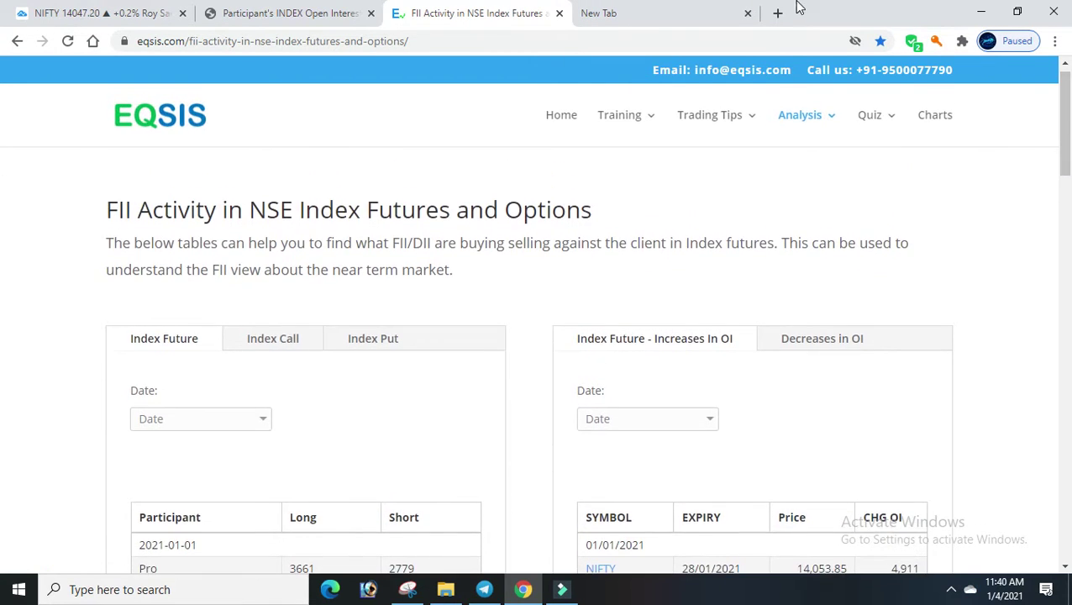
Open Moneycontrol's FII & DII trading activity and the StockMarketLiveData option sheet in separate tabs, and check the January cash figures on Moneycontrol
left_click(698, 14)
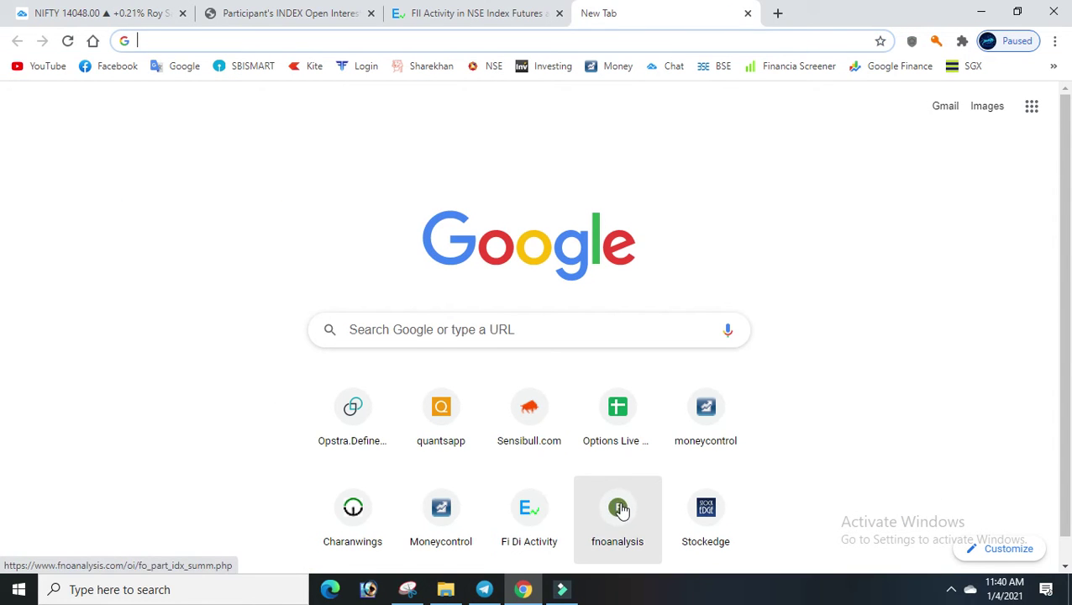
left_click(450, 519)
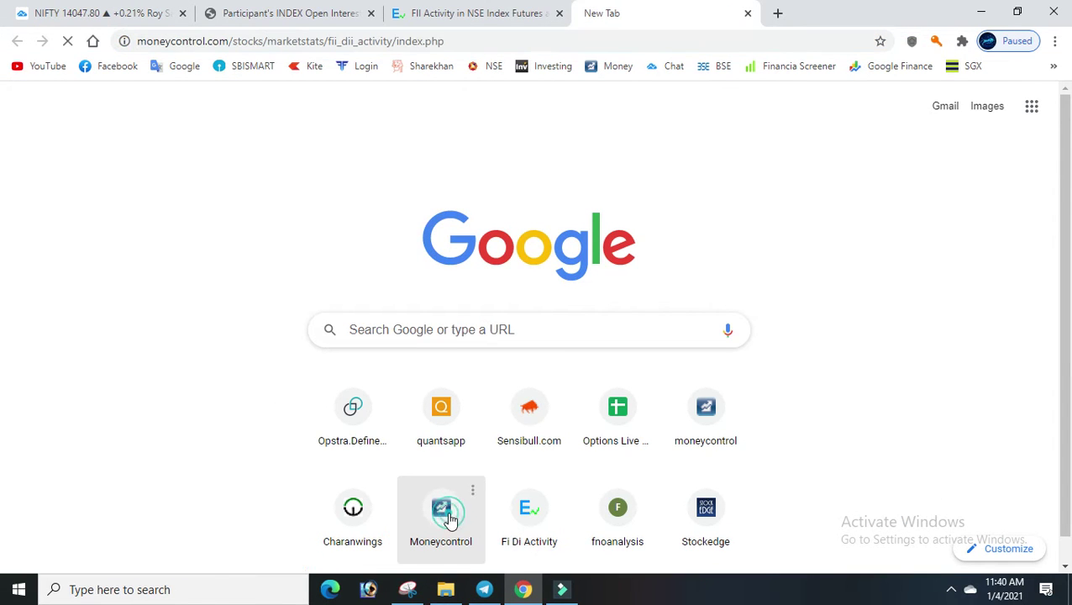
left_click(778, 12)
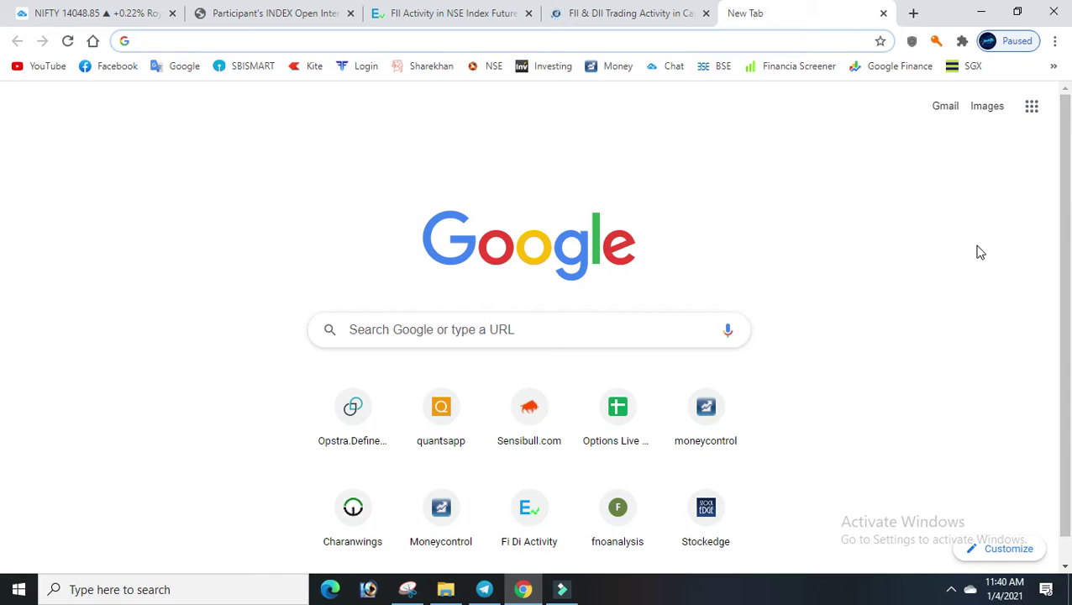
left_click(617, 420)
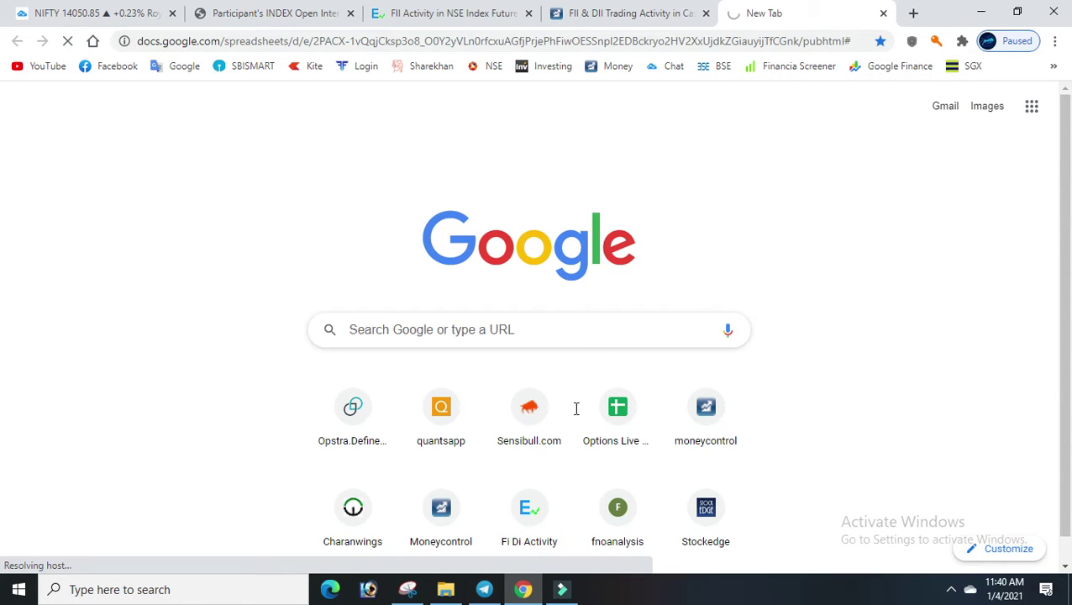
left_click(631, 7)
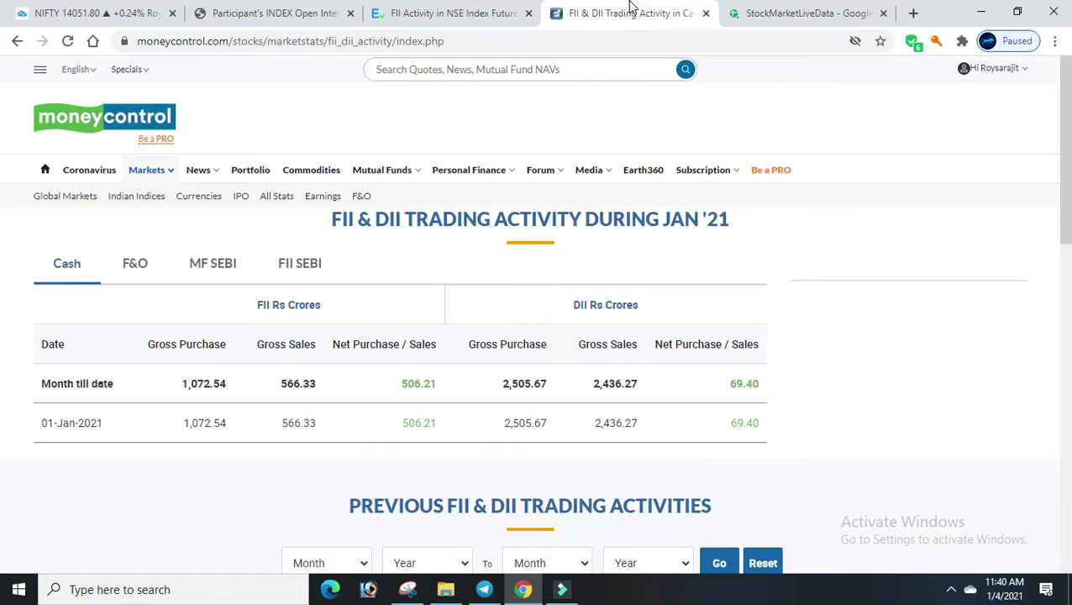
Examine the NIFTY option chain in StockMarketLiveData, covering the call and put columns, the PCR columns and the intraday and positional summaries
left_click(819, 10)
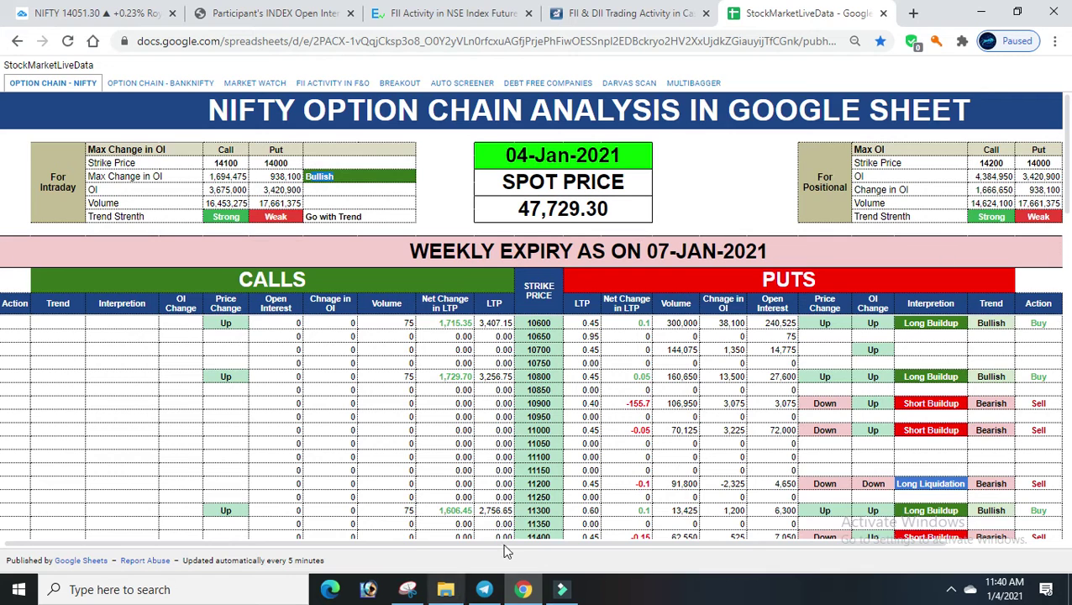
left_click_drag(468, 547, 802, 548)
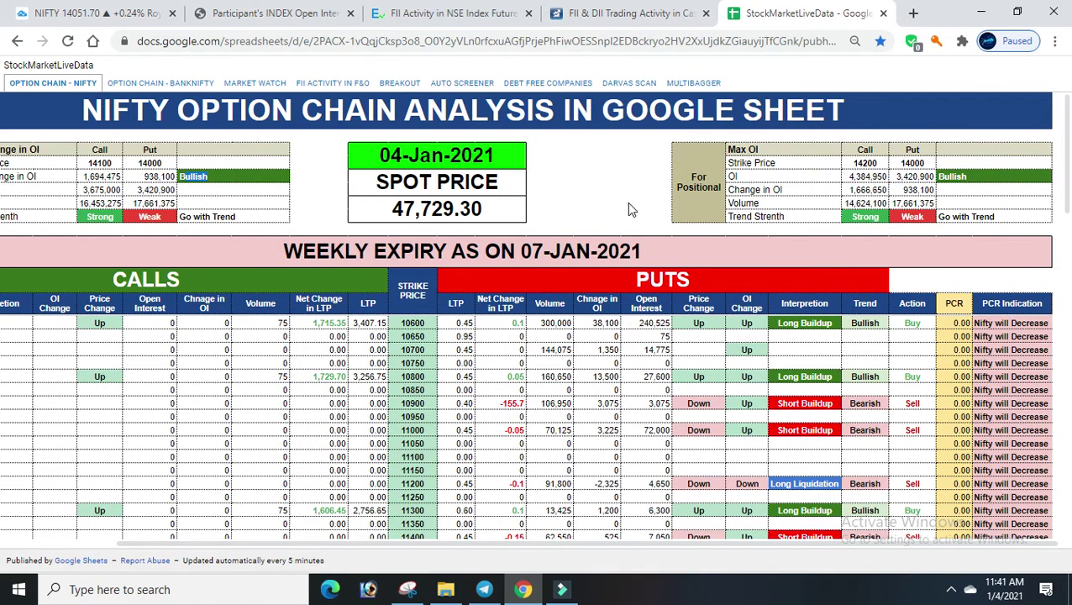
left_click(445, 546)
left_click_drag(445, 547, 84, 565)
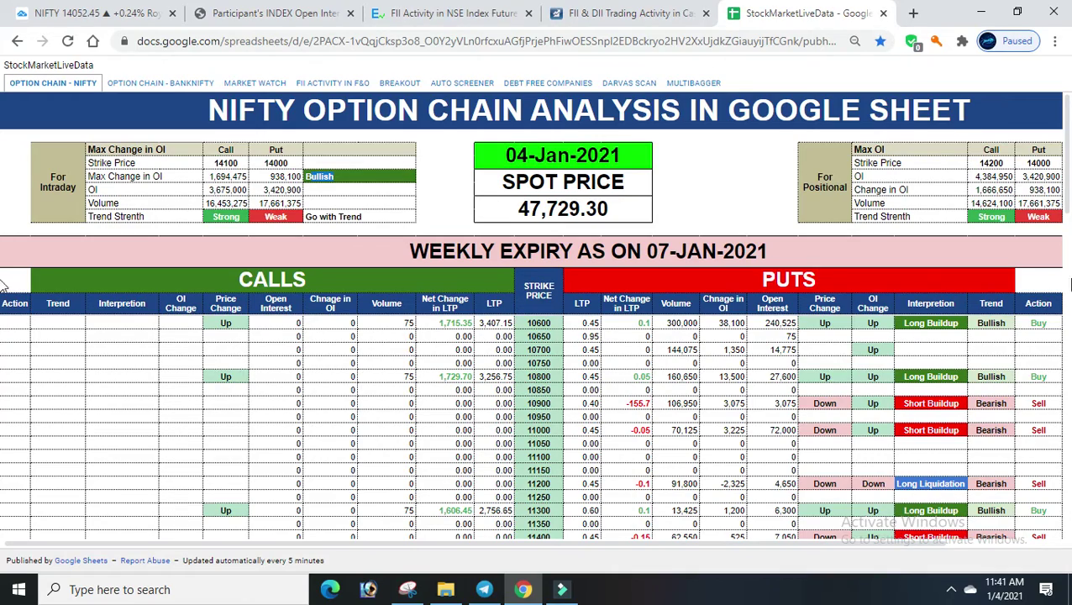
scroll(3, 213, "down", 2)
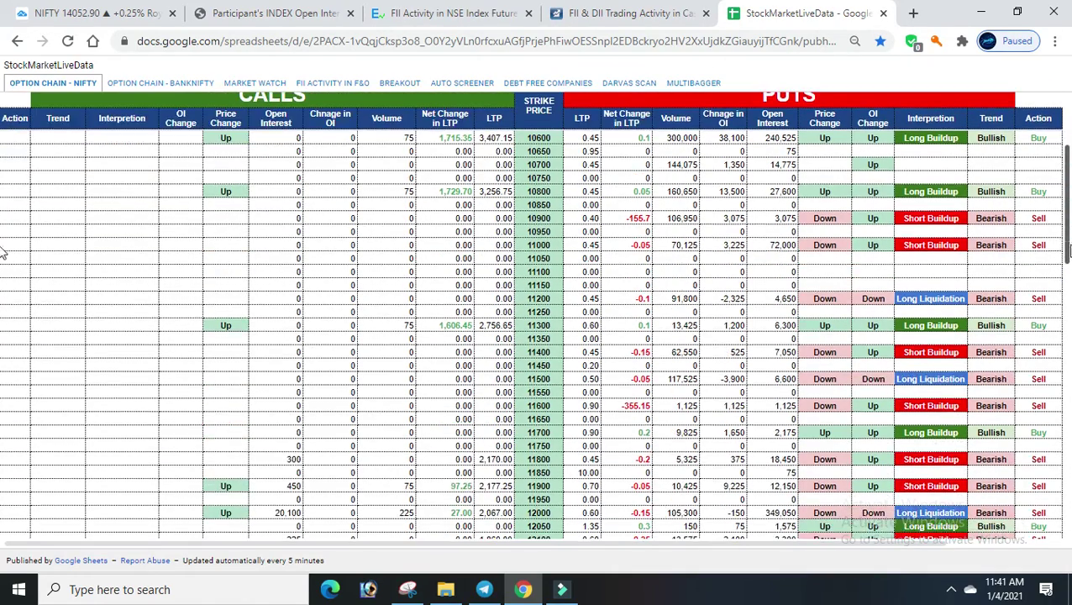
scroll(3, 217, "up", 2)
scroll(2, 221, "down", 1)
scroll(3, 214, "up", 2)
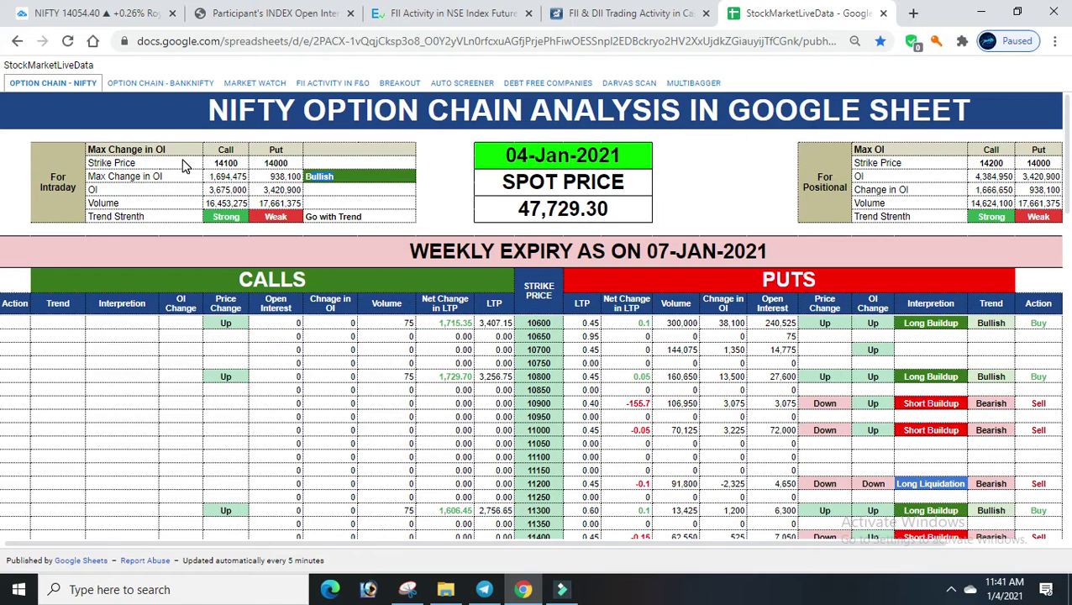
Compare the BANKNIFTY option chain with the NIFTY one, and inspect its call and put interpretations around the 28800 to 32000 strikes
left_click(141, 85)
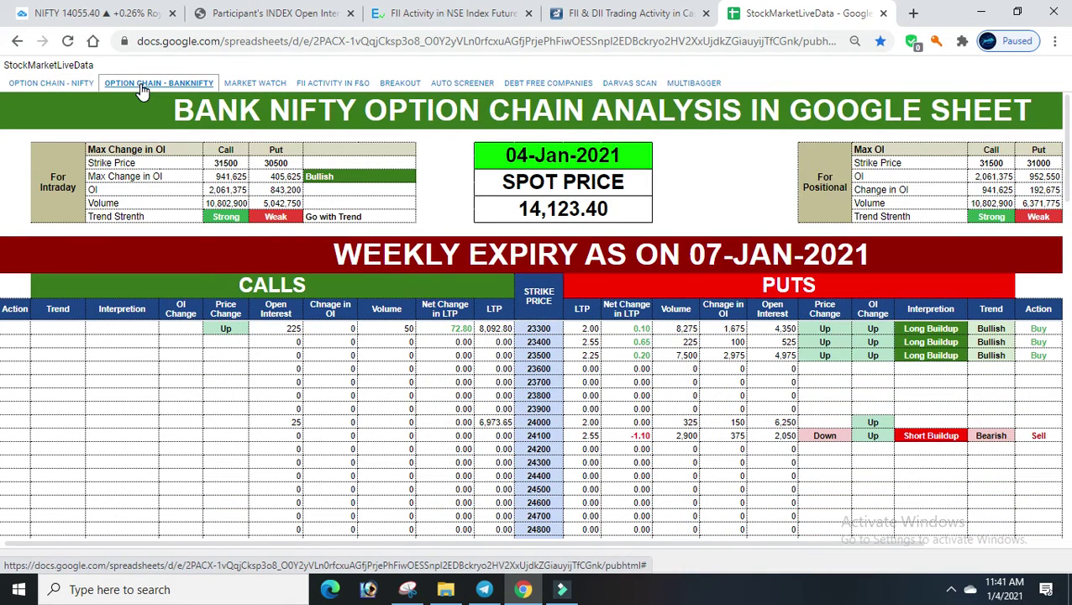
left_click(48, 86)
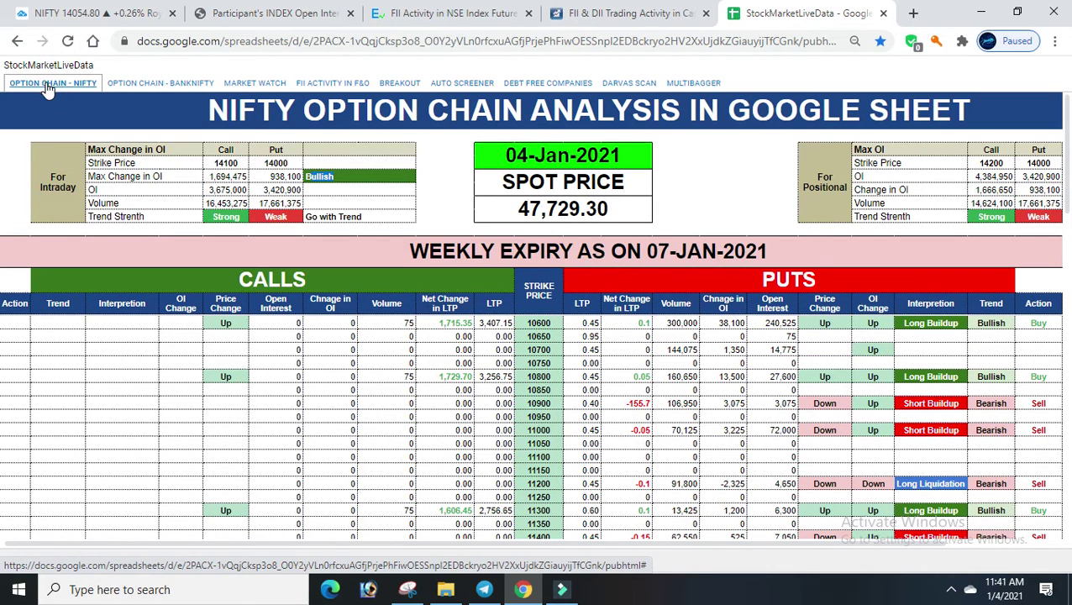
left_click(131, 85)
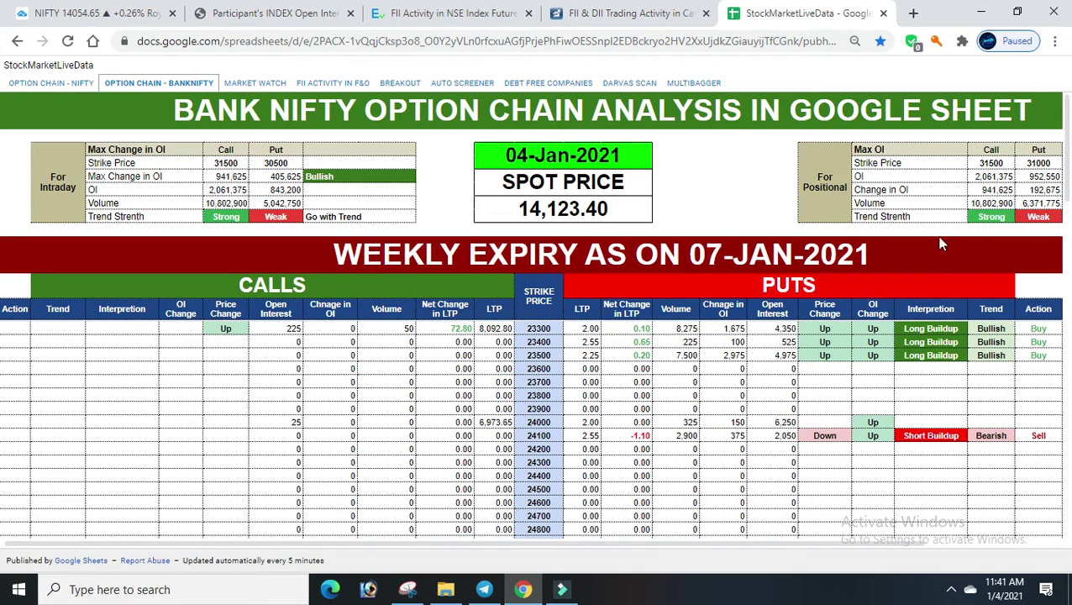
scroll(1070, 159, "down", 1)
scroll(1069, 153, "up", 1)
left_click_drag(1070, 172, 1069, 407)
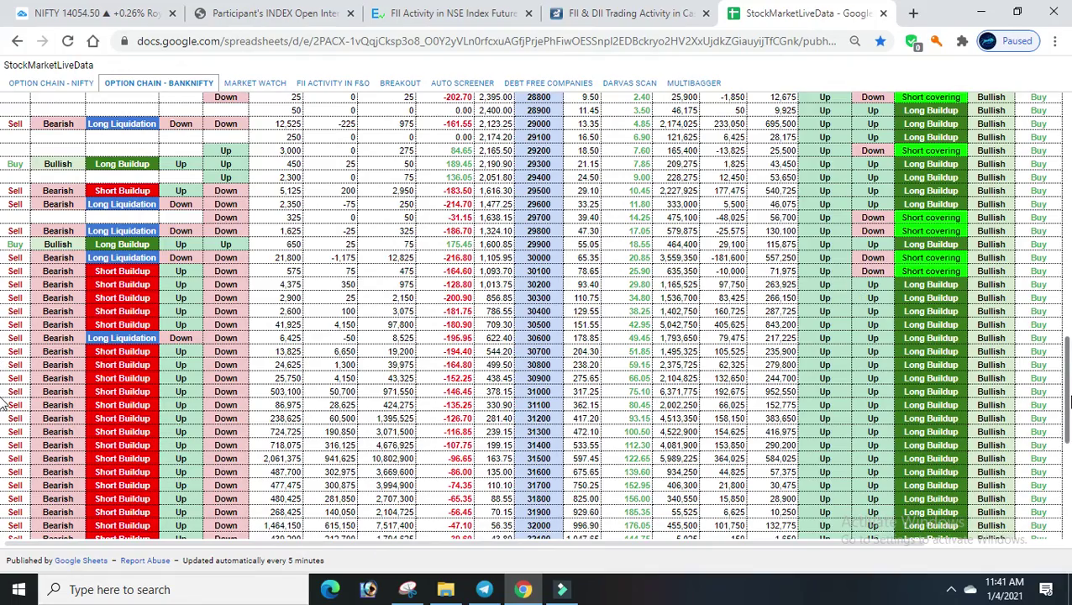
Examine the BANKNIFTY option chain across the 23300 to 34300 strikes and its summary header, then return to the NIFTY option chain
scroll(4, 402, "down", 5)
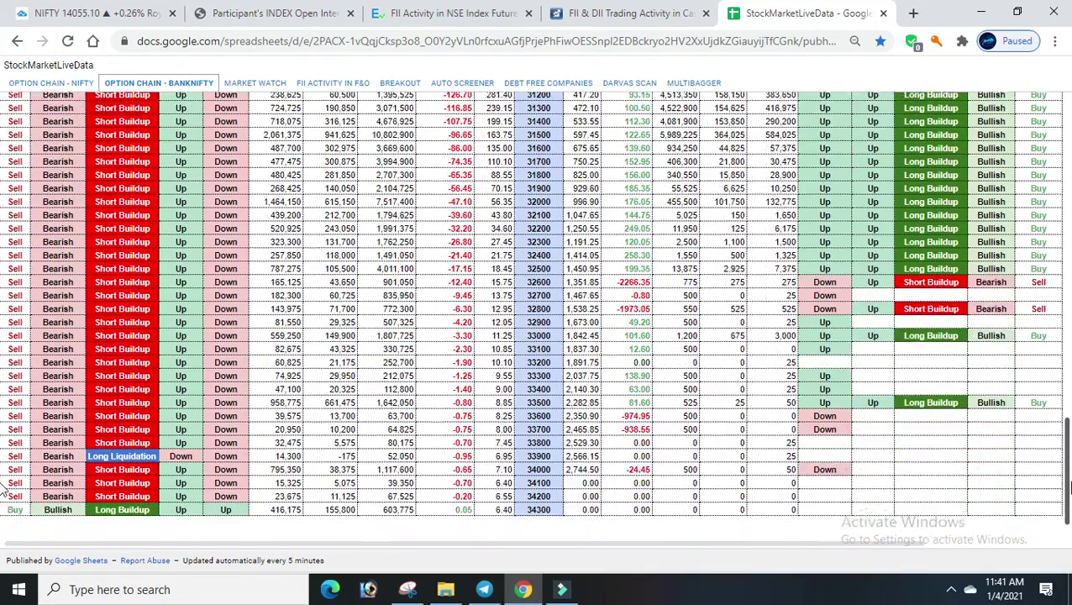
scroll(4, 488, "up", 15)
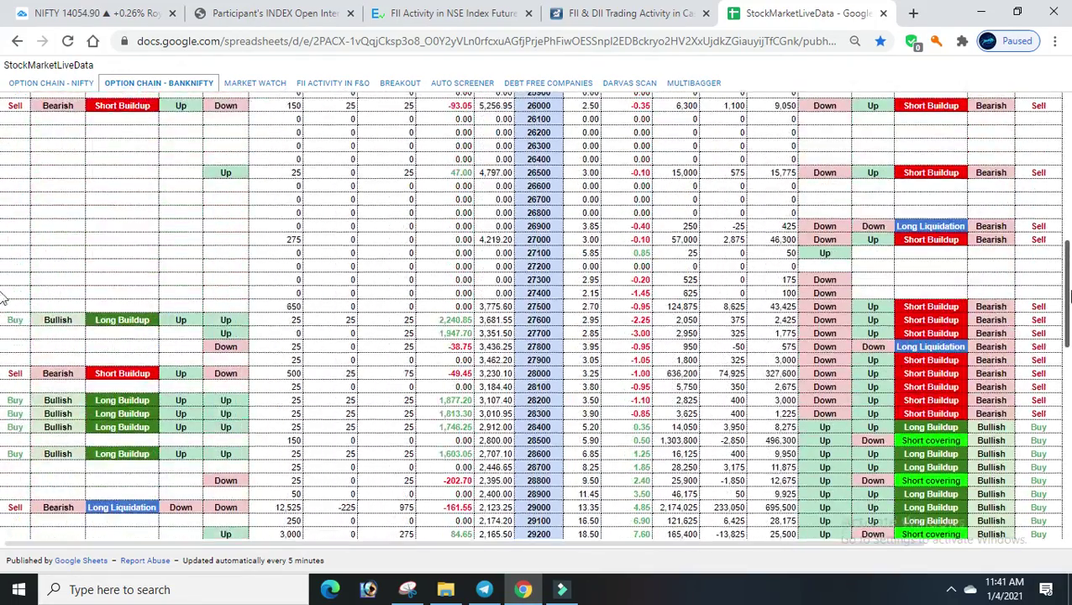
scroll(3, 210, "down", 4)
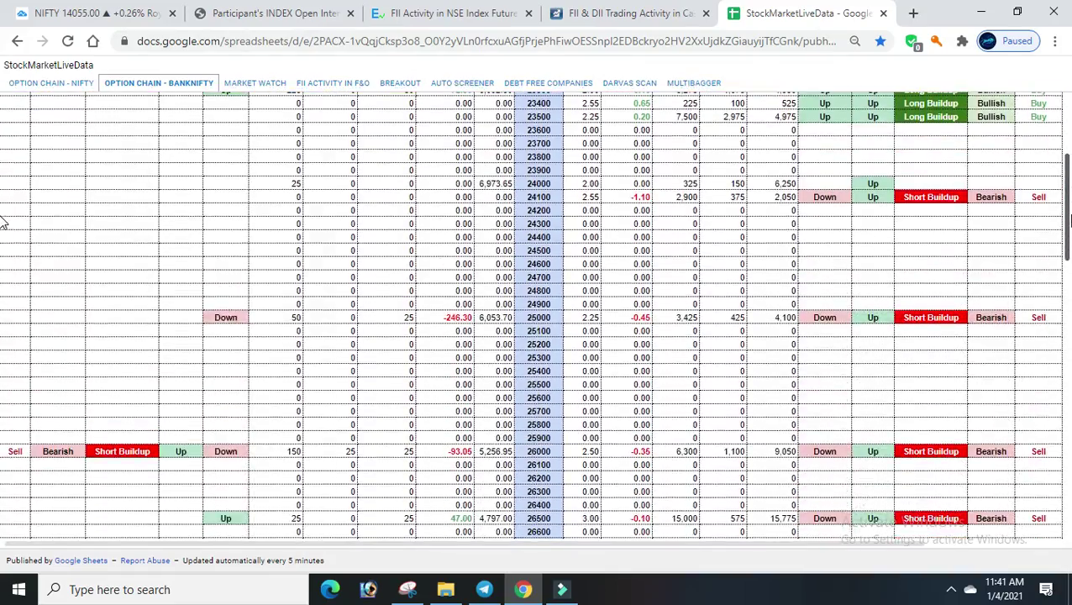
scroll(3, 255, "down", 5)
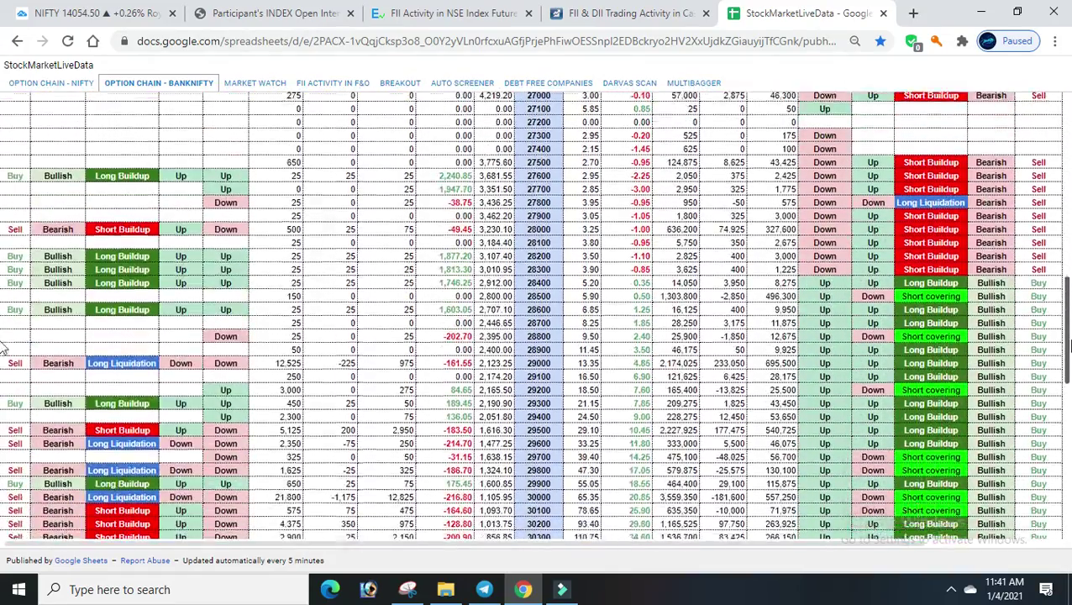
scroll(4, 374, "down", 2)
scroll(4, 298, "up", 4)
scroll(3, 294, "up", 3)
scroll(4, 210, "up", 4)
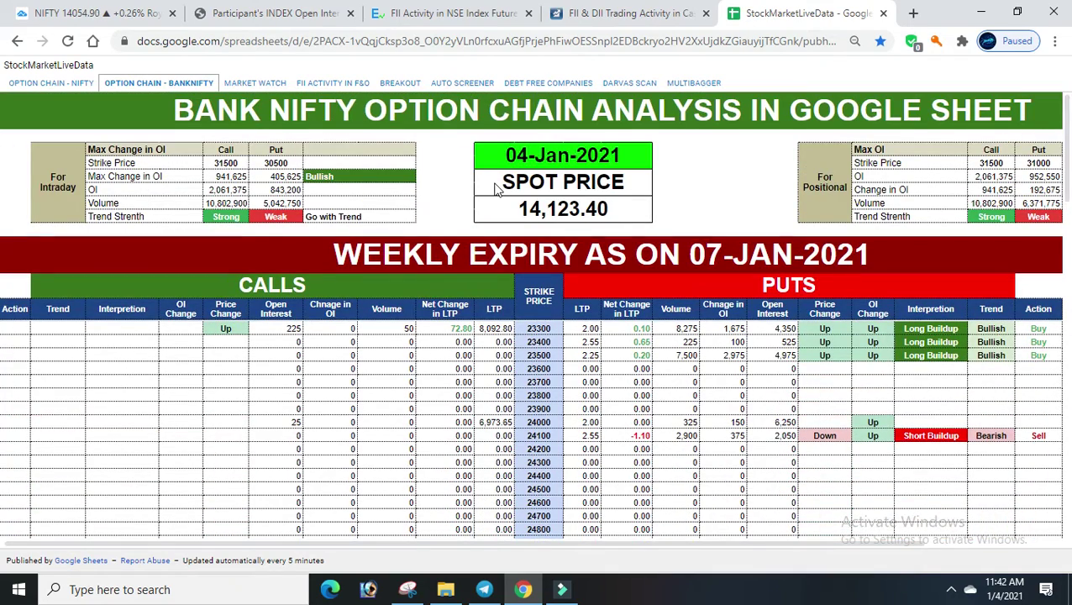
left_click(78, 84)
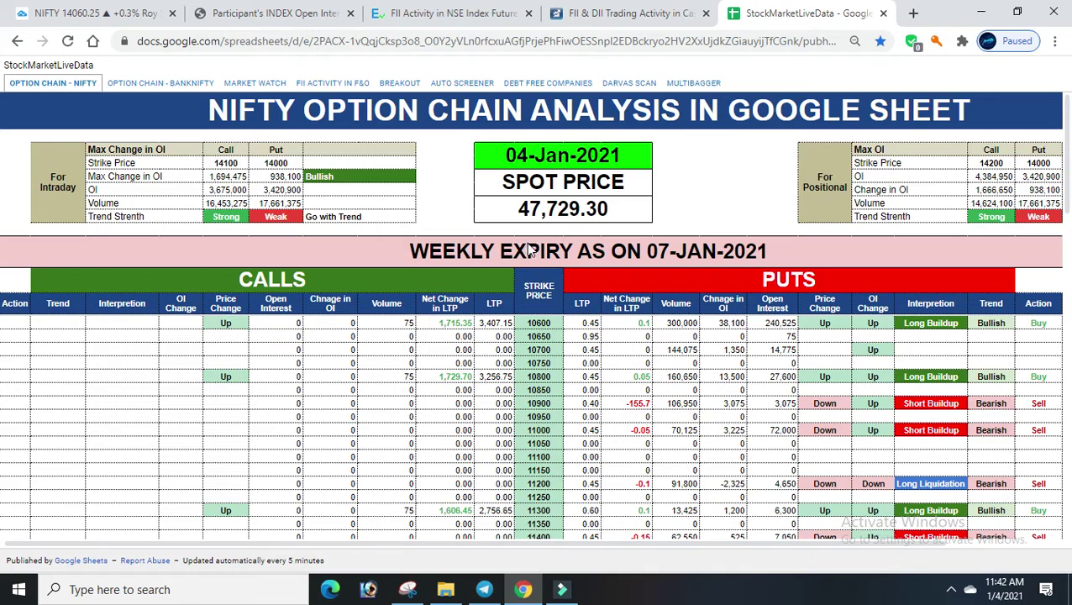
Close the StockMarketLiveData sheet and return to the fnoanalysis INDEX Open Interest Daily Summary
left_click(69, 42)
left_click(883, 14)
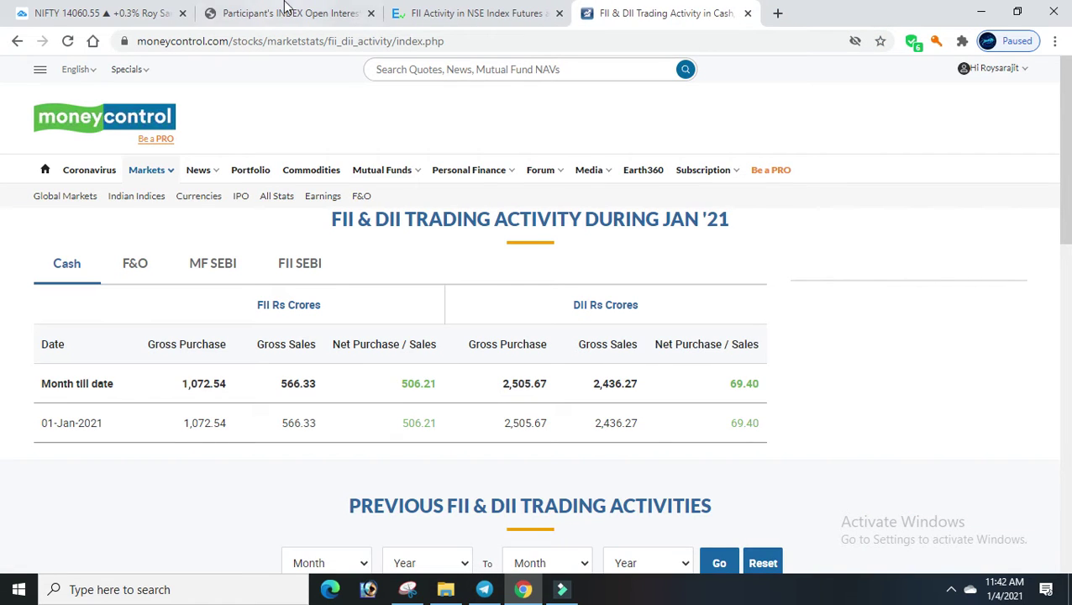
left_click(286, 9)
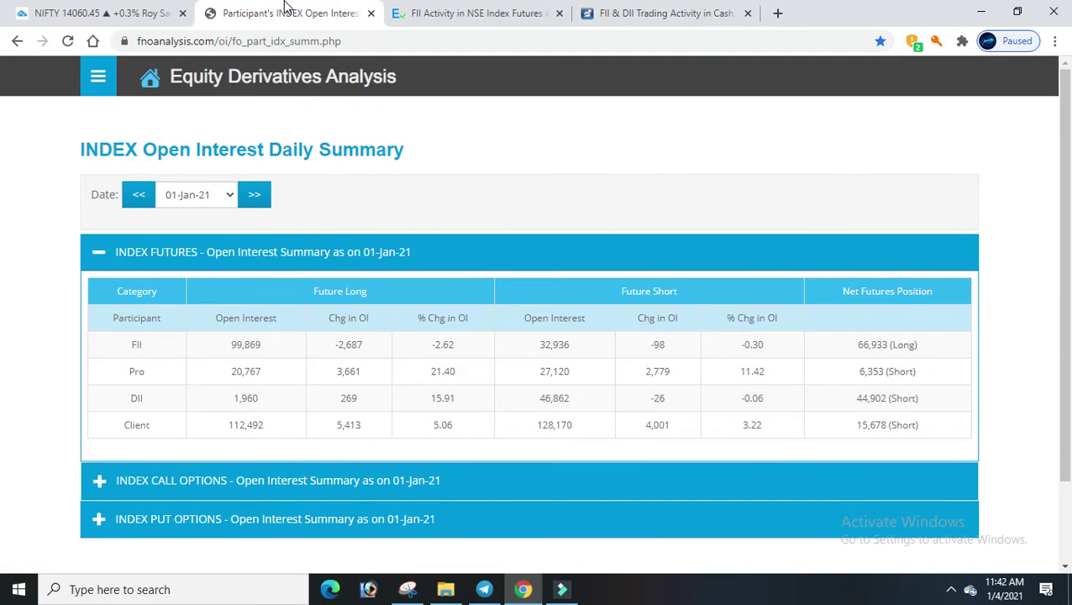
Expand the INDEX CALL OPTIONS and INDEX PUT OPTIONS open interest summaries for 01-Jan-21 and review them
left_click(4, 267)
scroll(3, 372, "down", 2)
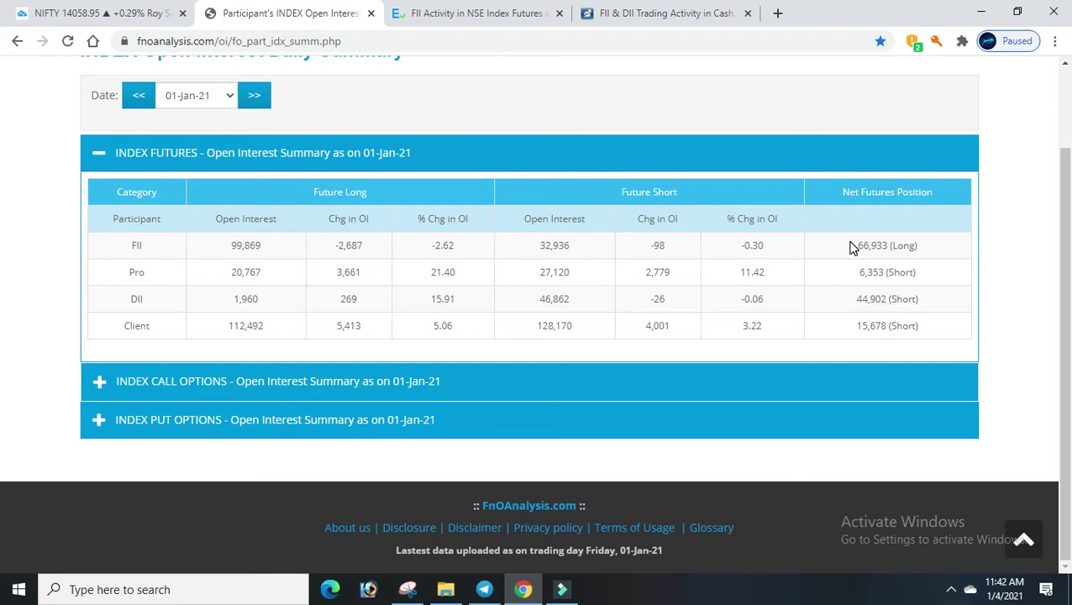
left_click(90, 389)
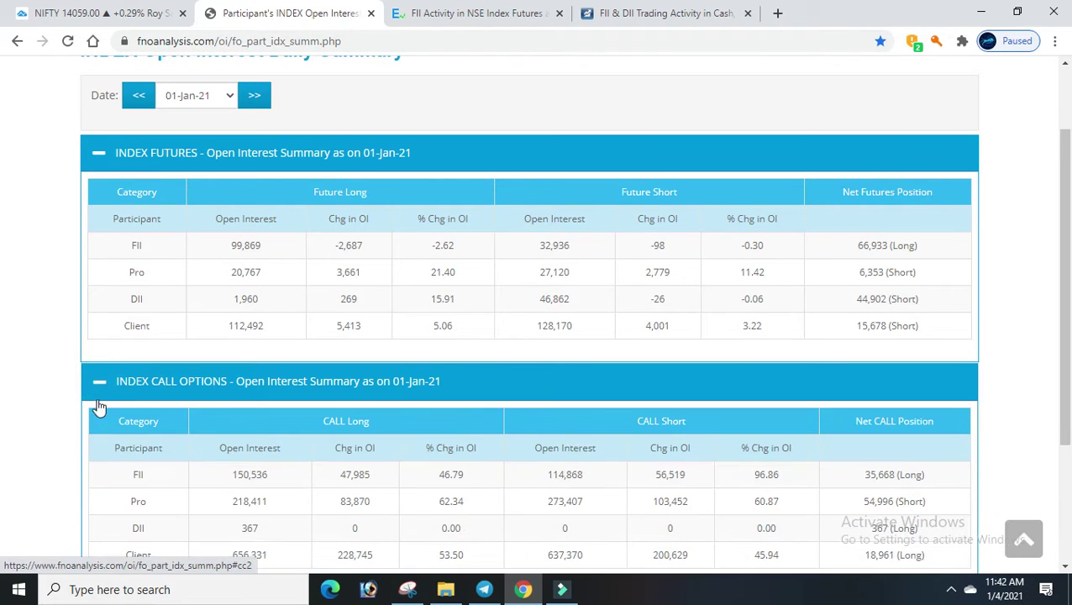
scroll(2, 308, "down", 3)
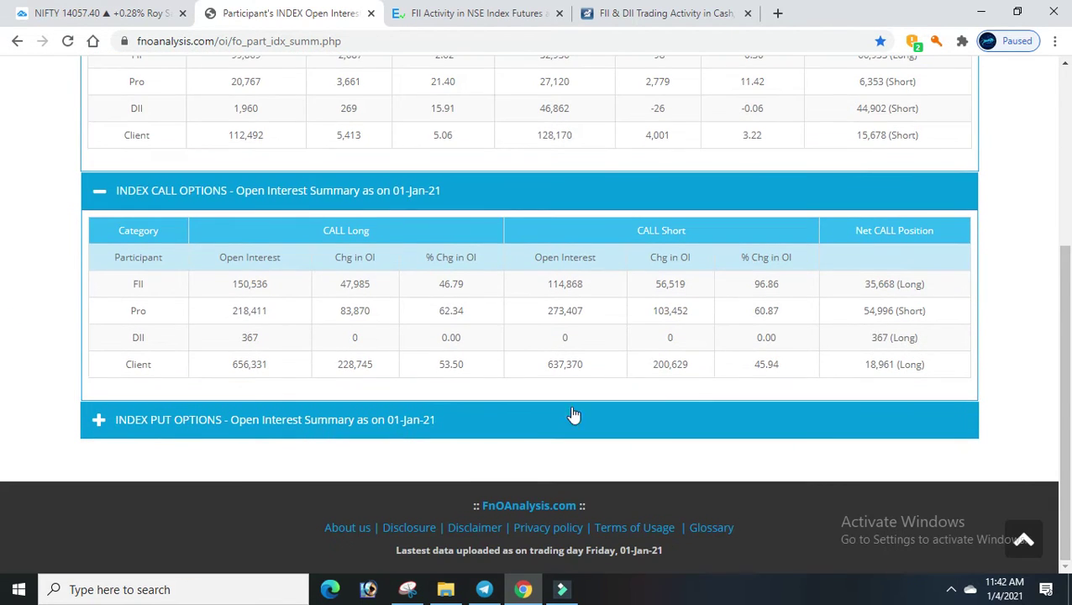
left_click(97, 425)
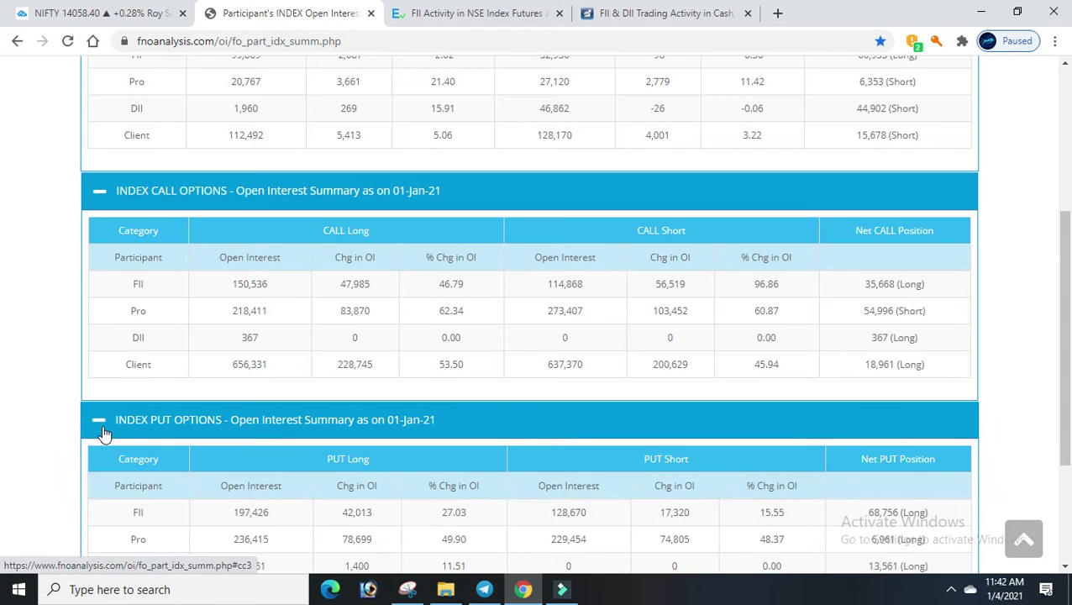
scroll(2, 273, "up", 3)
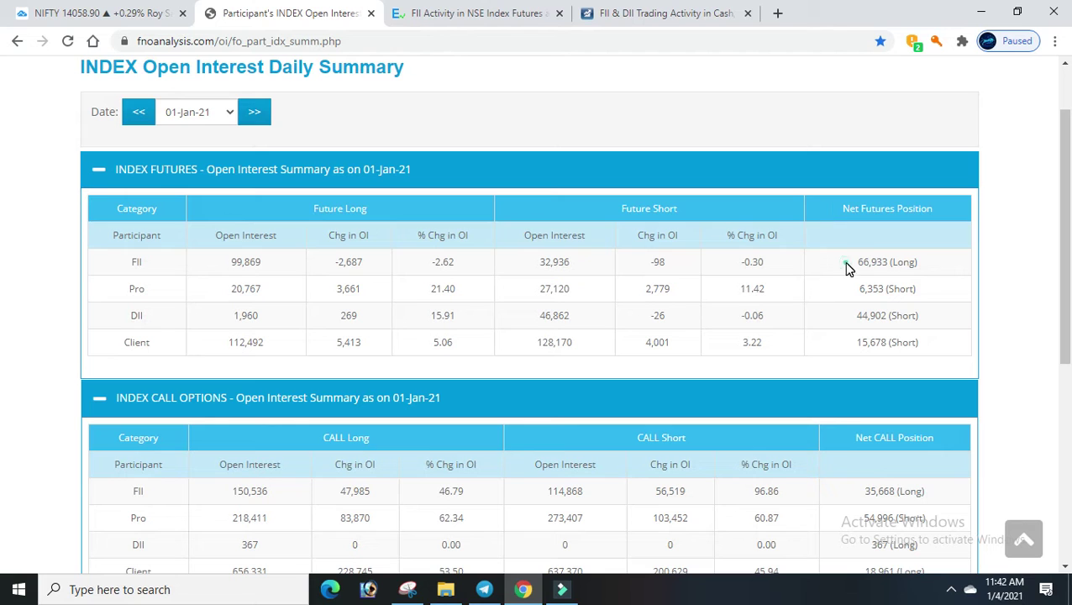
Highlight FII's net futures position, and collapse the INDEX FUTURES summary
left_click_drag(848, 268, 933, 268)
left_click(931, 266)
left_click(98, 401)
left_click(98, 401)
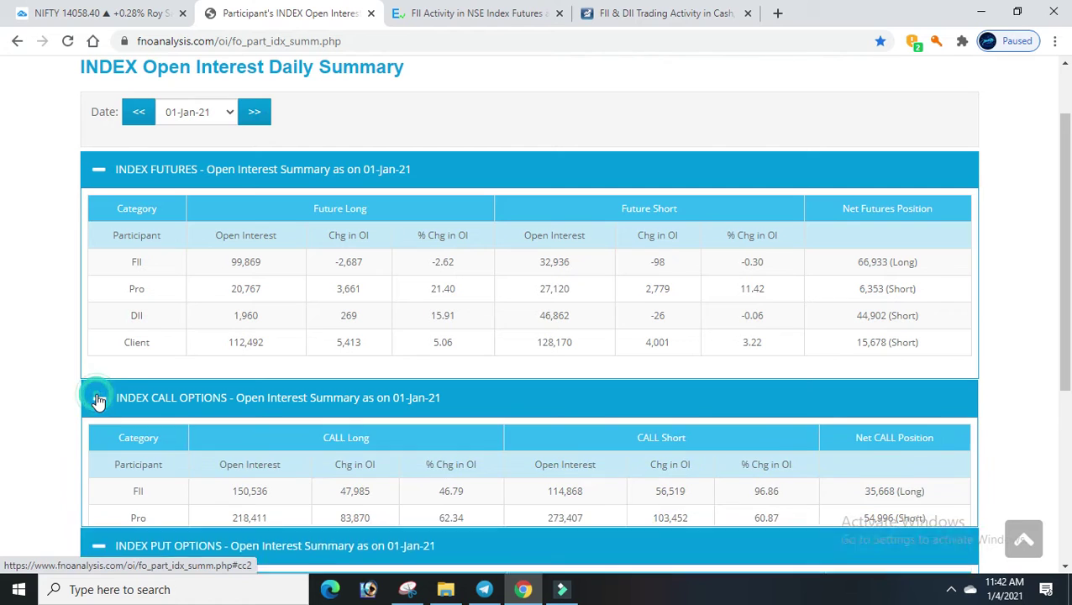
left_click(98, 174)
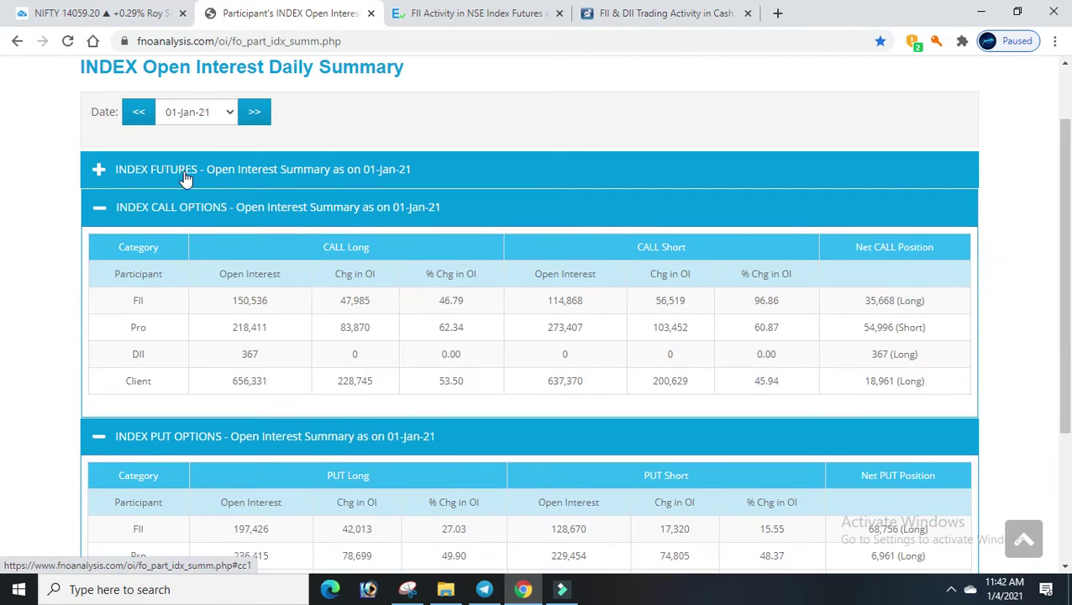
Highlight the Net CALL Position figures for FII, and those for DII and Client, to compare them
left_click_drag(863, 308, 931, 314)
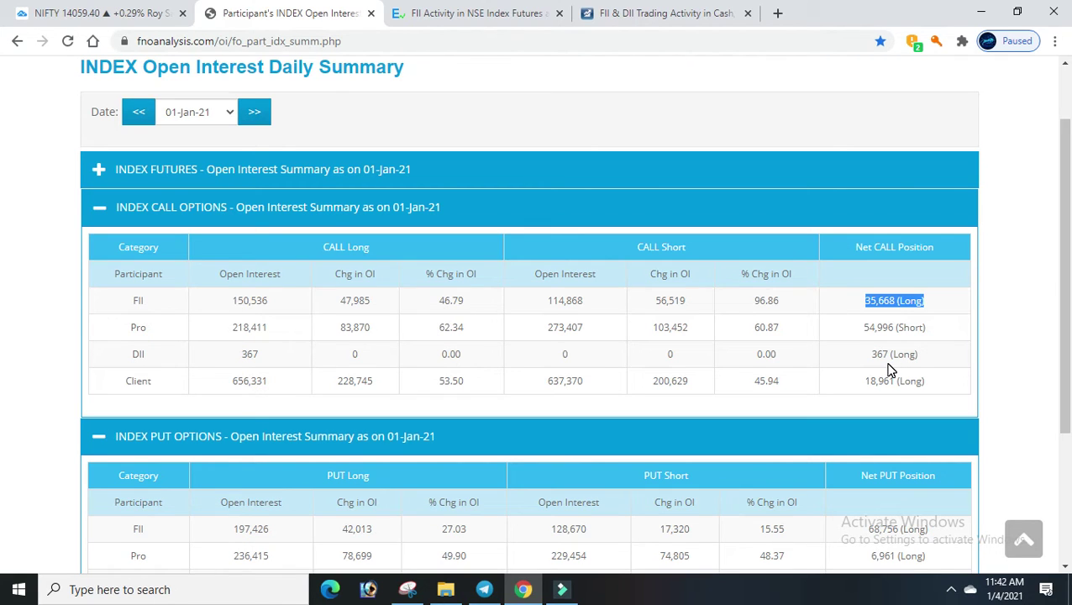
left_click_drag(871, 355, 896, 402)
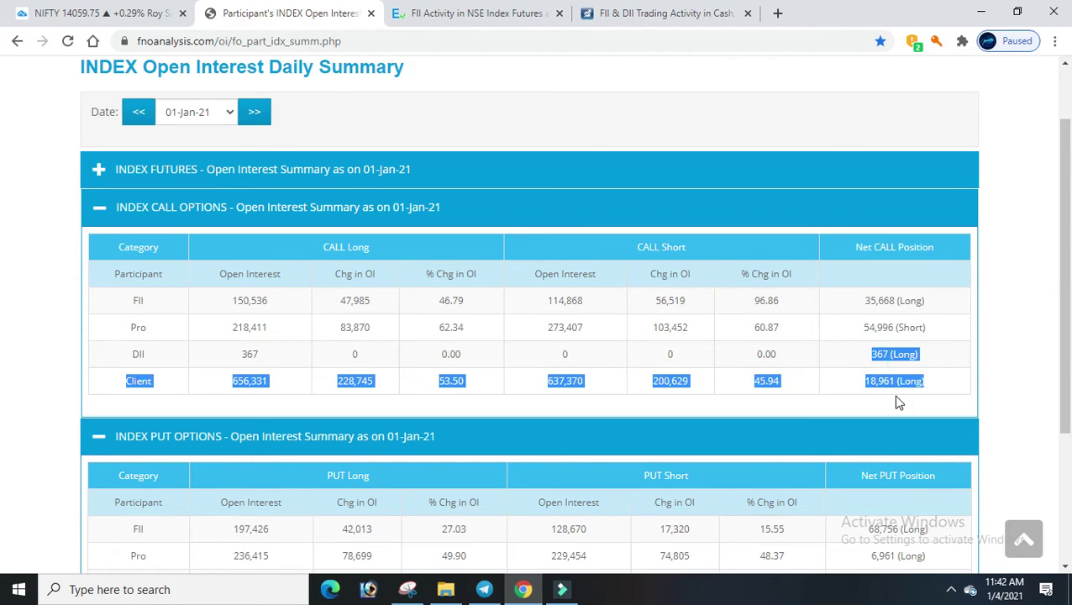
left_click_drag(856, 303, 971, 299)
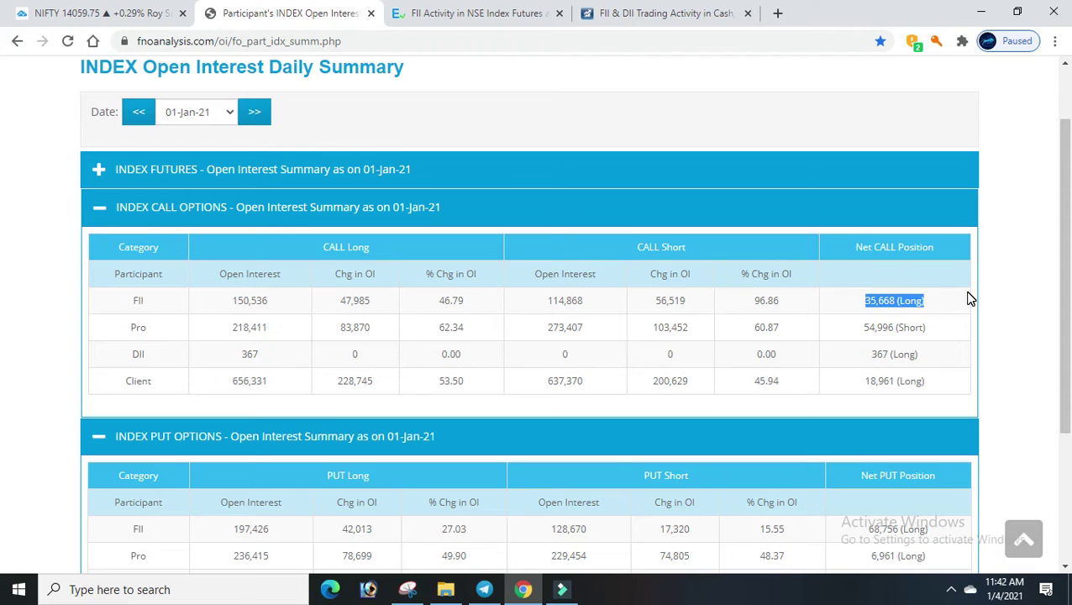
left_click_drag(865, 355, 880, 399)
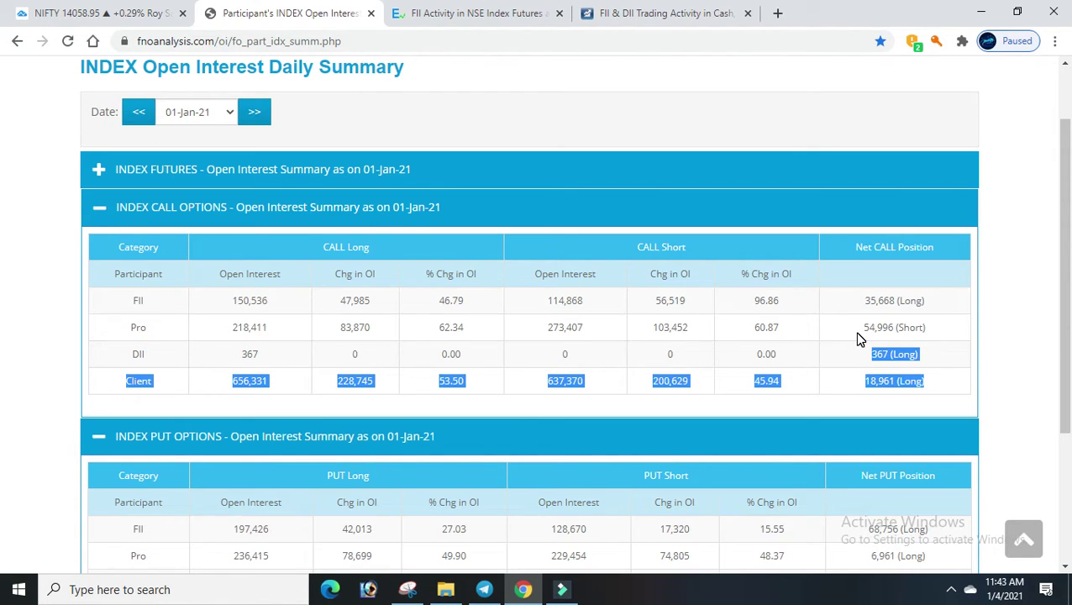
Collapse the INDEX CALL OPTIONS summary and highlight FII's Net PUT Position
left_click(105, 215)
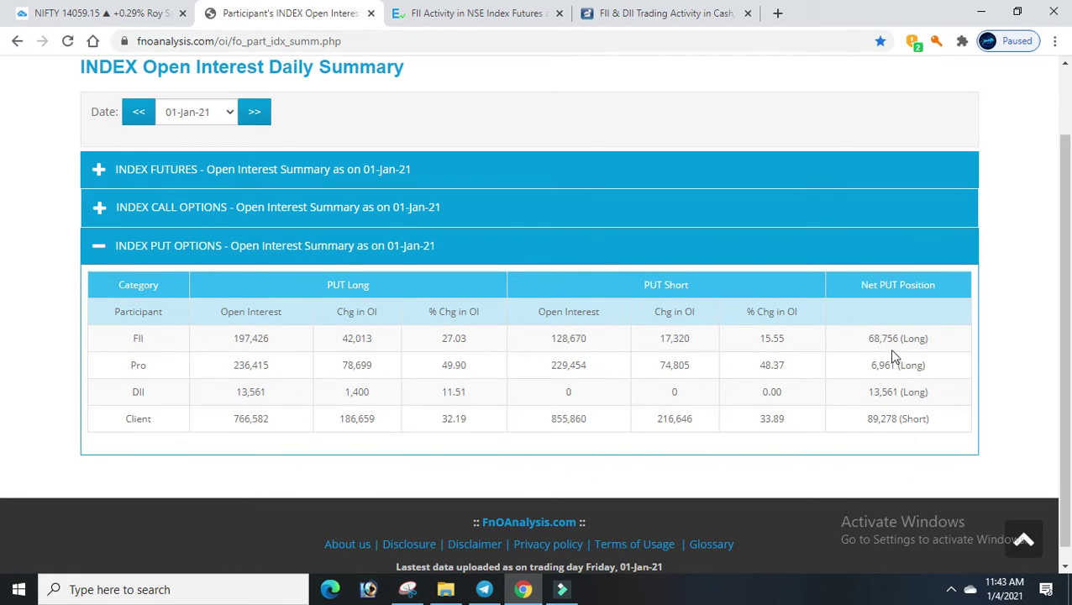
left_click_drag(865, 343, 954, 343)
left_click(933, 340)
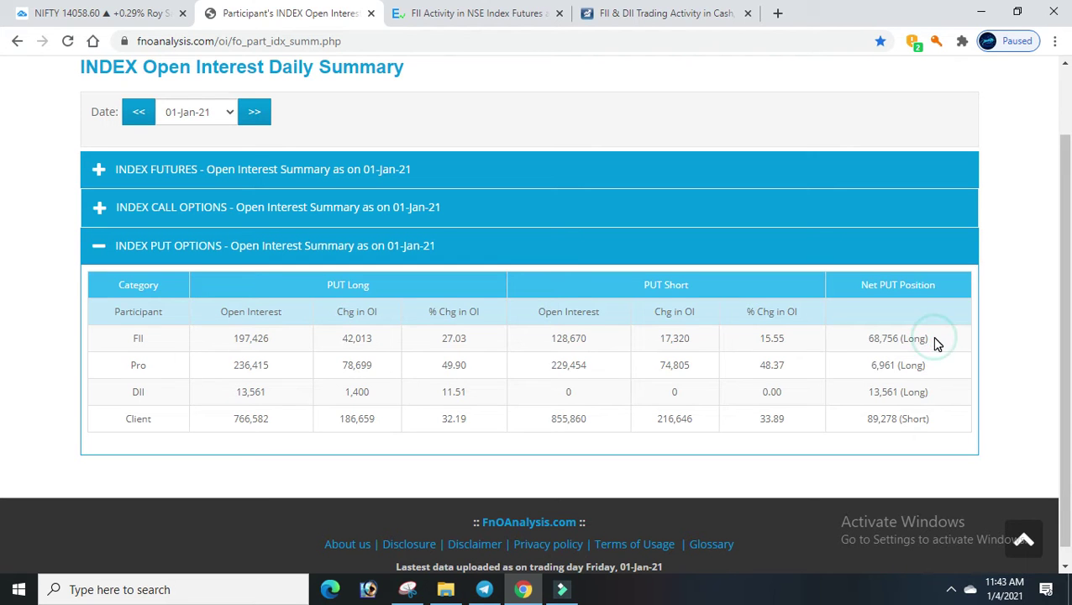
Expand the INDEX CALL OPTIONS and INDEX FUTURES summaries again and highlight the Net Futures Position figures
left_click(108, 211)
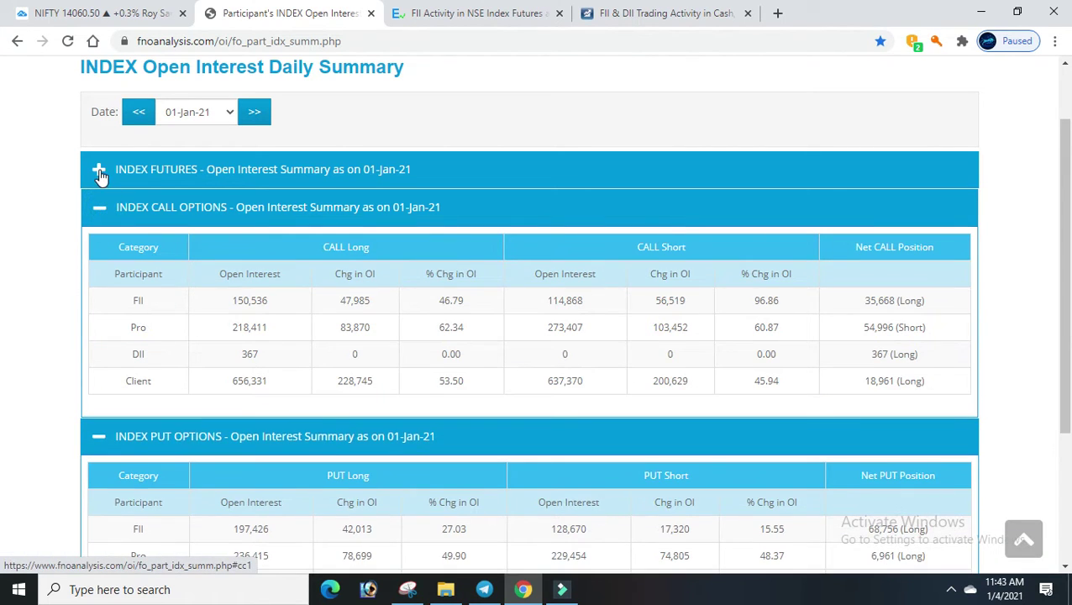
left_click(100, 172)
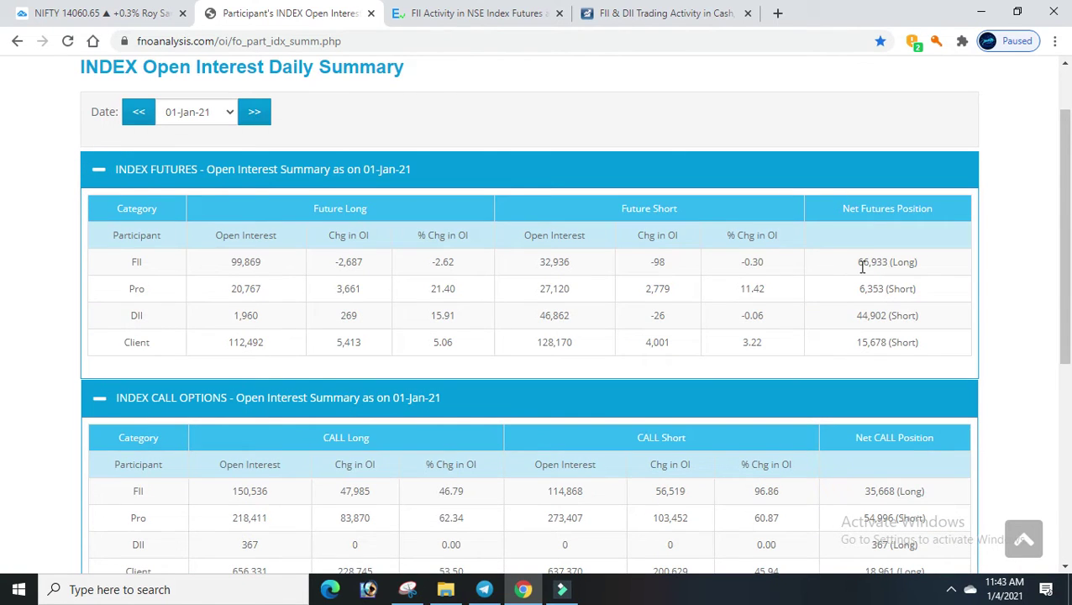
left_click_drag(862, 267, 366, 354)
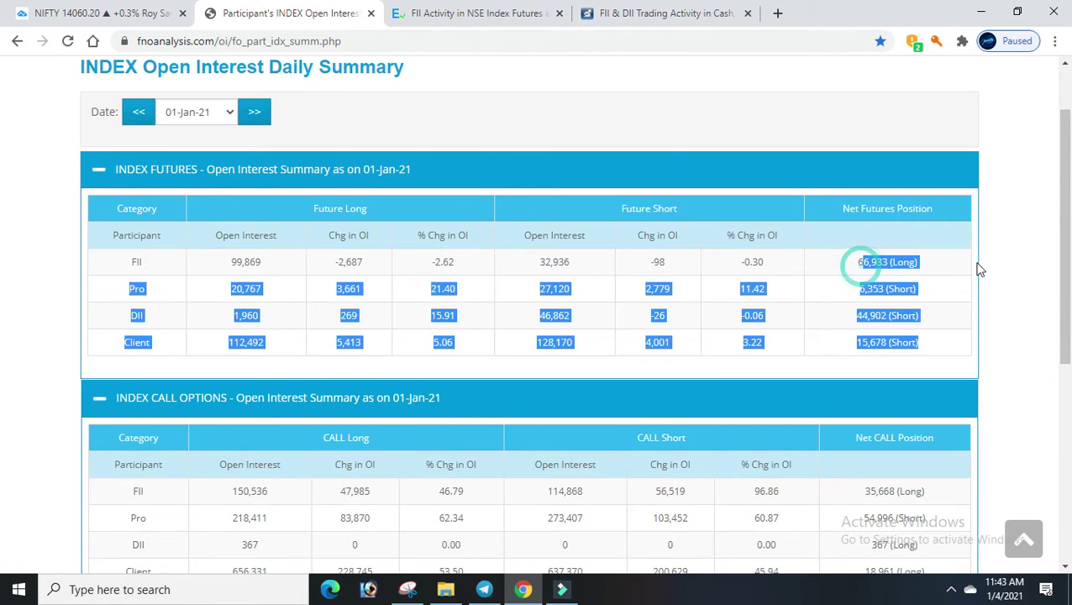
Collapse the INDEX CALL OPTIONS summary and compare FII's Net PUT Position with the INDEX FUTURES figures
left_click(101, 412)
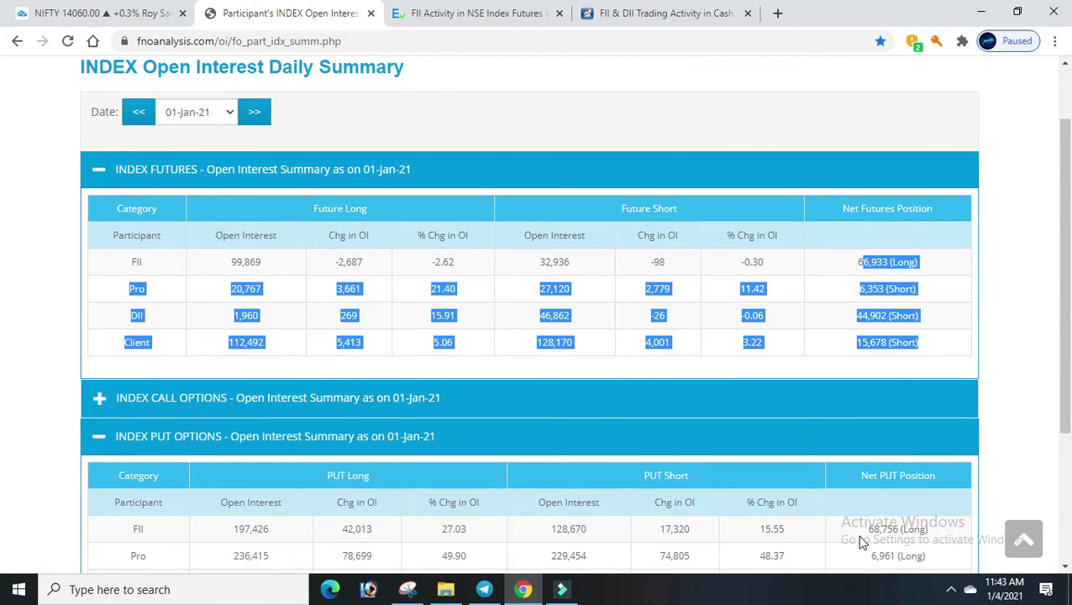
left_click_drag(857, 527, 941, 532)
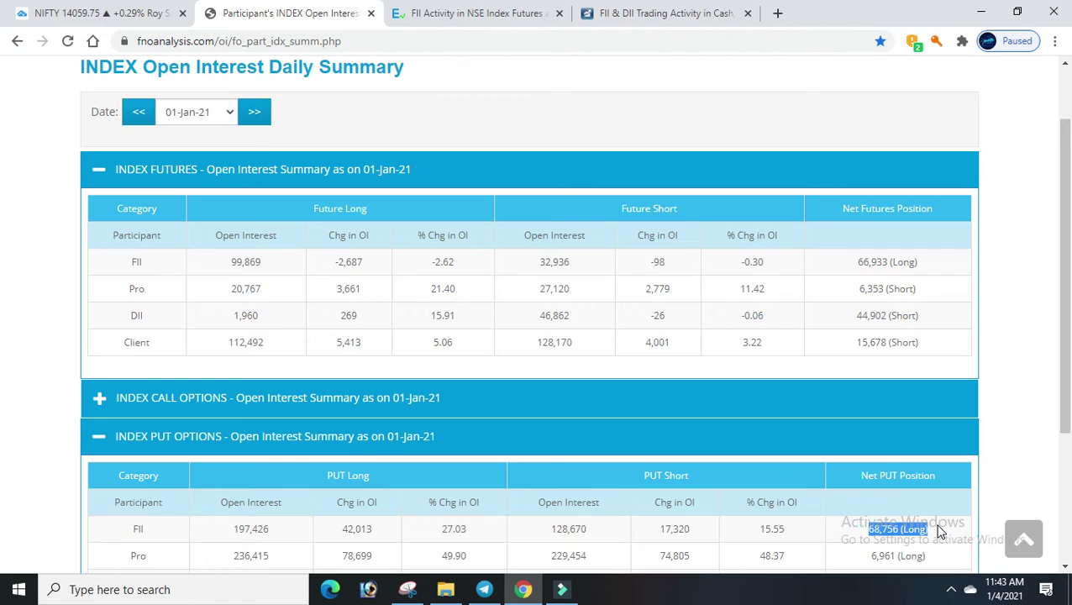
left_click(100, 437)
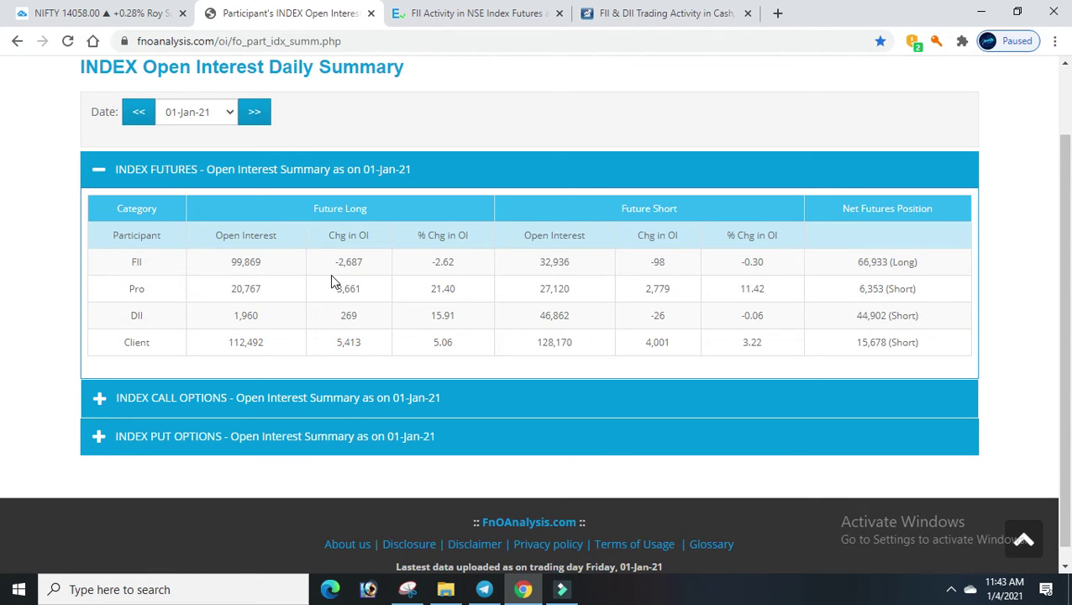
left_click(100, 437)
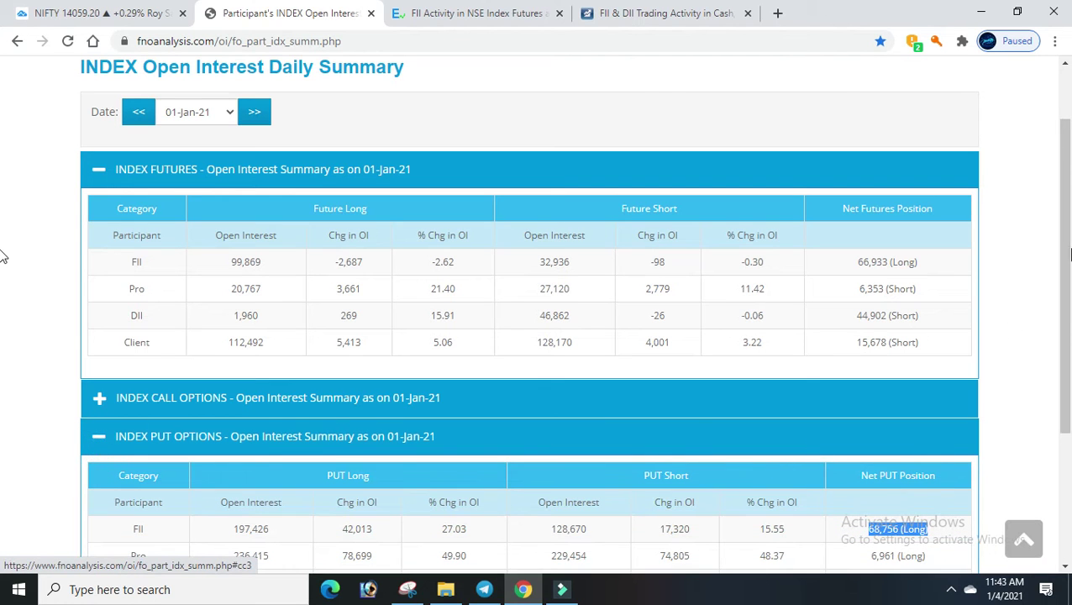
scroll(5, 257, "down", 1)
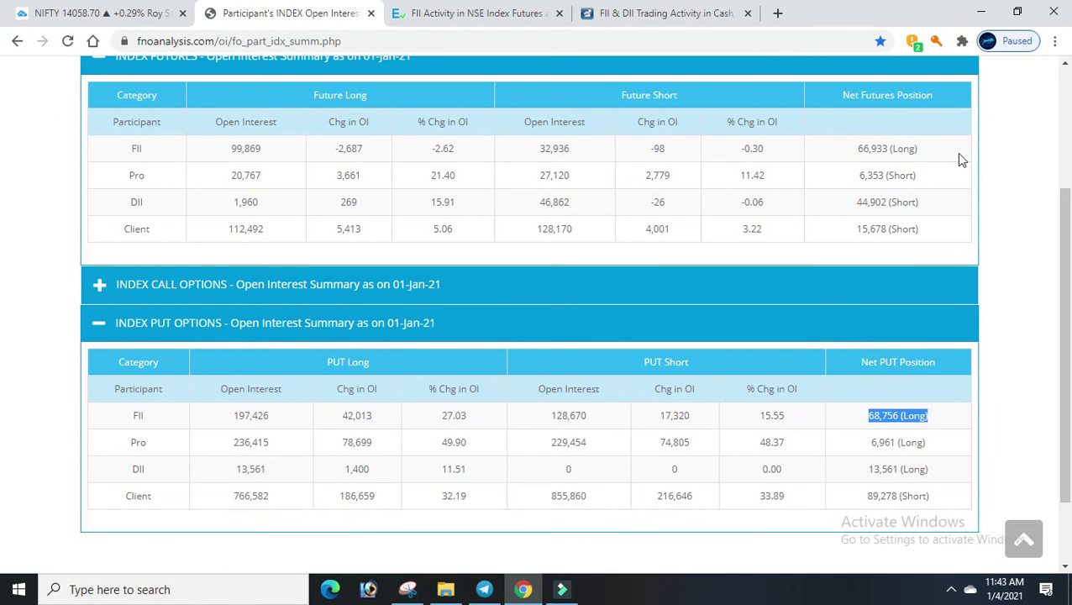
Expand the INDEX CALL OPTIONS summary and check FII's Net CALL Position against the INDEX FUTURES table
left_click(100, 285)
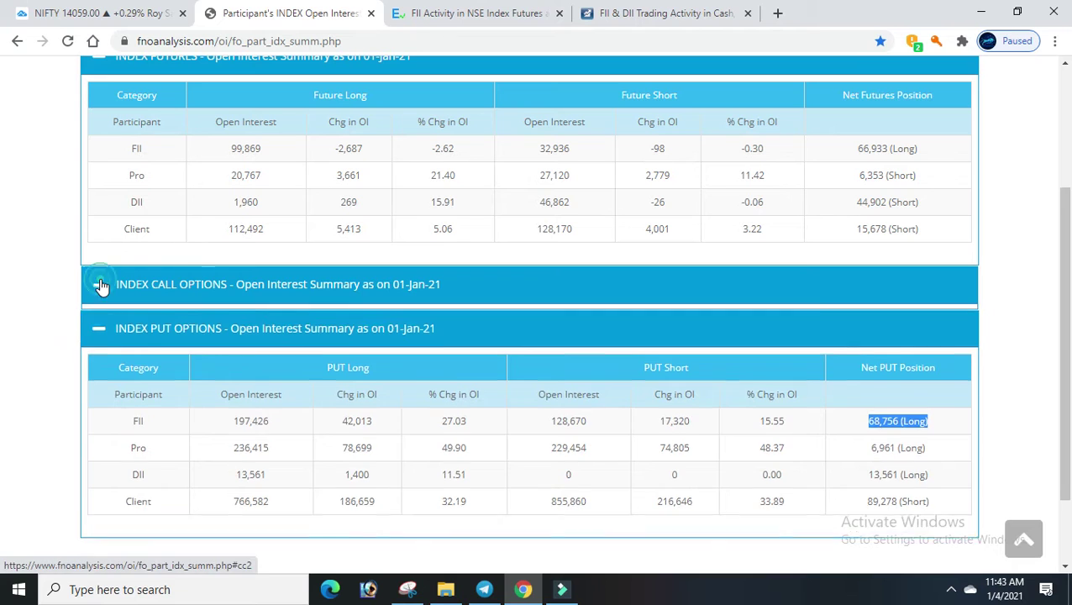
left_click(862, 376)
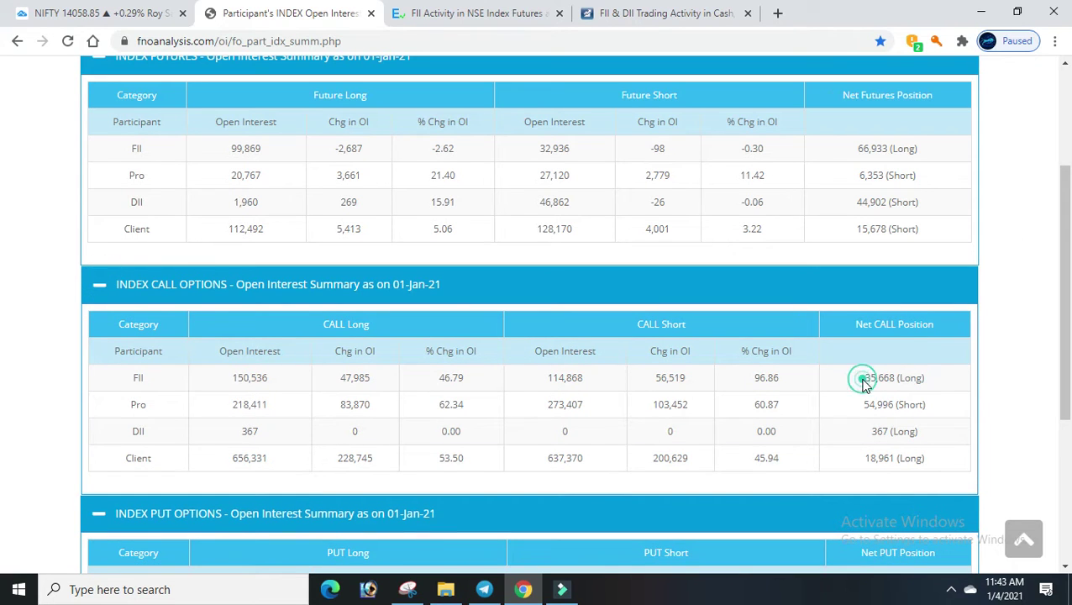
left_click_drag(851, 148, 2, 297)
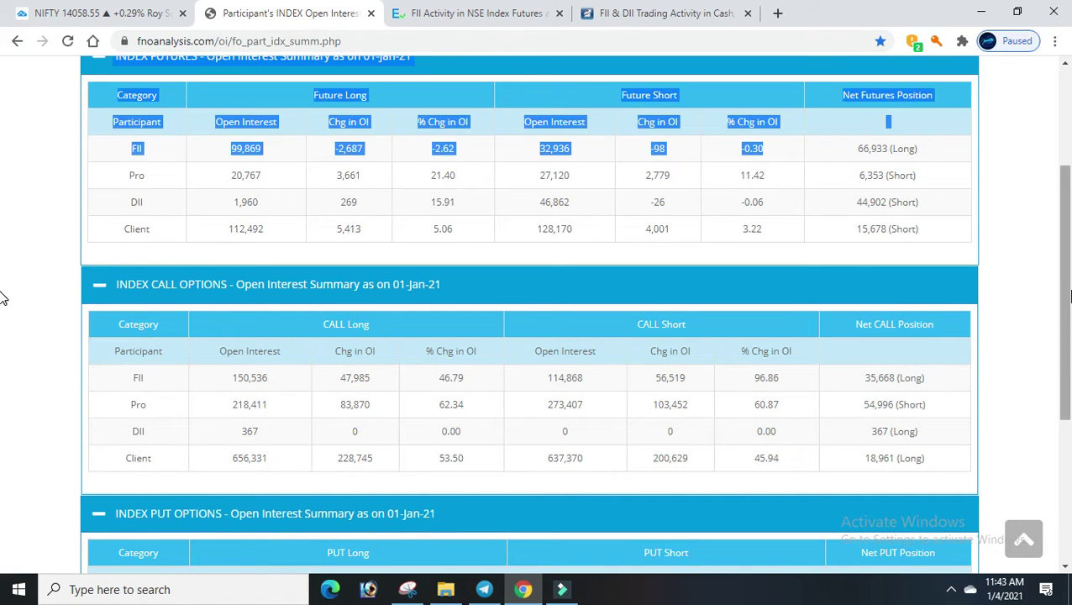
left_click_drag(3, 185, 2, 77)
left_click(1041, 324)
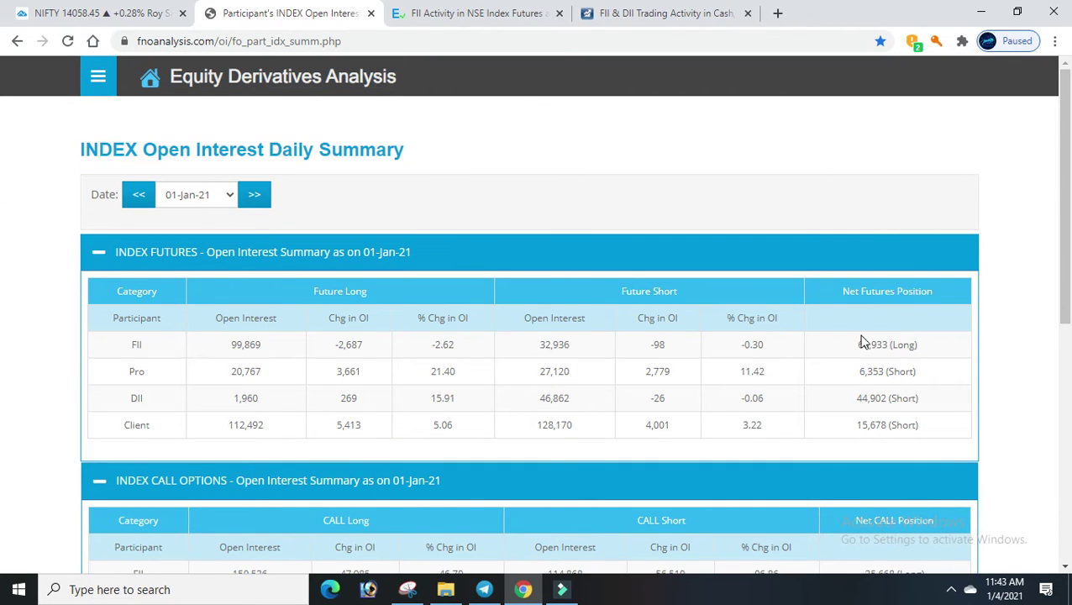
Highlight FII's net futures position and review its Net CALL Position in the table below
left_click_drag(850, 339, 929, 347)
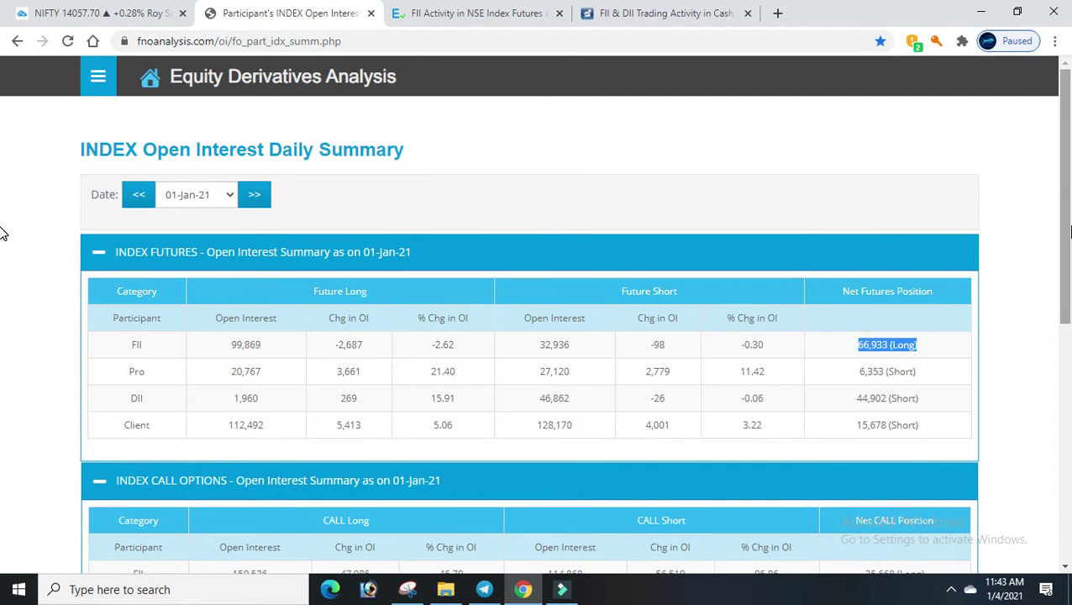
scroll(2, 329, "down", 1)
scroll(3, 329, "down", 3)
left_click_drag(863, 353, 3, 316)
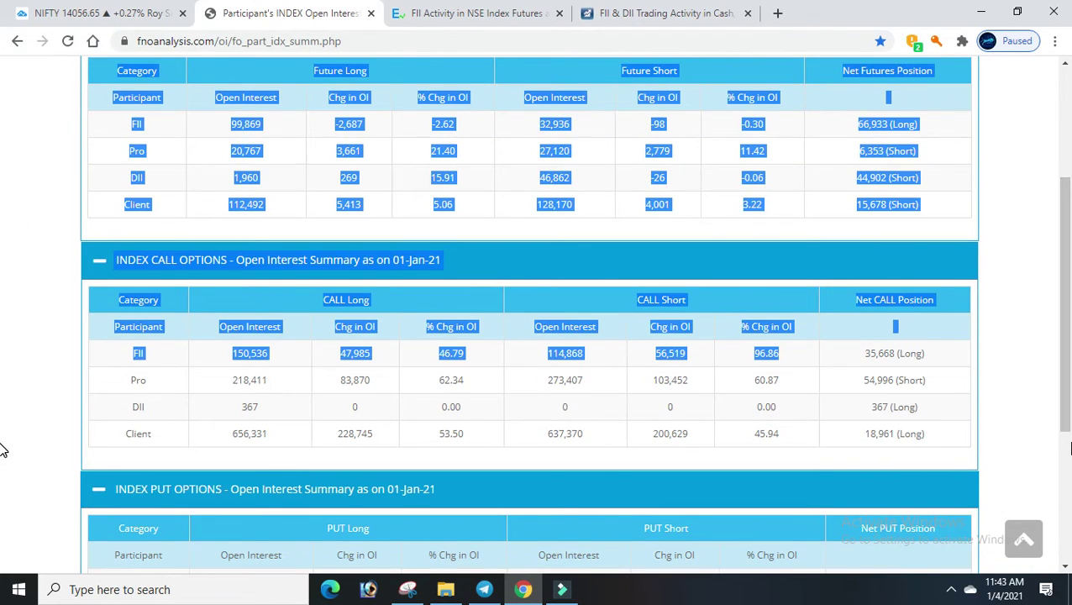
Highlight FII's Net PUT Position, and compare it with FII's Net CALL Position in the table above
scroll(2, 448, "down", 3)
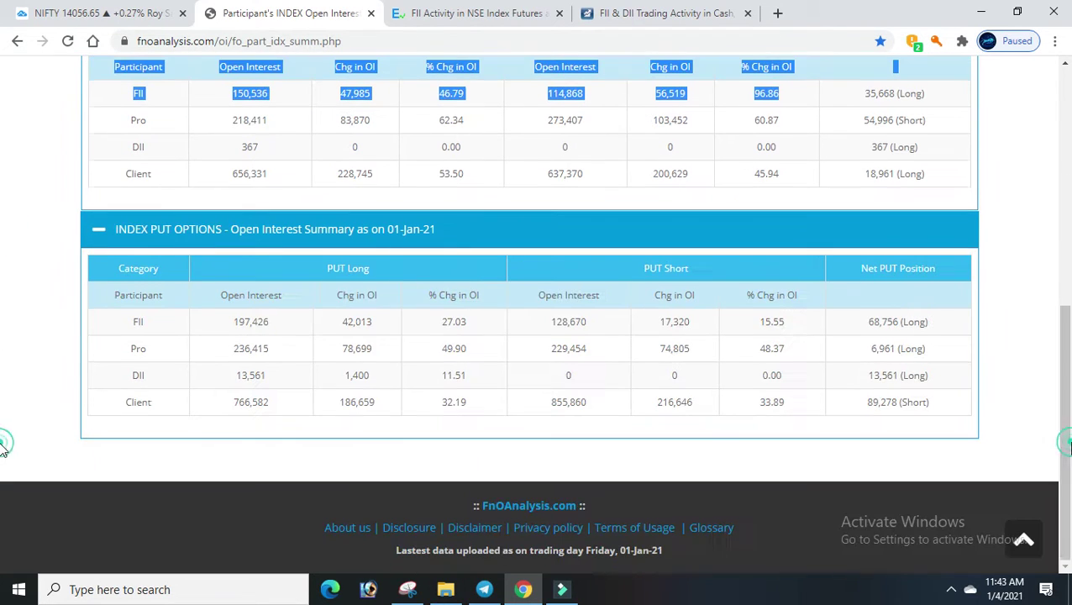
left_click(1009, 184)
left_click_drag(860, 320, 936, 328)
left_click(938, 326)
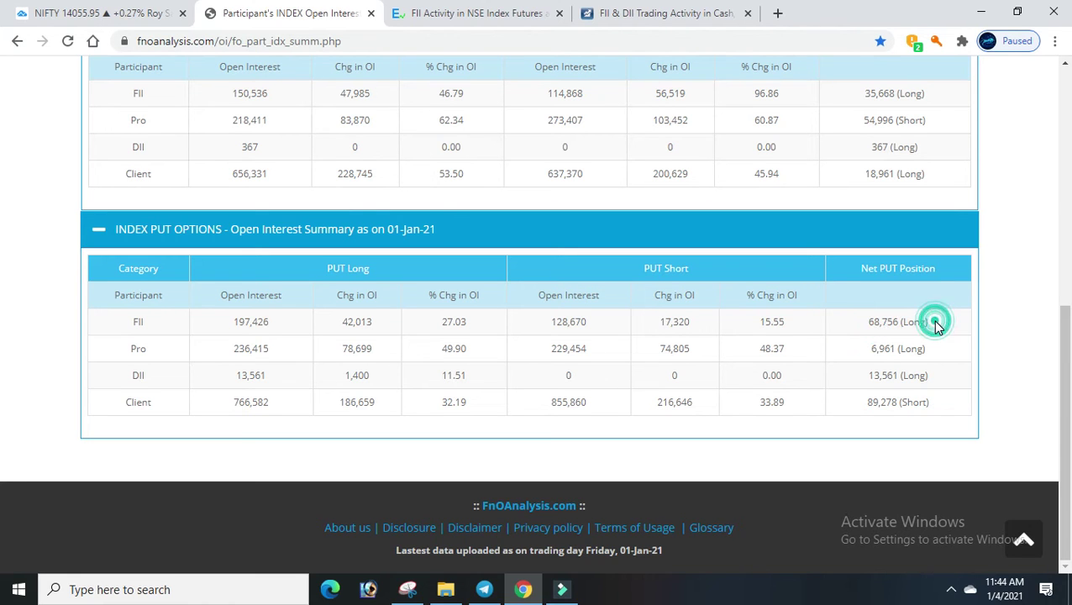
triple_click(929, 99)
Collapse the INDEX PUT OPTIONS and INDEX CALL OPTIONS summaries, leaving only INDEX FUTURES expanded
left_click(101, 234)
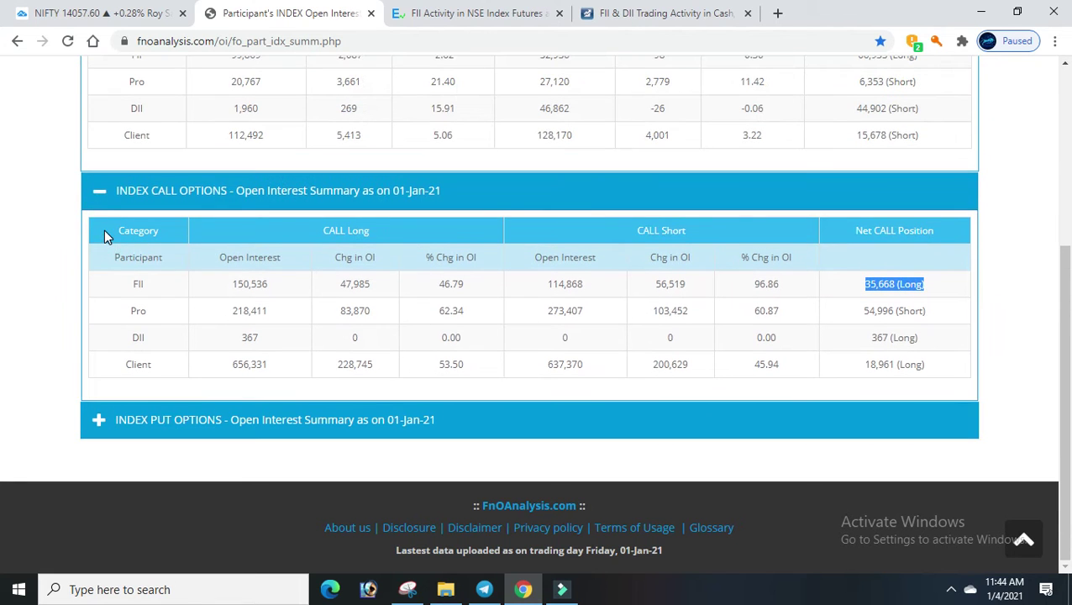
left_click(100, 193)
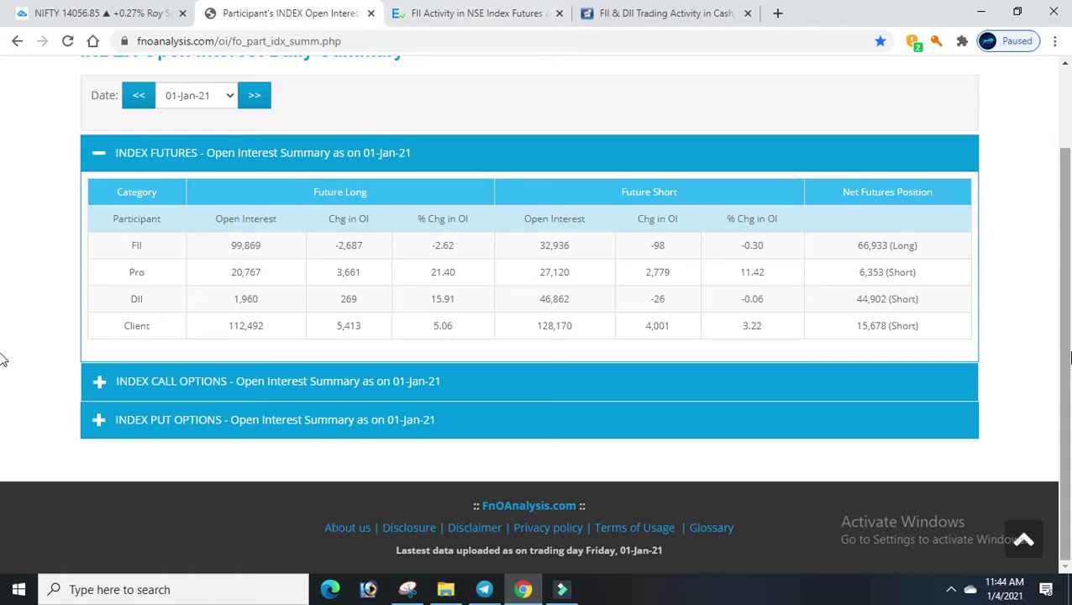
scroll(3, 184, "up", 2)
Close the FnOAnalysis page and display the Index Call table on the EQSIS FII activity page
left_click(511, 13)
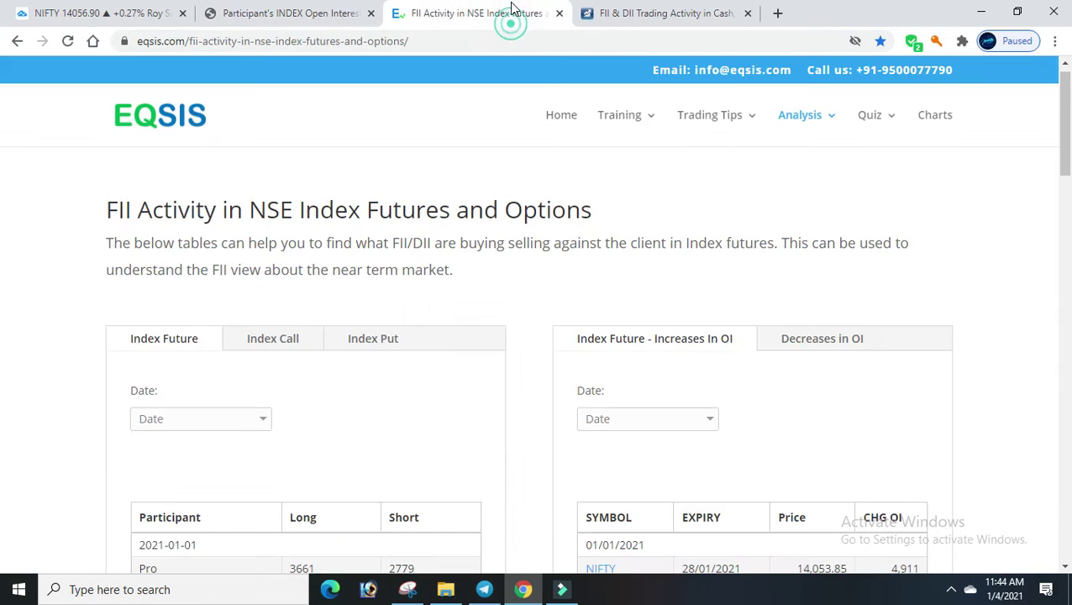
left_click(370, 14)
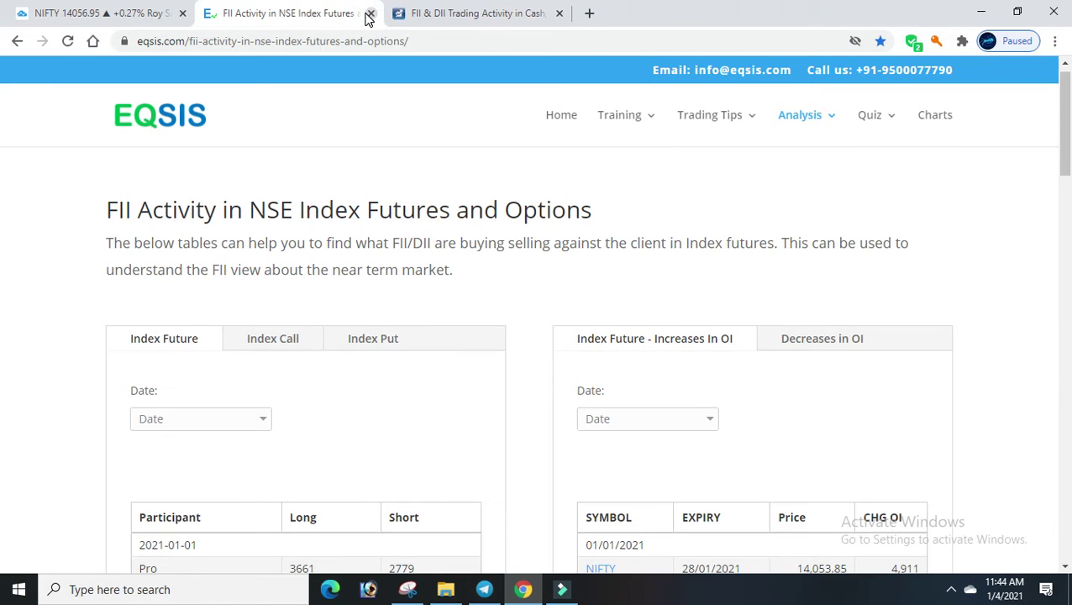
left_click(285, 346)
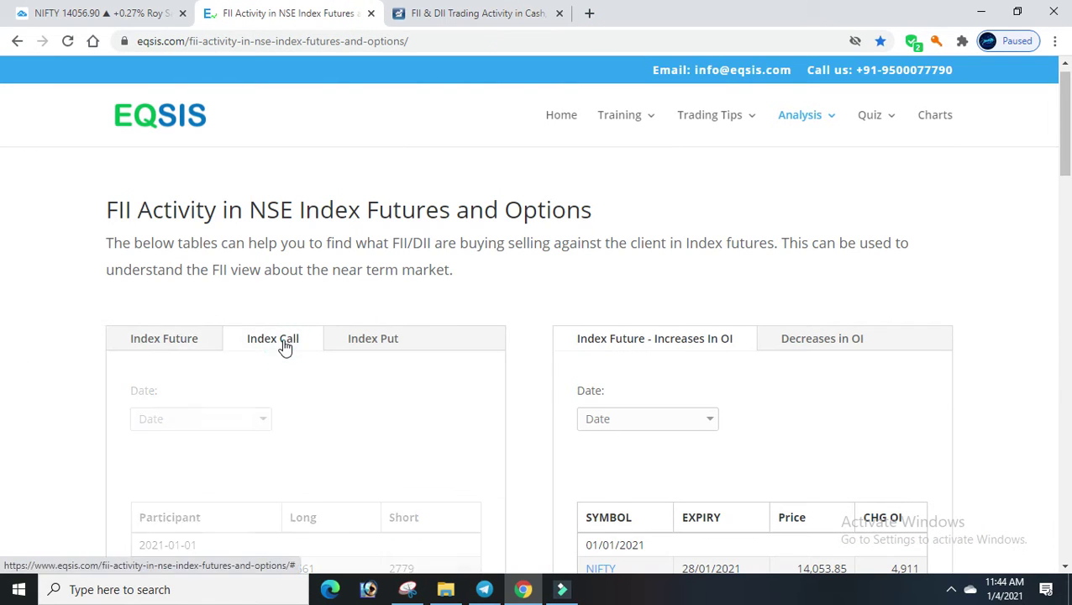
scroll(3, 166, "down", 5)
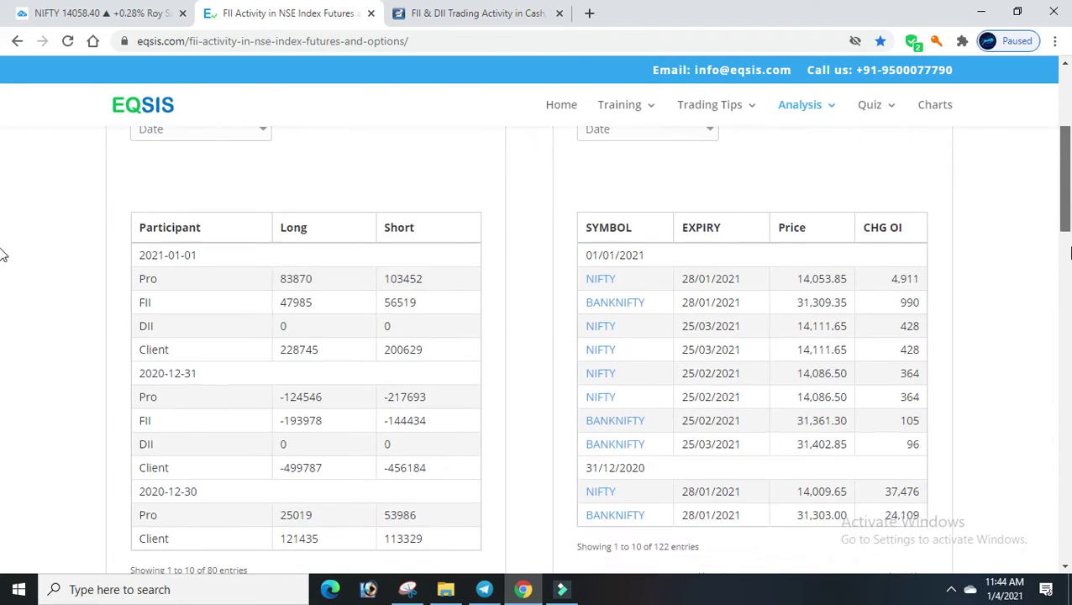
scroll(3, 252, "up", 2)
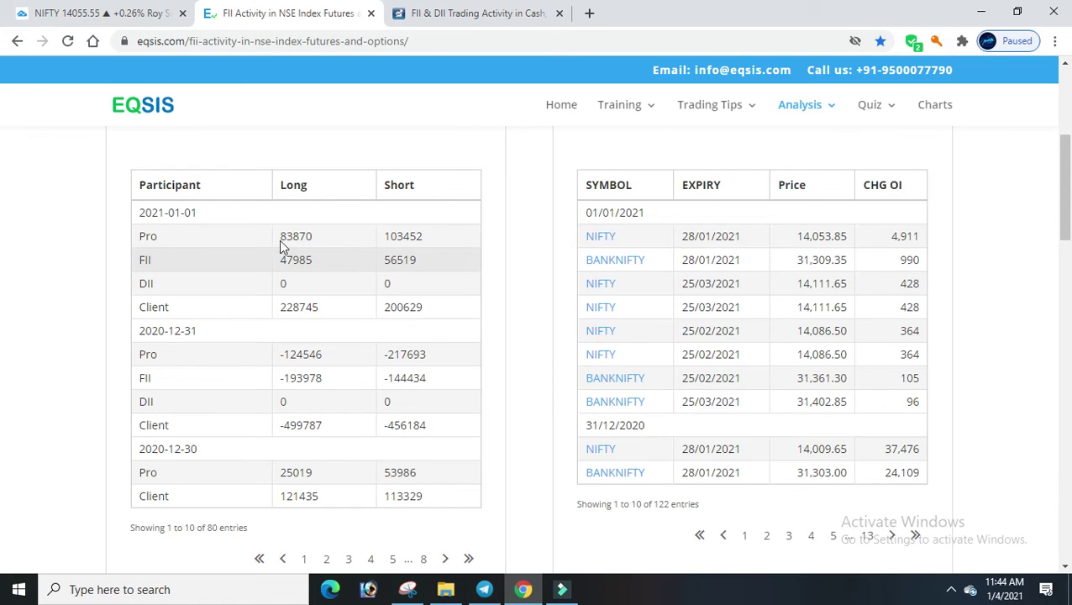
Highlight Pro's Long and Short figures for 2021-01-01 in the Index Call table to compare them
left_click_drag(280, 235, 319, 242)
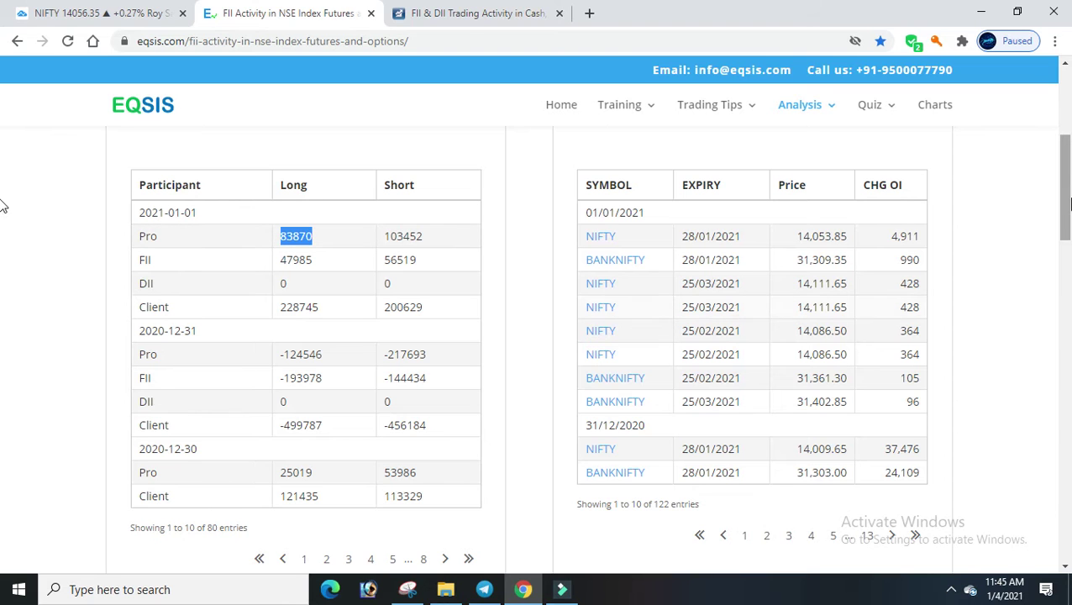
scroll(2, 200, "up", 2)
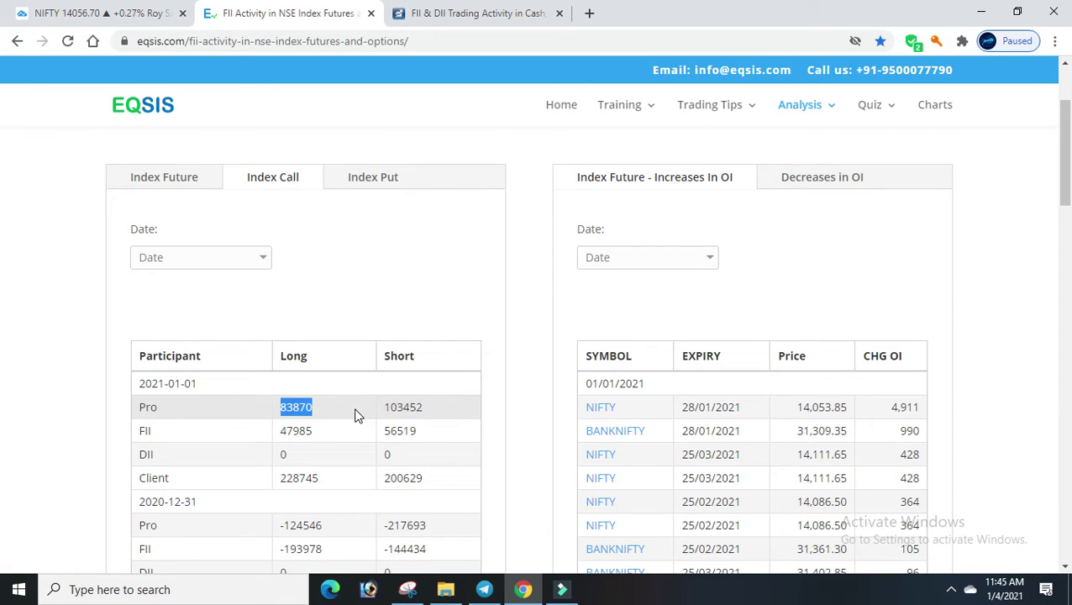
left_click_drag(389, 407, 425, 406)
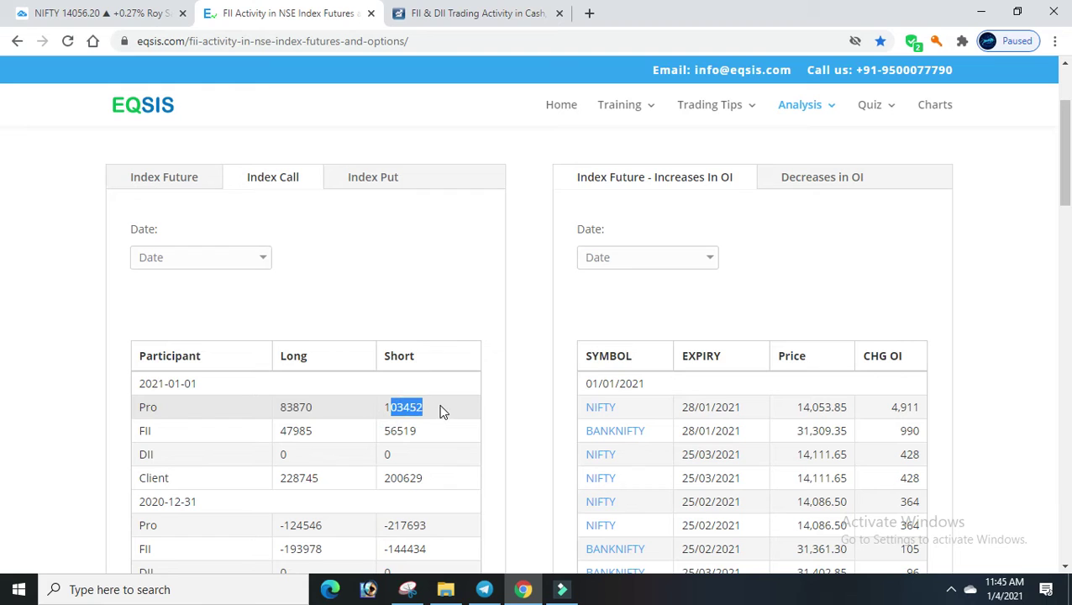
left_click(441, 409)
left_click_drag(386, 408, 431, 412)
scroll(4, 202, "down", 1)
scroll(4, 210, "down", 1)
scroll(4, 210, "up", 1)
scroll(3, 210, "down", 2)
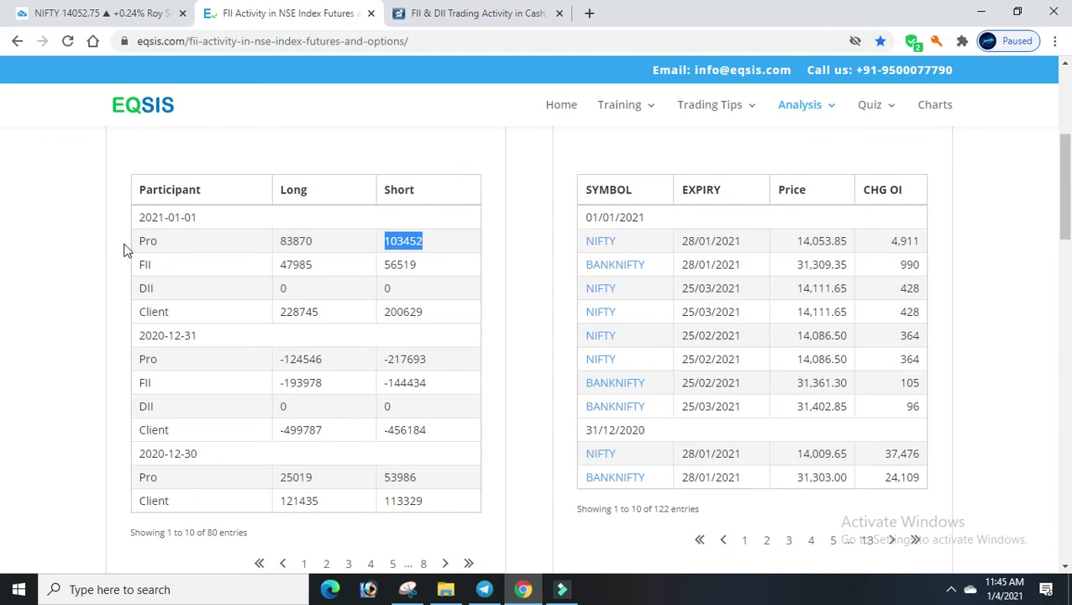
Compare FII's Long and Short Index Call figures for 2021-01-01 by highlighting each one
double_click(144, 242)
left_click_drag(211, 265, 313, 266)
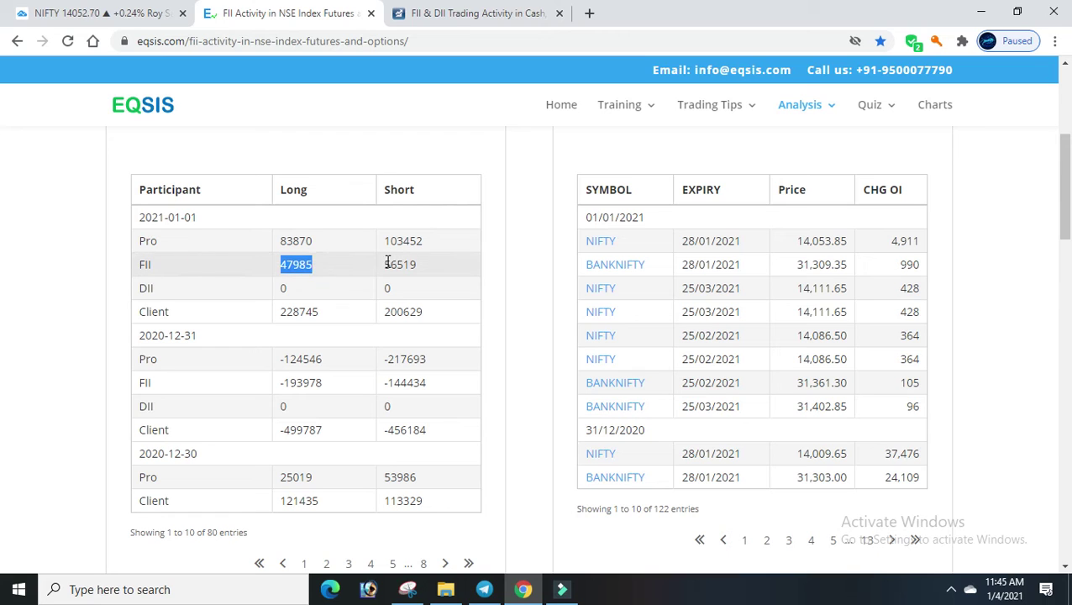
left_click_drag(382, 266, 429, 269)
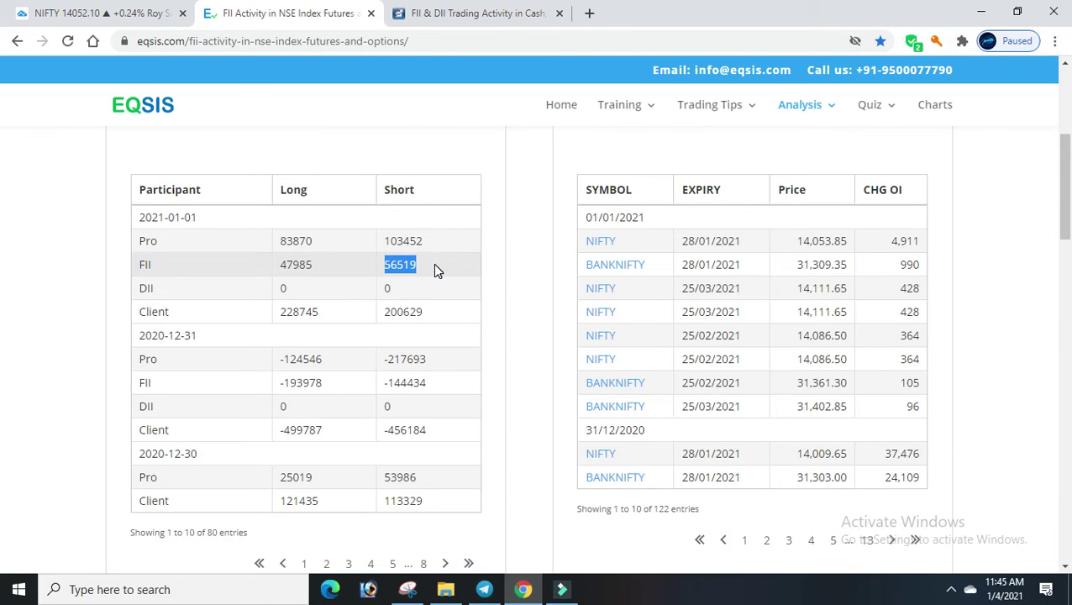
left_click(227, 265)
left_click(386, 273)
left_click_drag(386, 273, 422, 277)
Highlight the DII Long and Short figures and the Client Long figure for 2021-01-01 in the Index Call table
left_click_drag(258, 289, 420, 289)
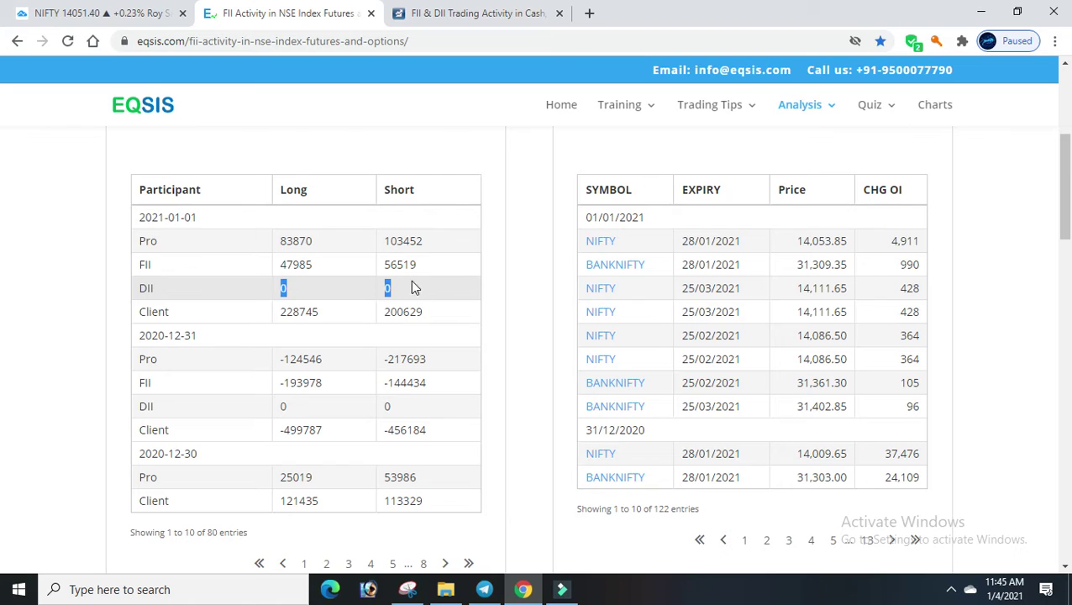
left_click_drag(278, 313, 320, 317)
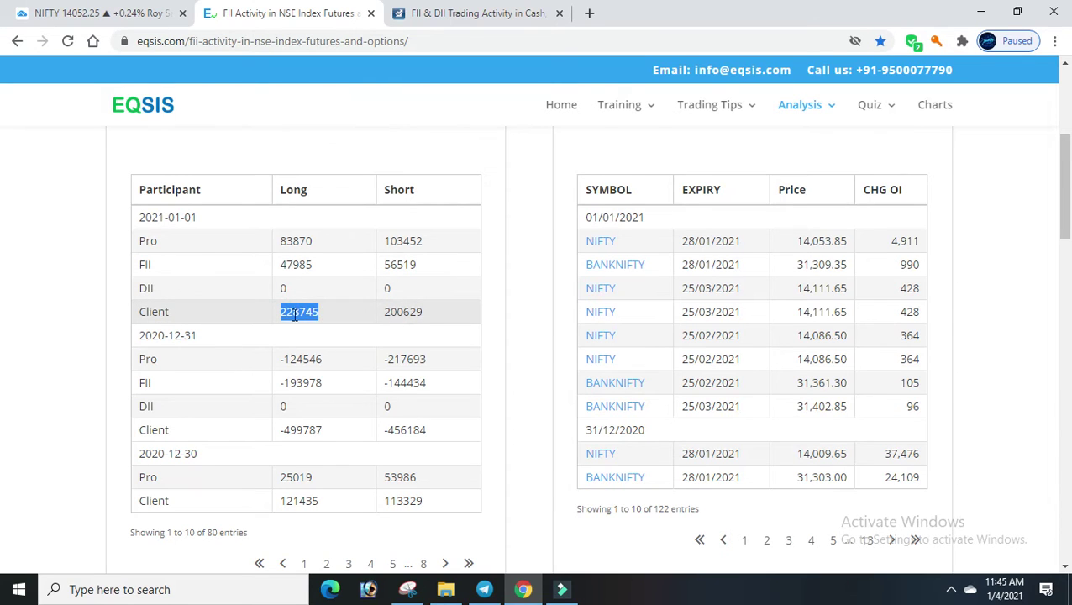
left_click(330, 322)
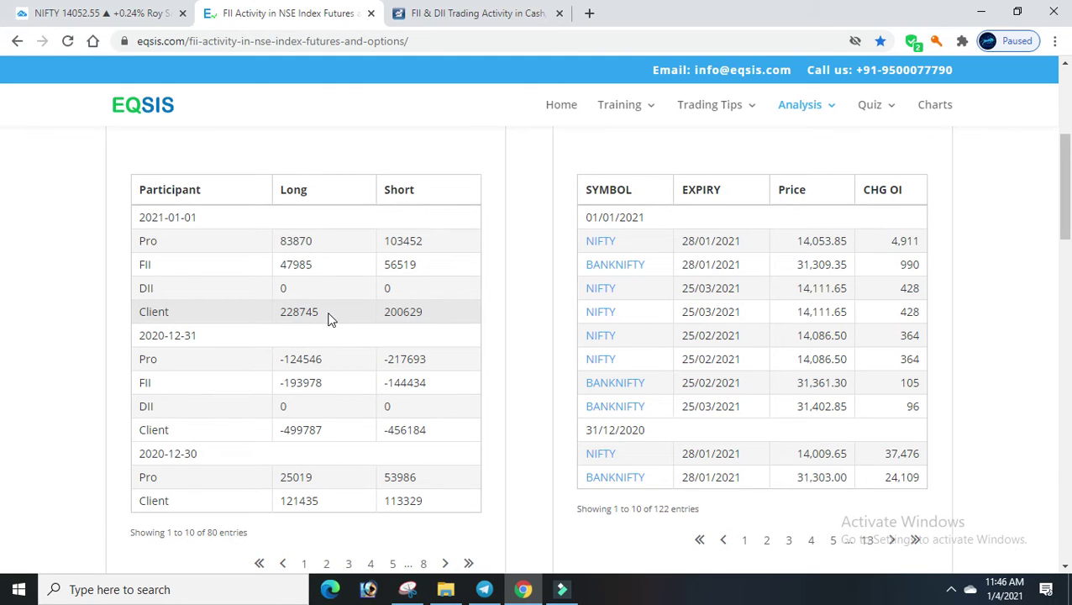
left_click(3, 218)
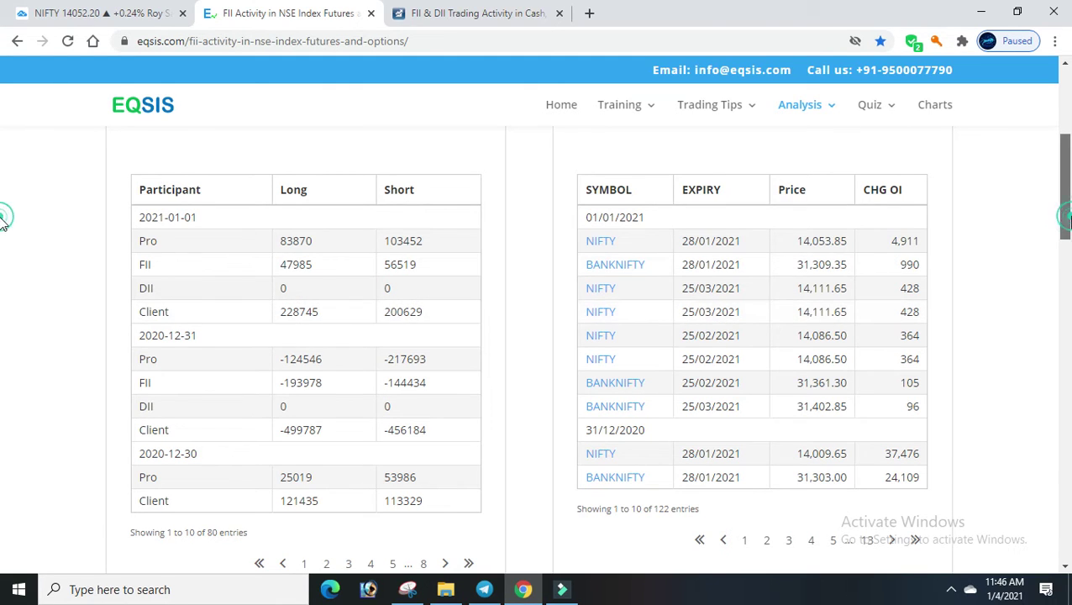
Display the Index Put table and compare Pro's Long and Short figures for 2021-01-01
scroll(3, 219, "up", 2)
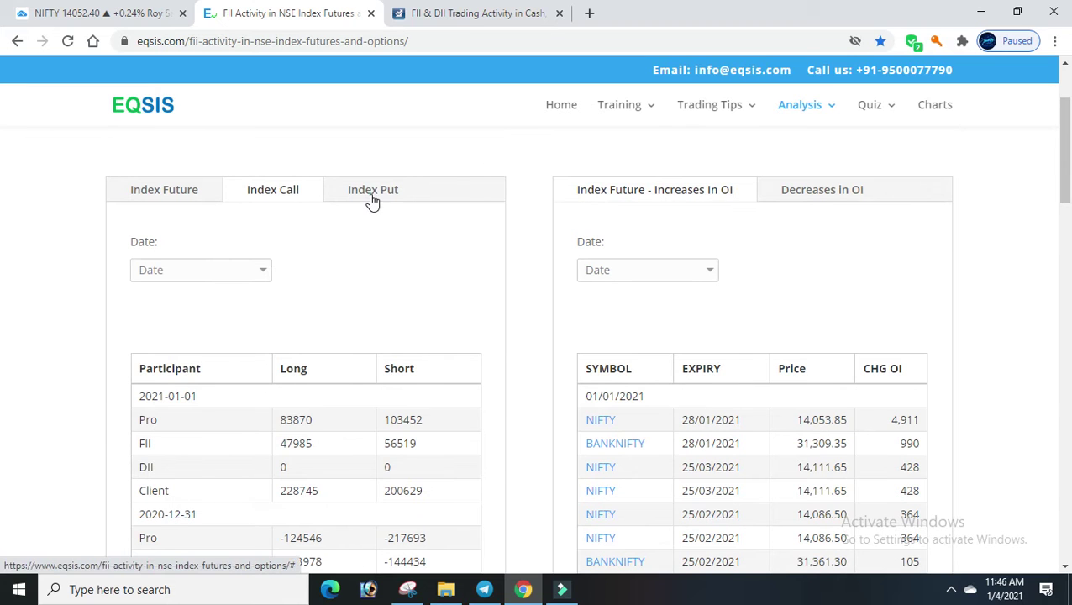
left_click(372, 192)
scroll(3, 226, "down", 2)
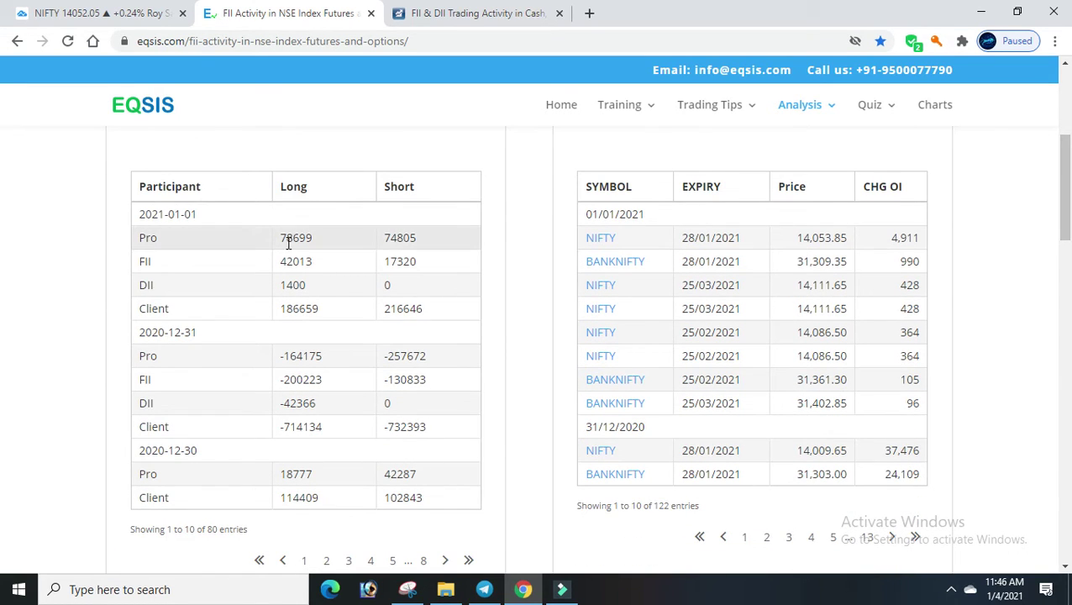
left_click_drag(280, 239, 307, 240)
left_click_drag(383, 239, 416, 238)
left_click_drag(313, 238, 277, 240)
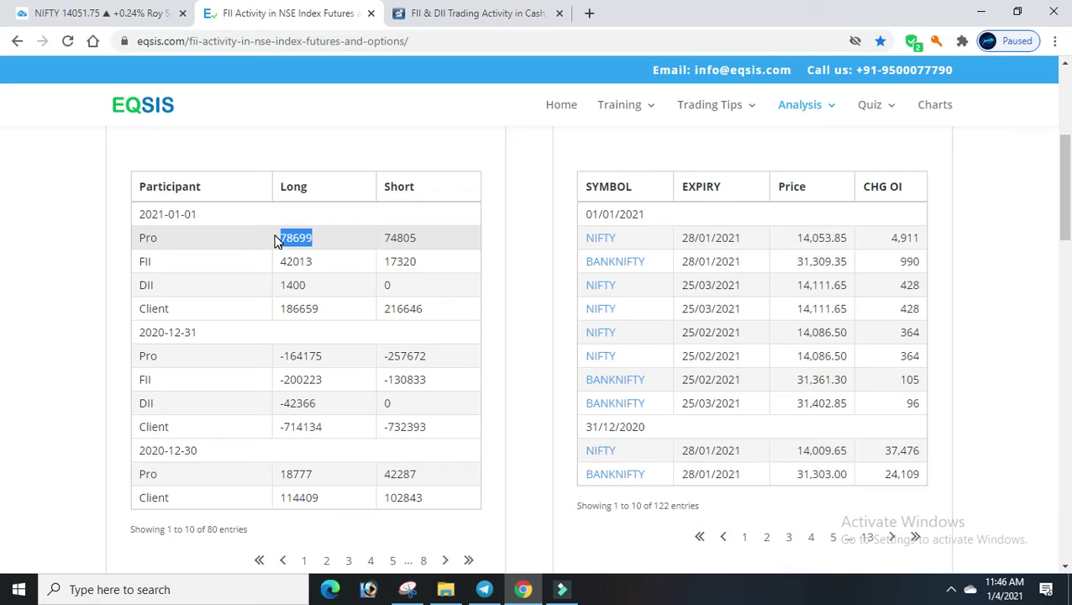
Highlight the FII and DII Index Put figures for 2021-01-01 to review their positions
mouse_move(284, 264)
left_mouse_down()
mouse_move(310, 261)
mouse_move(278, 264)
left_mouse_up()
double_click(388, 260)
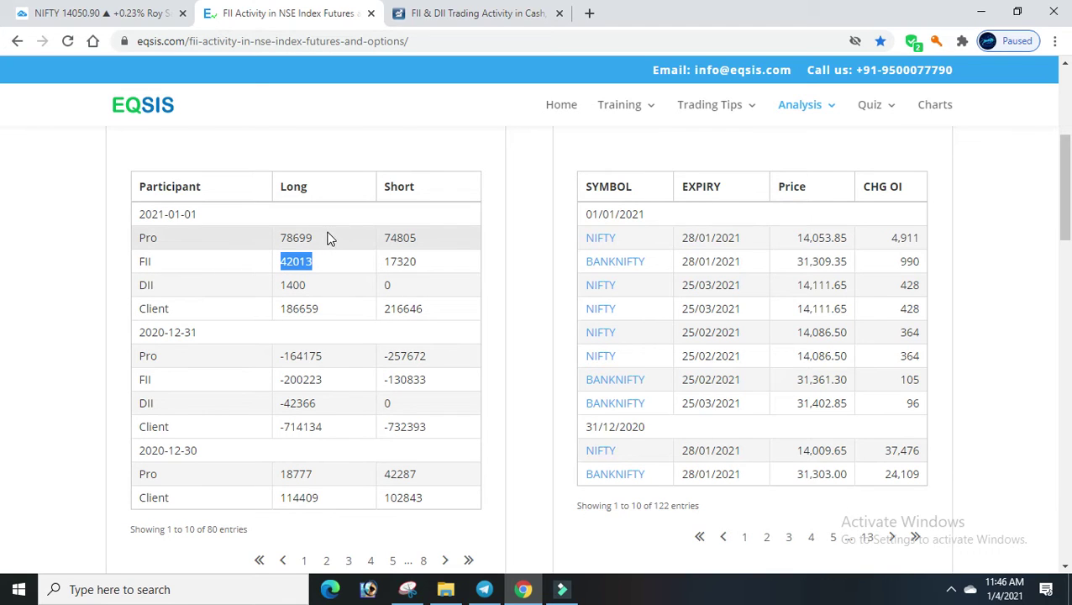
double_click(290, 287)
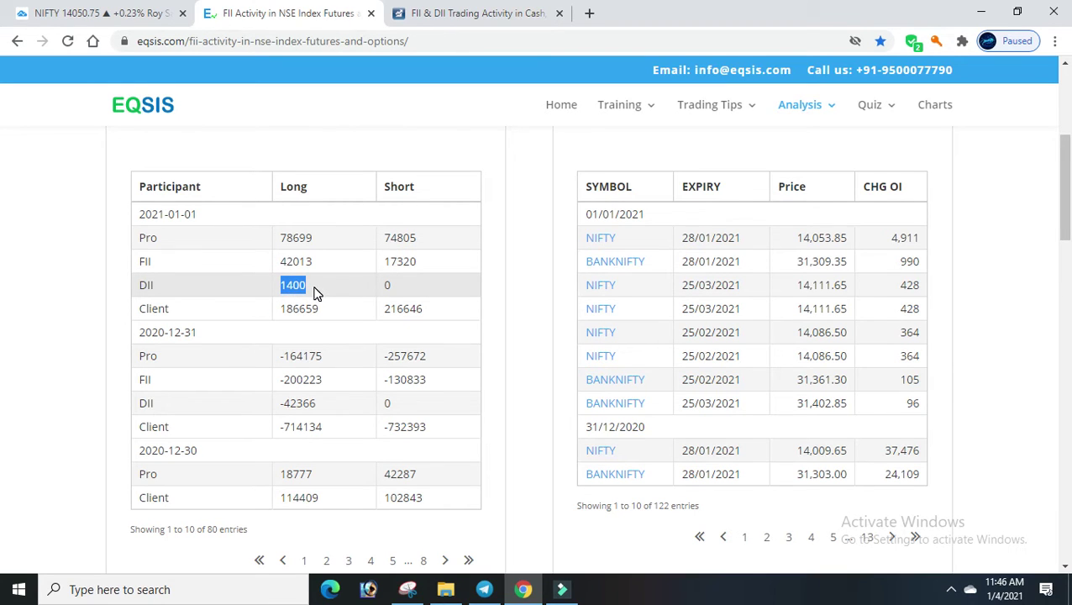
Compare the Client Long and Short Index Put figures for 2021-01-01, highlighting the Short figure
double_click(277, 313)
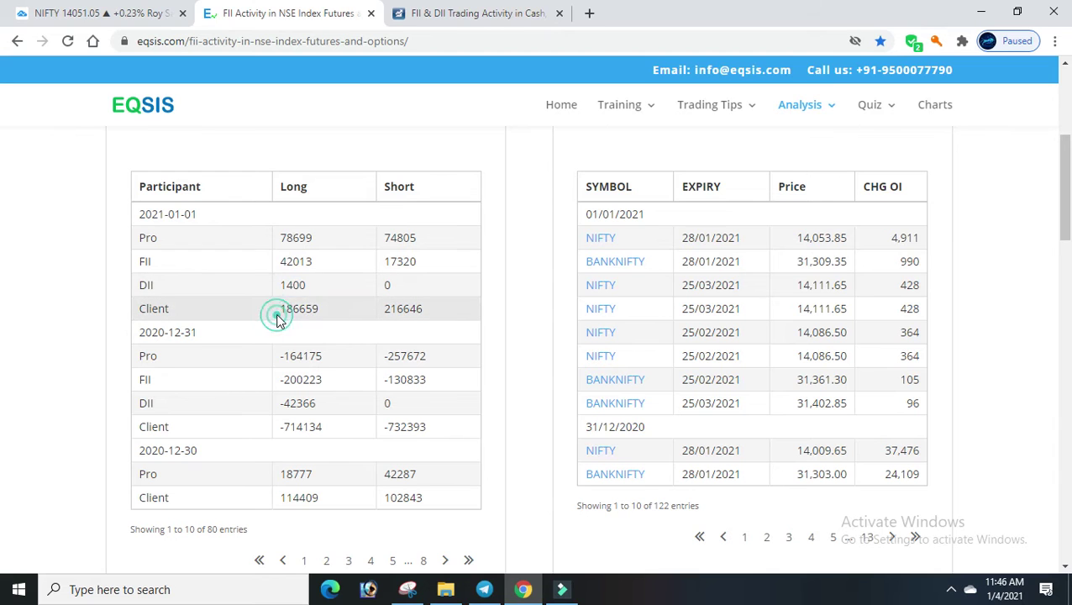
left_click(356, 311)
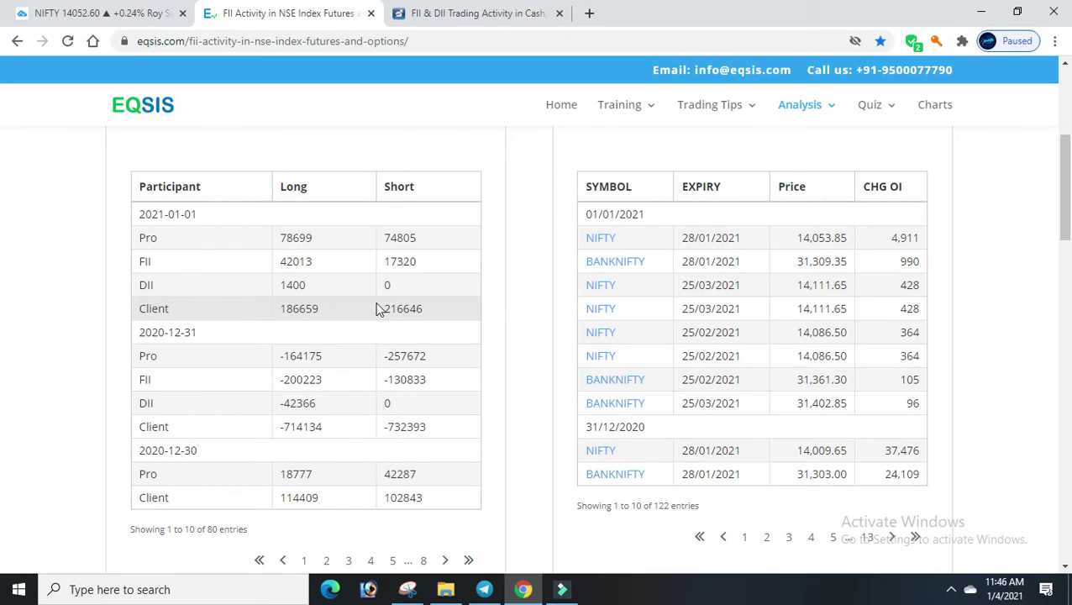
left_click_drag(385, 311, 416, 308)
scroll(1, 177, "up", 2)
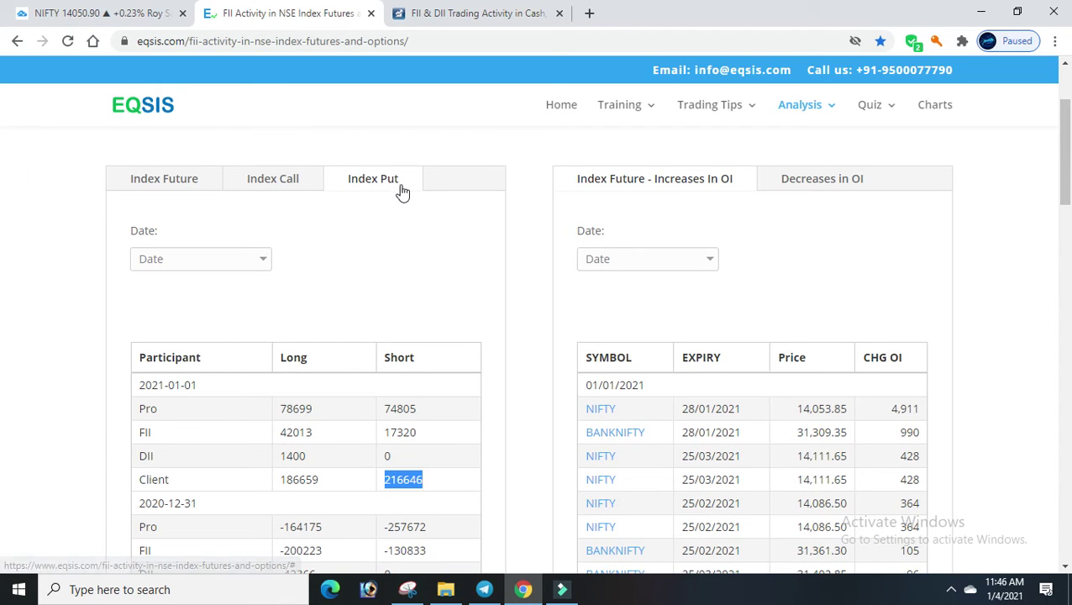
left_click(389, 470)
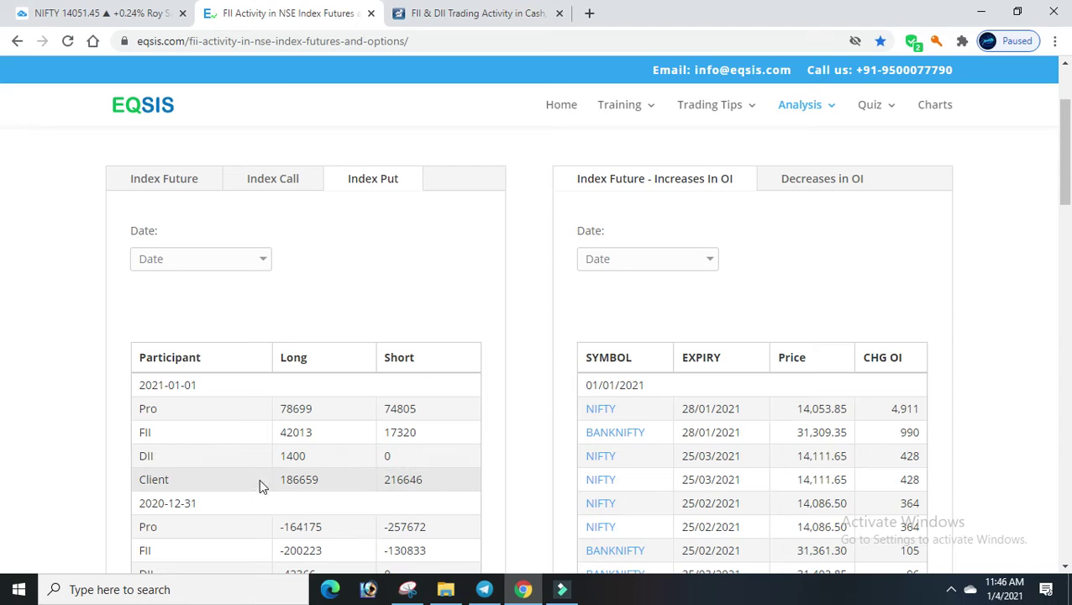
left_click_drag(381, 486, 446, 482)
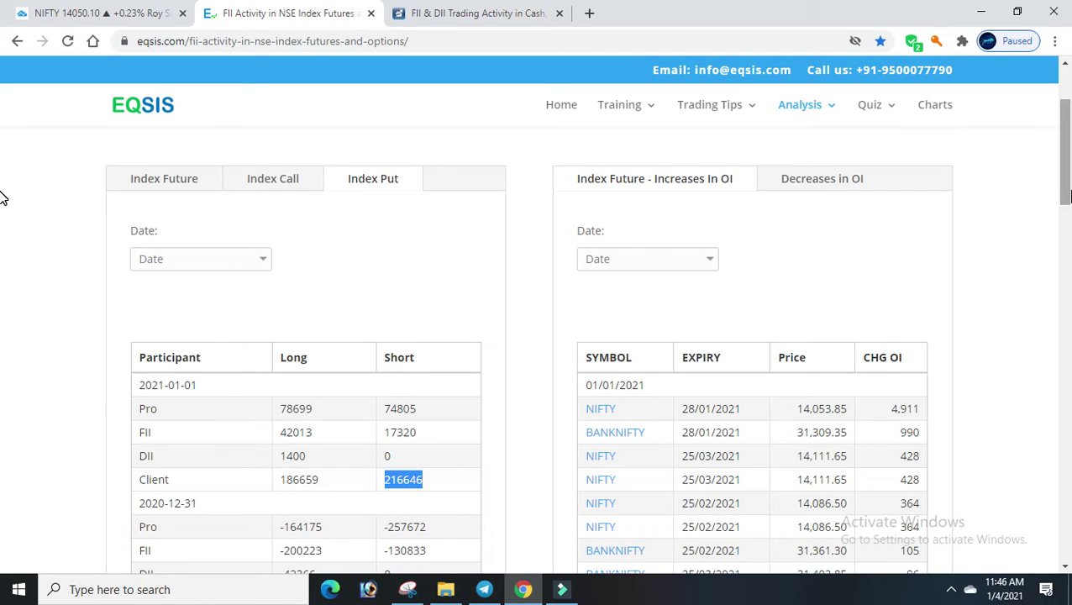
Close the EQSIS page and highlight FII's cash Net Purchase / Sales for 01-Jan-2021 on the Moneycontrol page
mouse_move(1065, 195)
left_mouse_down()
mouse_move(1066, 232)
mouse_move(1065, 175)
left_mouse_up()
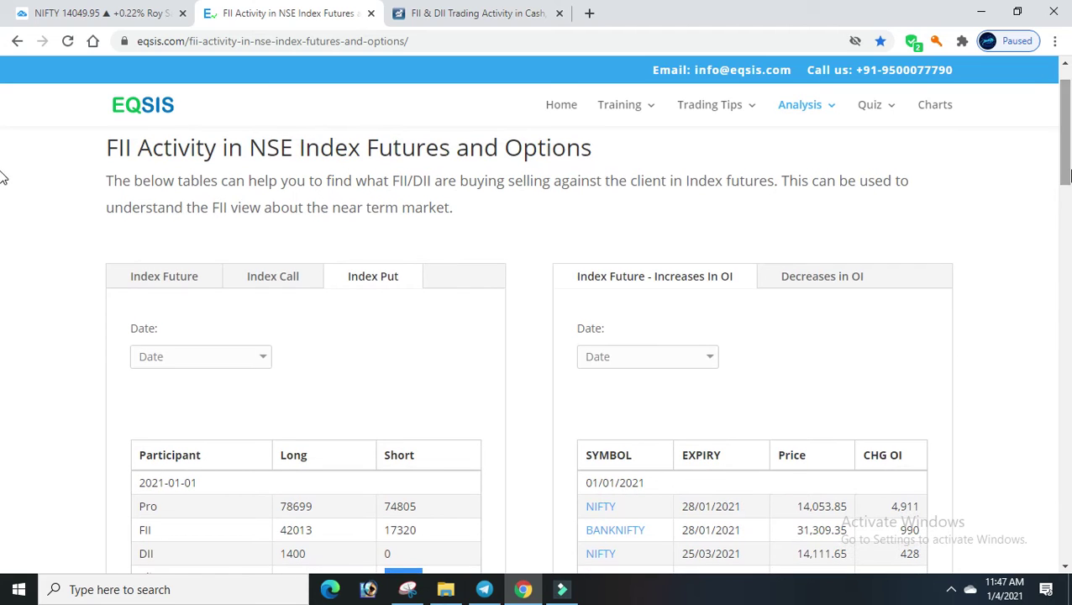
left_click(477, 12)
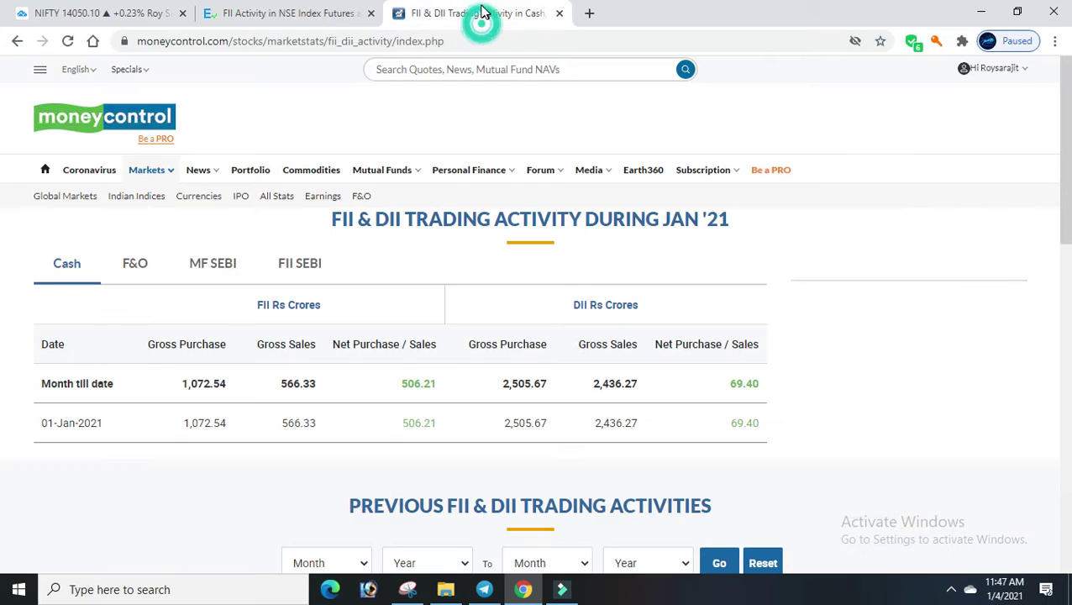
left_click(371, 13)
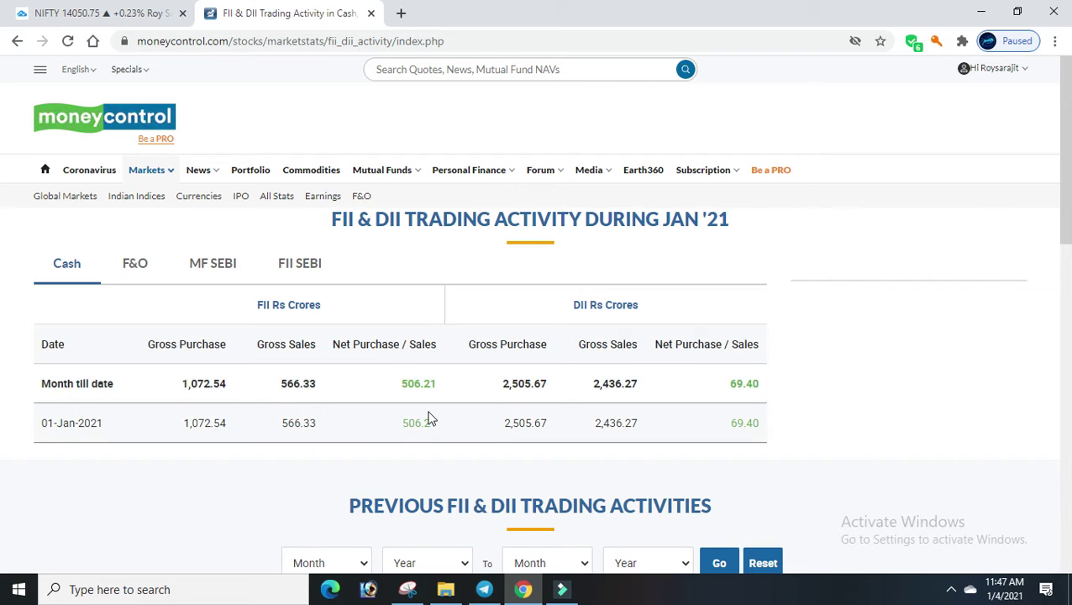
double_click(395, 425)
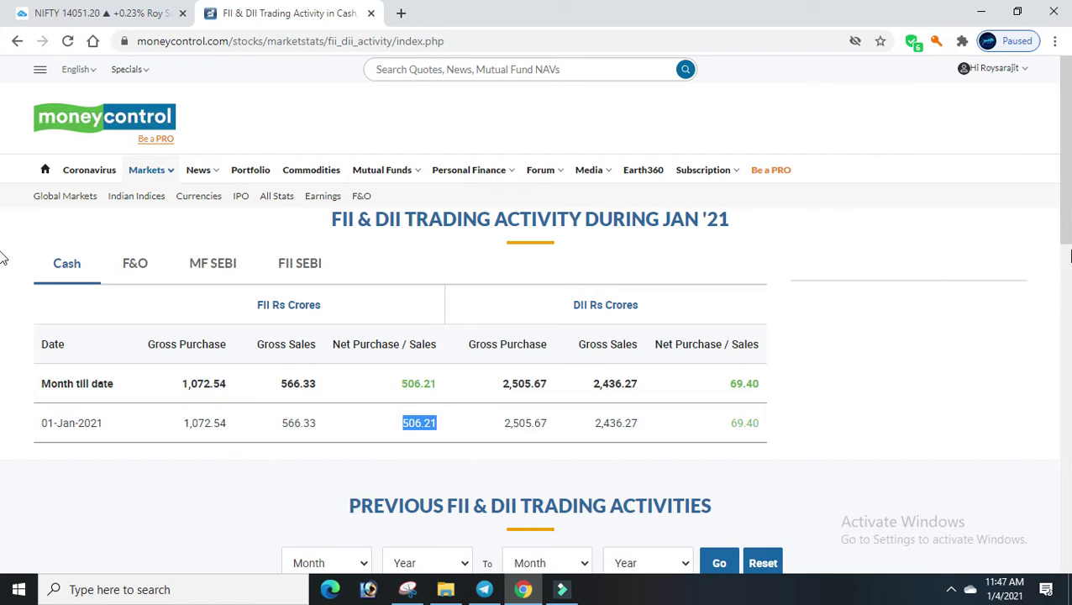
scroll(2, 210, "down", 2)
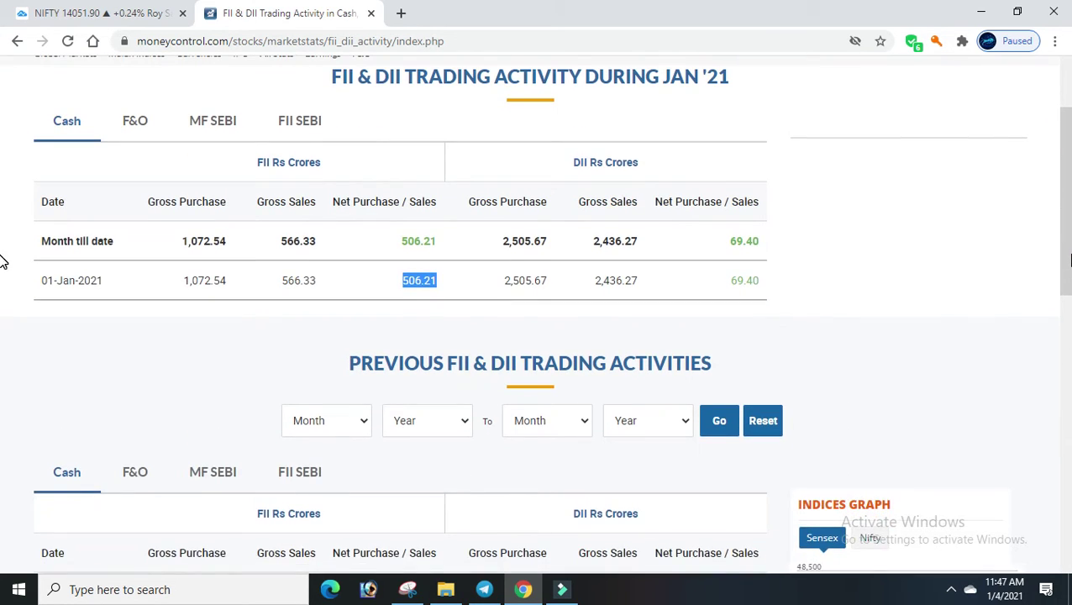
scroll(3, 225, "up", 1)
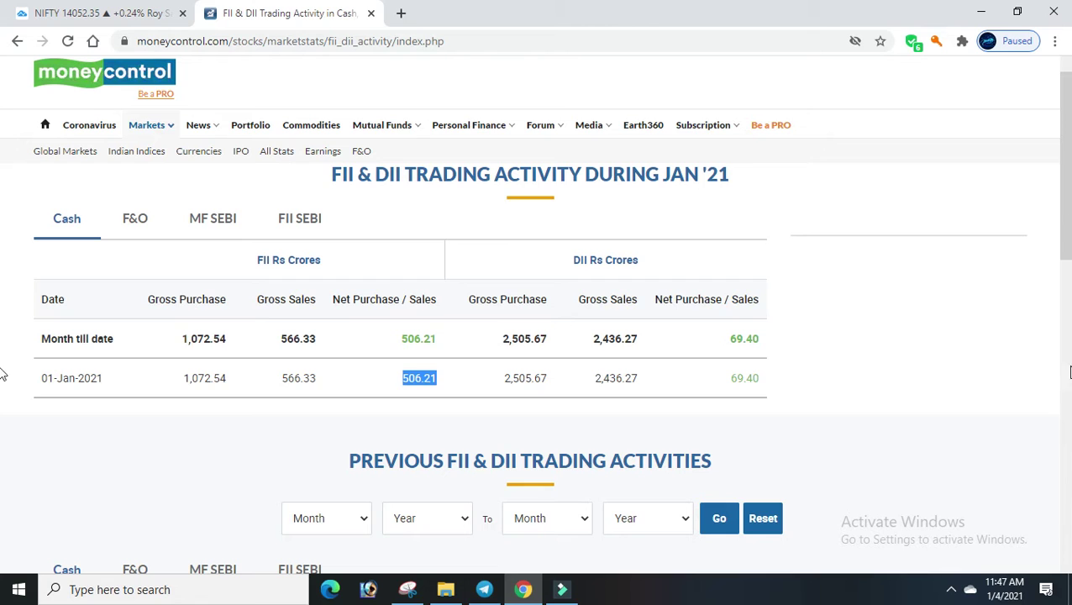
Highlight FII's cash Net Purchase / Sales for the month till date, and reselect the 01-Jan-2021 figure for comparison
left_click(959, 339)
left_click_drag(400, 343, 443, 348)
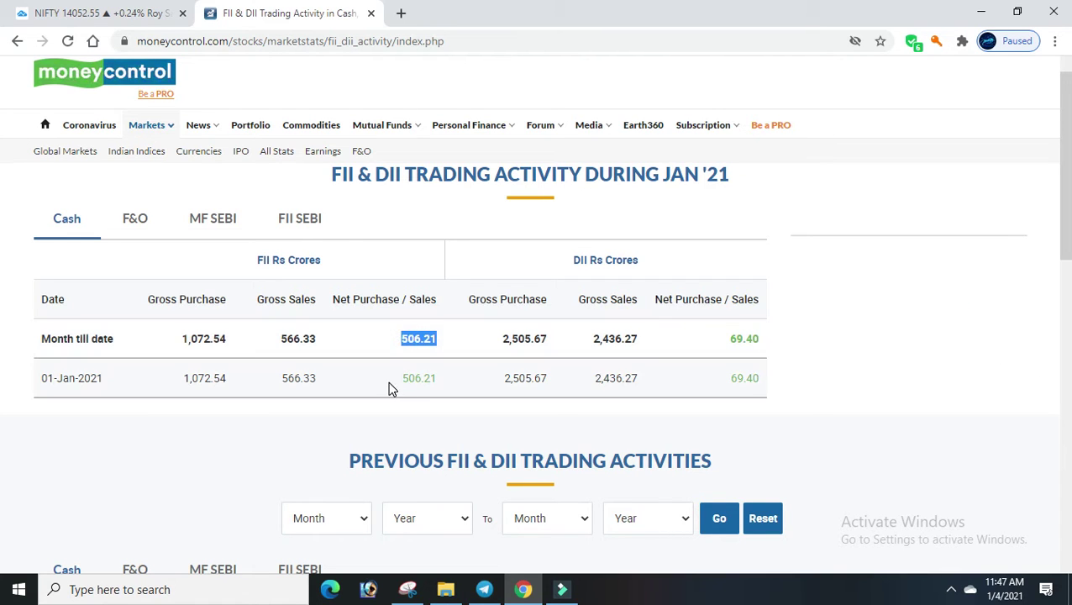
left_click_drag(389, 385, 455, 390)
Display the F&O trading activity and review FII's index futures and options figures for 01-Jan-2021
left_click(144, 228)
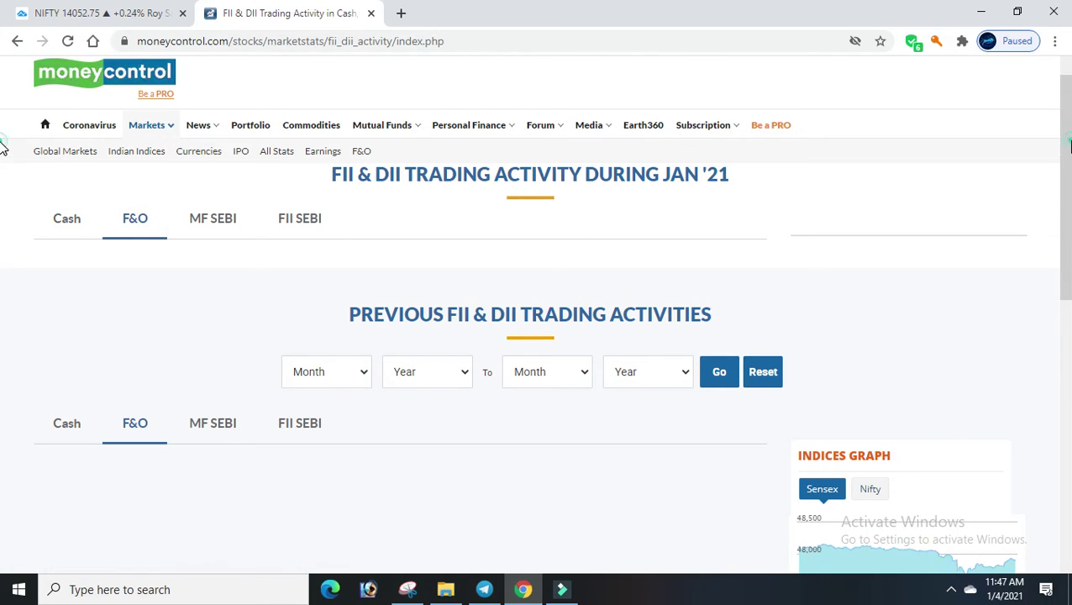
scroll(3, 209, "down", 2)
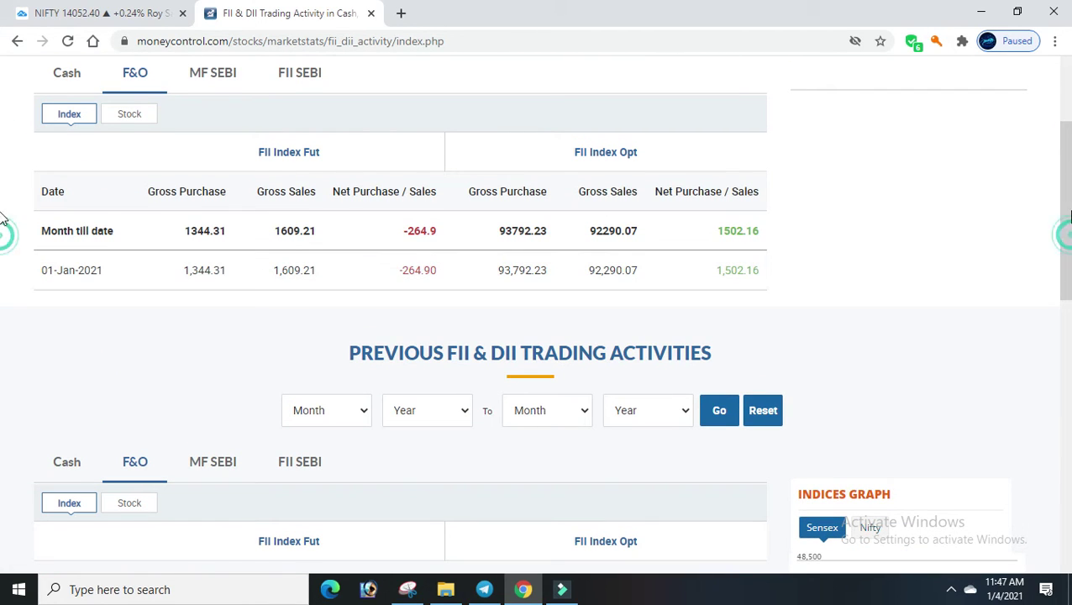
scroll(5, 234, "up", 2)
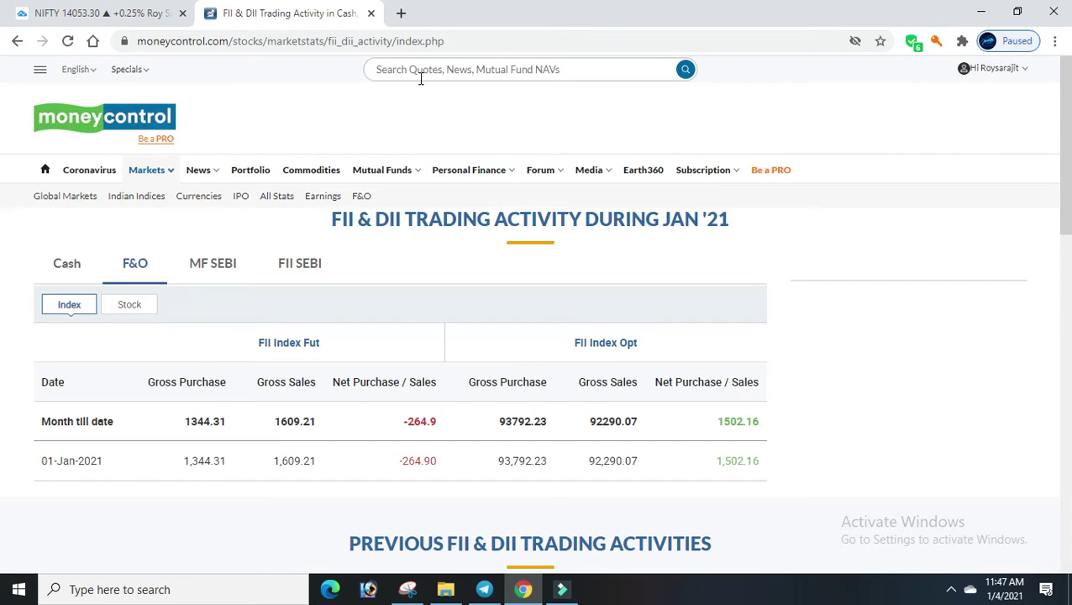
Open Moneycontrol's Global Markets page and review the US, European and Asian indices
mouse_move(395, 169)
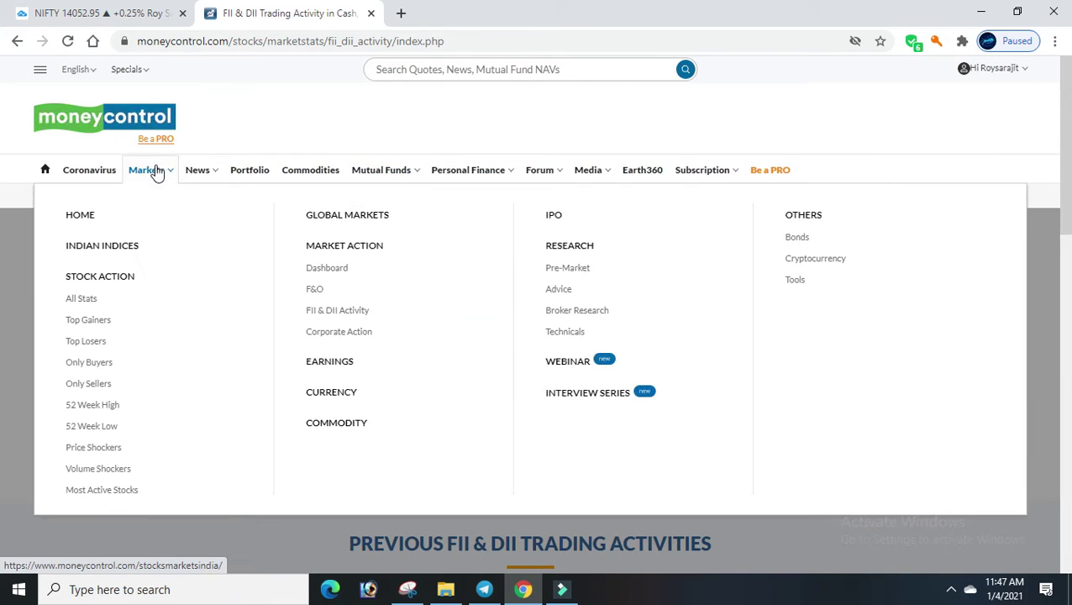
mouse_move(198, 169)
mouse_move(157, 180)
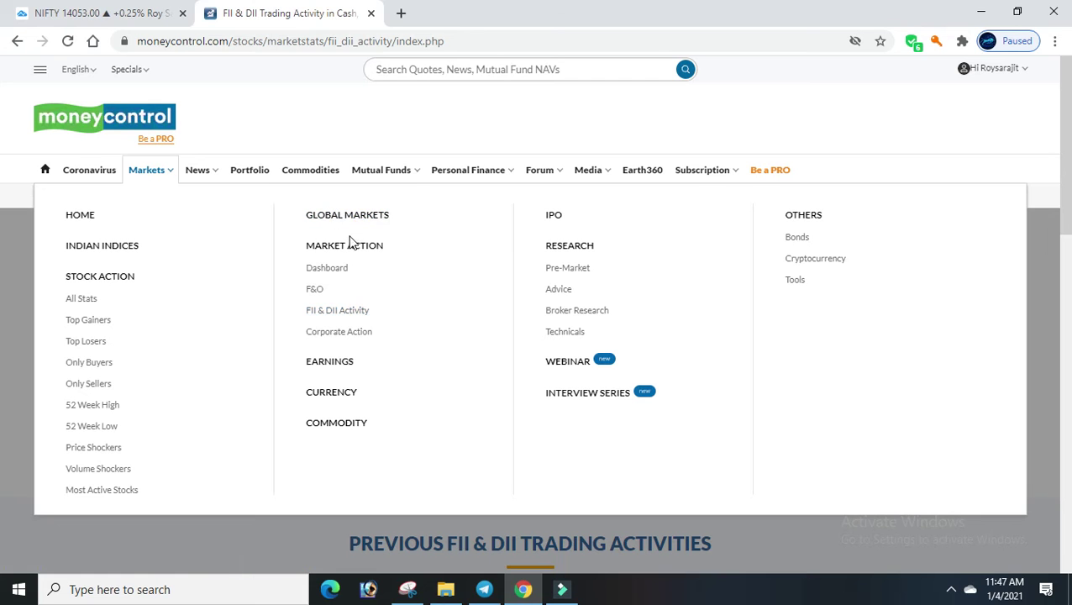
left_click(355, 220)
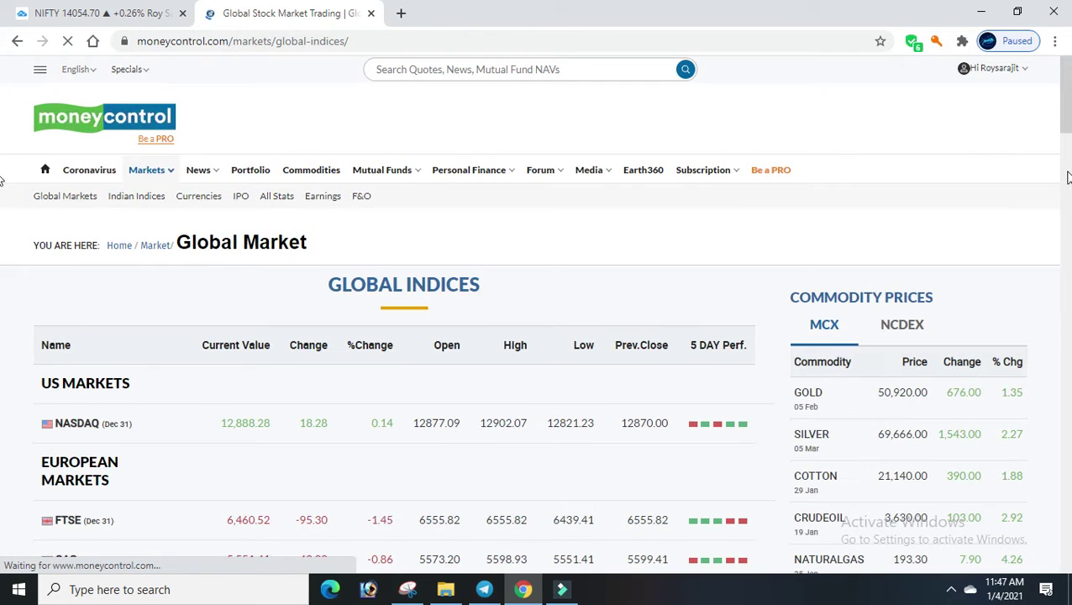
scroll(1067, 180, "down", 5)
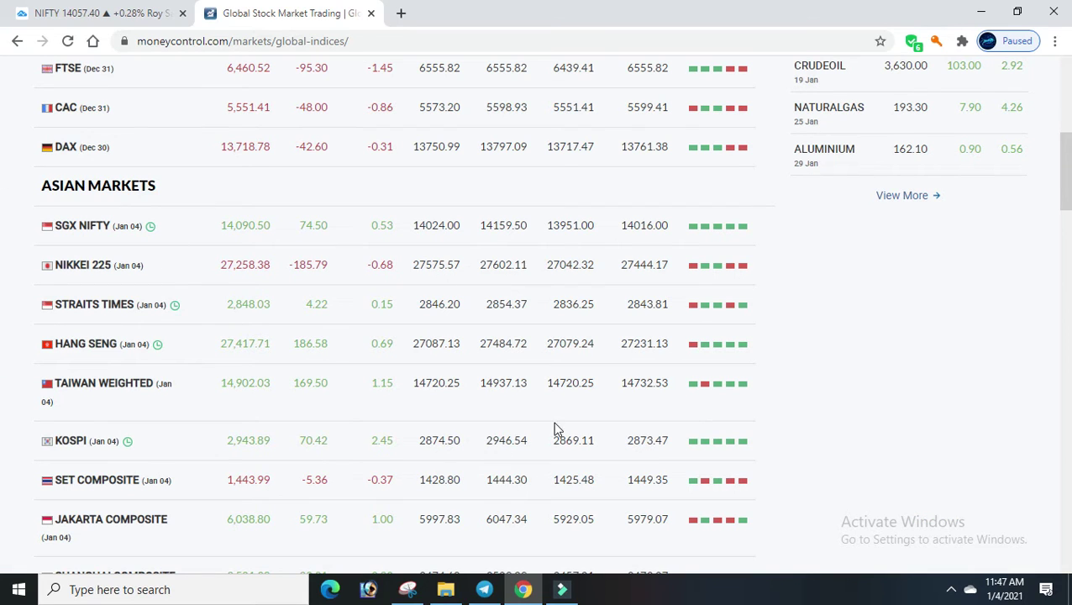
scroll(2, 210, "down", 2)
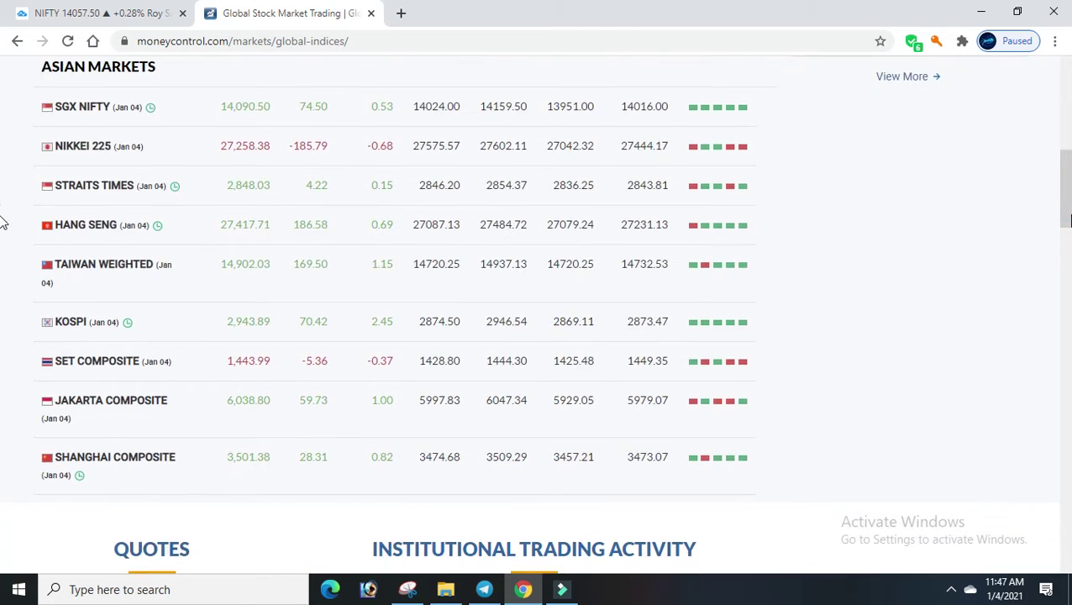
Return to the FII & DII Activity page, and open the Market Action Dashboard
scroll(2, 194, "up", 4)
scroll(3, 176, "up", 4)
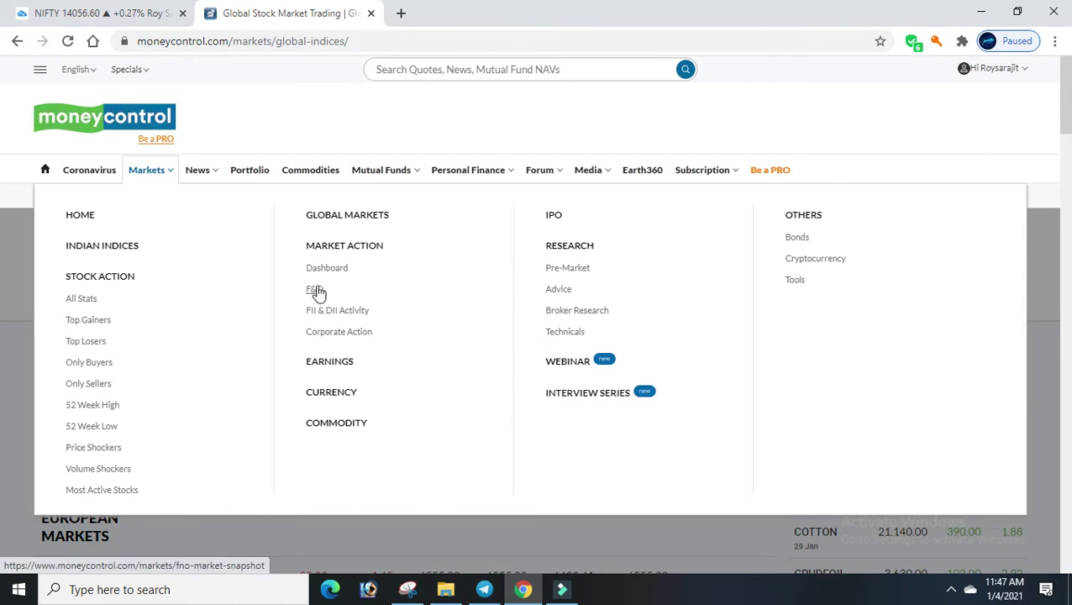
left_click(335, 316)
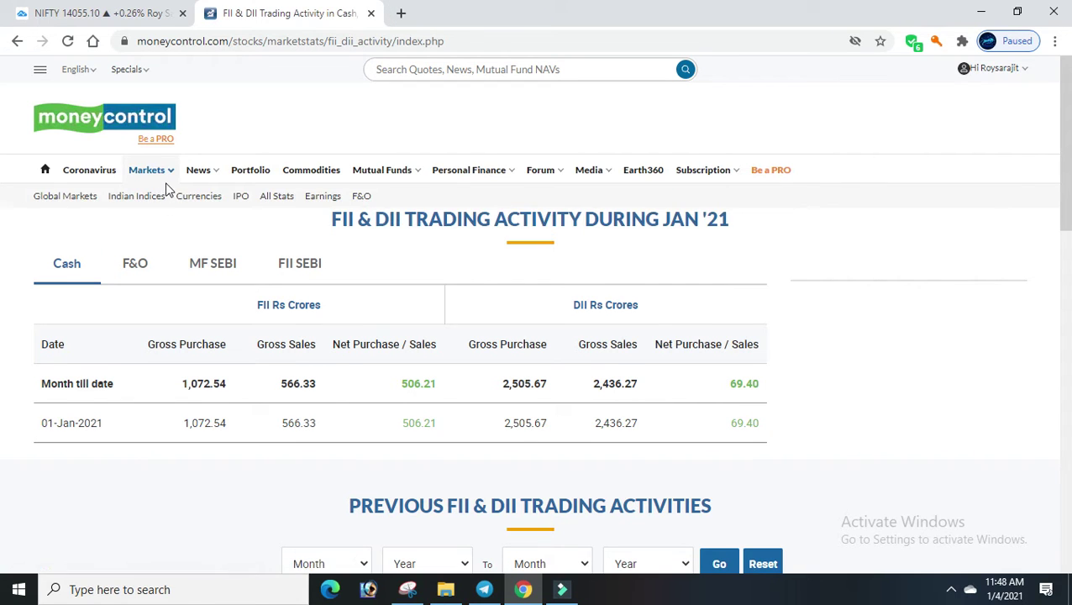
mouse_move(167, 179)
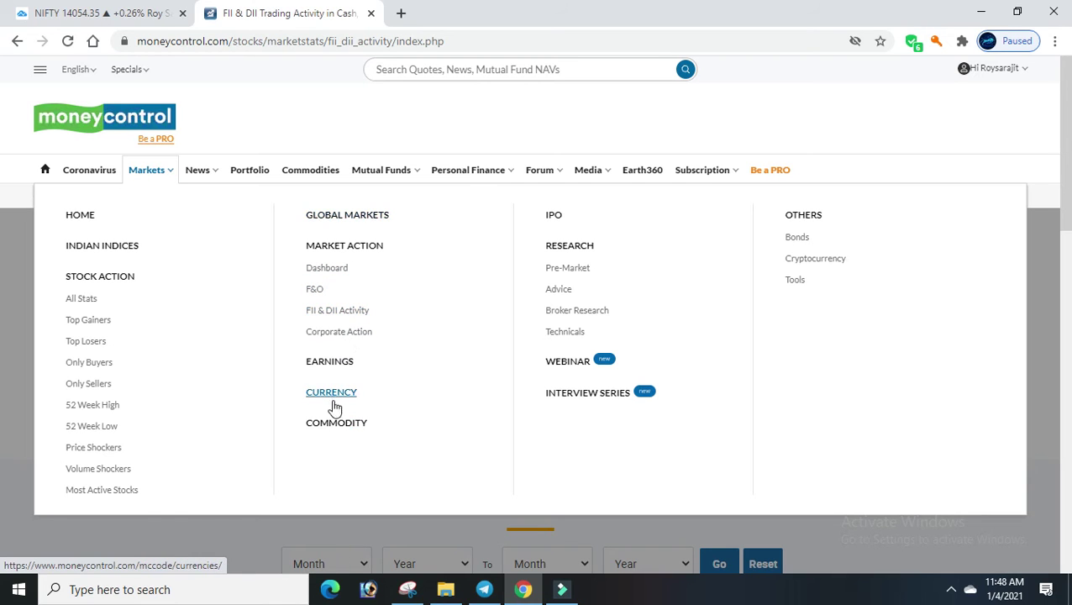
left_click(332, 271)
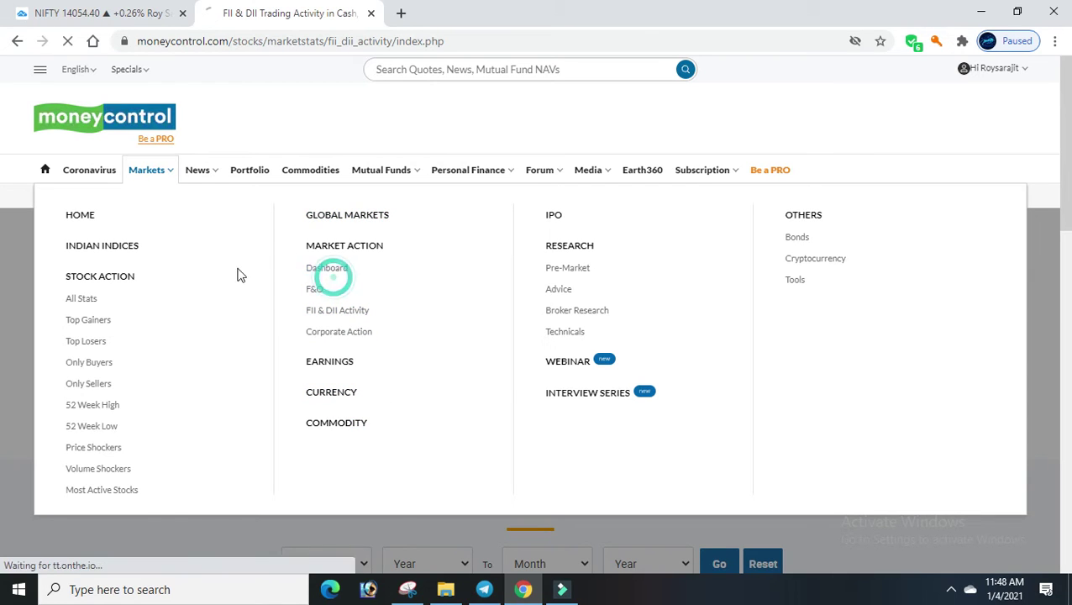
Replace the Moneycontrol page with StockEdge in a new browser tab and dismiss its notification request
left_click(401, 12)
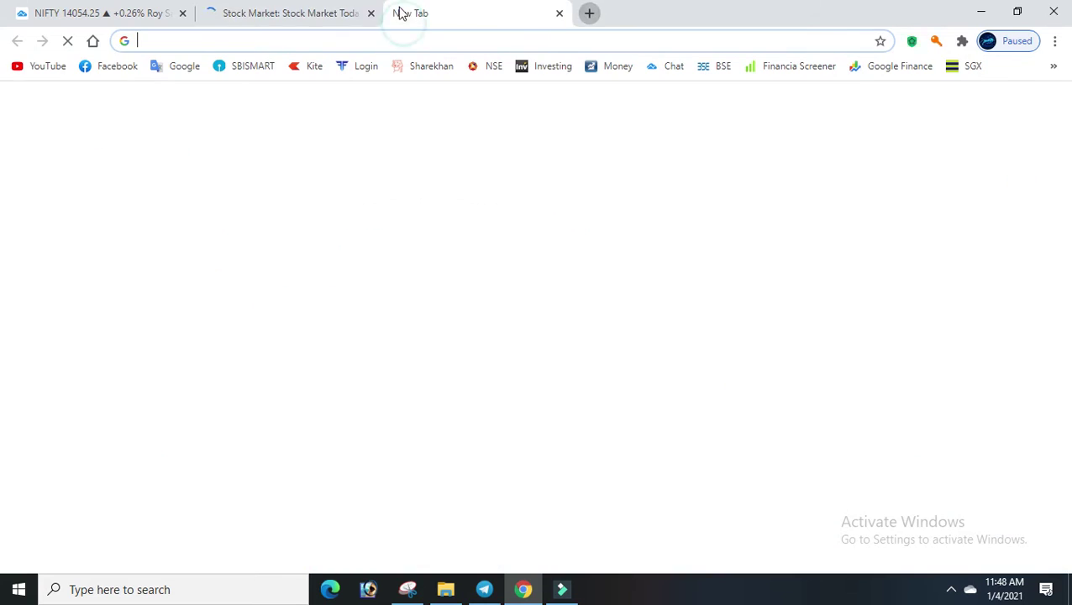
left_click(370, 14)
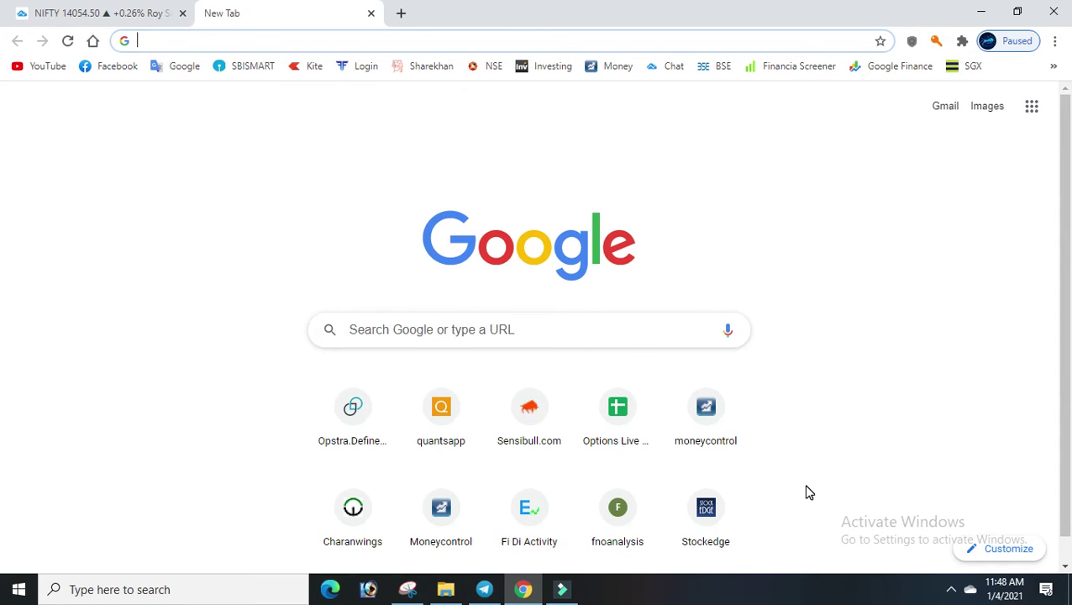
left_click(708, 511)
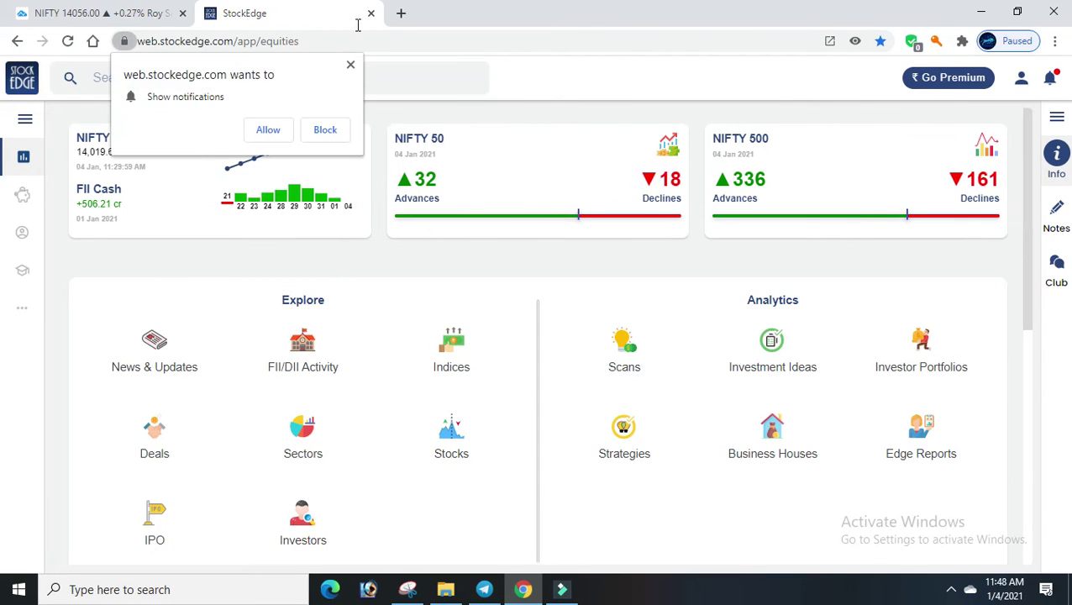
left_click(352, 65)
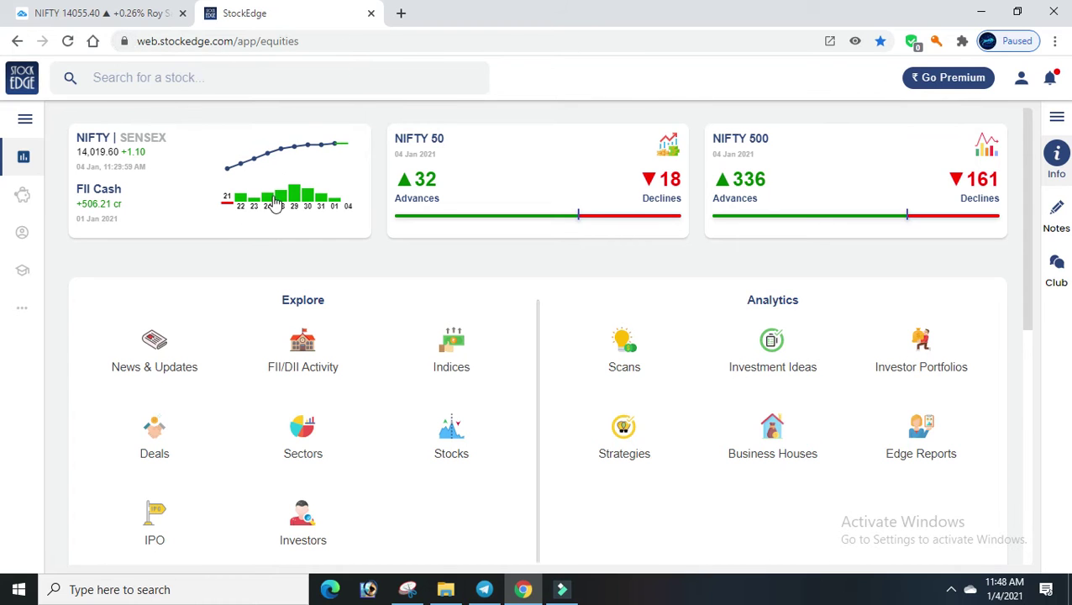
Open the Daily Updates from the NIFTY and FII Cash card and review the major NSE indices
left_click(280, 190)
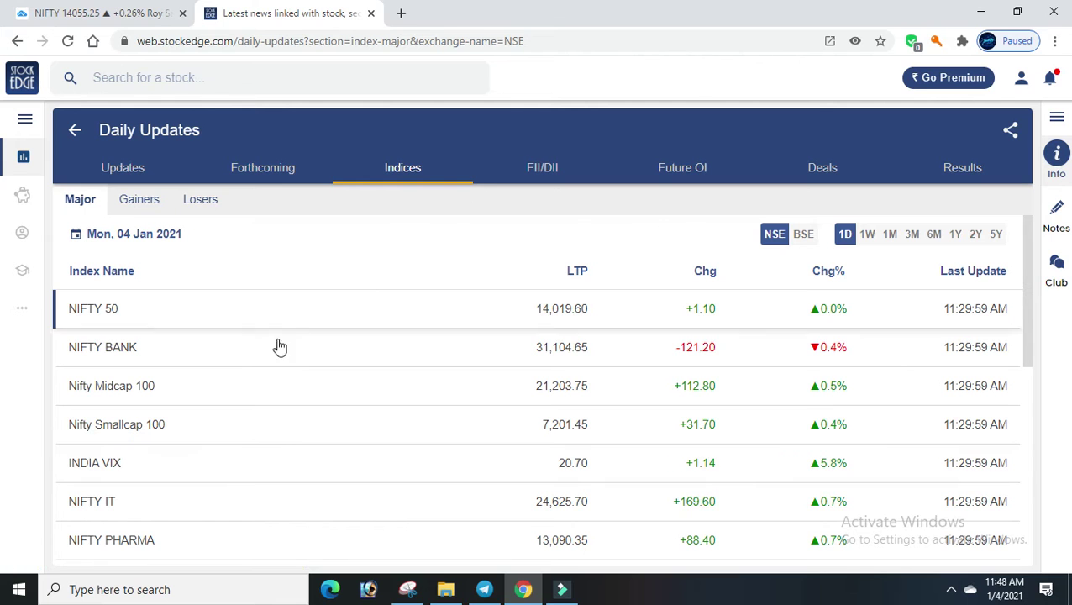
left_click_drag(1034, 266, 1067, 508)
left_click_drag(1067, 449, 1062, 176)
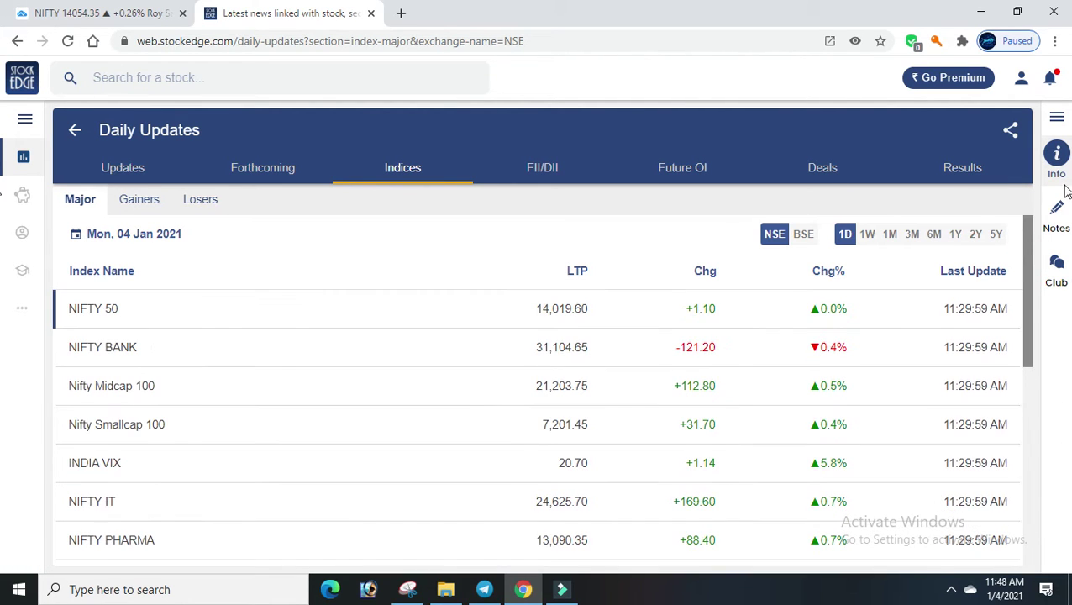
Review the daily FII/DII net buy/sell figures, dismiss the account sign-up dialog, and display the gross Future OI by participant
left_click(543, 179)
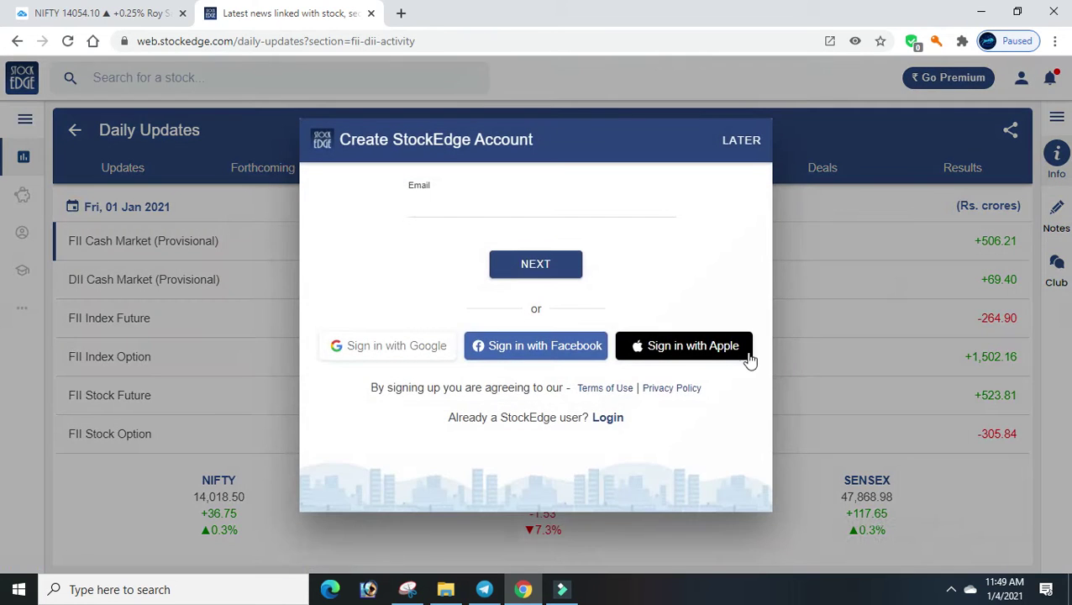
left_click(916, 400)
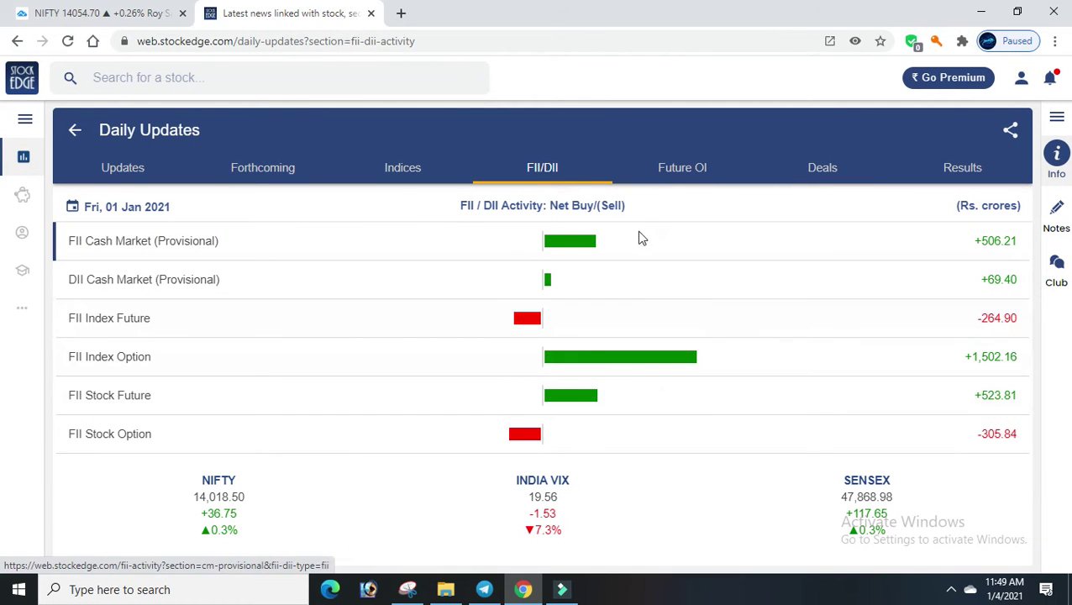
left_click(693, 173)
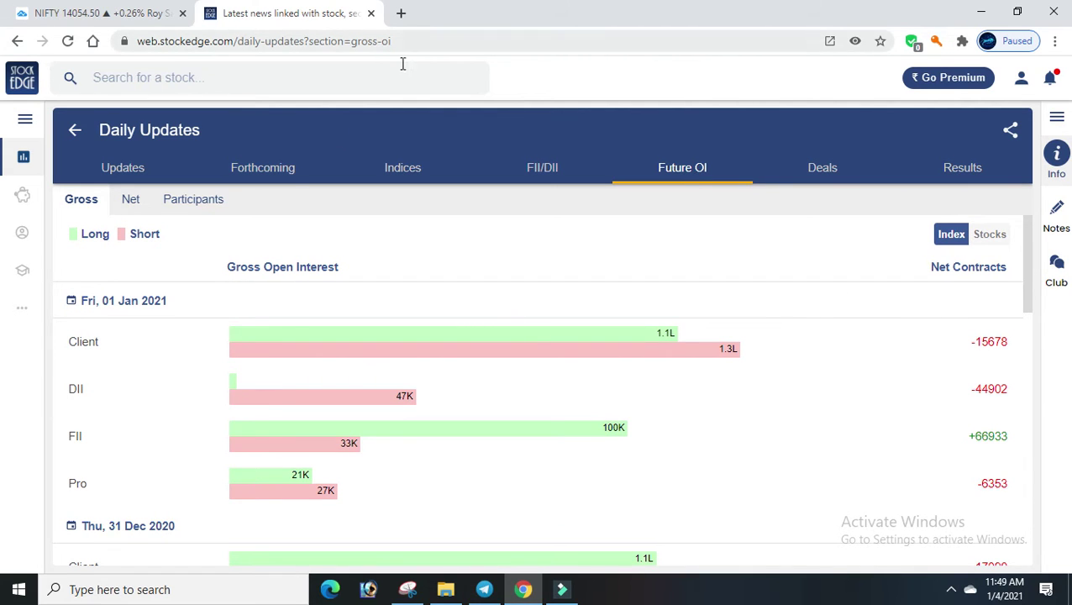
Open FII/DII Activity from the StockEdge home page and review the Daywise, CM Provisional (FII and DII) and CM SEBI data
left_click(75, 130)
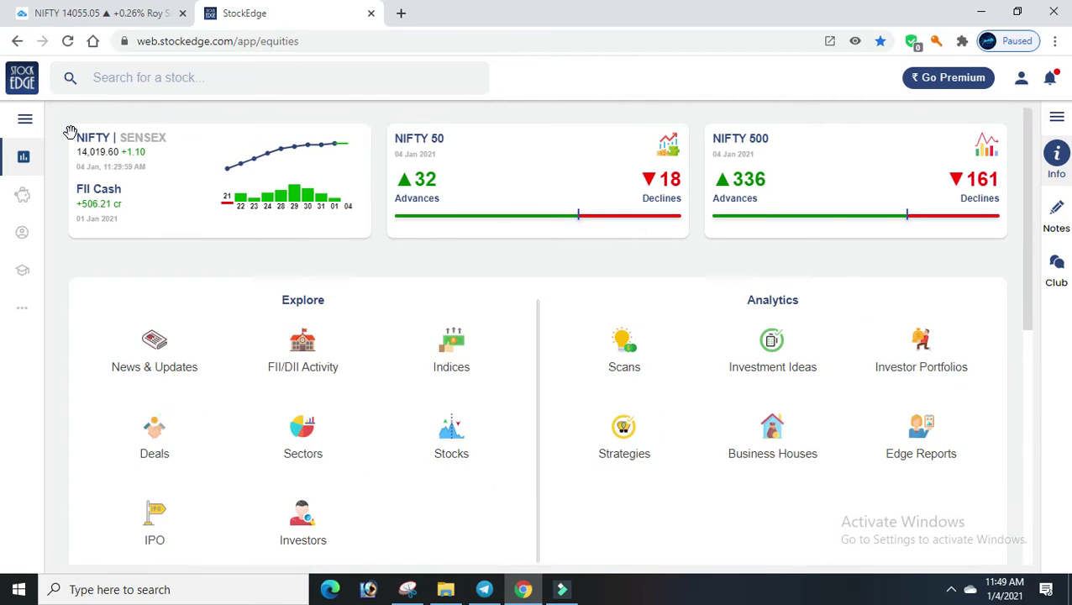
left_click(289, 357)
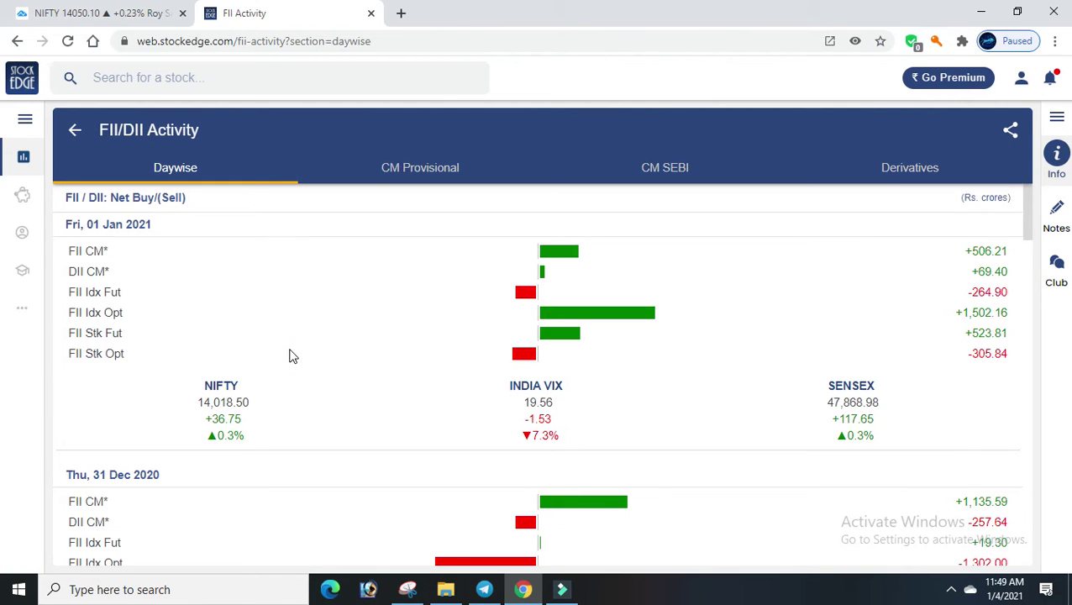
left_click(438, 168)
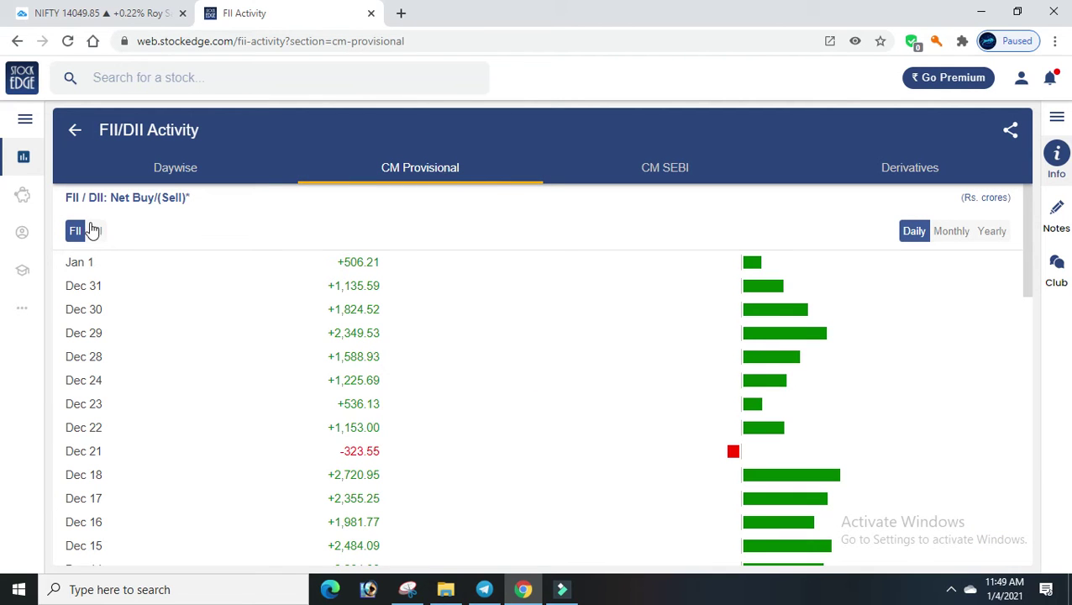
left_click(96, 232)
left_click(74, 235)
left_click(645, 169)
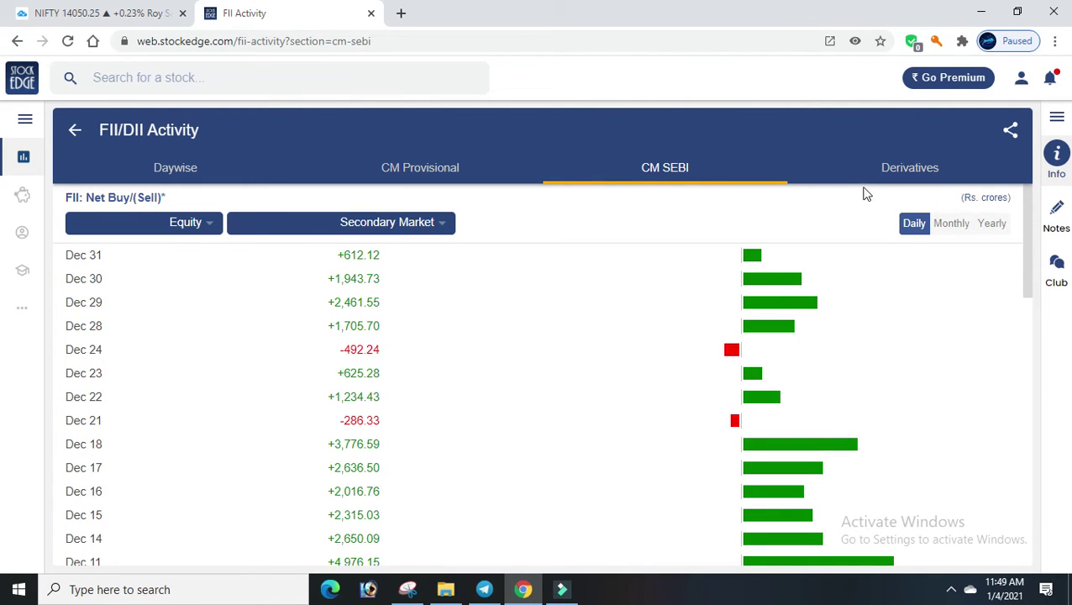
Display the FII Index Future derivatives data and examine the net figure for 01 Jan 2021
left_click(901, 171)
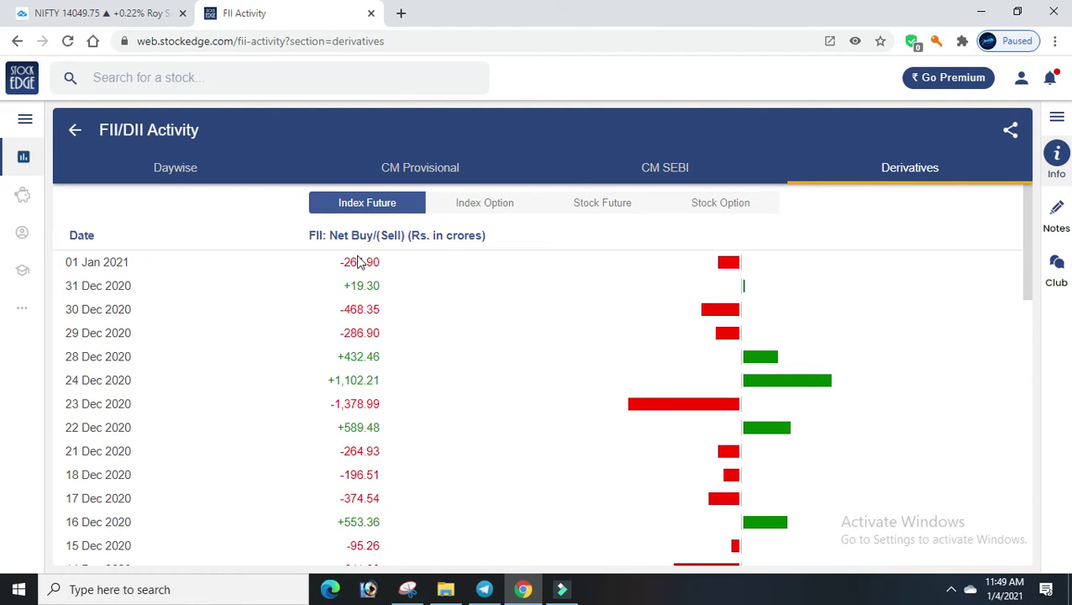
left_click(331, 262)
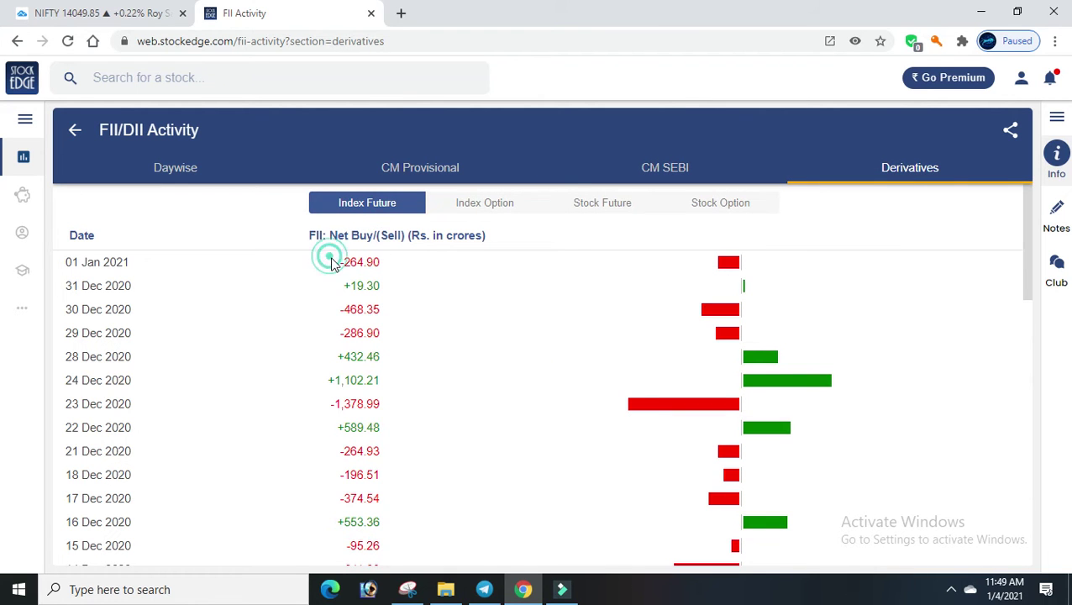
left_click(401, 266)
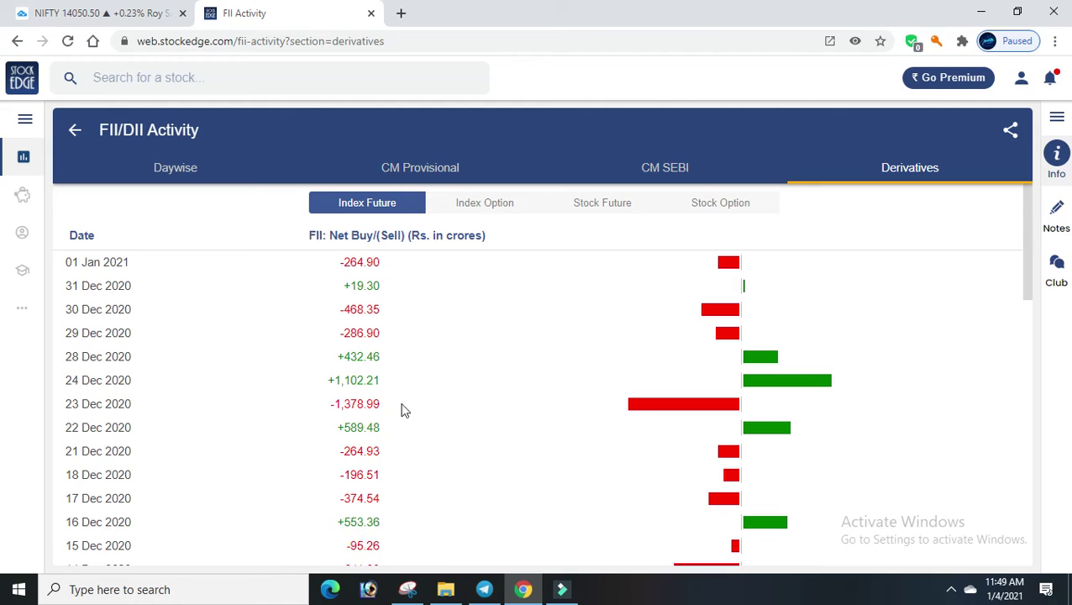
View FII's net buy/sell history for Index Option, Stock Future and Stock Option in turn
left_click(483, 203)
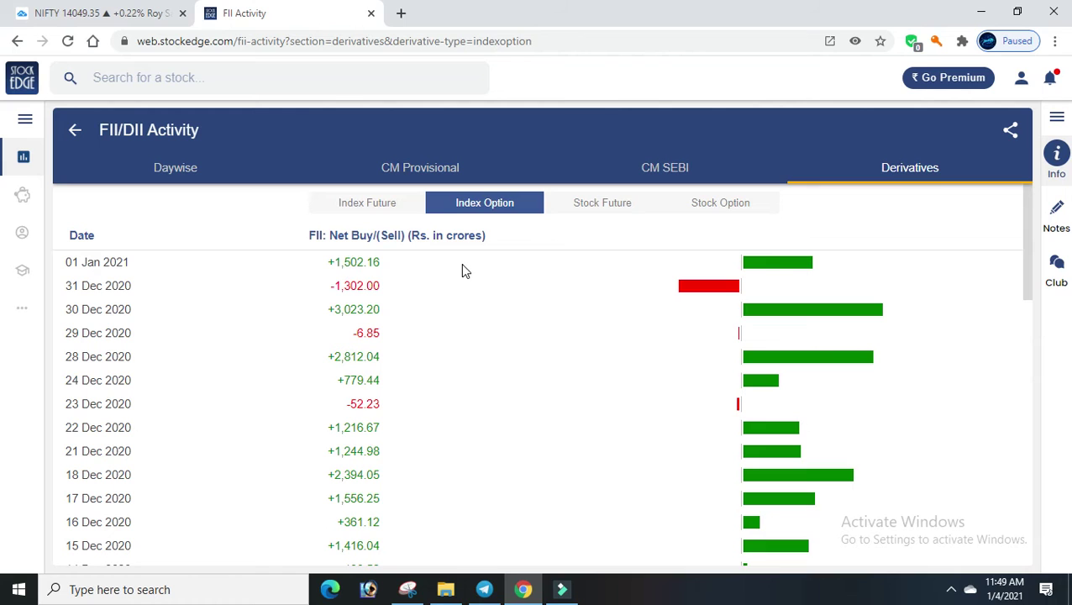
left_click(595, 208)
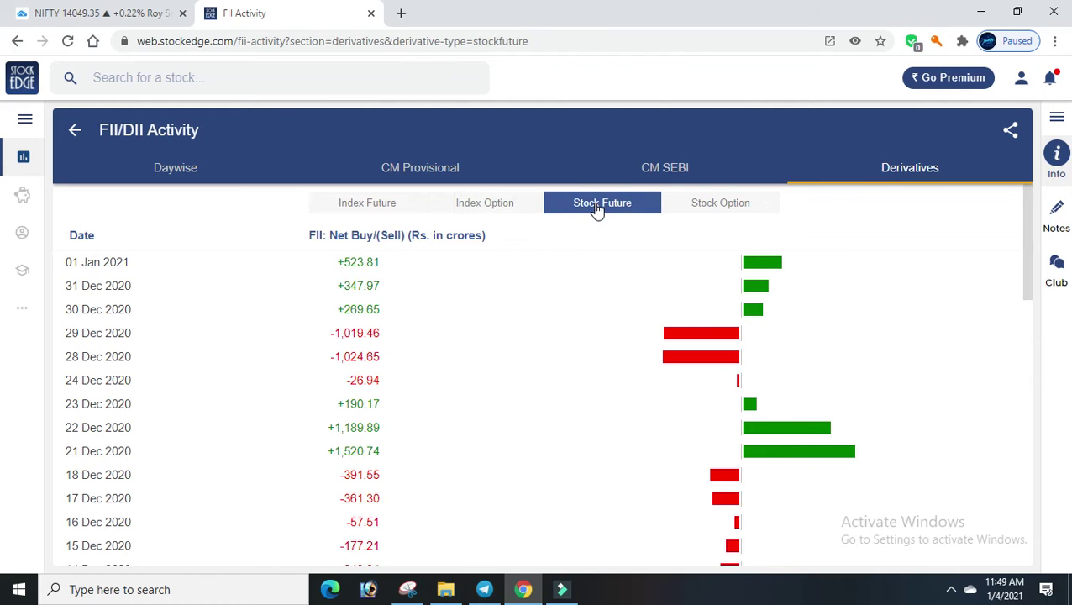
left_click(710, 212)
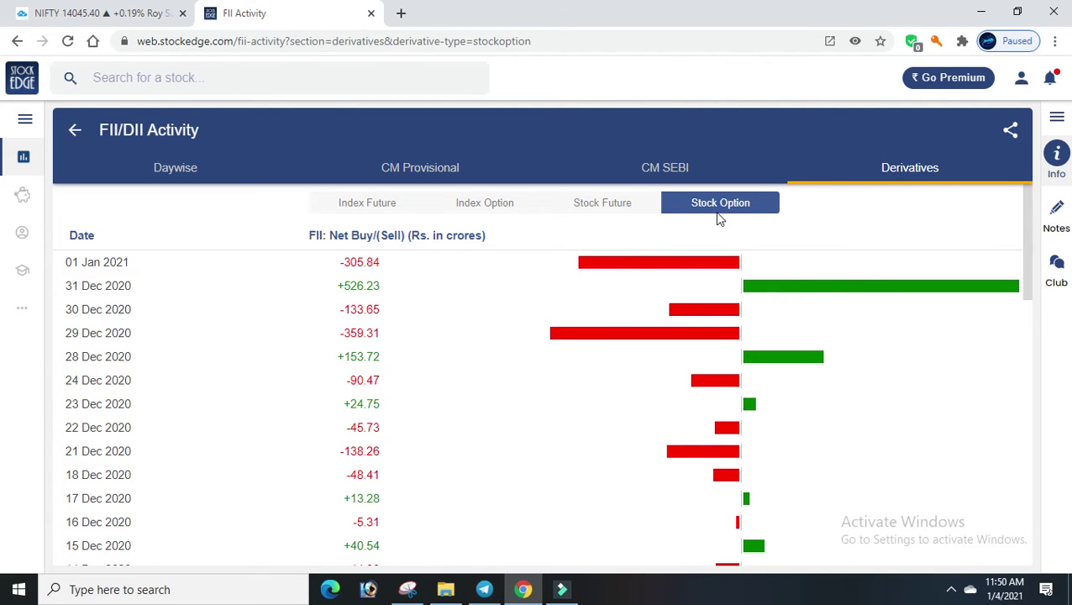
Recheck FII's Stock Future, Index Option and Index Future data, comparing the 01 Jan 2021 bars
left_click(598, 209)
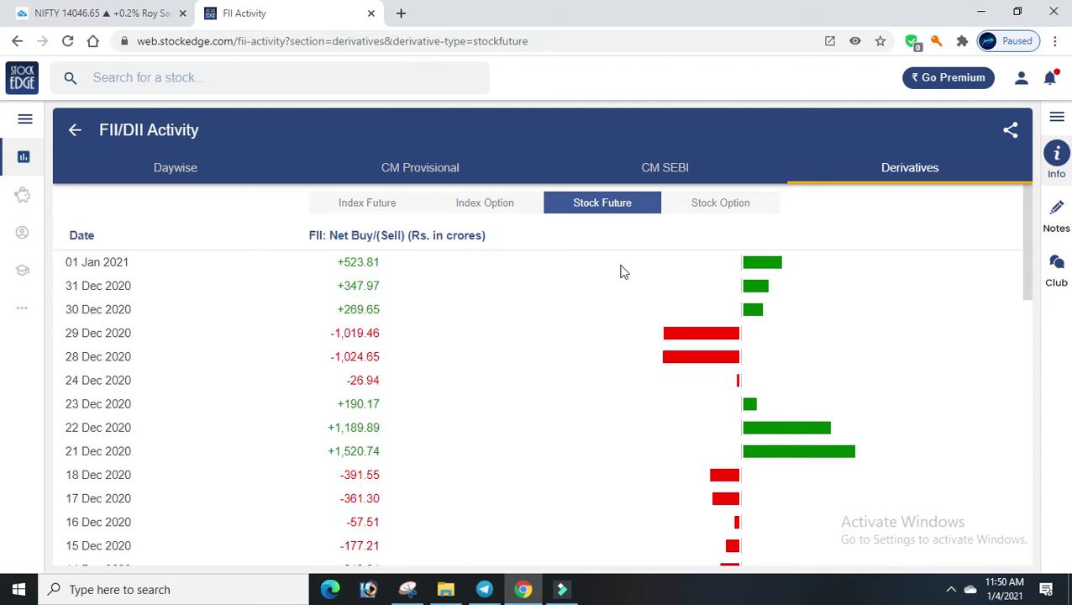
left_click(472, 212)
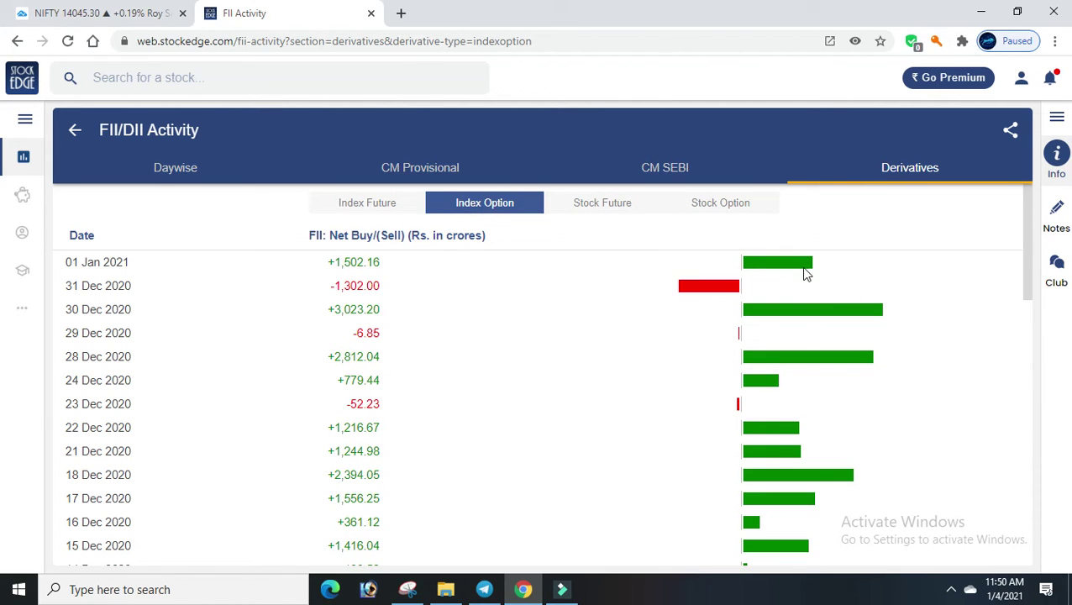
left_click(364, 215)
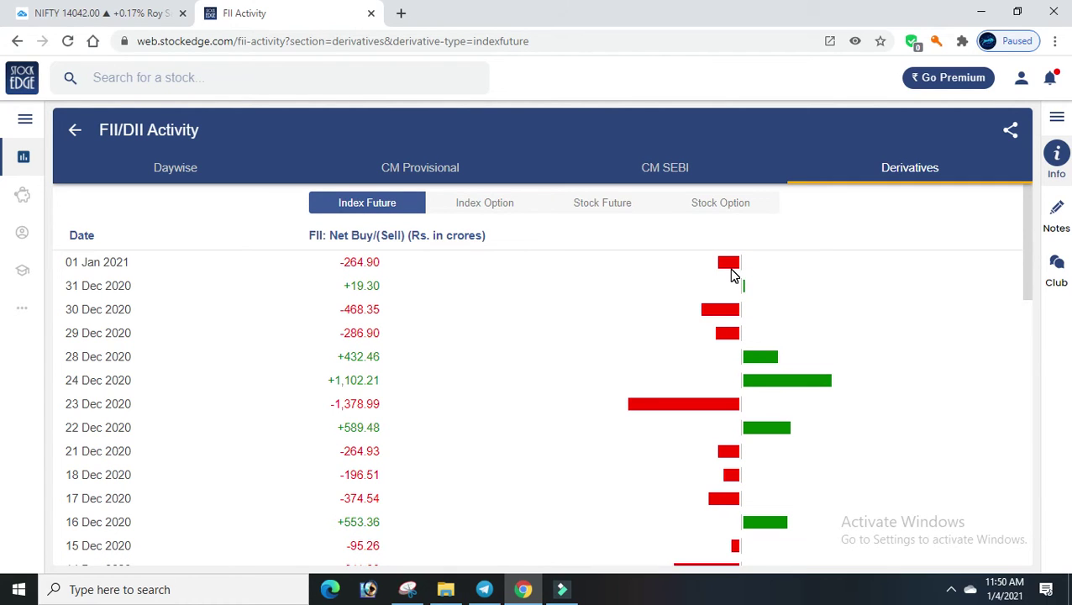
Open a blank new tab, close the StockEdge FII Activity tab and minimise the browser
left_click(730, 274)
left_click(904, 289)
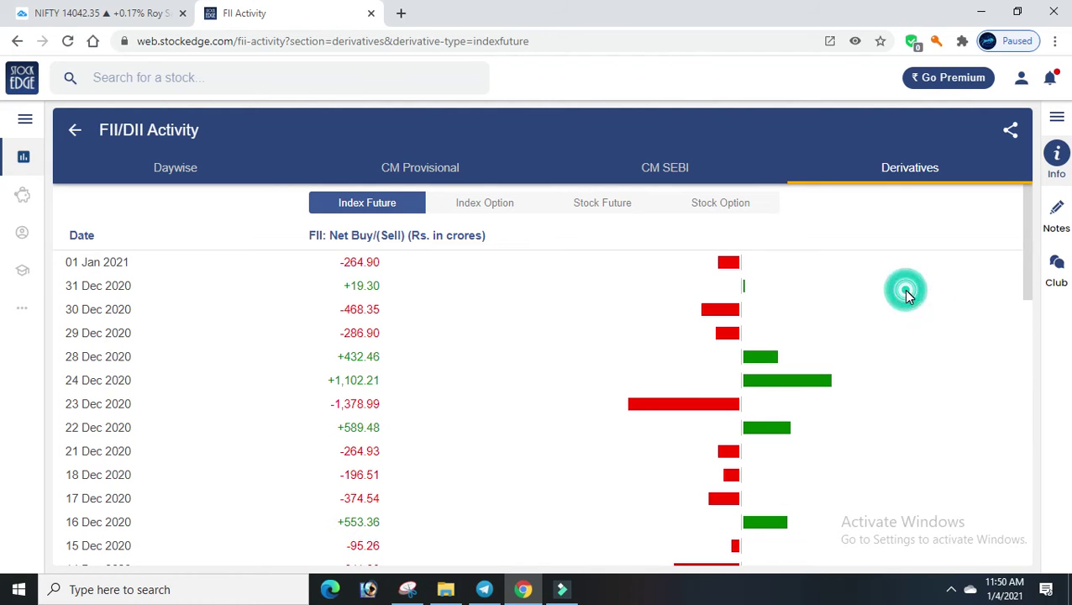
left_click(401, 14)
left_click(364, 17)
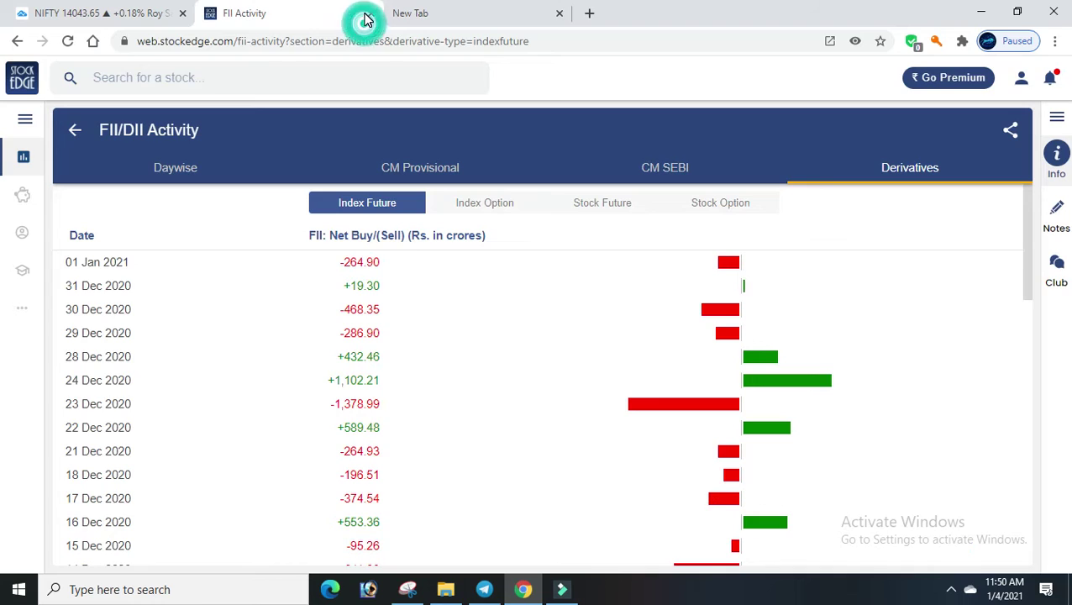
left_click(370, 14)
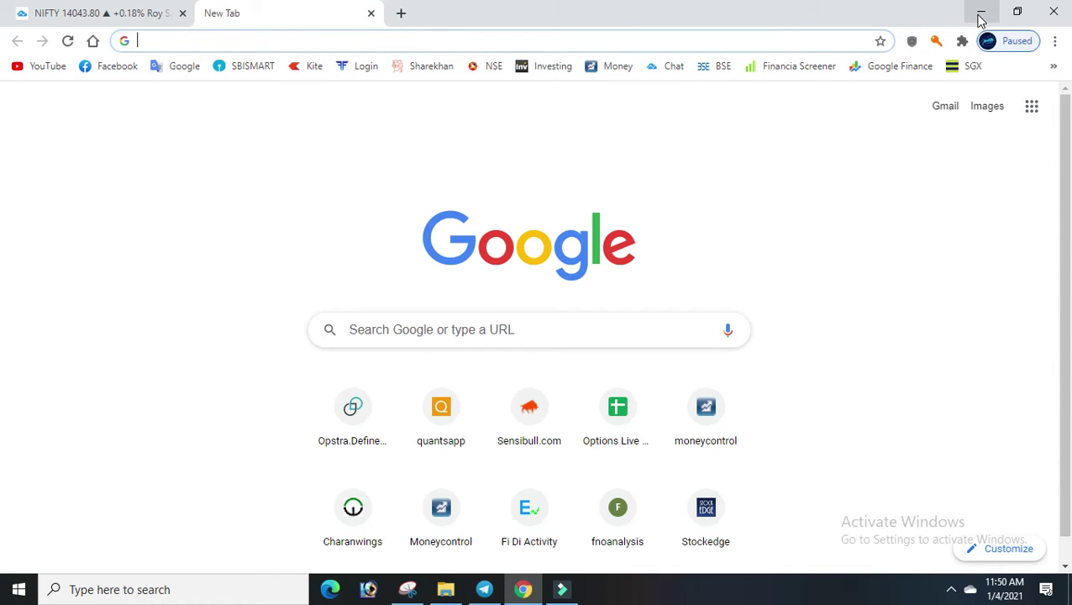
left_click(980, 13)
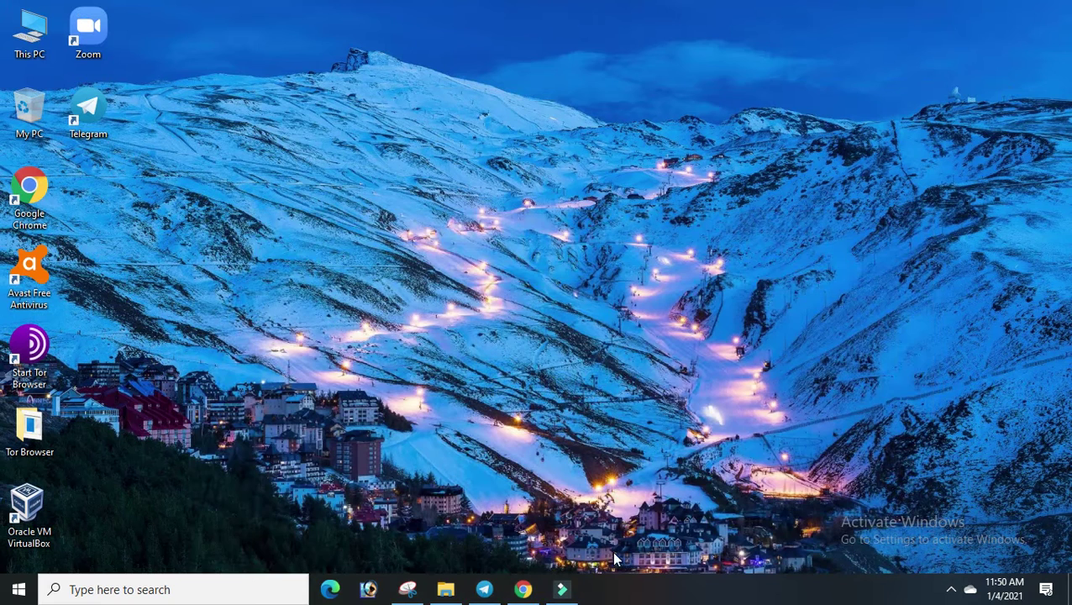
Switch to Telegram, open the first pinned option seller channel and find its January 3 market data photo album
left_click(482, 590)
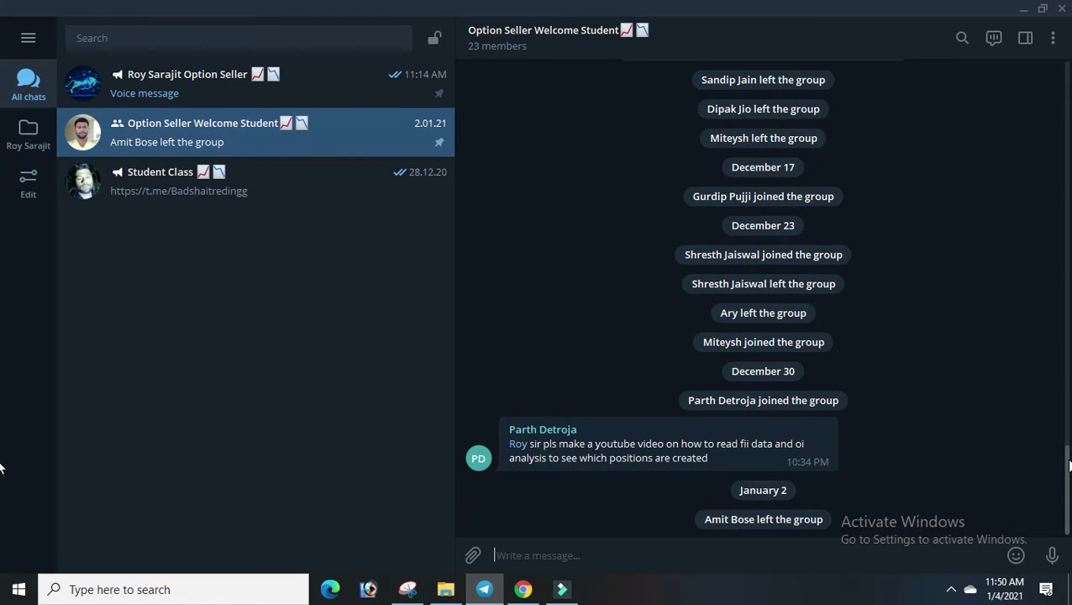
left_click(207, 107)
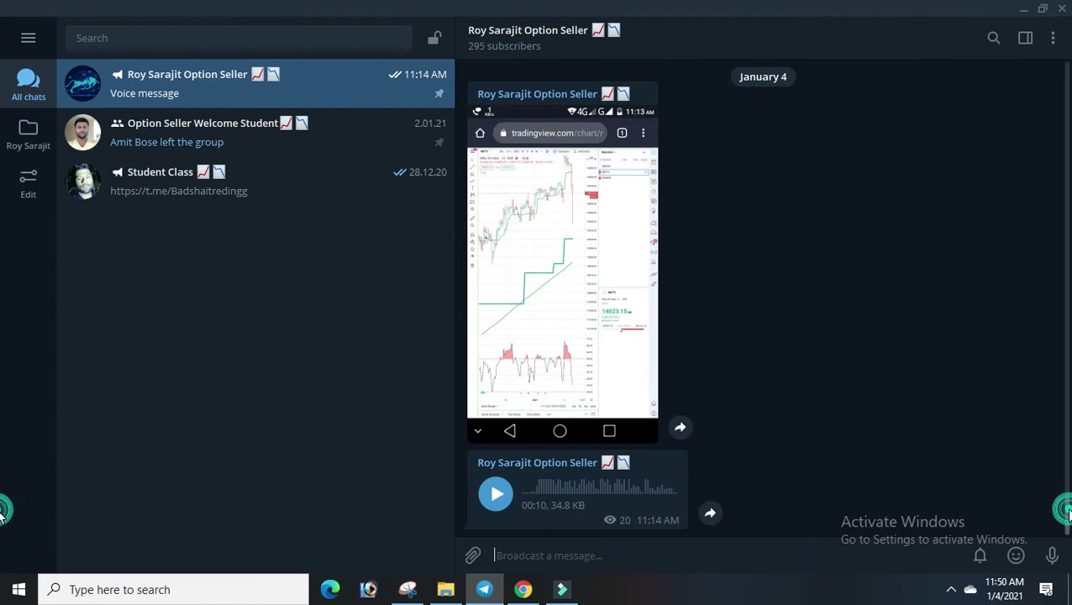
scroll(756, 294, "up", 10)
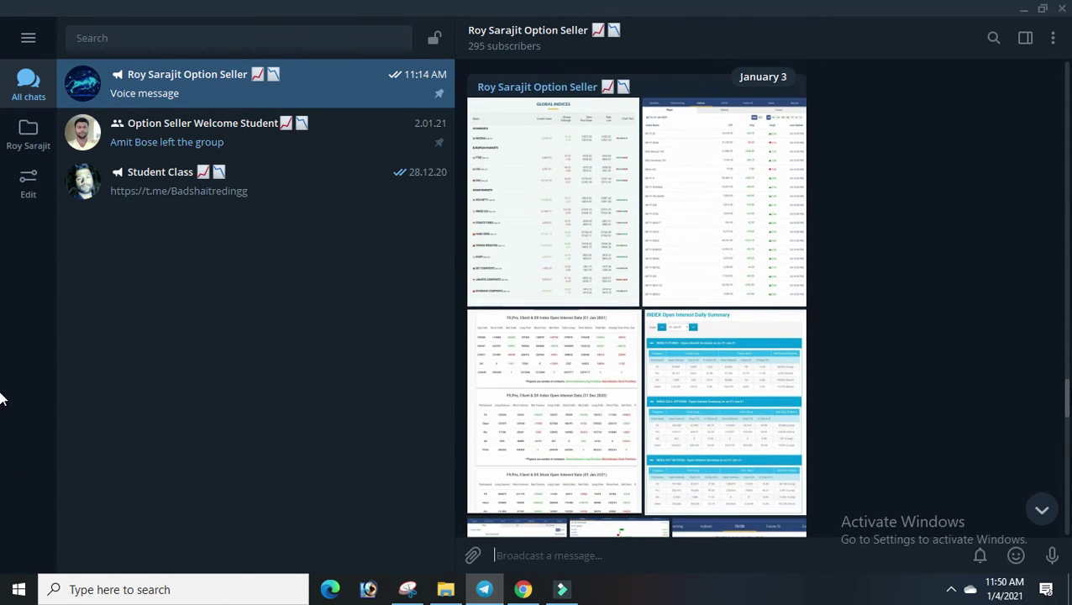
Enlarge the Global Indices photo and review it alongside the NSE major indices photo for 01 Jan 2021
left_click(574, 256)
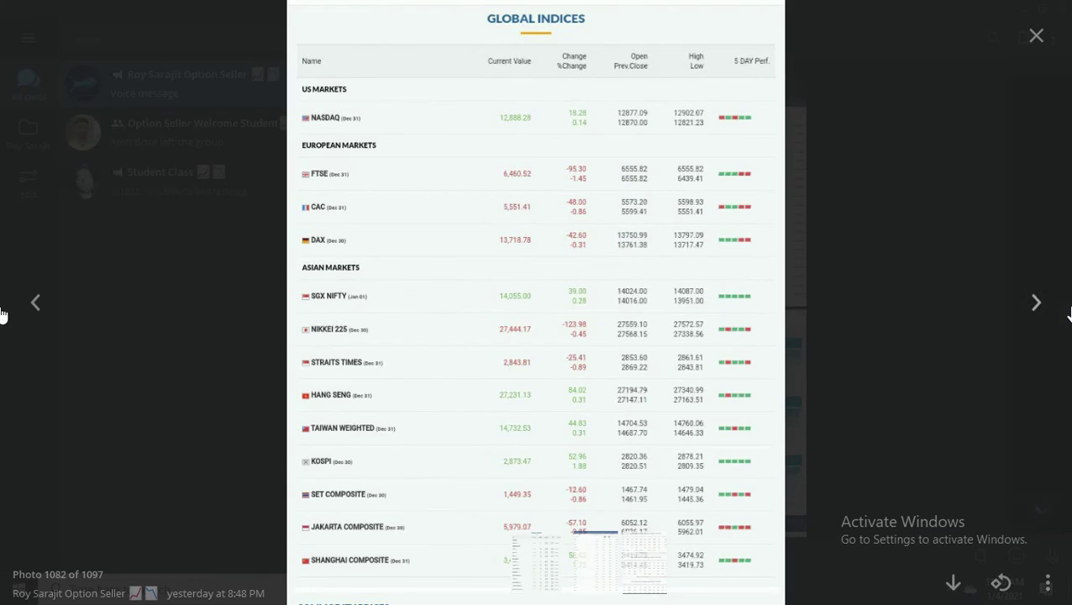
left_click(1040, 304)
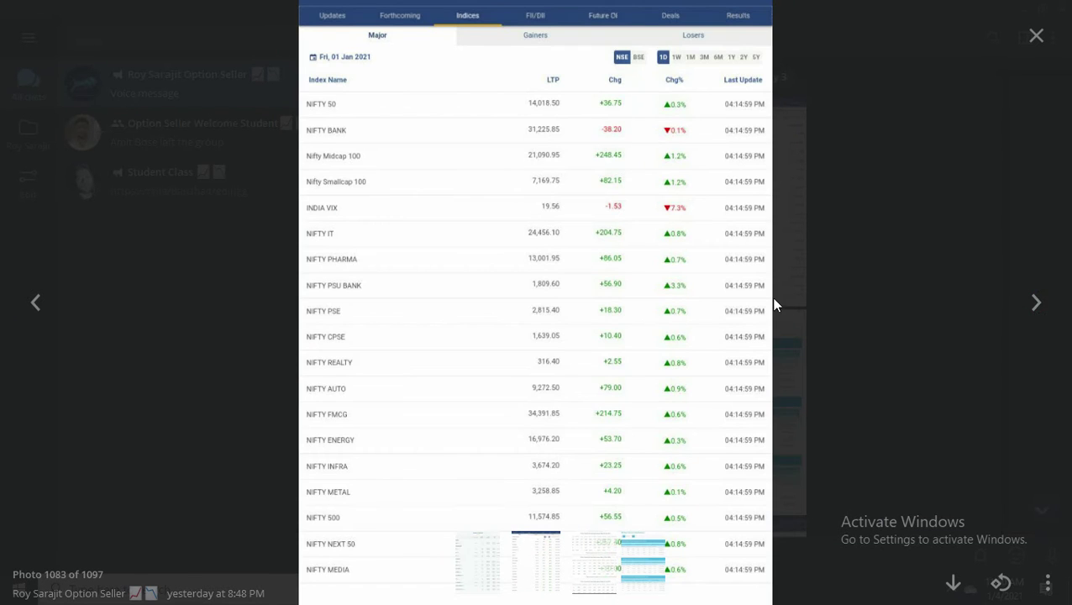
left_click(32, 305)
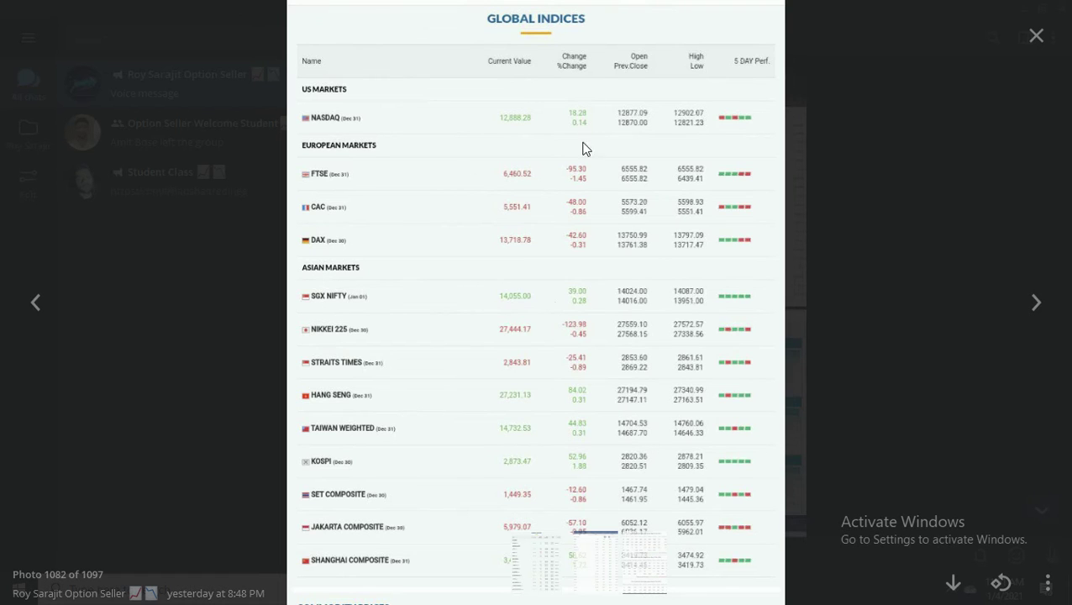
left_click(1054, 303)
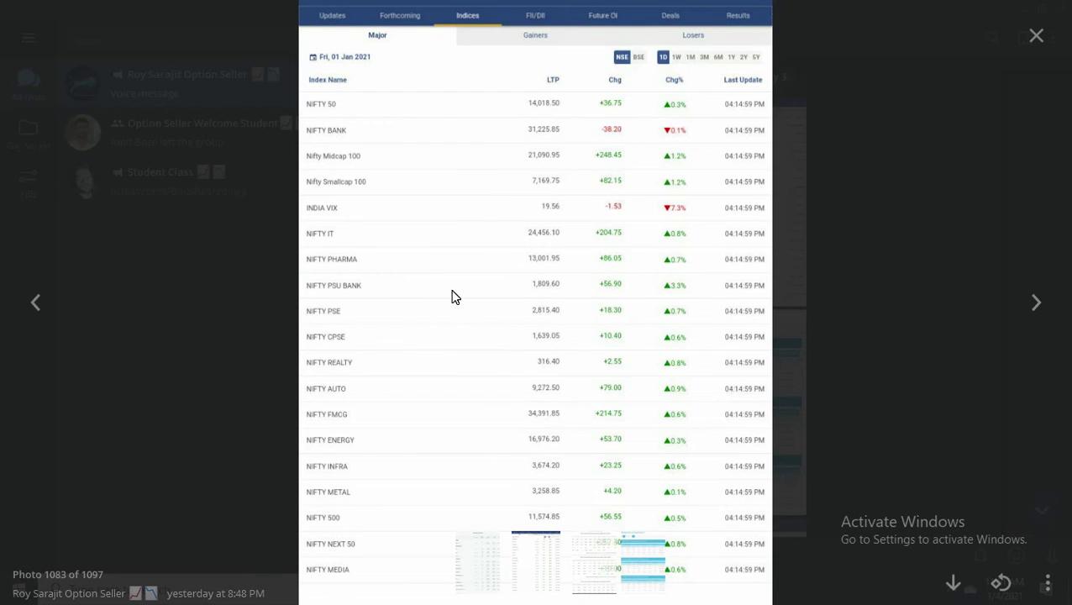
Review the album's participant-wise open interest, Future OI and FII/DII net buy/sell photos one after another
left_click(1036, 294)
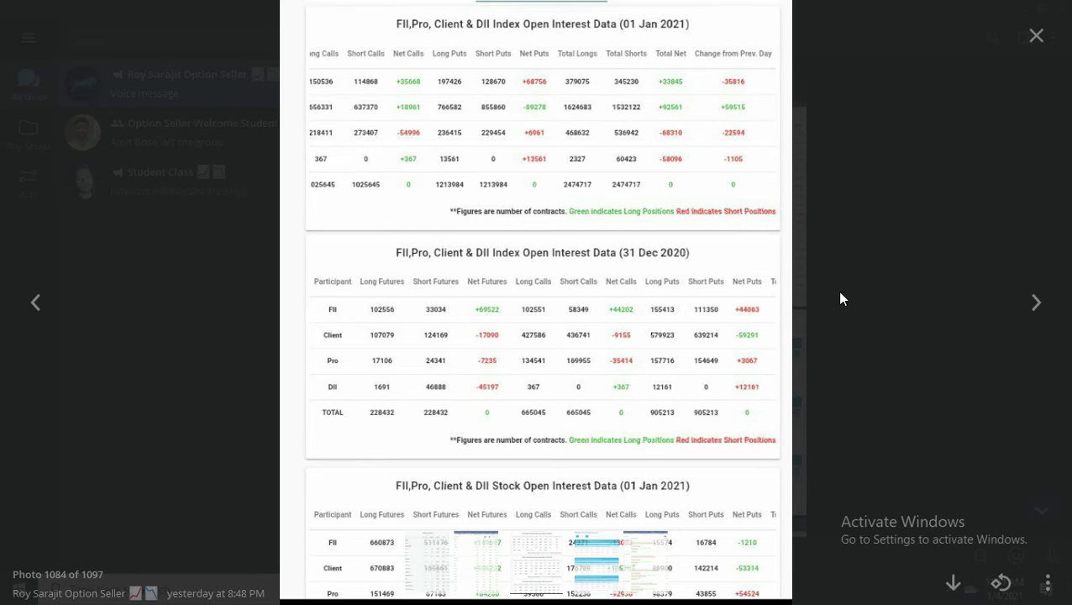
left_click(1038, 304)
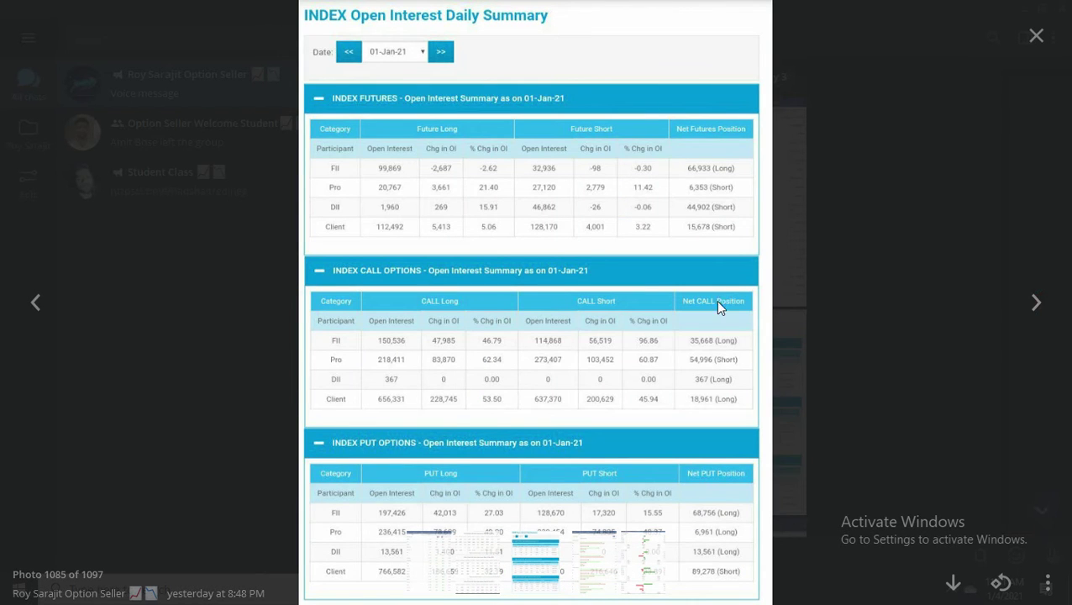
left_click(1046, 305)
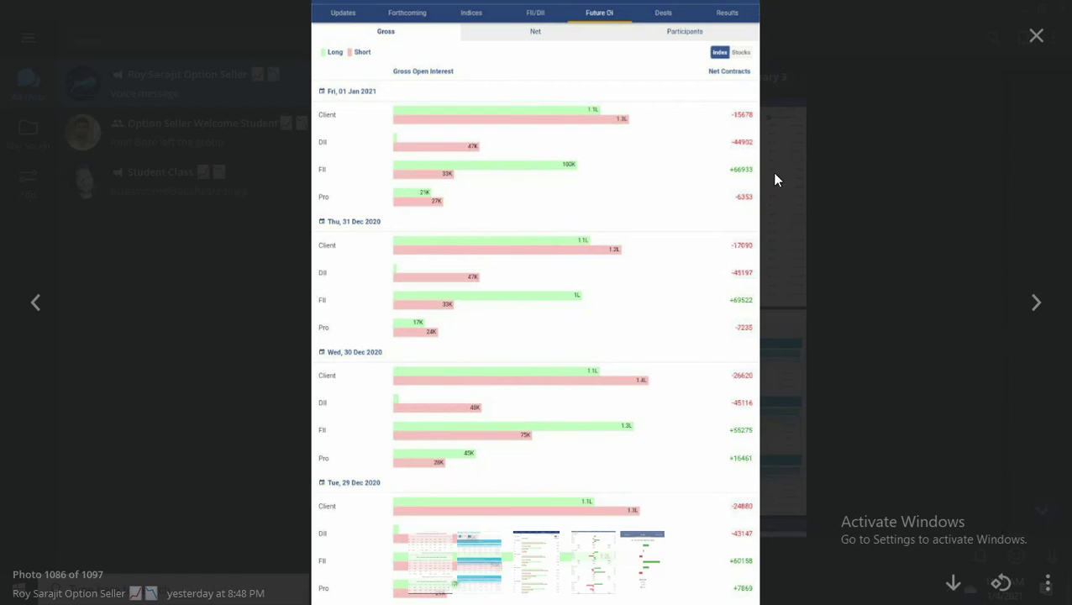
left_click(1044, 299)
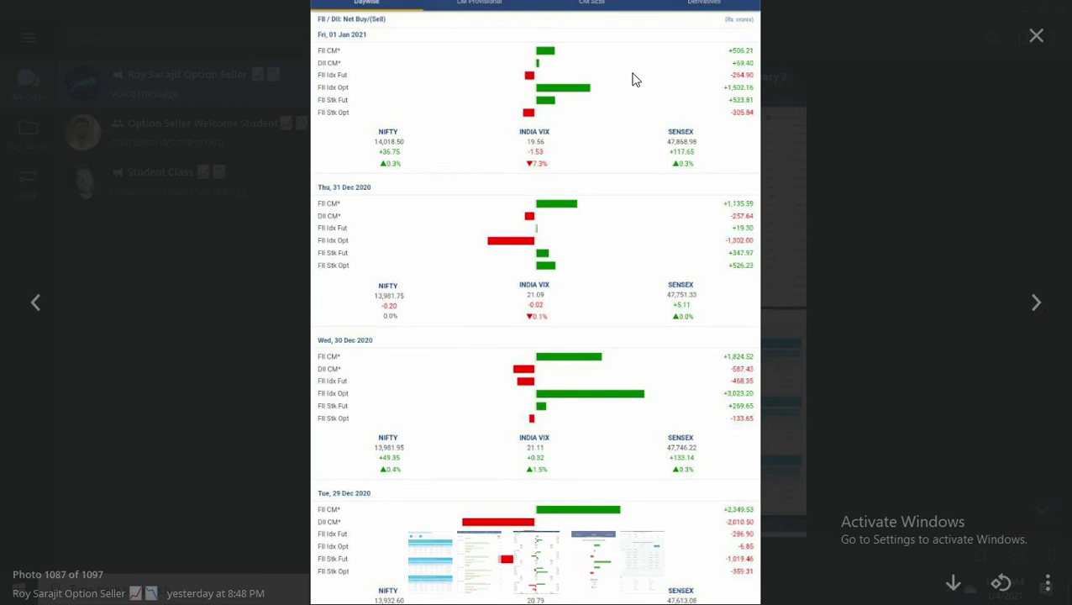
left_click(1055, 308)
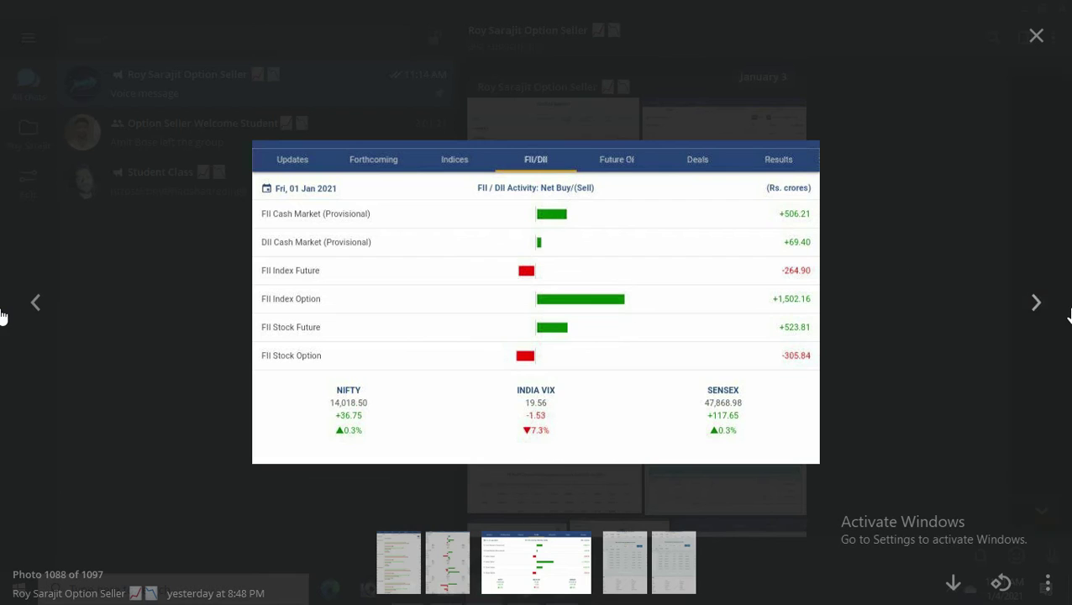
Review the FII and DII Cash and F&O, institutional trading, Index Put and annotated option chain photos, closing the viewer at the end
left_click(1067, 317)
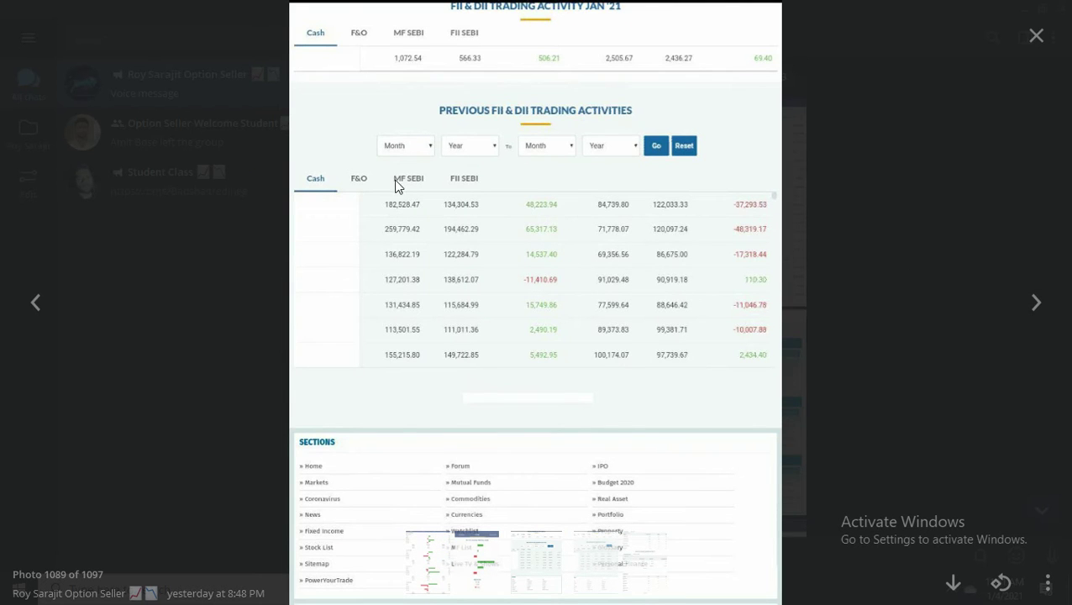
left_click(1031, 303)
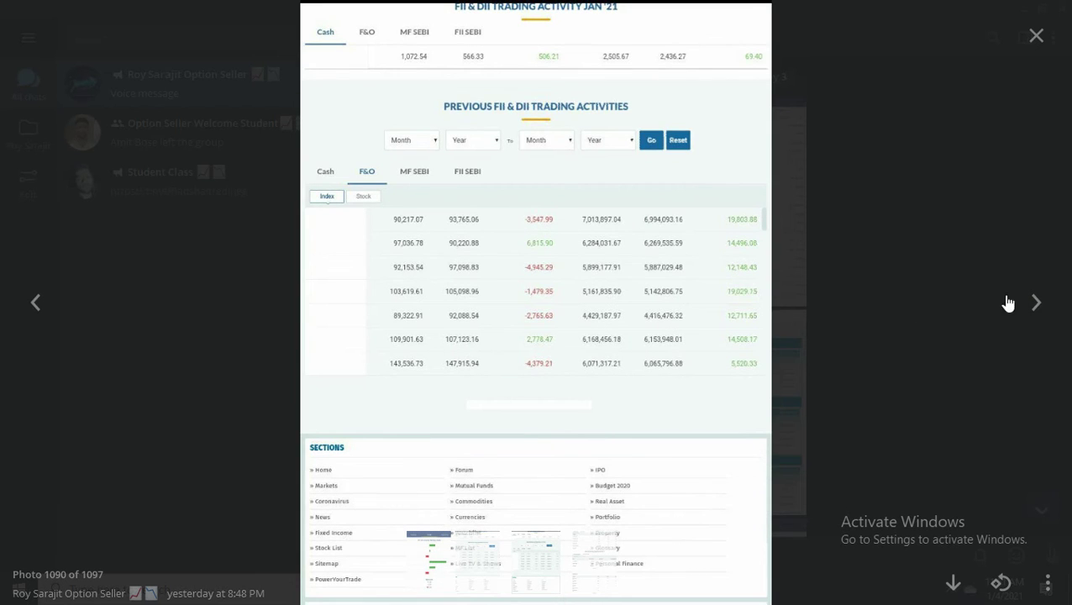
left_click(1035, 305)
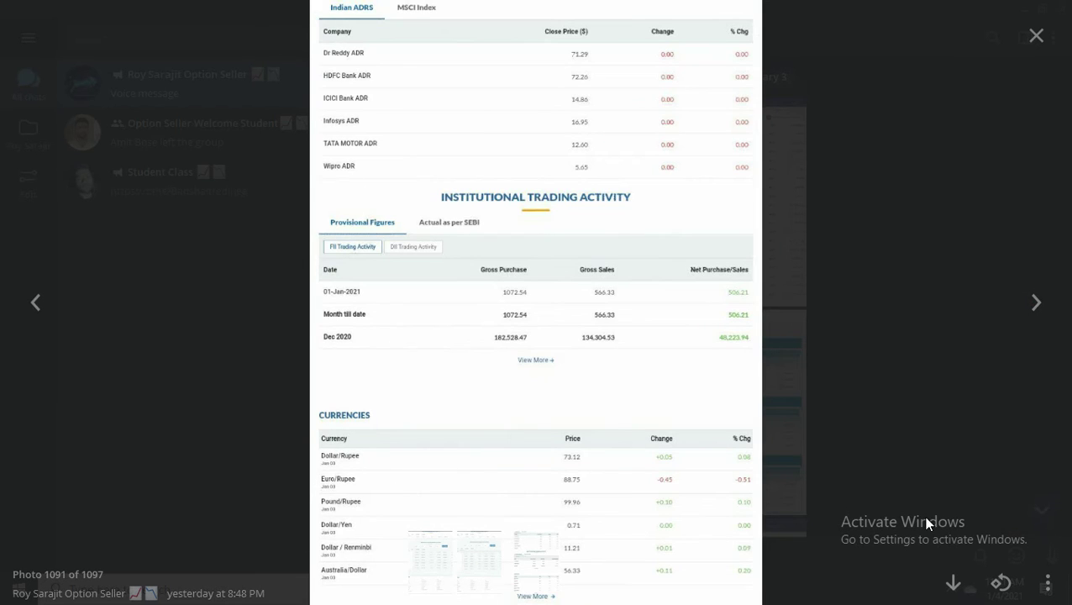
left_click(1038, 313)
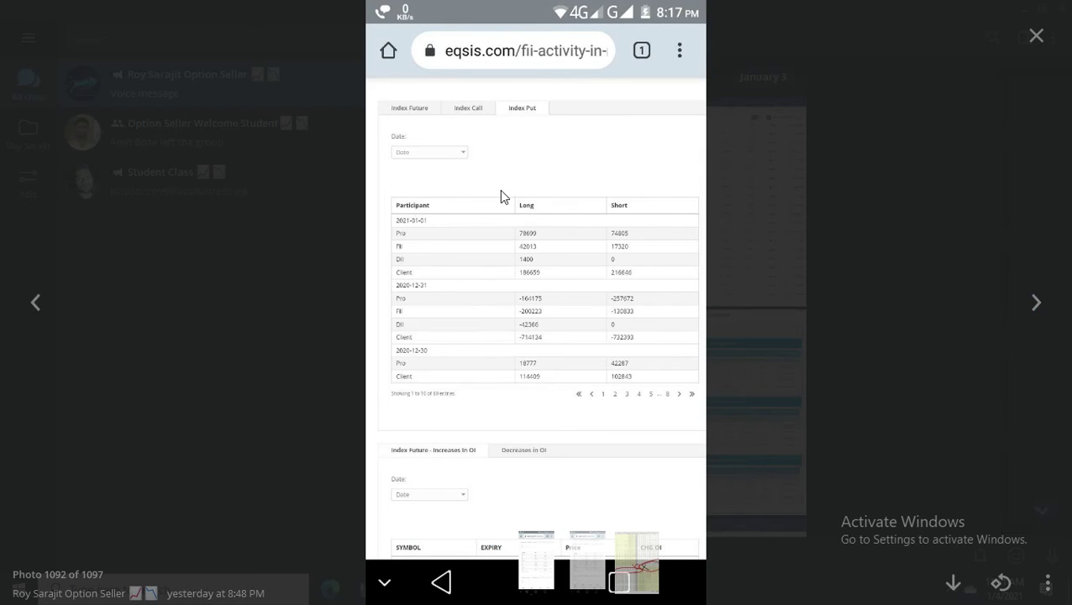
key("Right")
key("Right")
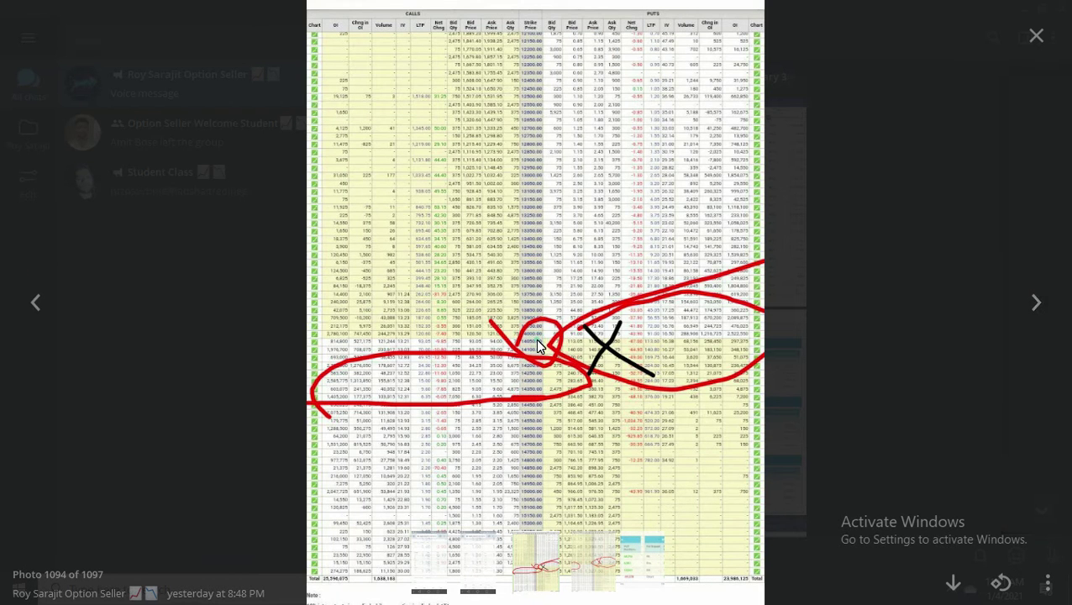
key("Escape")
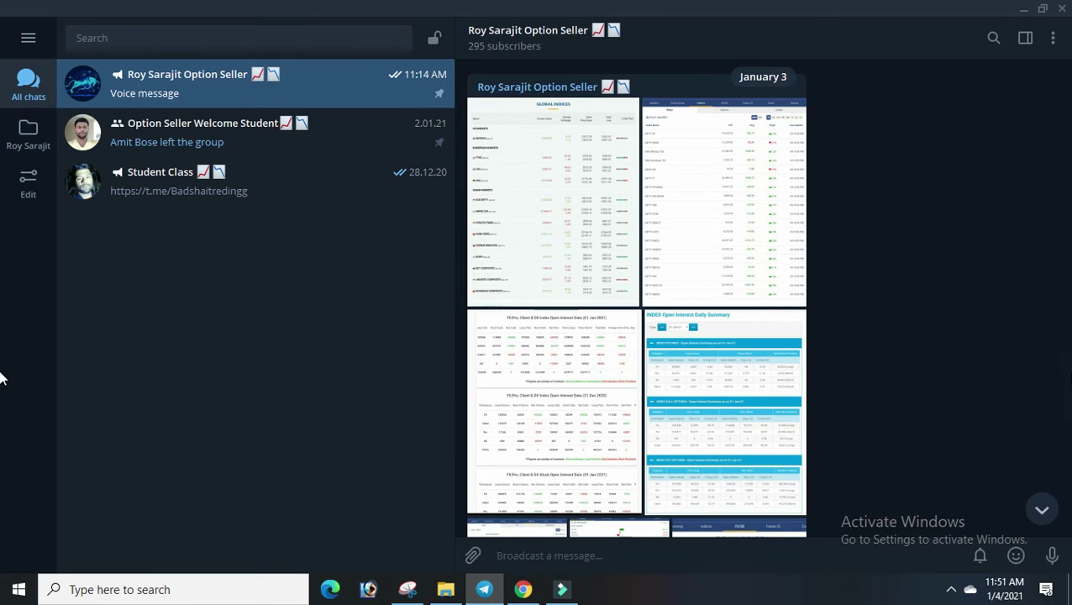
Find the marked-up option chain photos further down the album and examine the one with the black cross on the puts
scroll(0, 398, "up", 2)
scroll(2, 417, "down", 6)
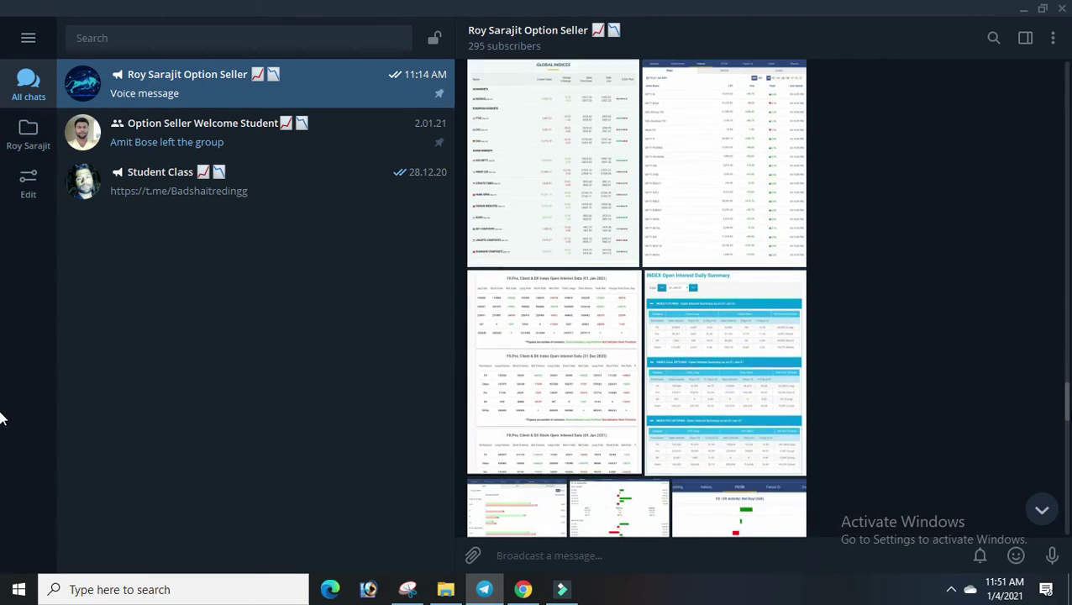
scroll(0, 448, "down", 5)
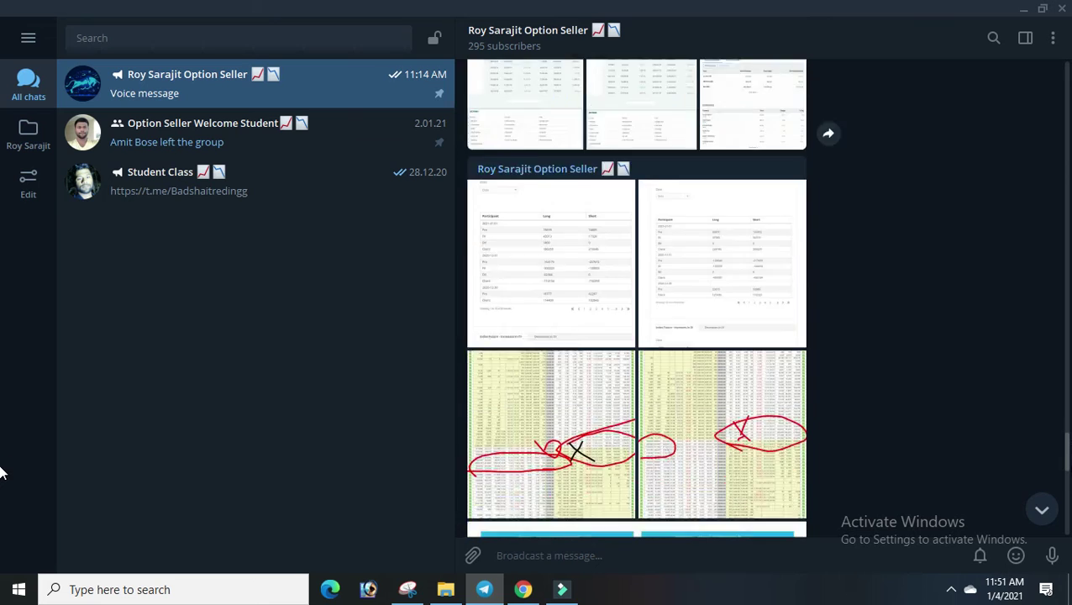
left_click(509, 274)
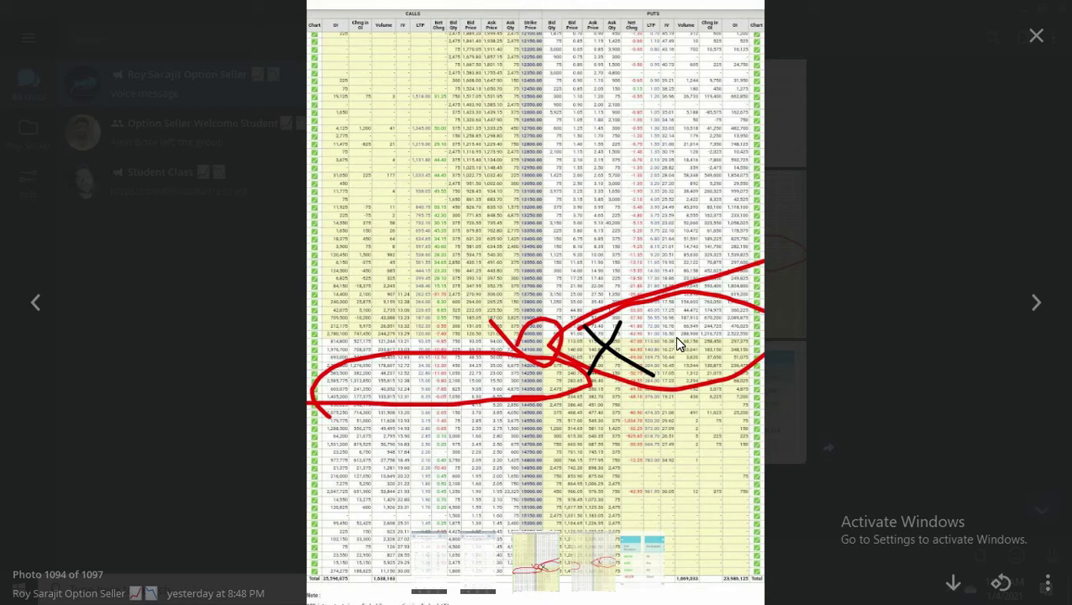
left_click(1039, 37)
Examine the second marked-up option chain photo and the Index and Stock Open Interest Positions photo
left_click(789, 263)
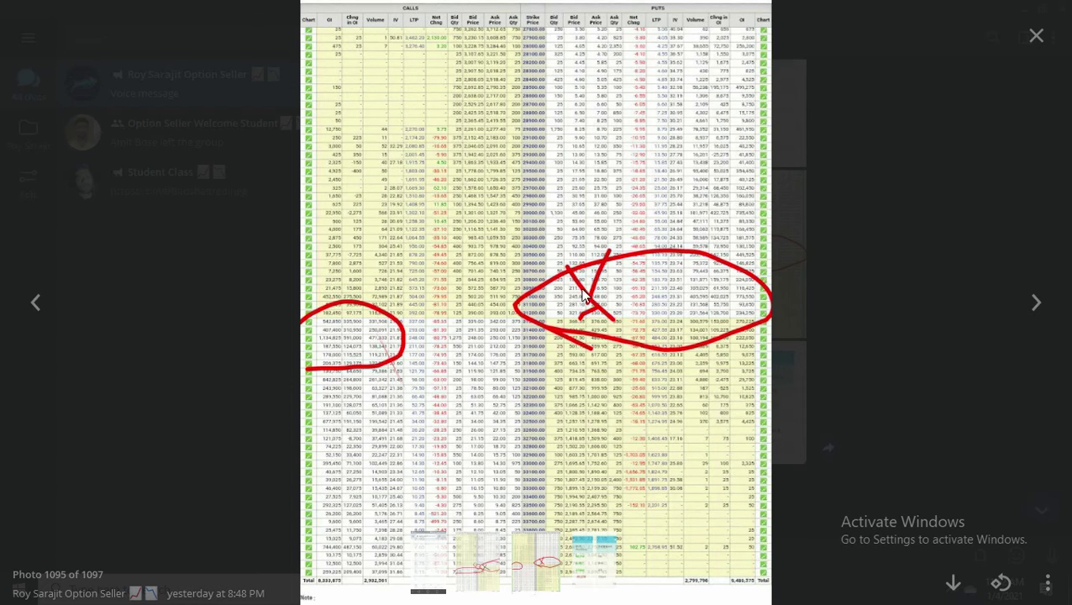
left_click(2, 8)
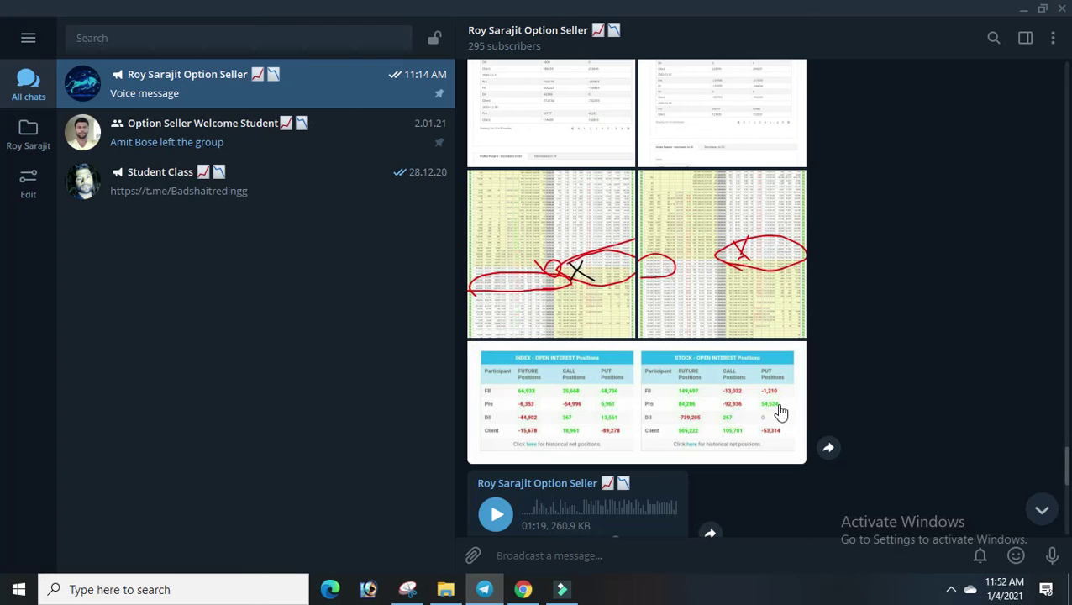
left_click(569, 405)
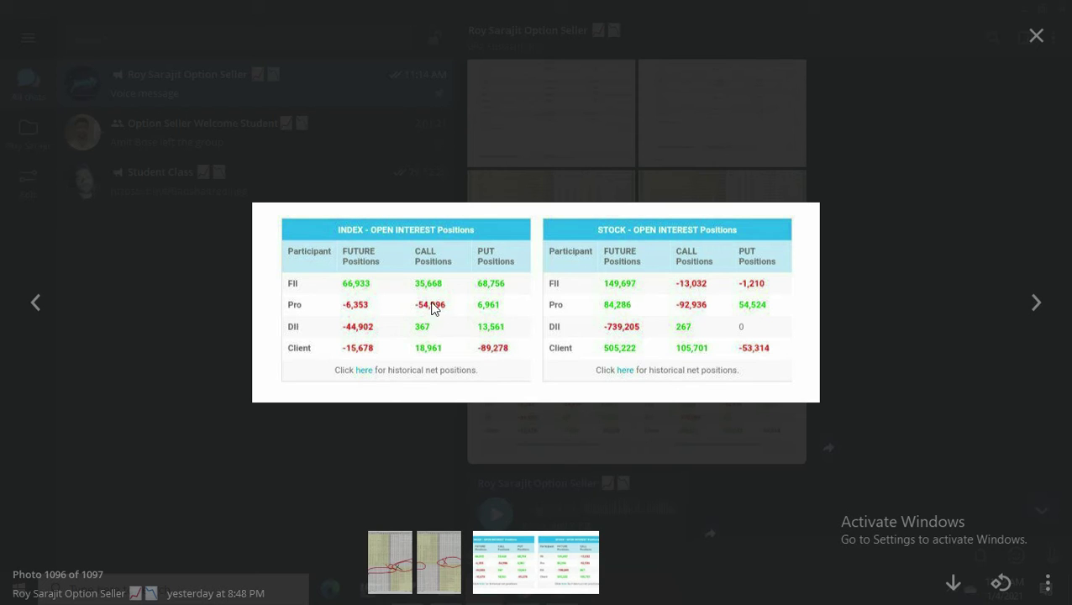
left_click(1035, 34)
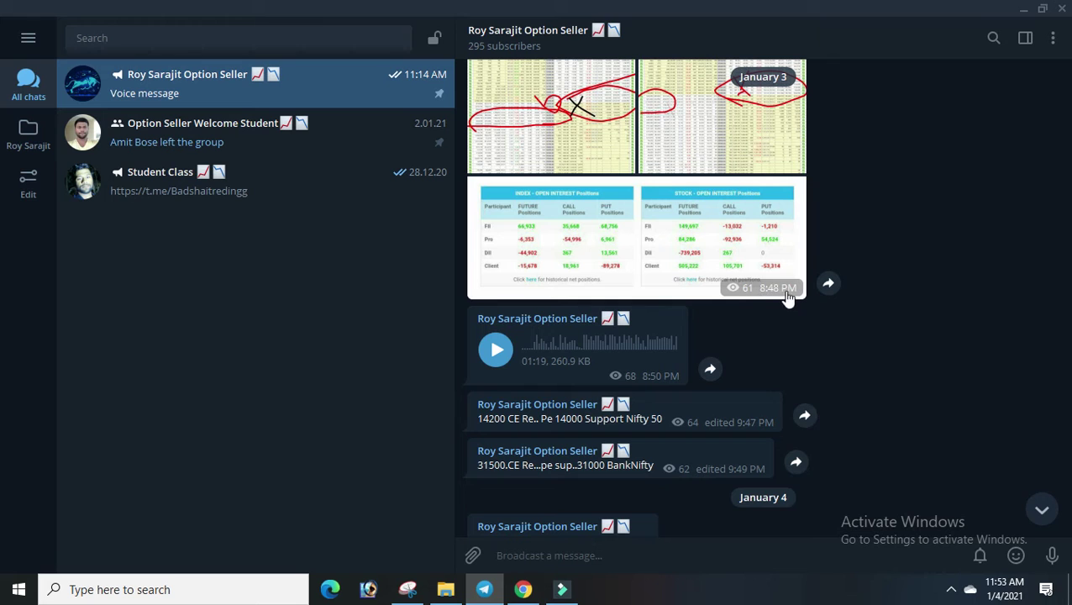
Play the 01:19 voice message and highlight the Nifty 50 and BankNifty support and resistance messages in turn
left_click(494, 349)
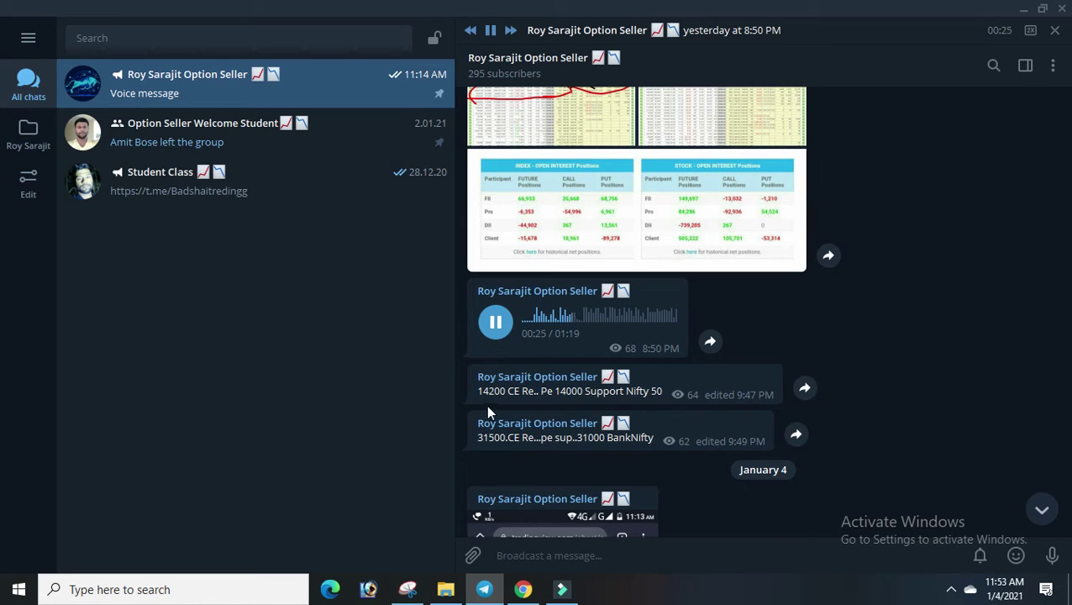
left_click_drag(475, 389, 625, 399)
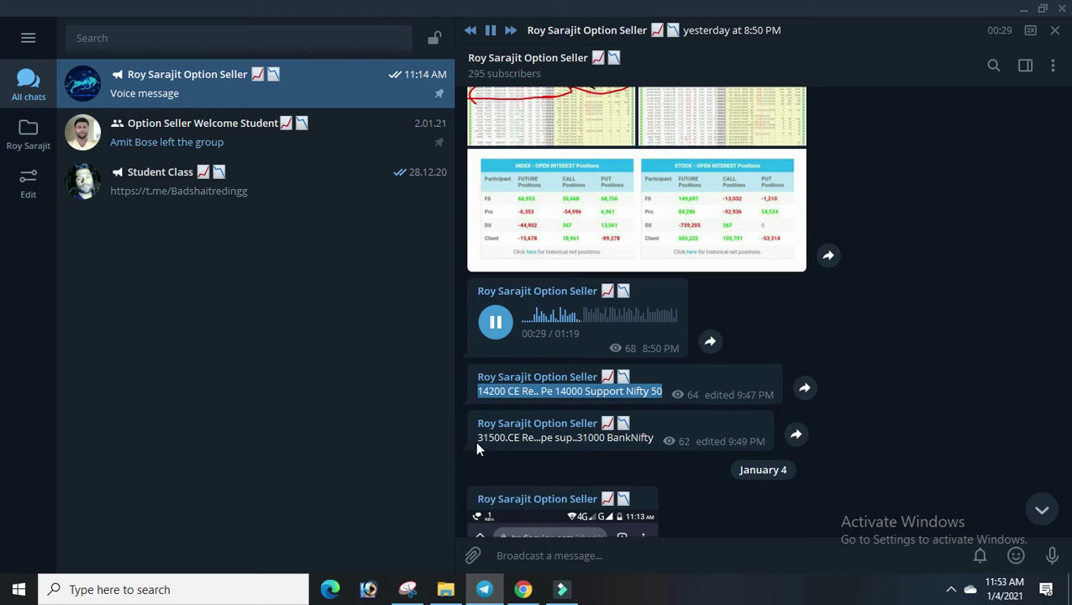
left_click_drag(474, 440, 657, 438)
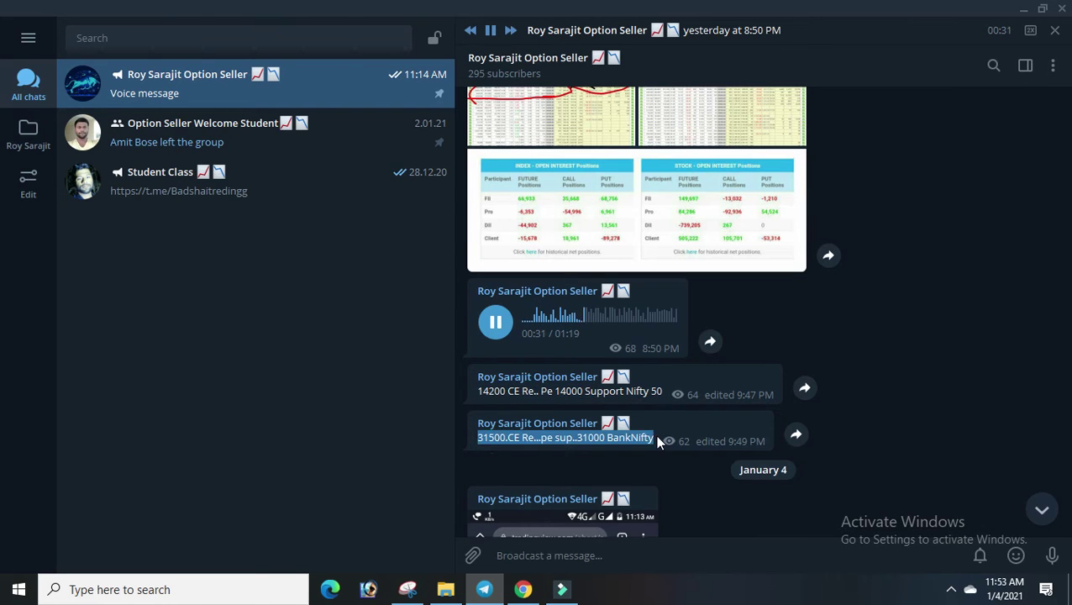
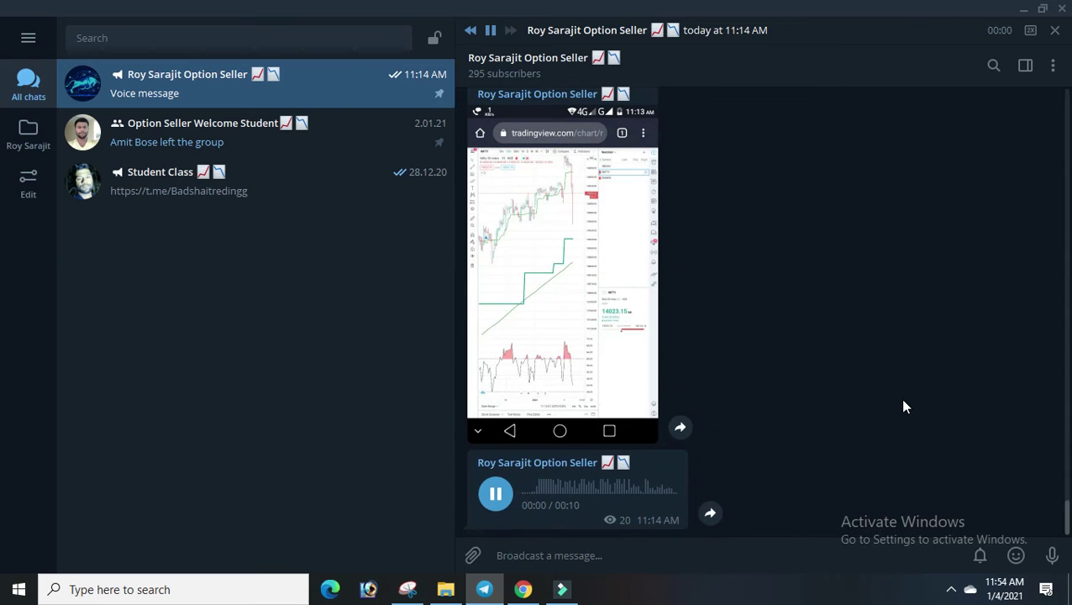
Pause the 11:14 AM voice message and go back to the January 3 support and resistance messages
left_click(496, 494)
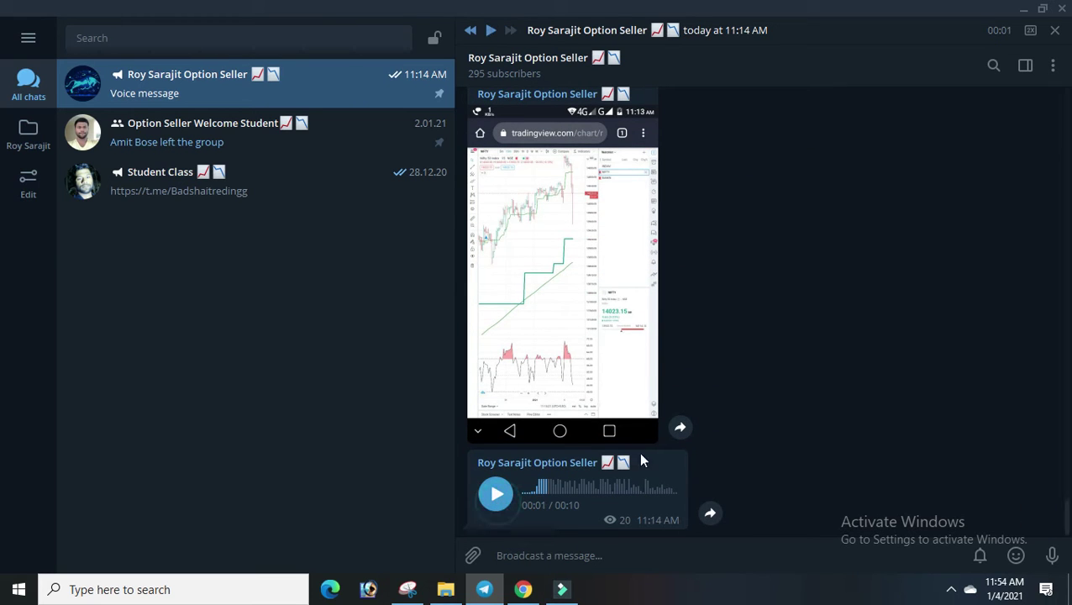
scroll(0, 524, "up", 5)
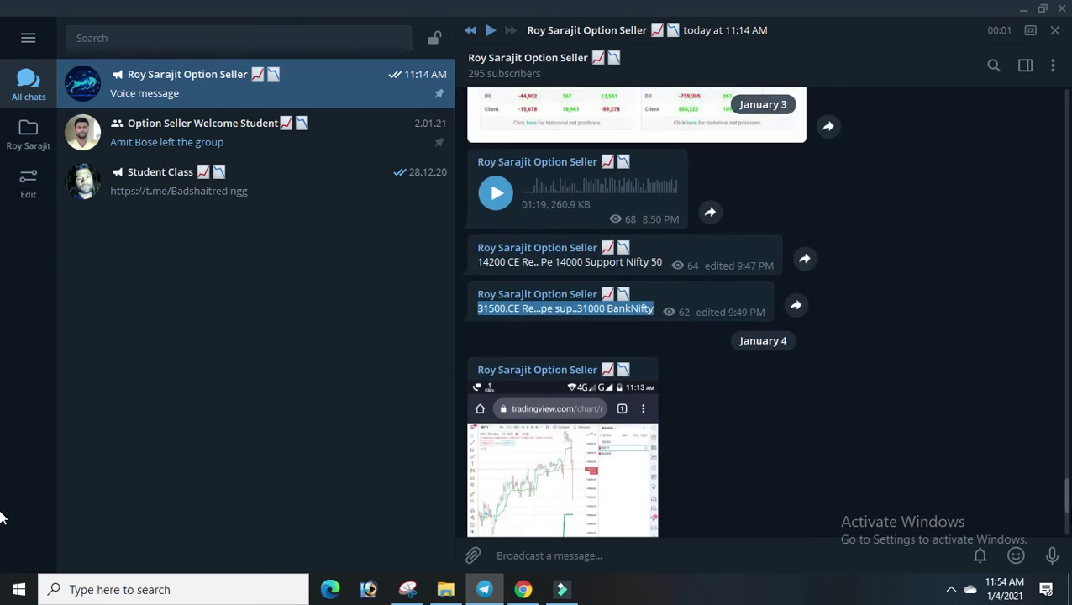
View the January 4 Nifty chart photo enlarged and close it again
scroll(0, 525, "down", 4)
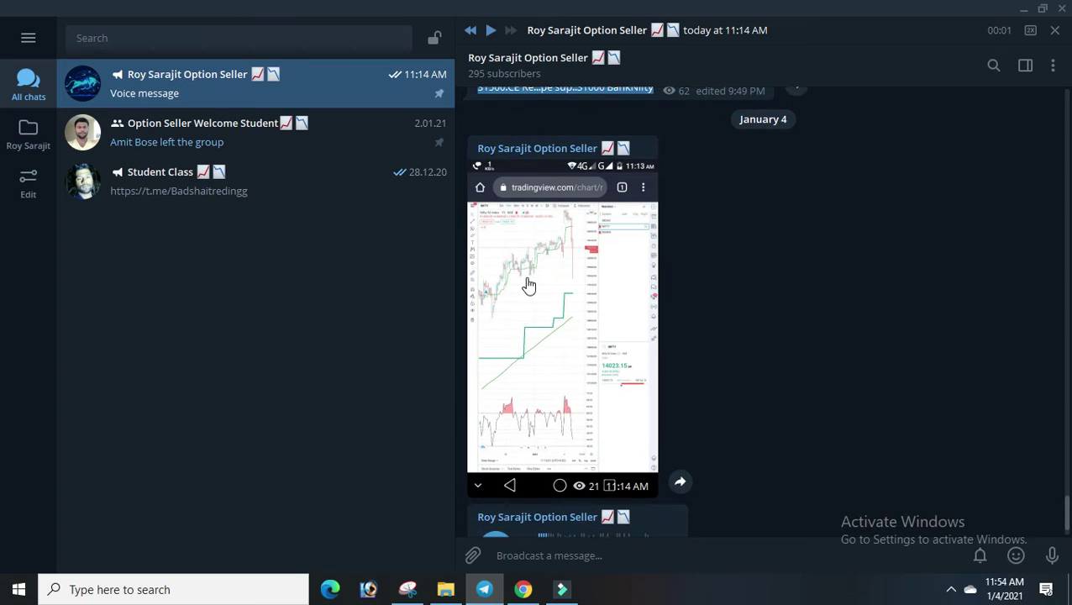
left_click(530, 283)
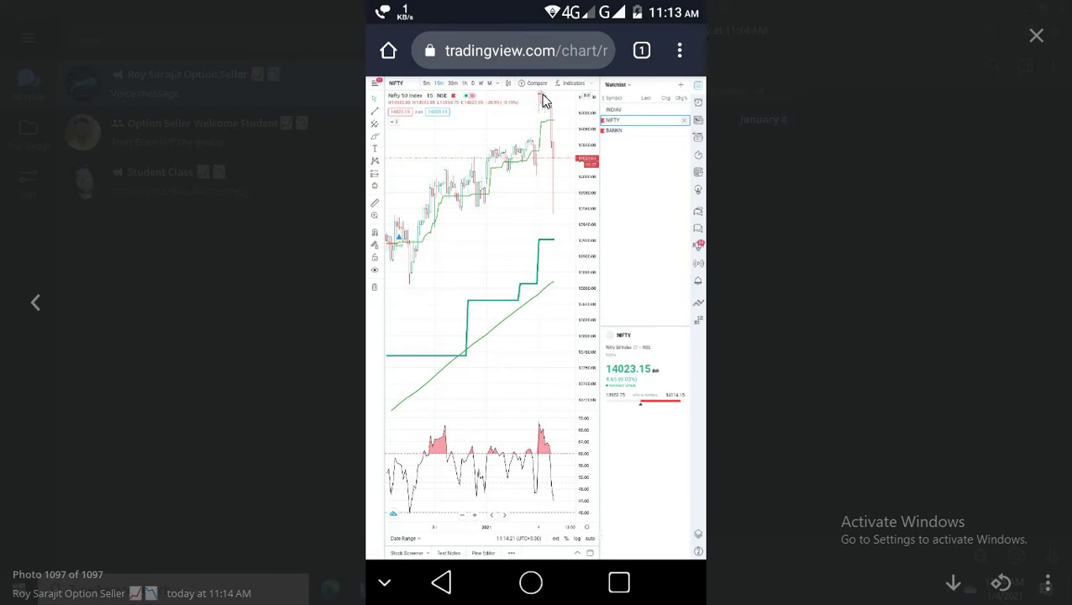
left_click(1061, 53)
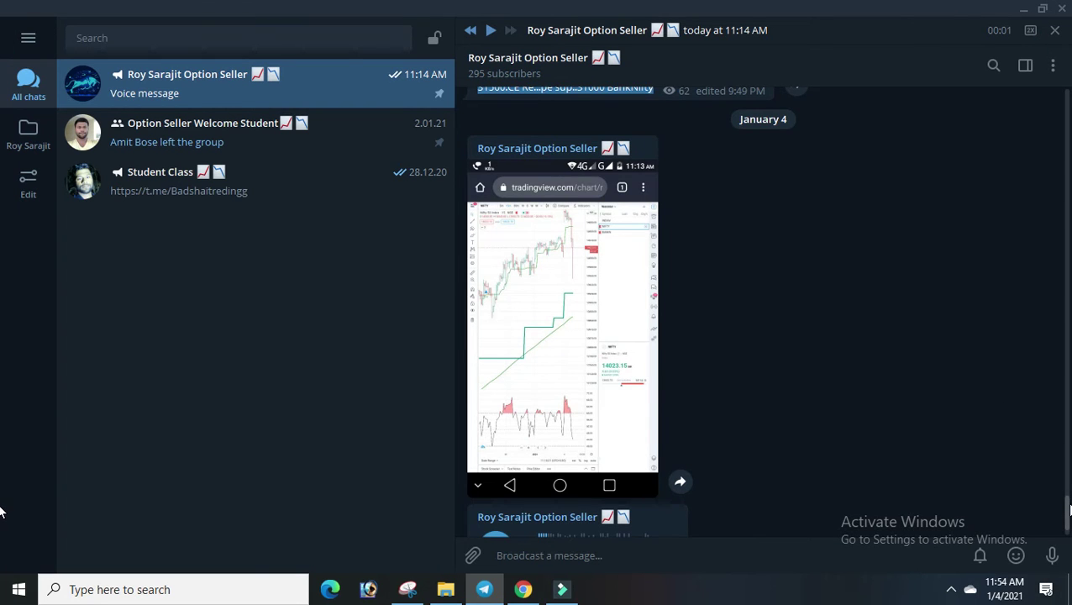
Go back over the January 3 album with the participant tables, marked-up option chains and open interest positions
scroll(1066, 504, "up", 3)
scroll(2, 504, "up", 2)
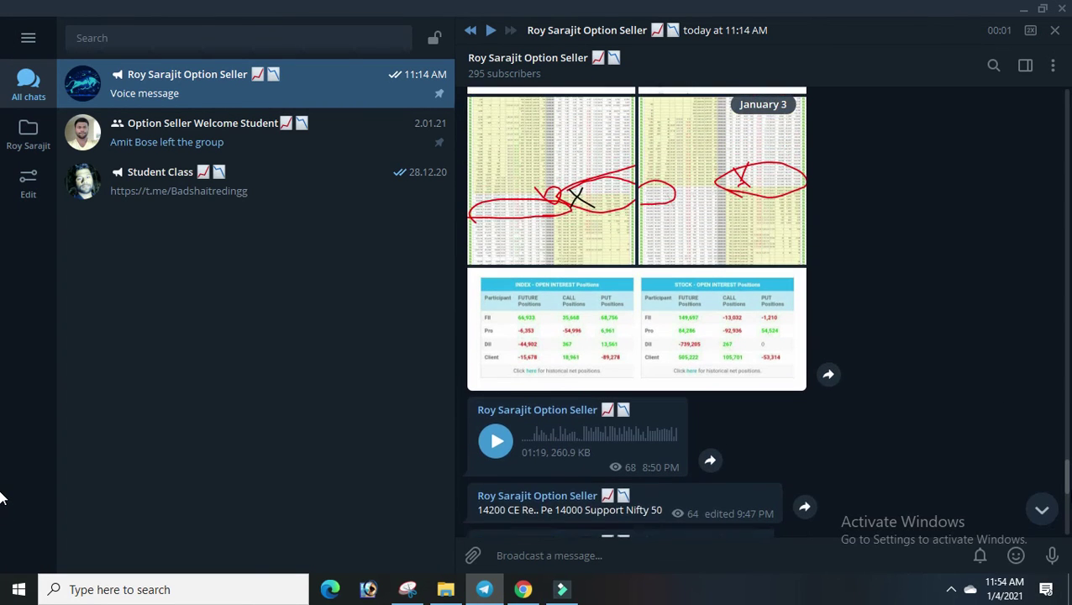
scroll(2, 496, "up", 1)
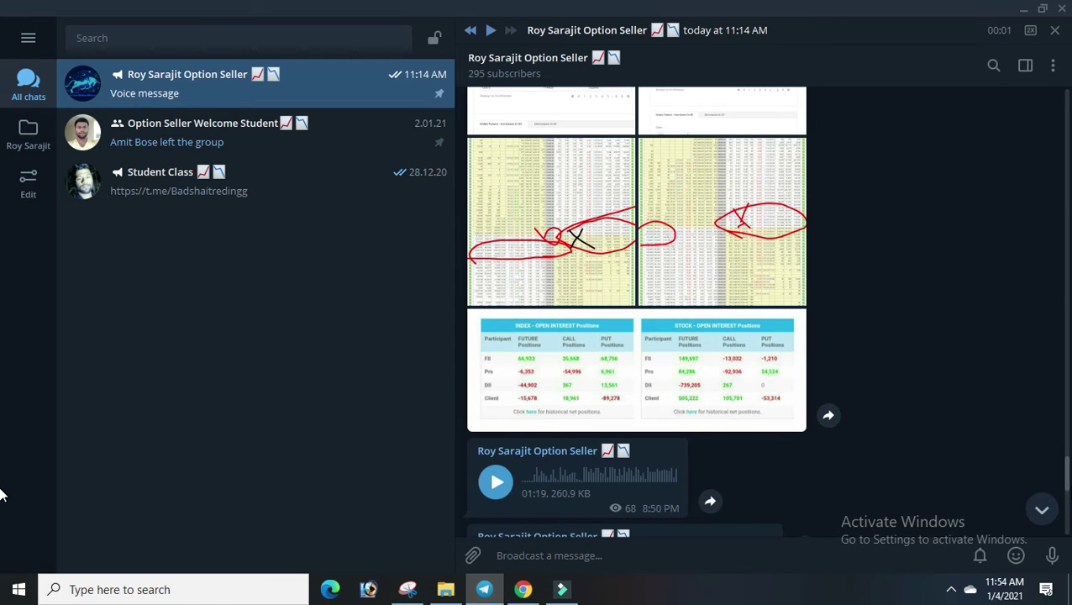
scroll(2, 496, "up", 2)
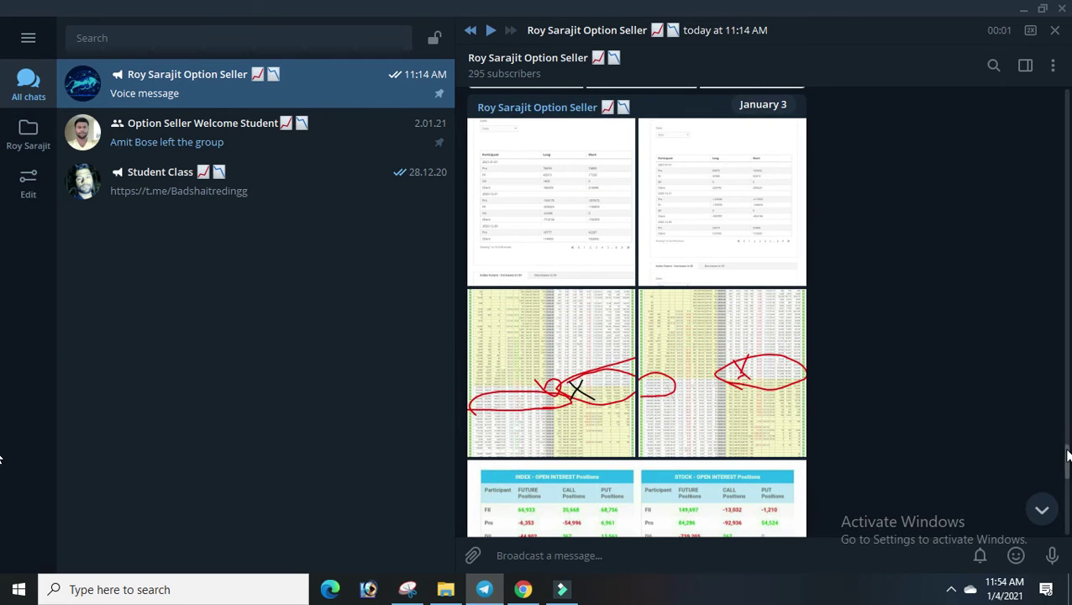
Return to the January 3 level messages and highlight parts of the Nifty 50 and BankNifty resistance and support texts in turn
scroll(0, 458, "down", 6)
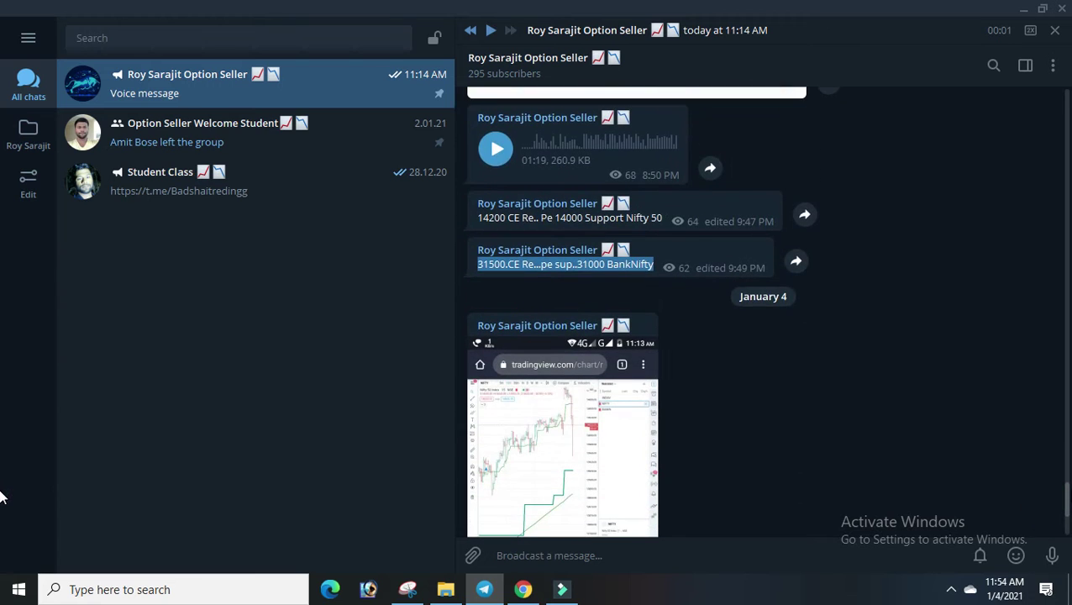
left_click_drag(477, 219, 554, 218)
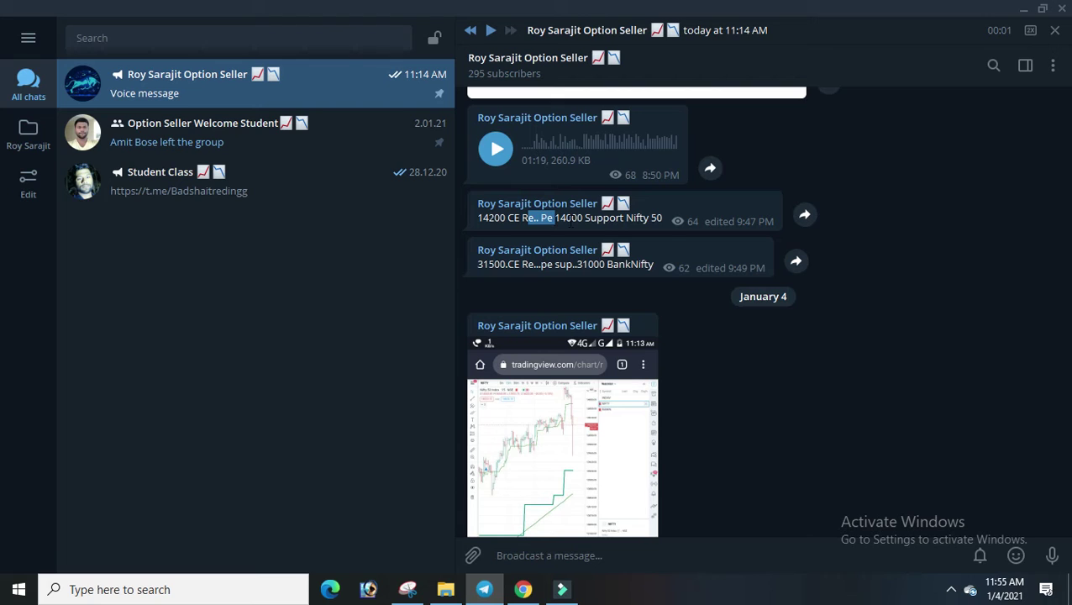
left_click_drag(566, 219, 663, 220)
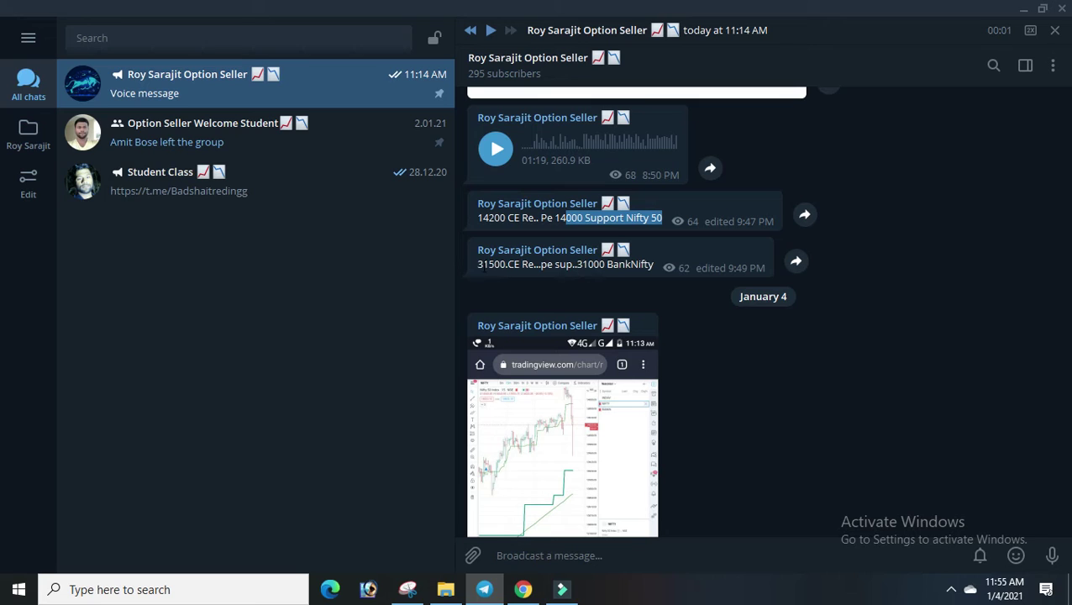
left_click_drag(476, 264, 509, 267)
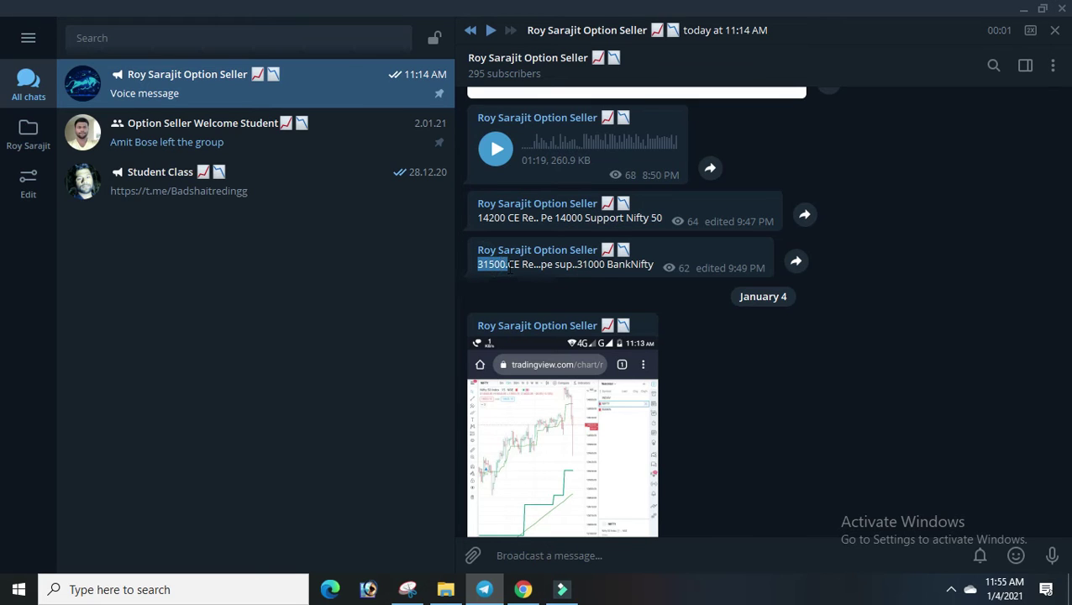
left_click_drag(581, 265, 620, 269)
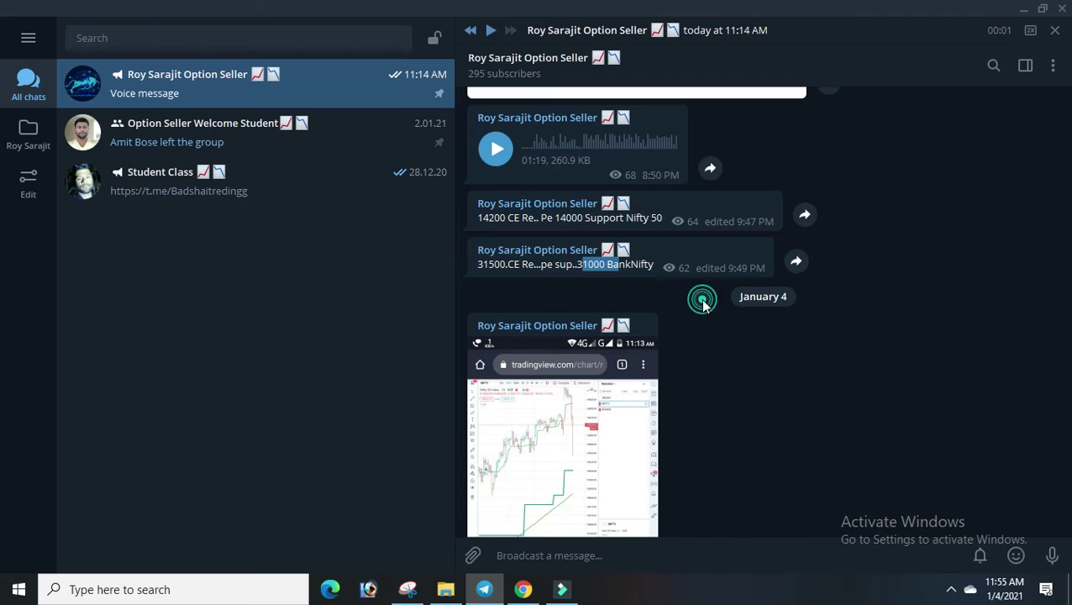
Browse the channel's older posts from December back to November 12
left_click(1016, 11)
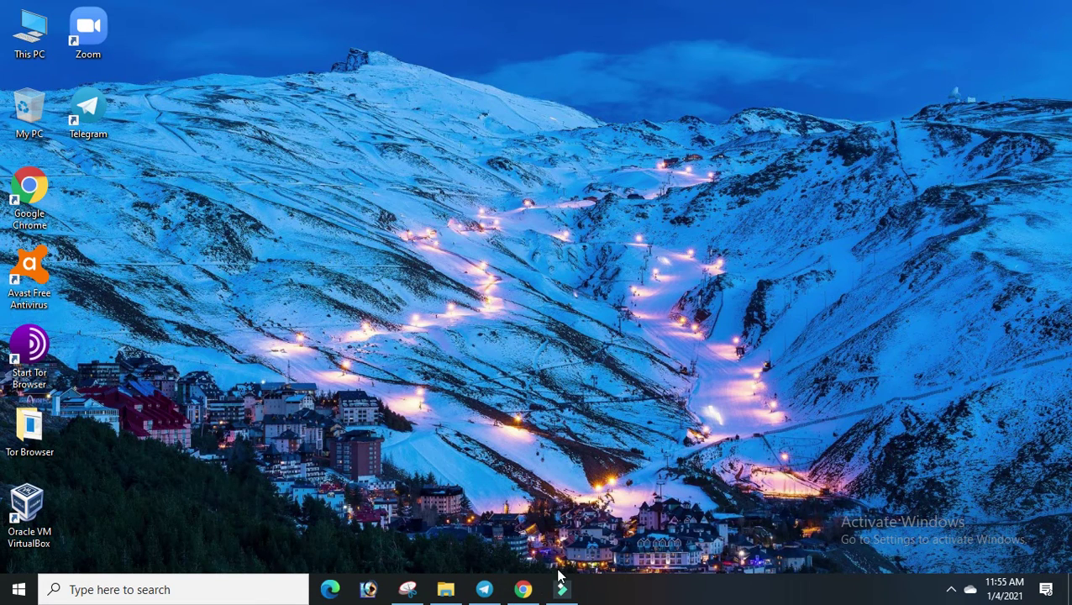
left_click(481, 591)
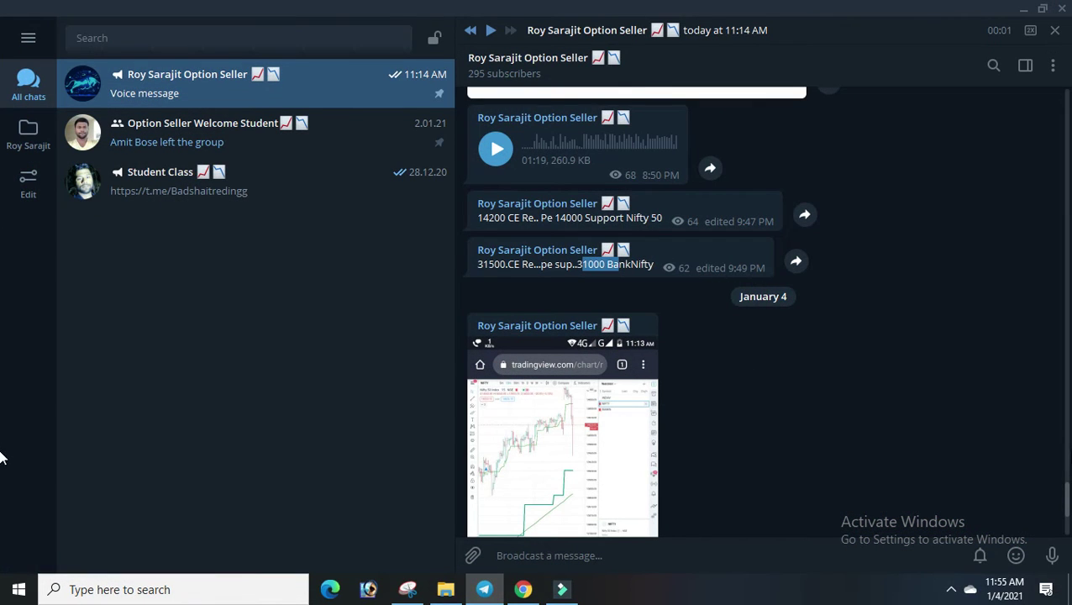
key("Page_Up")
key("Page_Up")
key("Page_Up")
key("Page_Up")
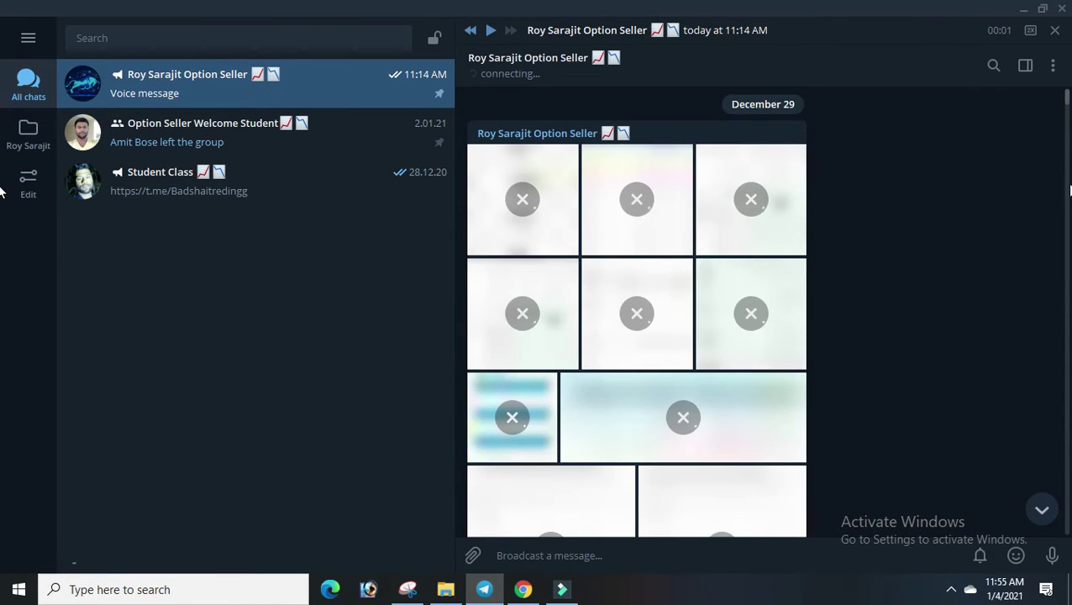
key("Page_Up")
key("Page_Up")
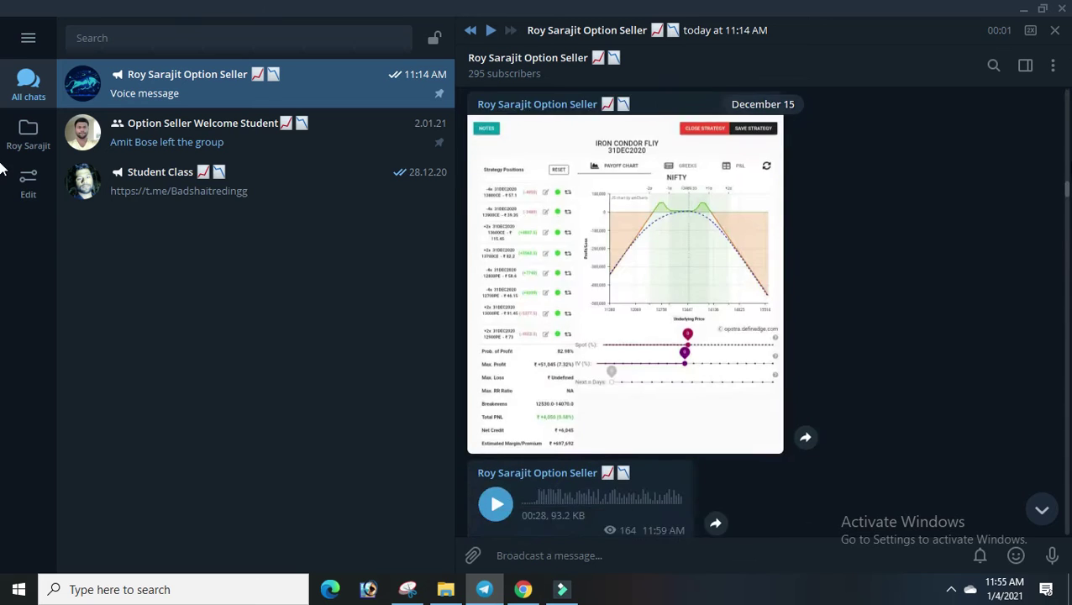
key("Page_Up")
key("Page_Up")
key("Page_Up")
key("Page_Down")
key("Page_Down")
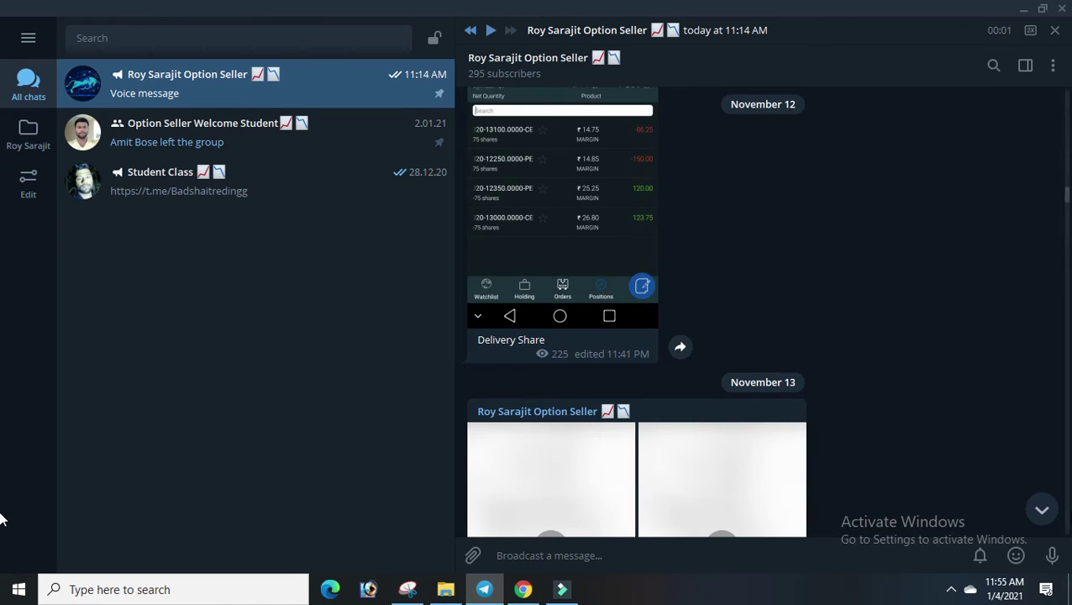
Return to the newest January 4 chart photo and voice message, and minimise the Telegram window
left_click(1064, 525)
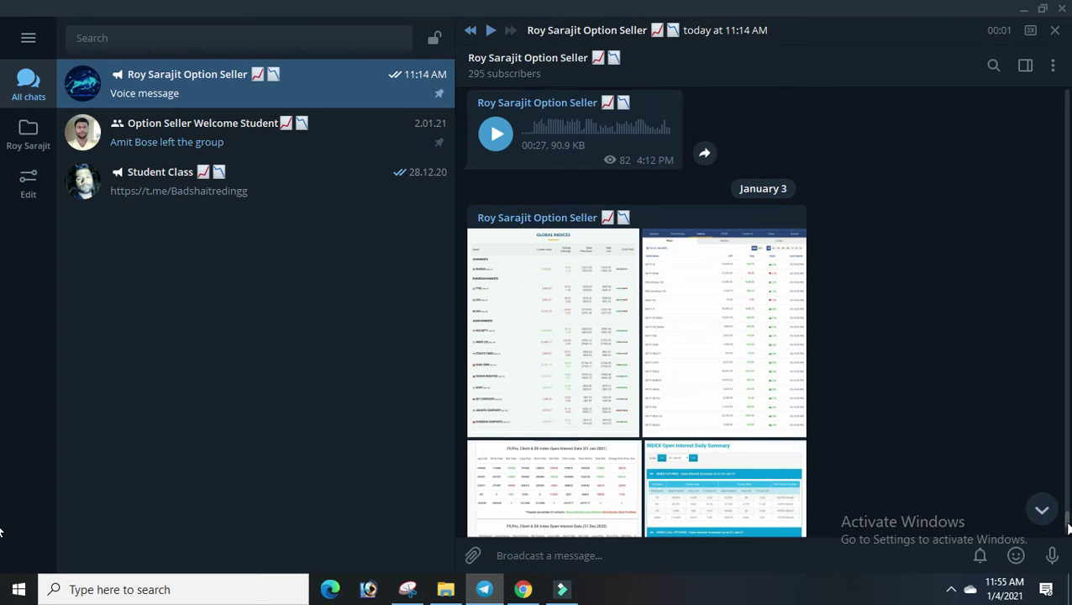
left_click(1062, 520)
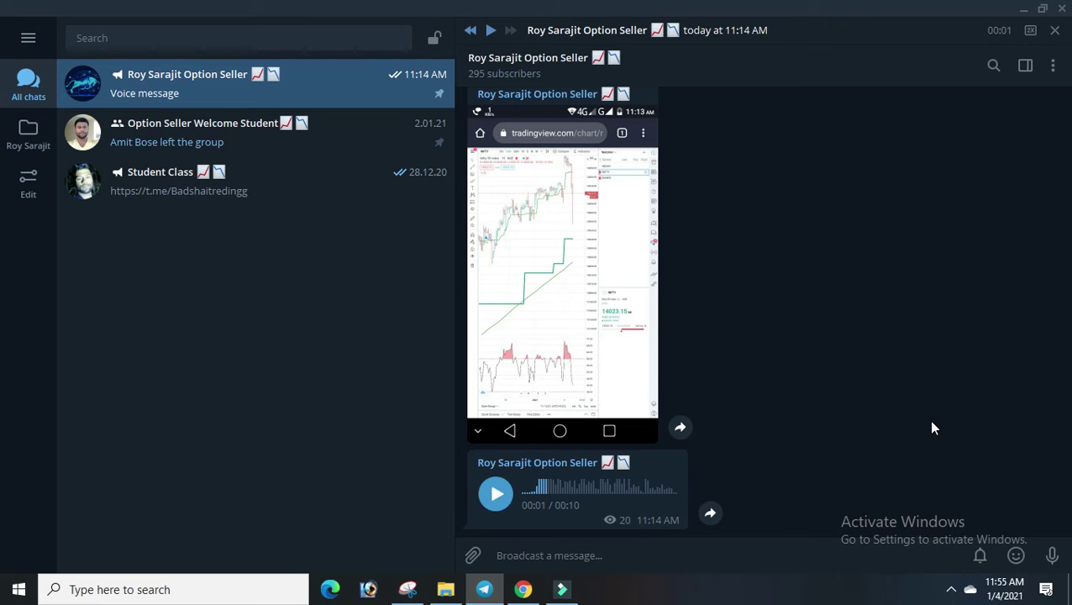
left_click(1030, 10)
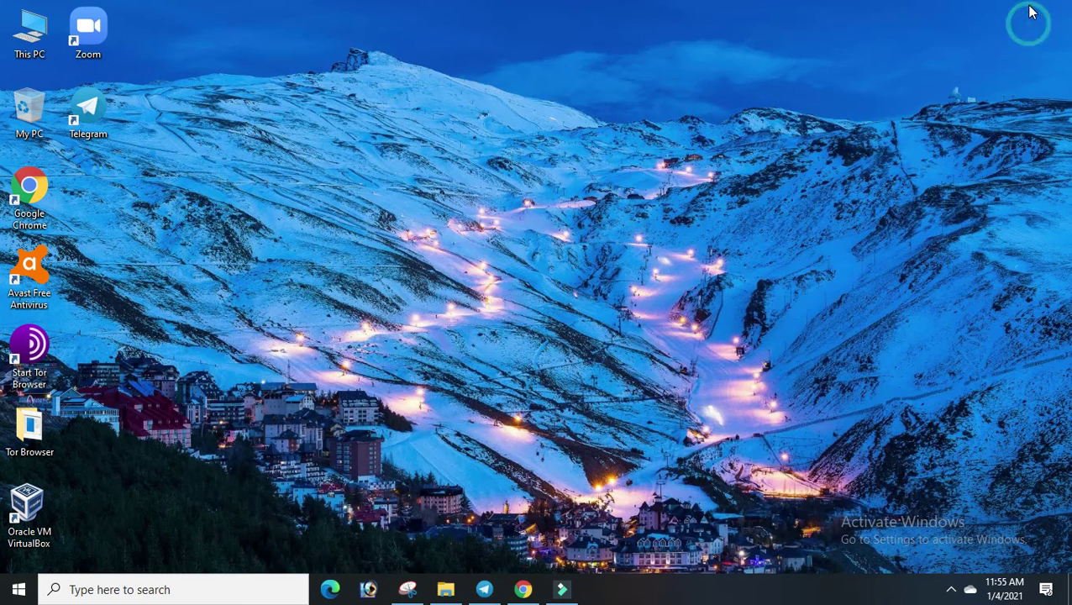
Switch to Chrome, open the NSE website, search equities for nifty50 and view the Indiabulls Nifty50 Exchange Traded Fund quote
left_click(519, 590)
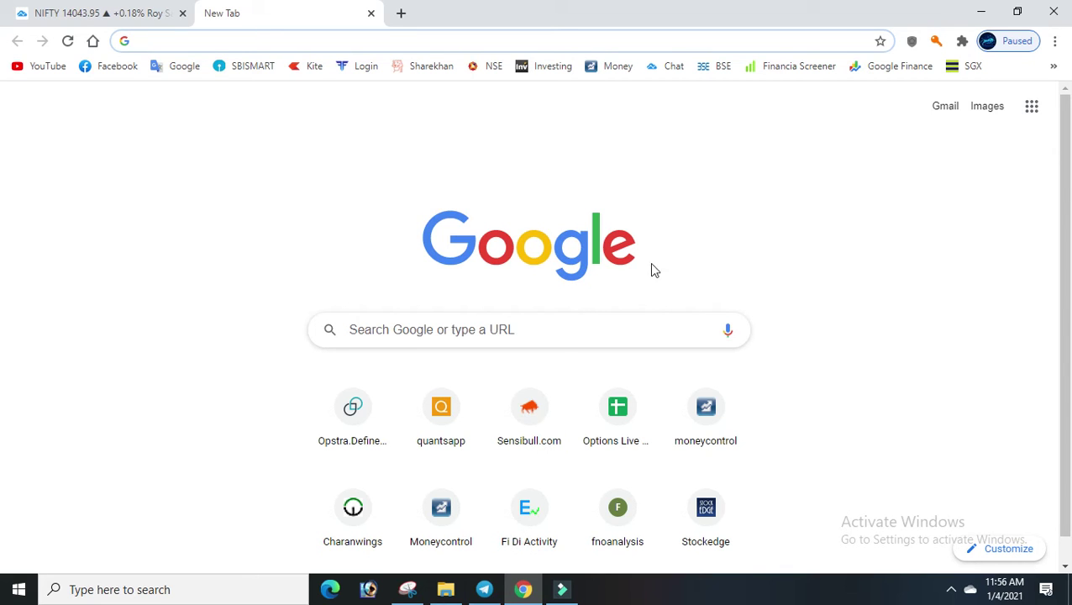
left_click(490, 71)
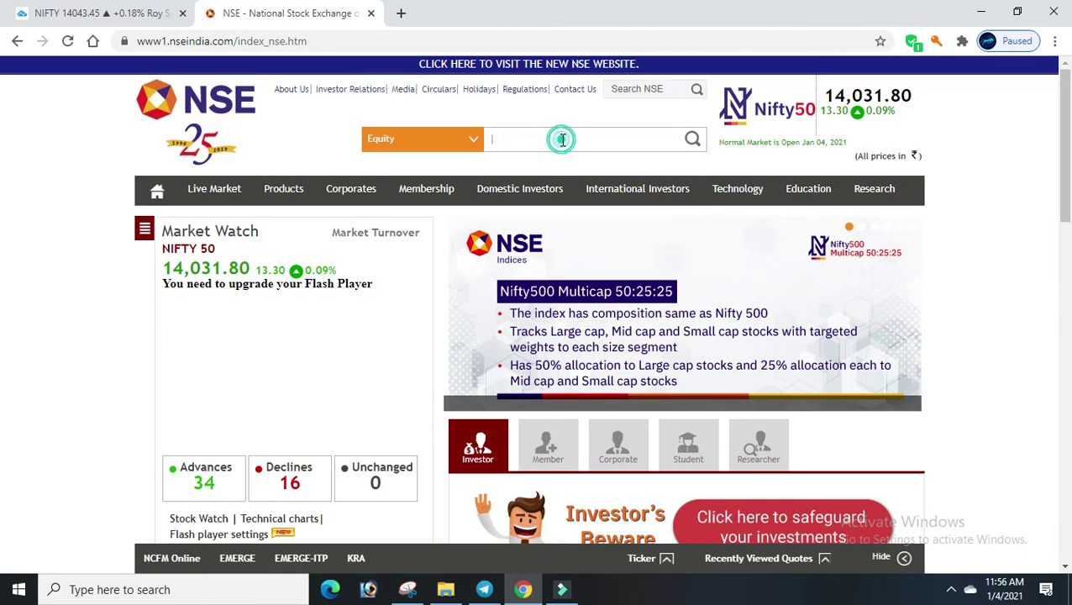
type("nif")
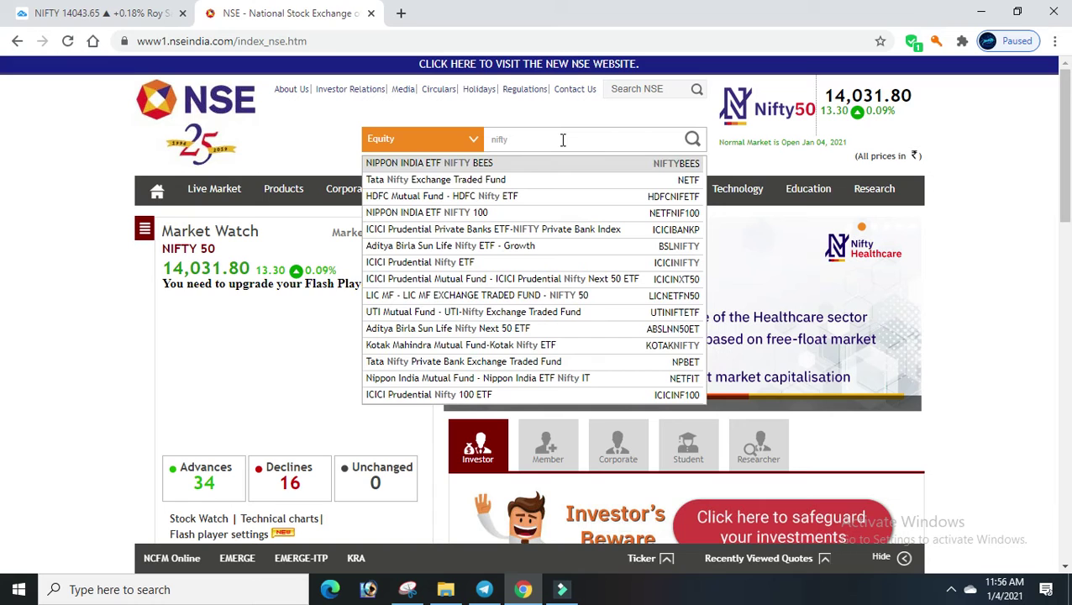
type("ty50")
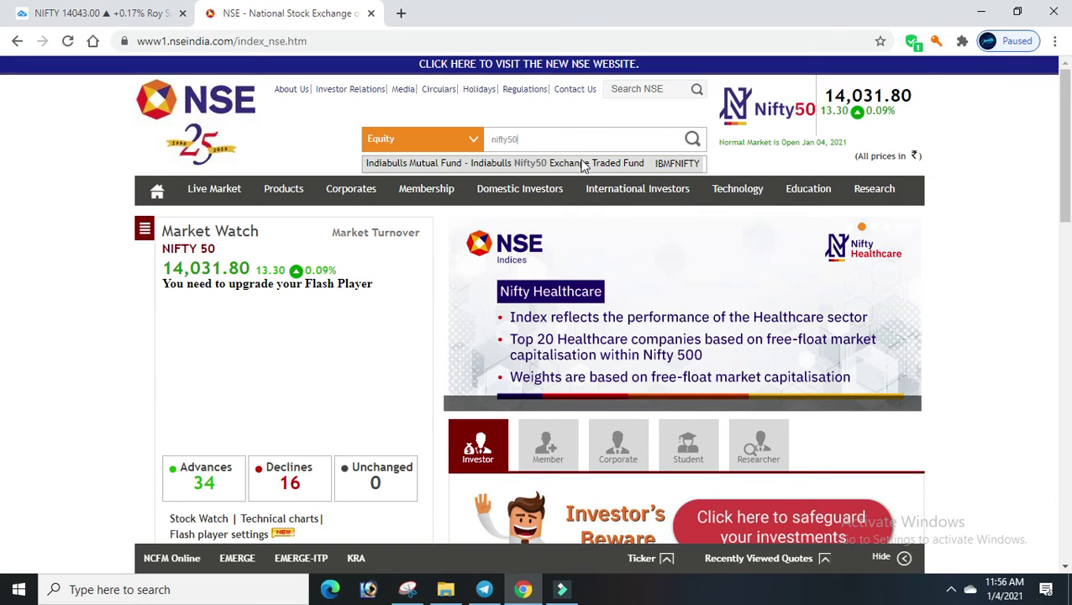
left_click(582, 165)
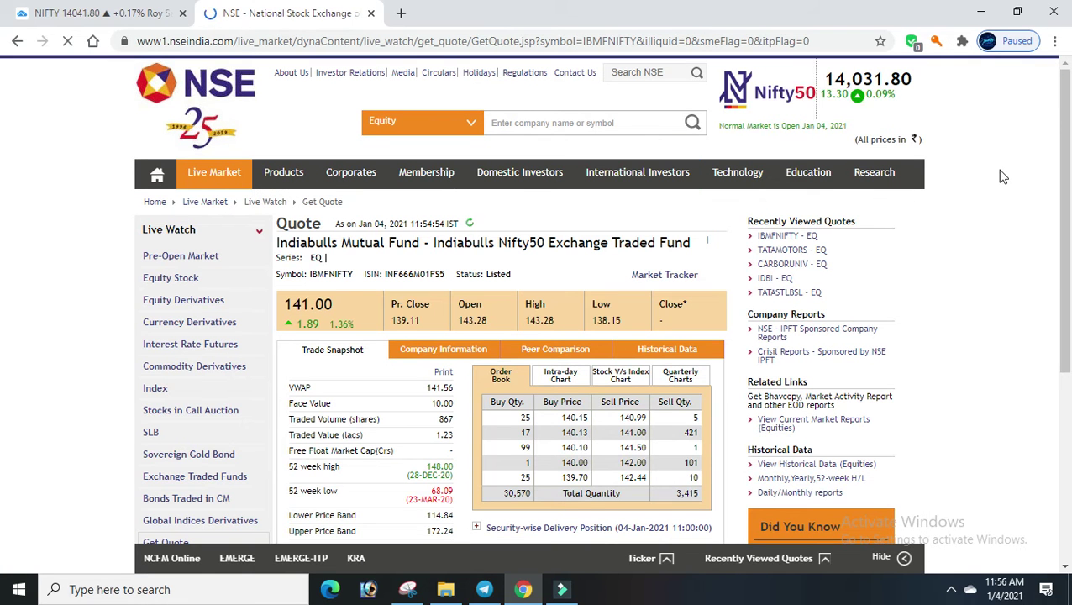
scroll(2, 252, "down", 2)
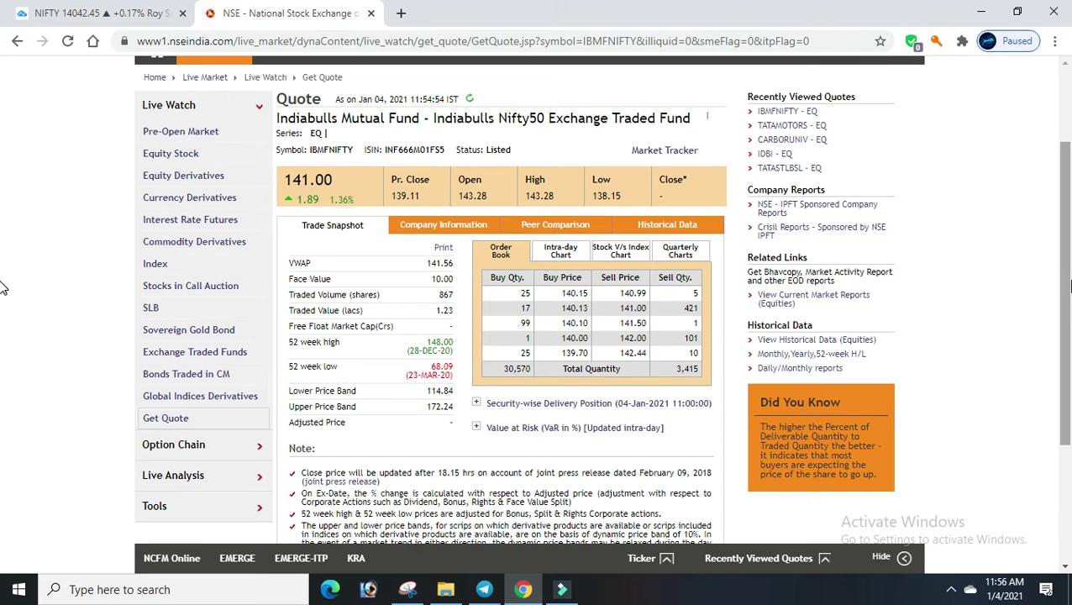
scroll(3, 286, "up", 2)
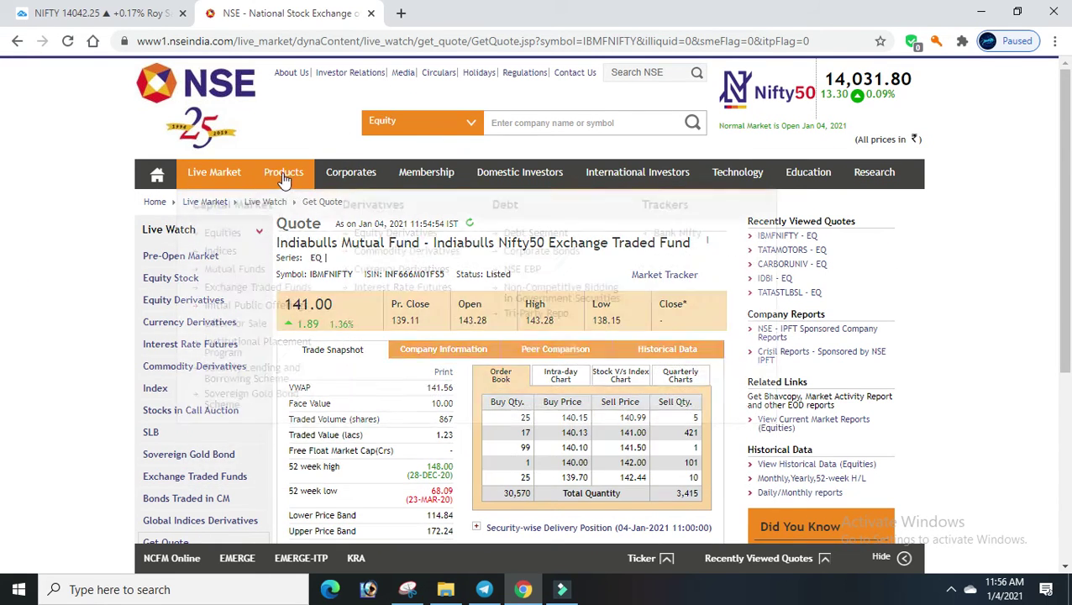
View the NIFTY equity derivatives option chain for strike price 11100.00 and close the NSE page, returning to the TradingView chart
mouse_move(237, 183)
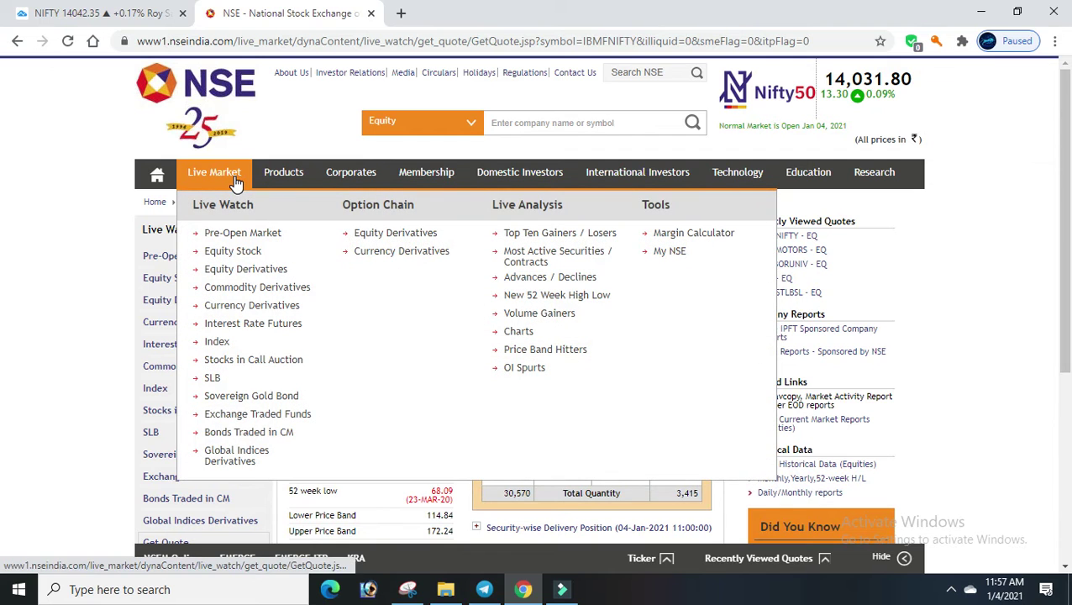
left_click(410, 236)
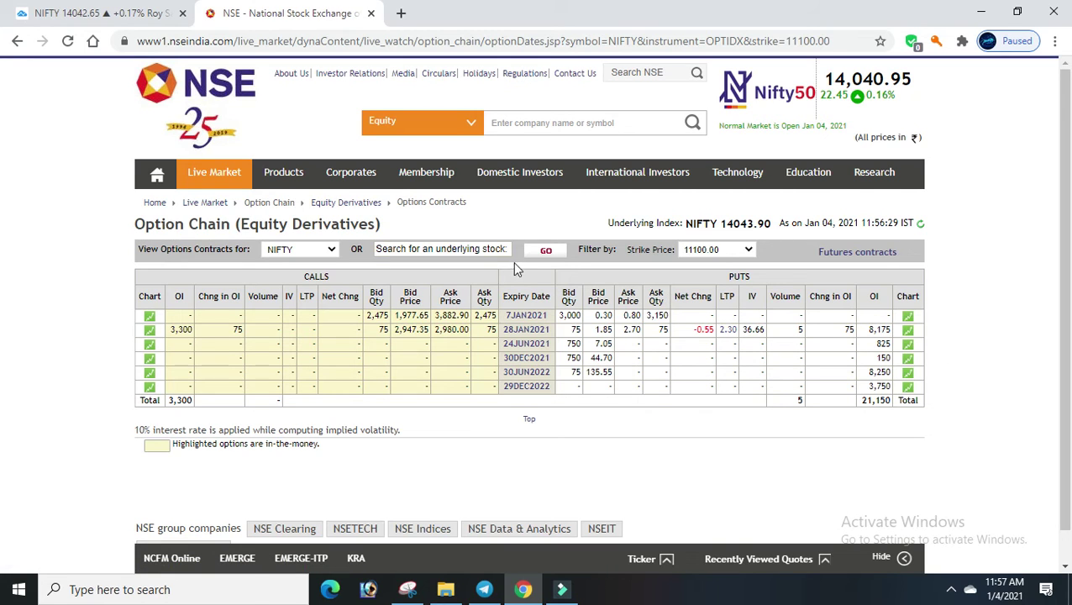
left_click(108, 10)
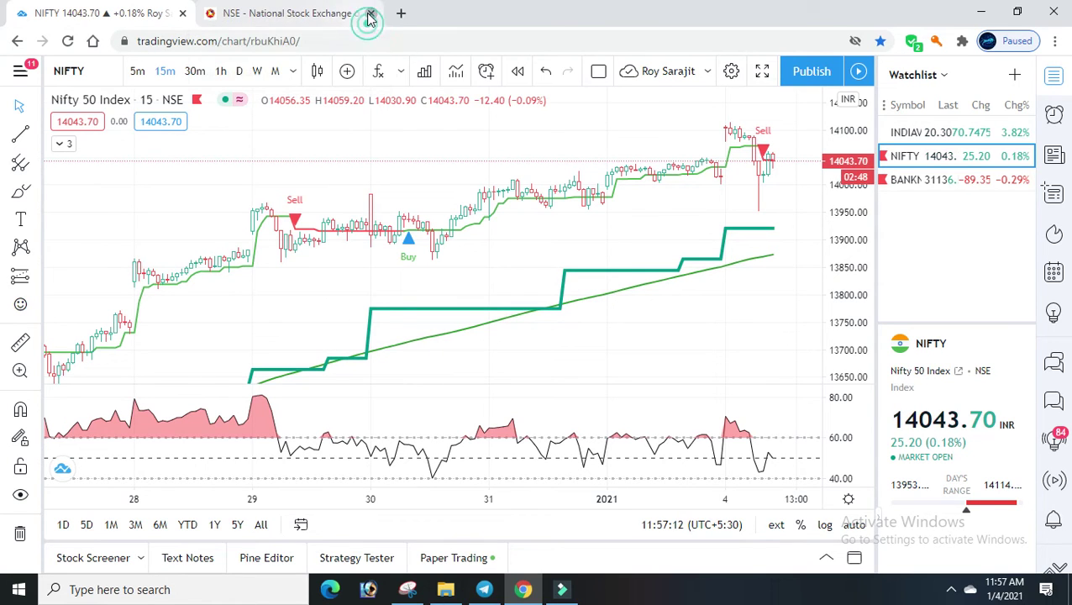
left_click(370, 18)
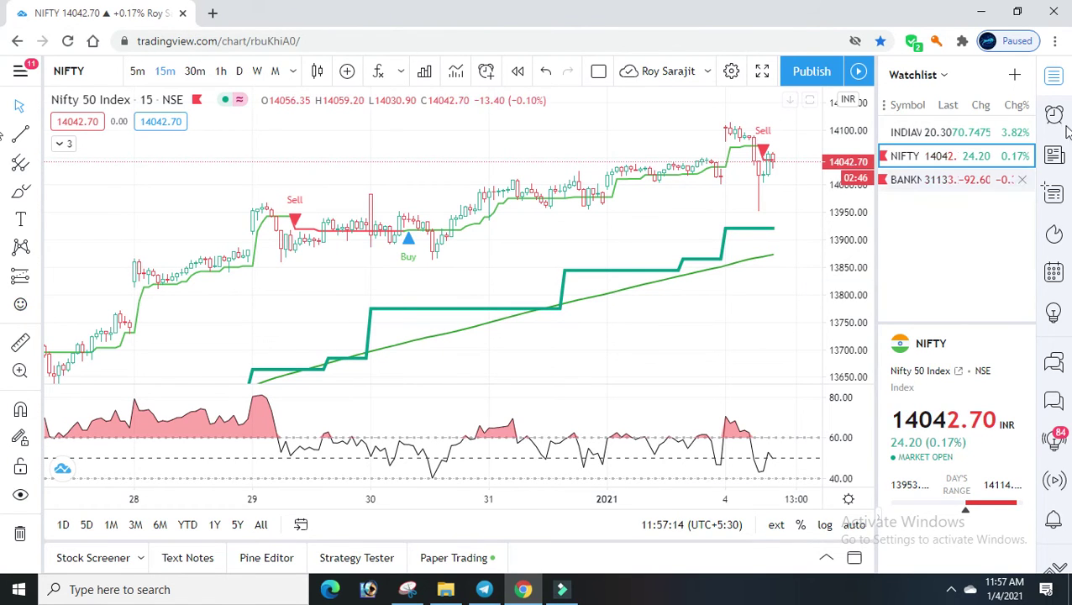
Maximise the Nifty price pane, set the chart to the 5-minute interval and compress its price scale
double_click(641, 345)
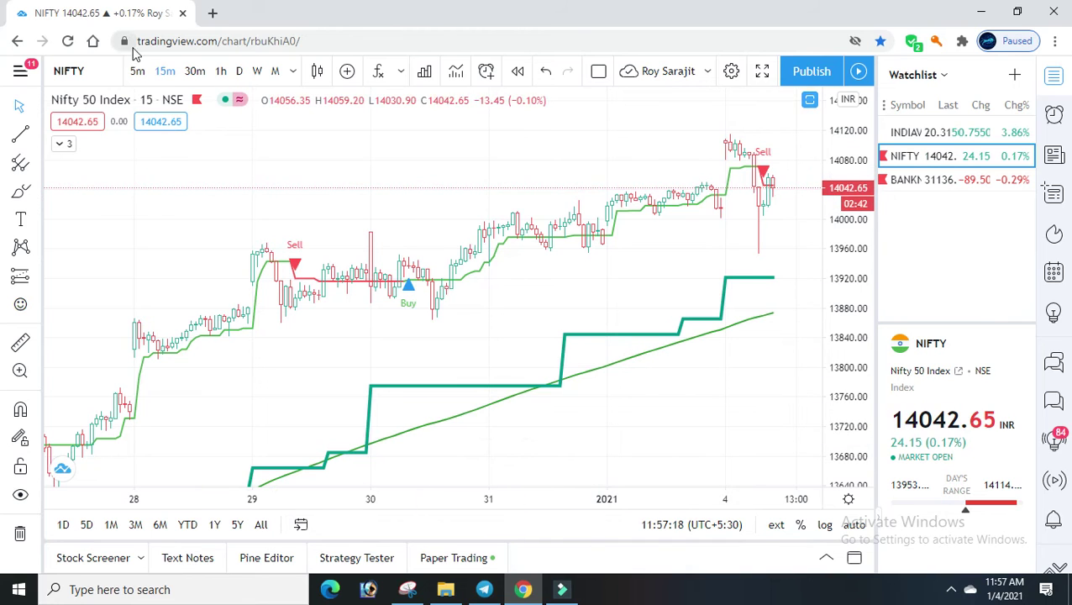
left_click(137, 71)
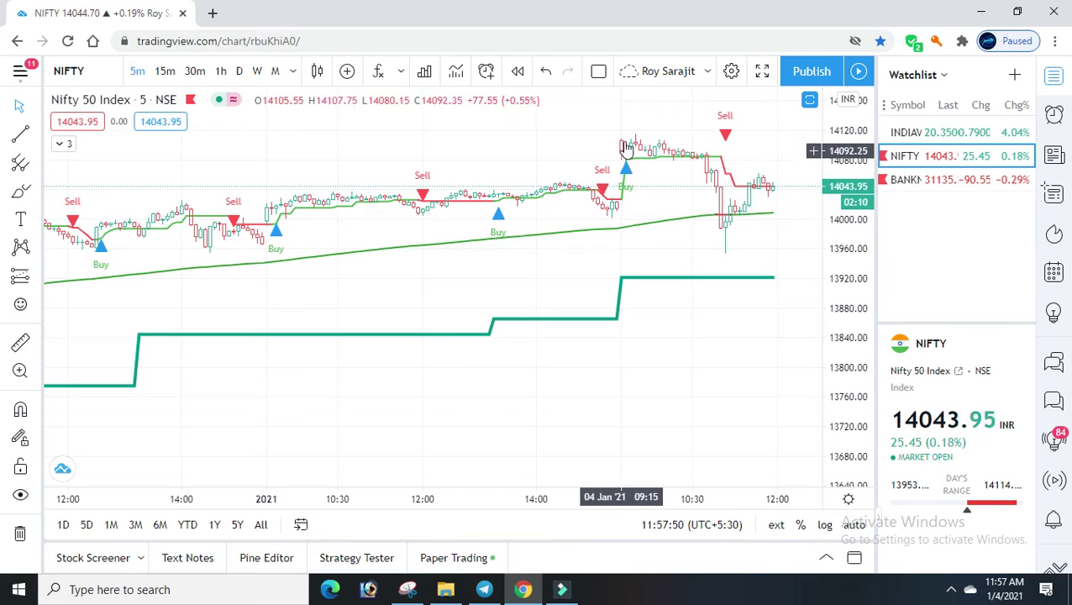
left_click_drag(861, 126, 857, 239)
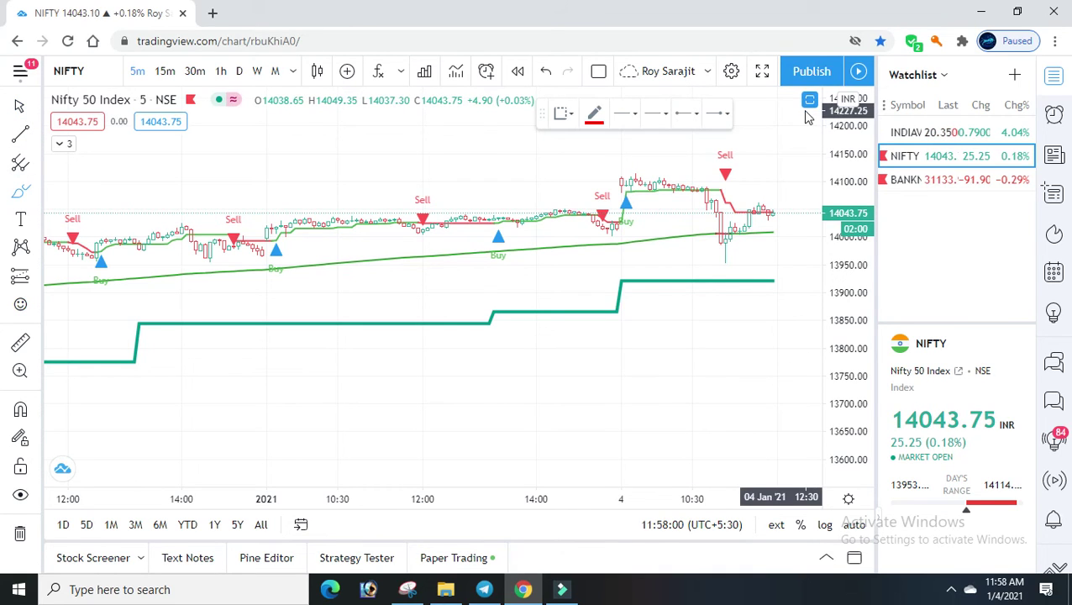
Brush a red stroke near the 14200 level and a rising curve below the latest candles, and delete the stray brush dot
left_click(797, 121)
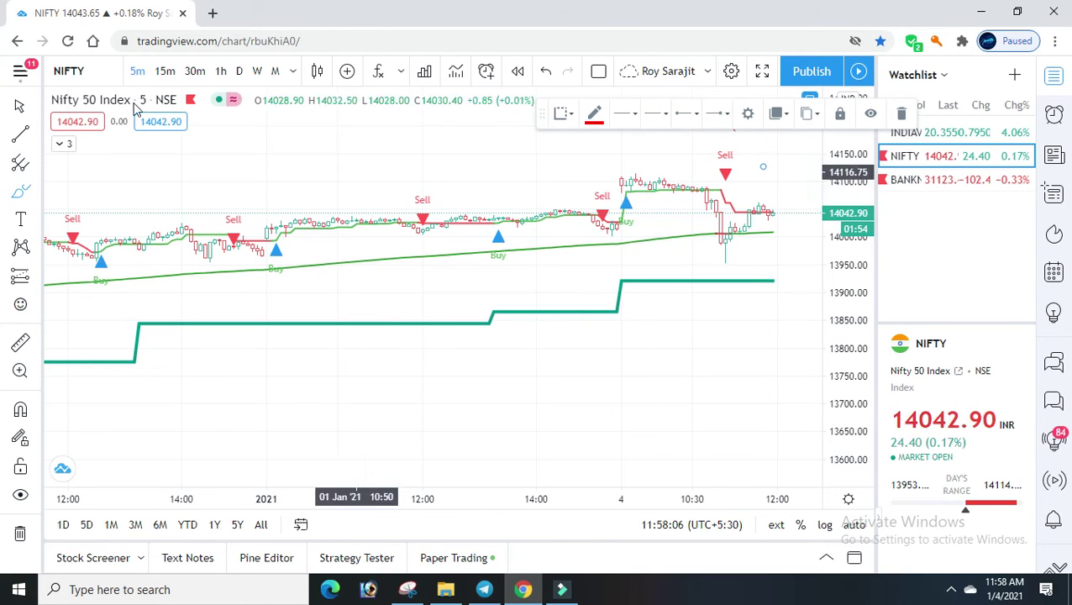
left_click(23, 189)
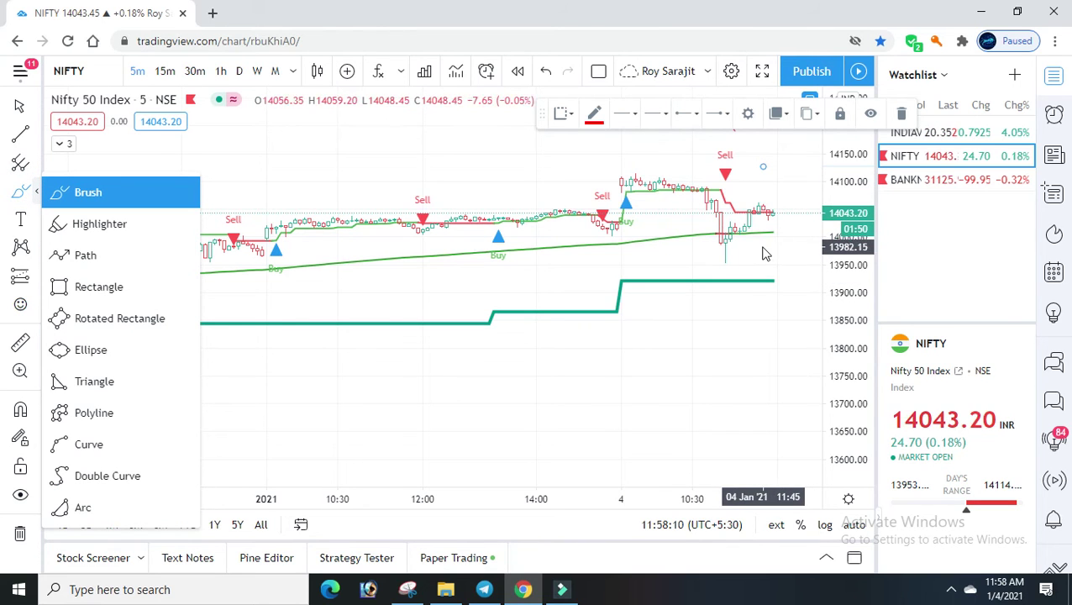
left_click_drag(756, 248, 836, 232)
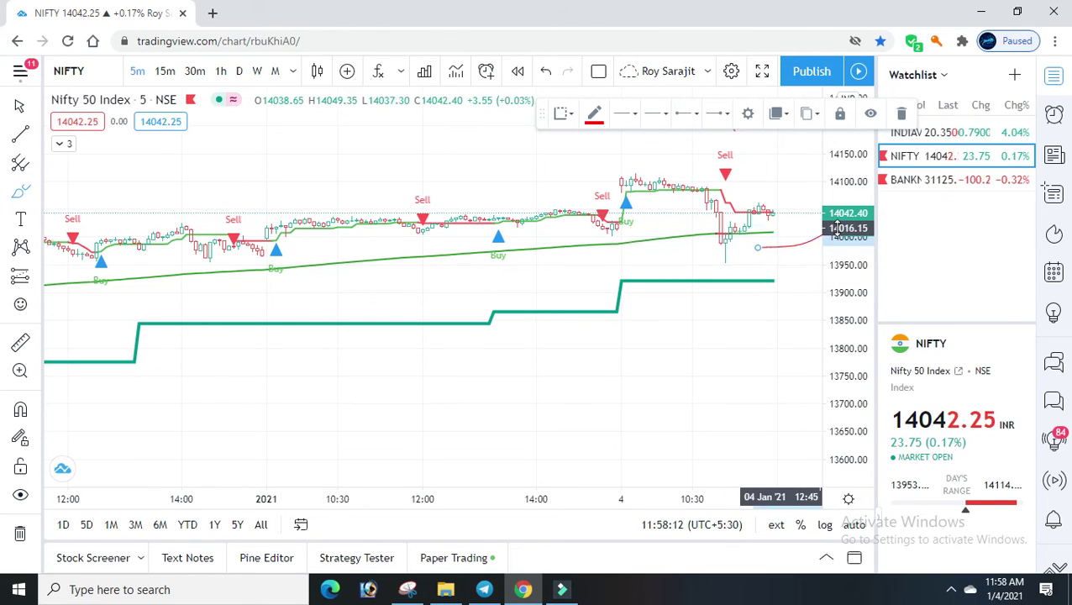
left_click(795, 186)
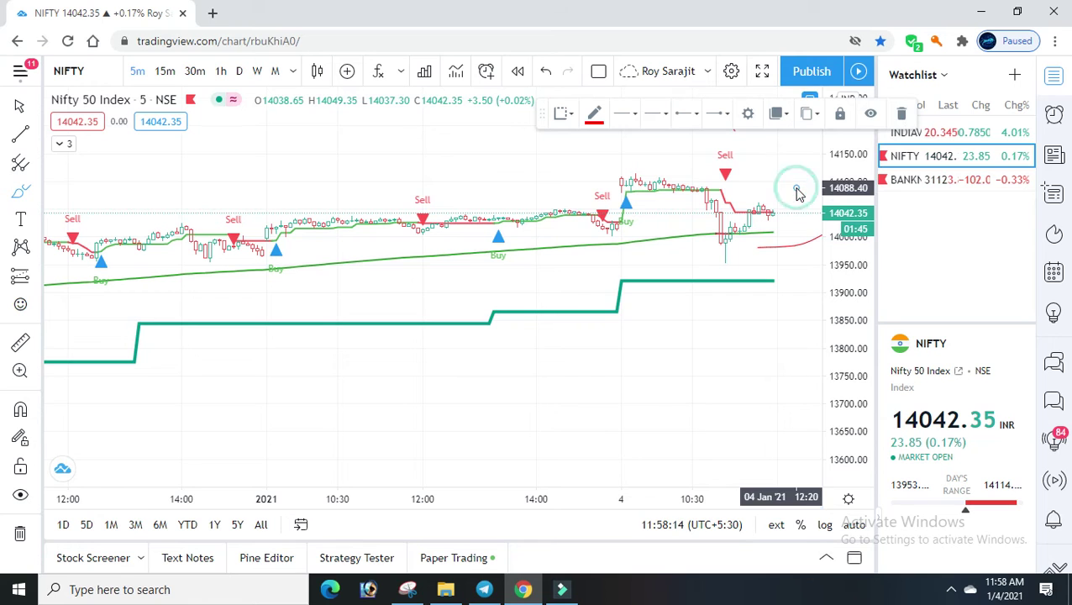
left_click(18, 105)
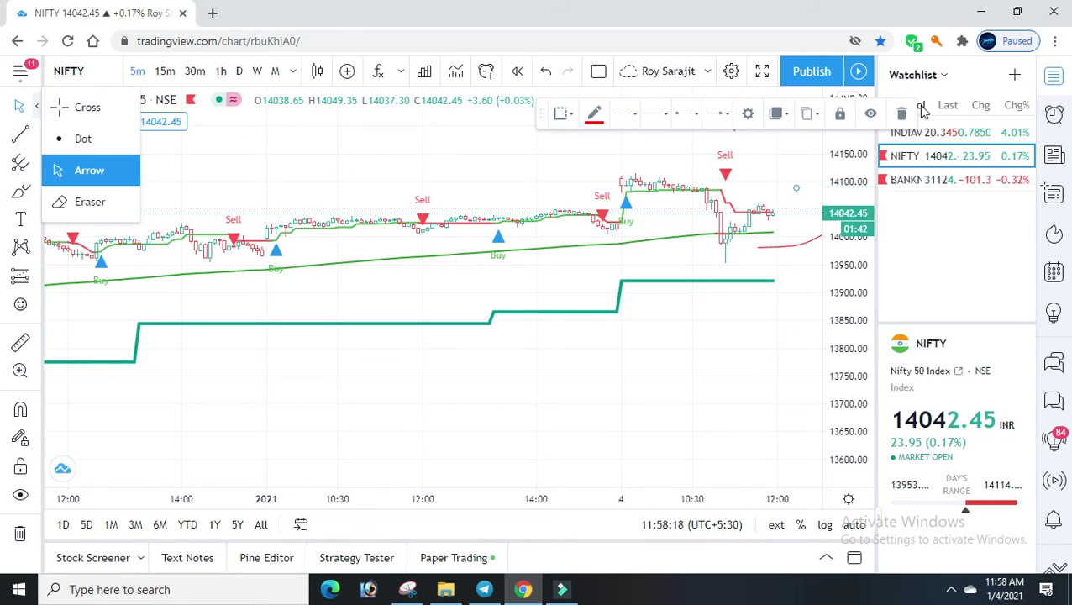
left_click(896, 120)
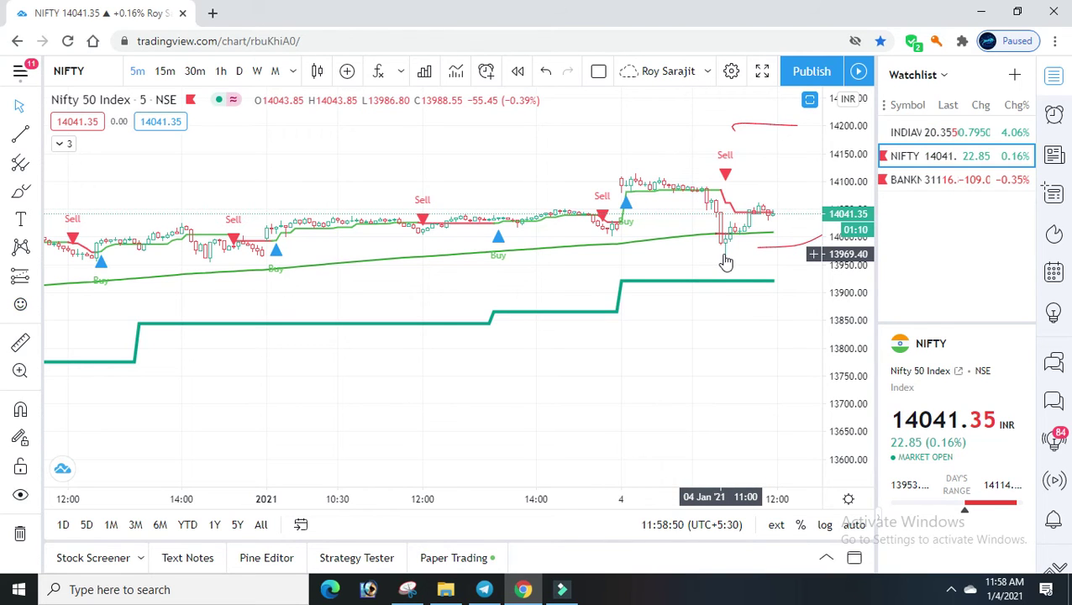
Examine the January 4 candles up close, reset the chart view and look back over the price action from 31 December
mouse_move(502, 454)
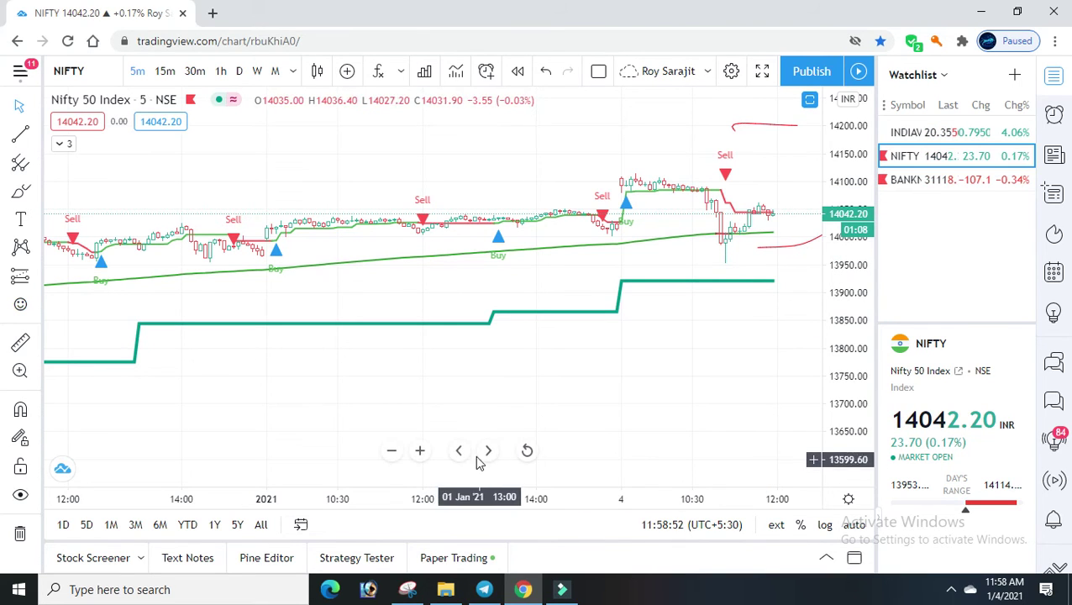
left_click(419, 451)
left_click(420, 451)
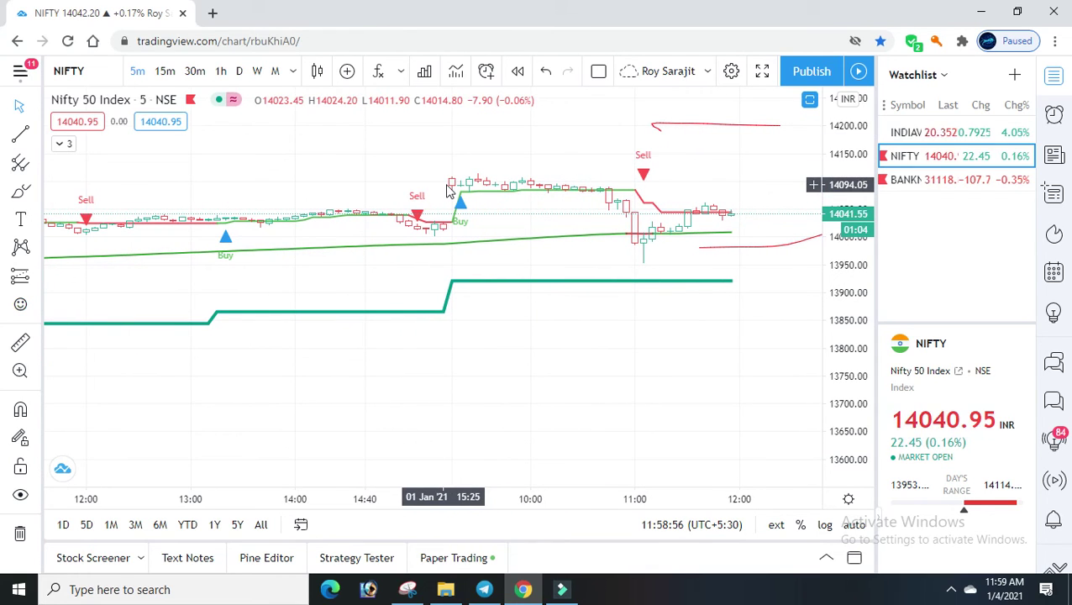
mouse_move(554, 405)
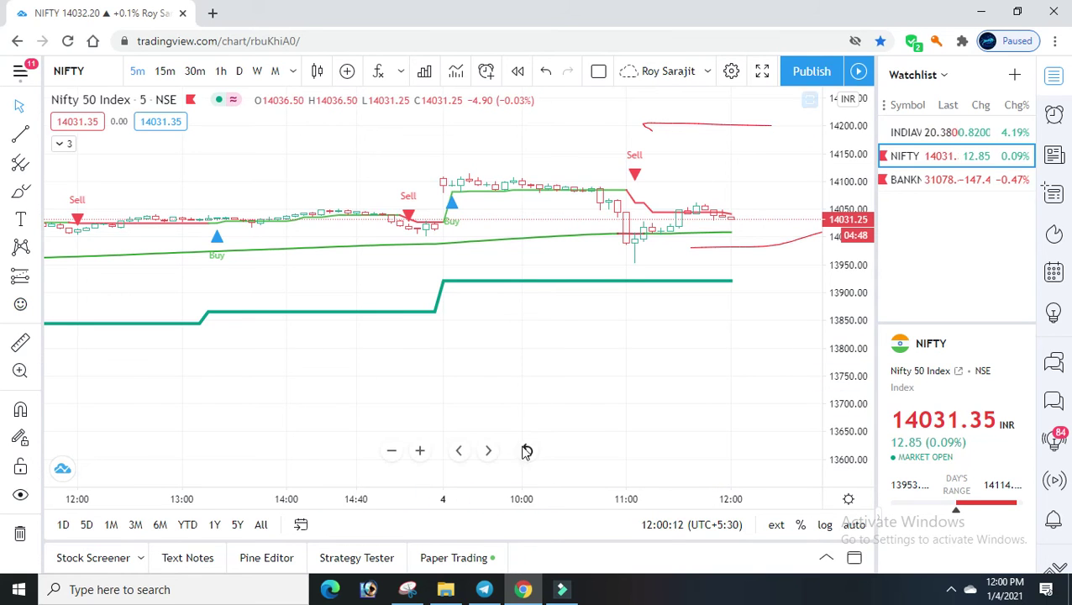
left_click(527, 450)
left_click_drag(172, 192, 663, 244)
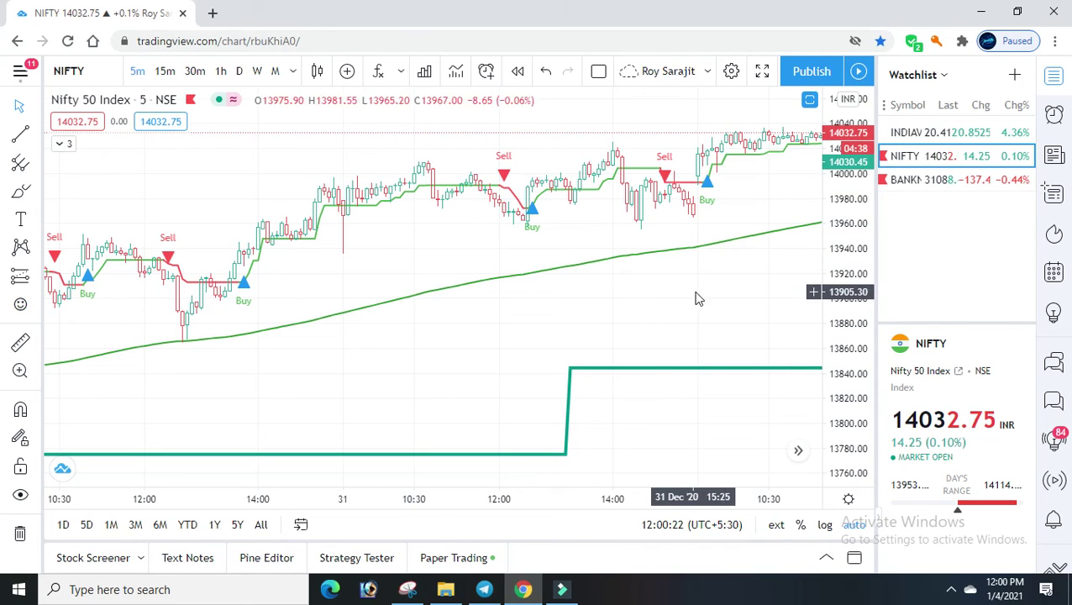
left_click_drag(694, 294, 276, 360)
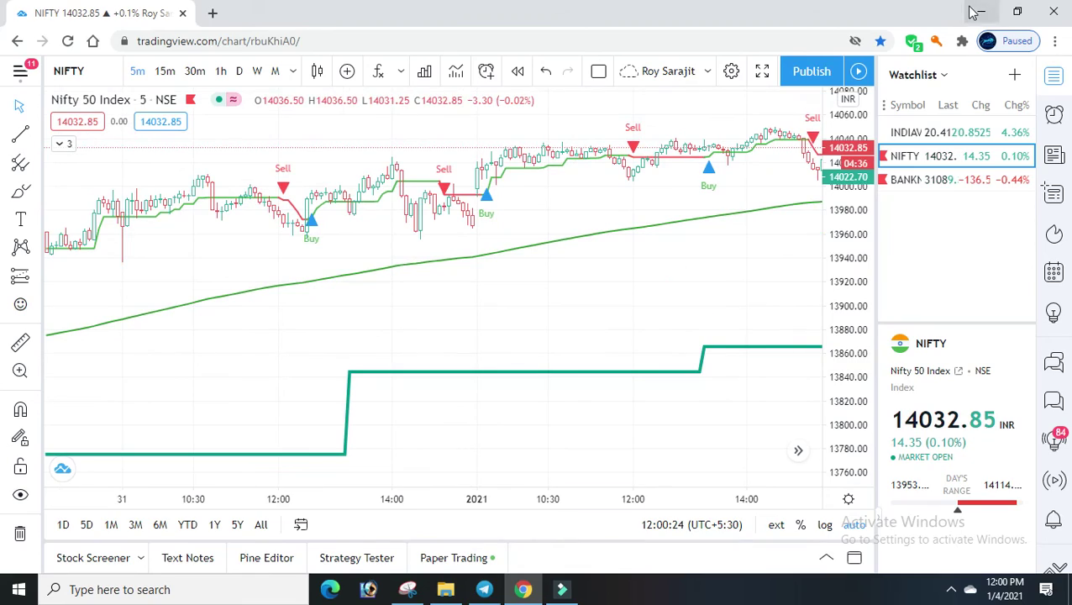
Minimise Chrome and bring up the Downloads folder in File Explorer
left_click(975, 13)
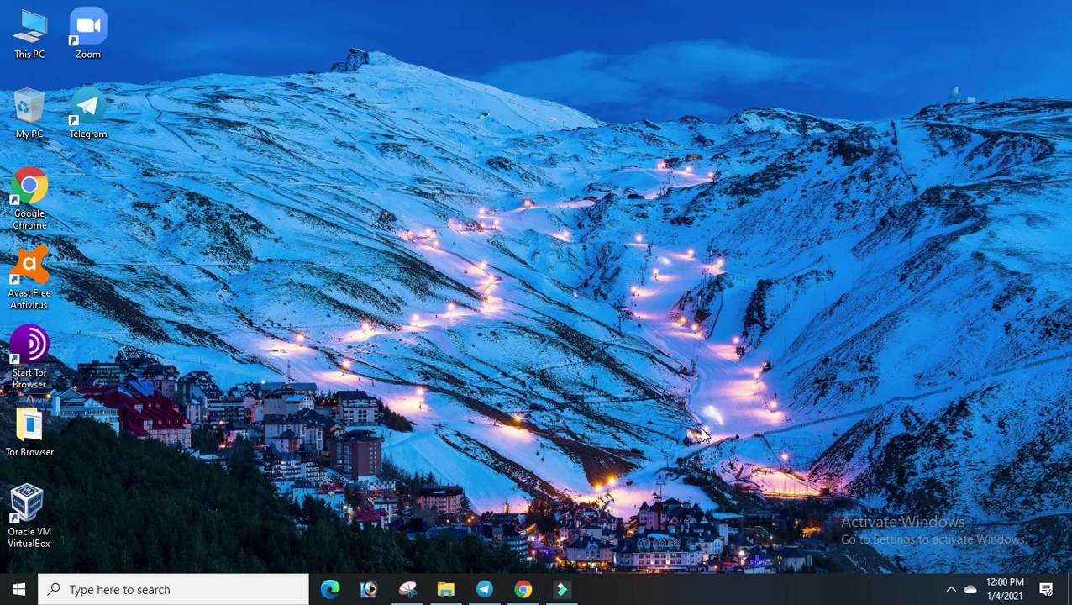
left_click(452, 598)
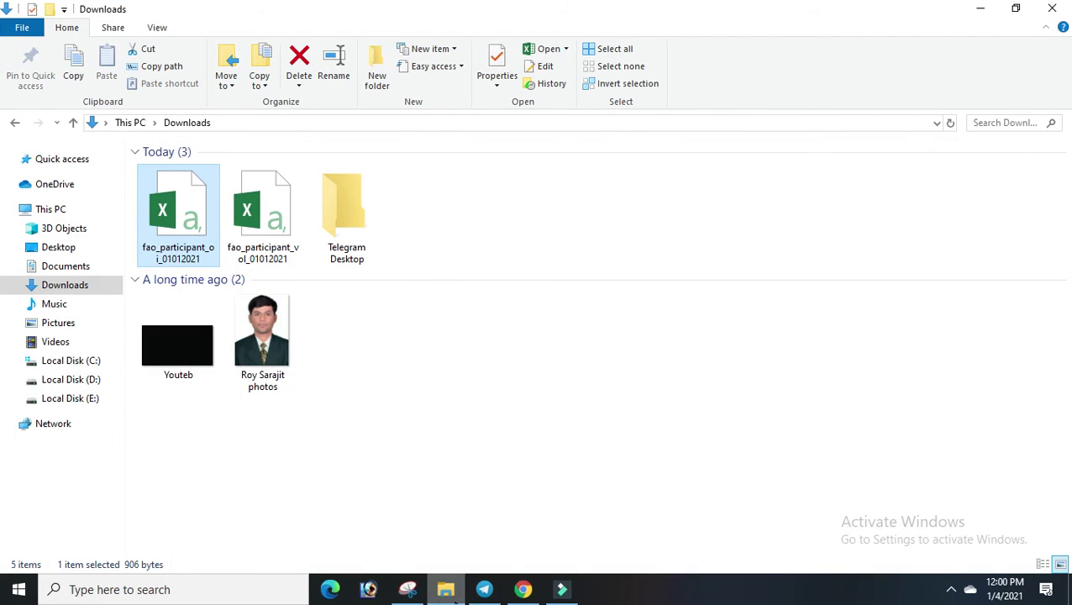
left_click(951, 593)
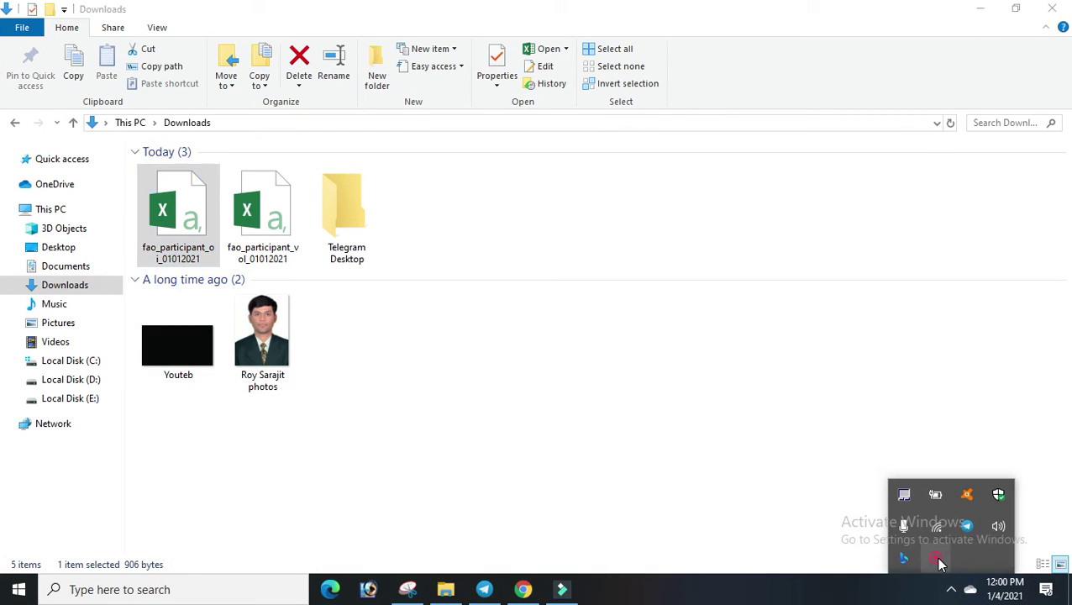
right_click(936, 557)
left_click(929, 568)
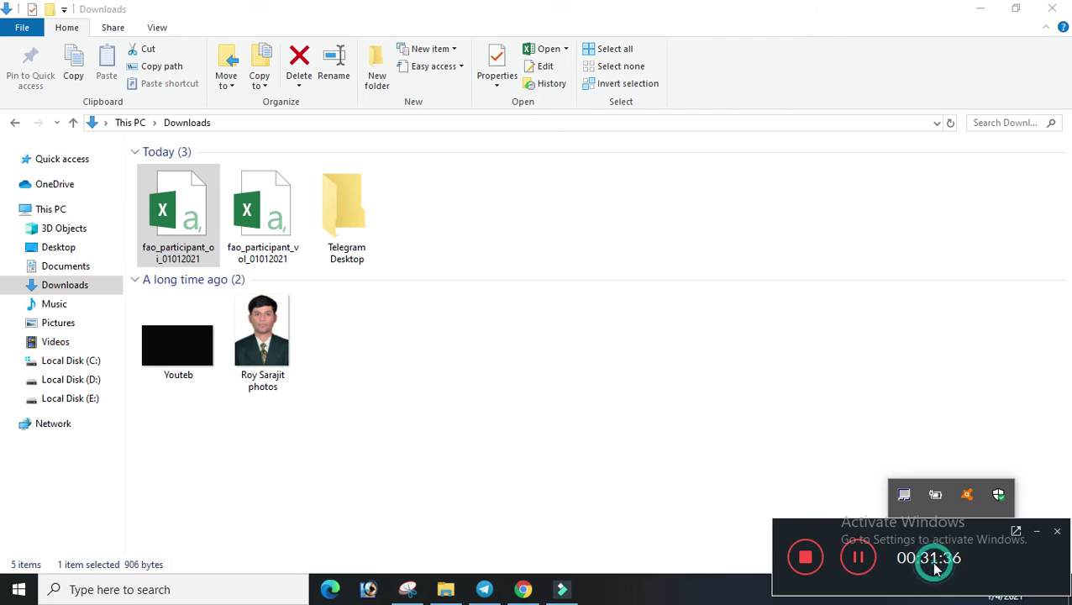
left_click(858, 562)
left_click(857, 559)
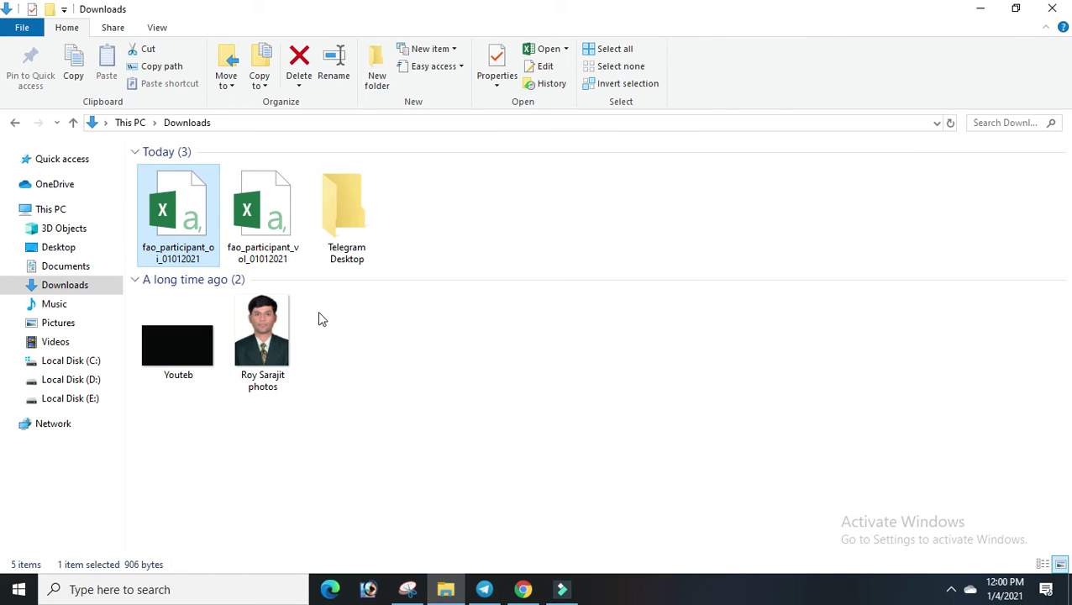
Open the ViX Indian XL Sheet workbook from the WD Astrology folder in Documents and dismiss the Office activation wizard
left_click(72, 267)
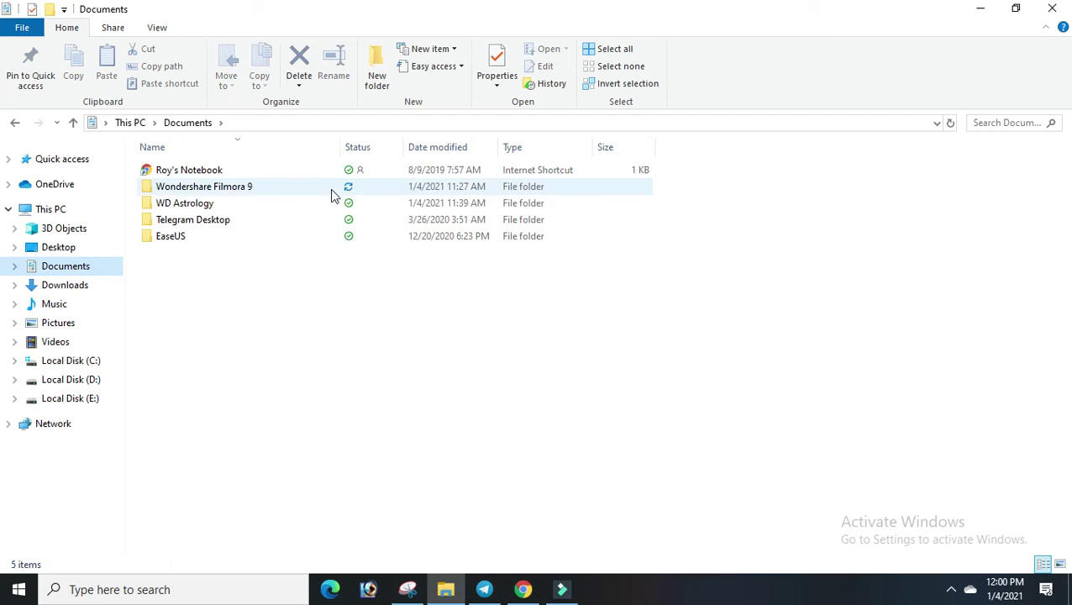
double_click(230, 202)
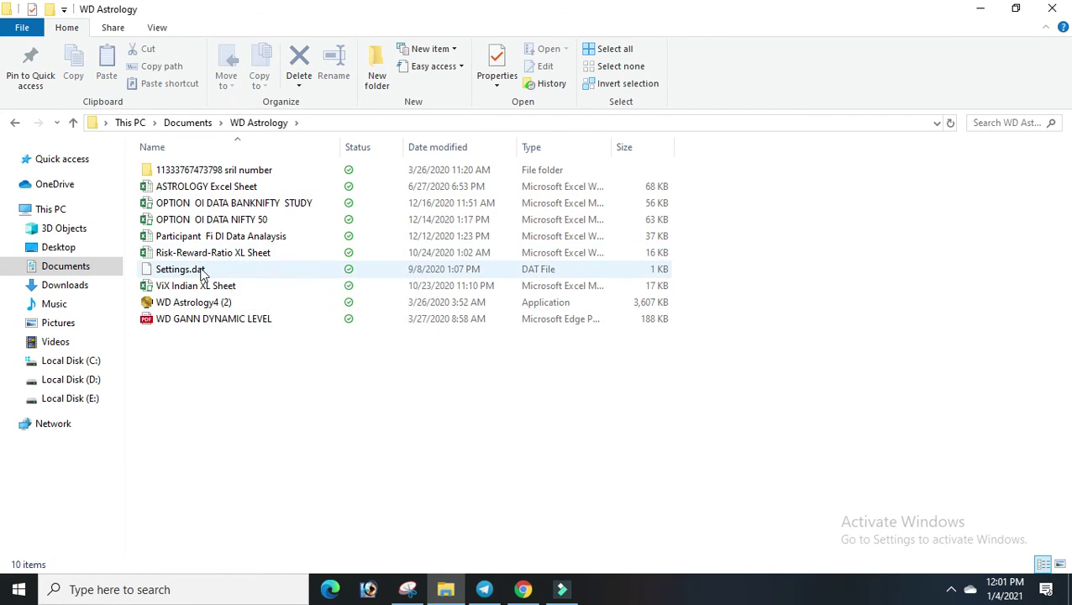
double_click(207, 287)
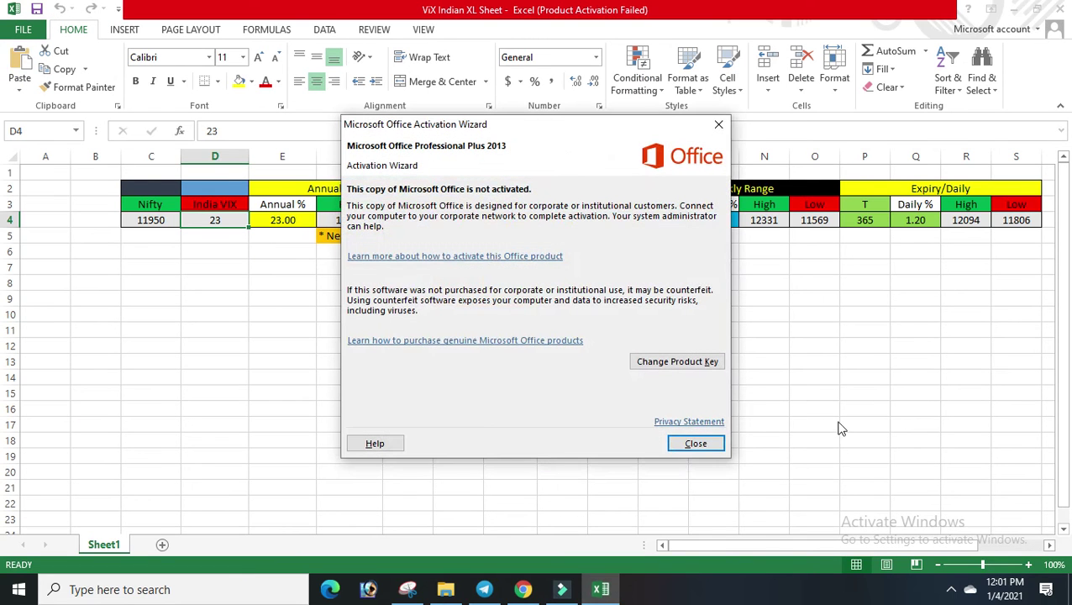
left_click(718, 125)
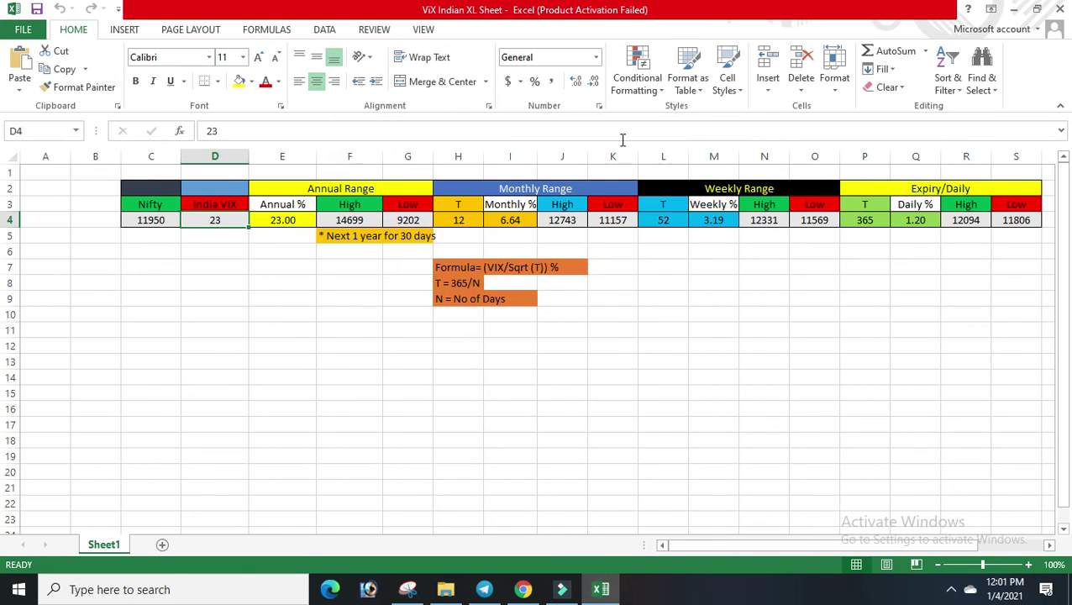
left_click(155, 223)
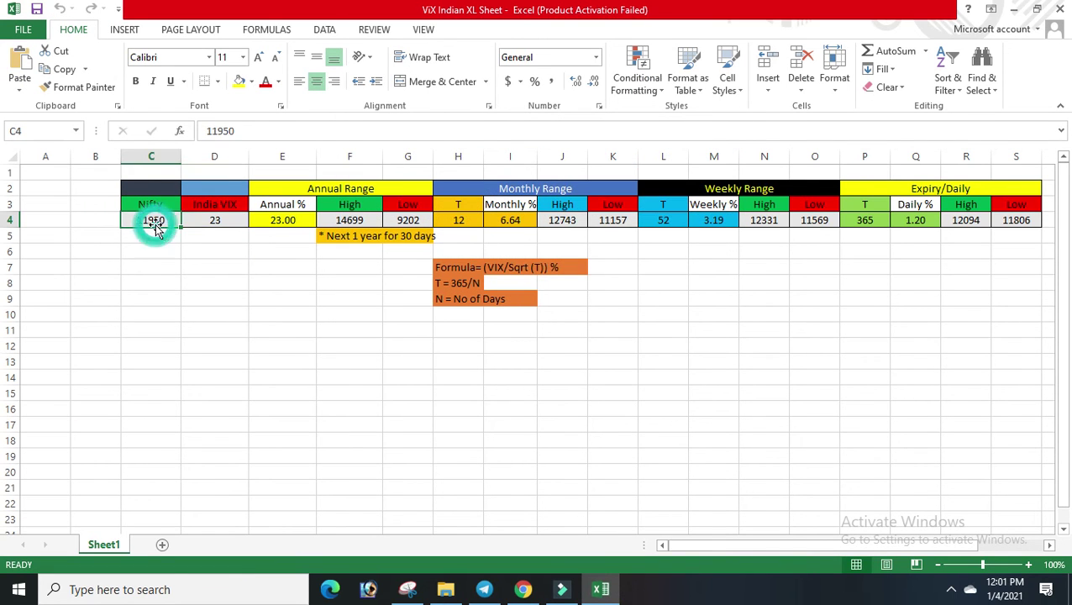
Check the latest Nifty candles on the TradingView chart in Chrome, and set the Nifty value in Excel cell C4 to 14115
left_click(526, 589)
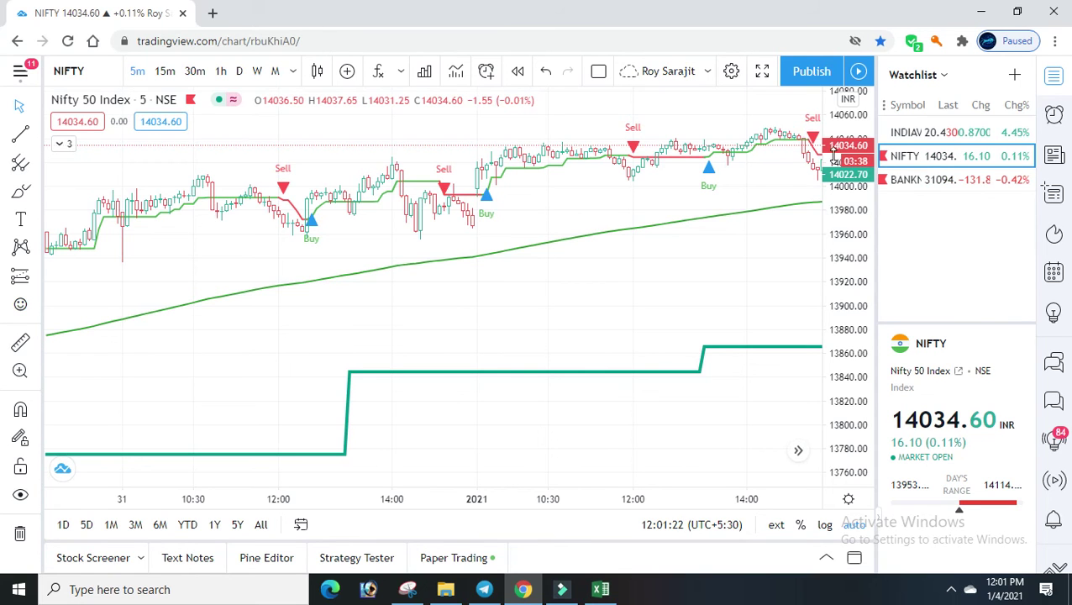
left_click_drag(763, 279, 434, 302)
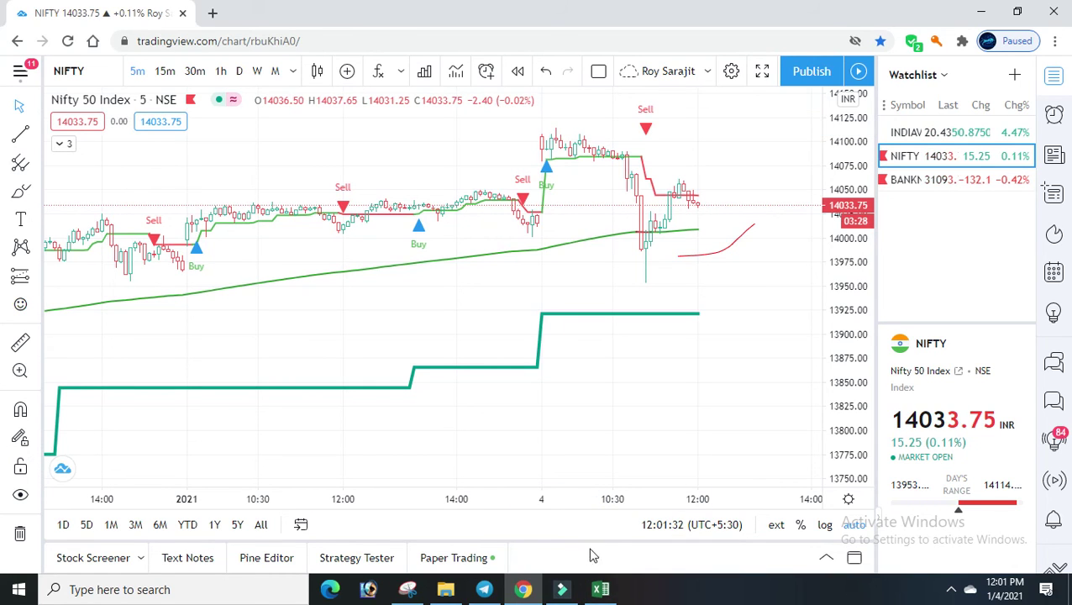
left_click(600, 590)
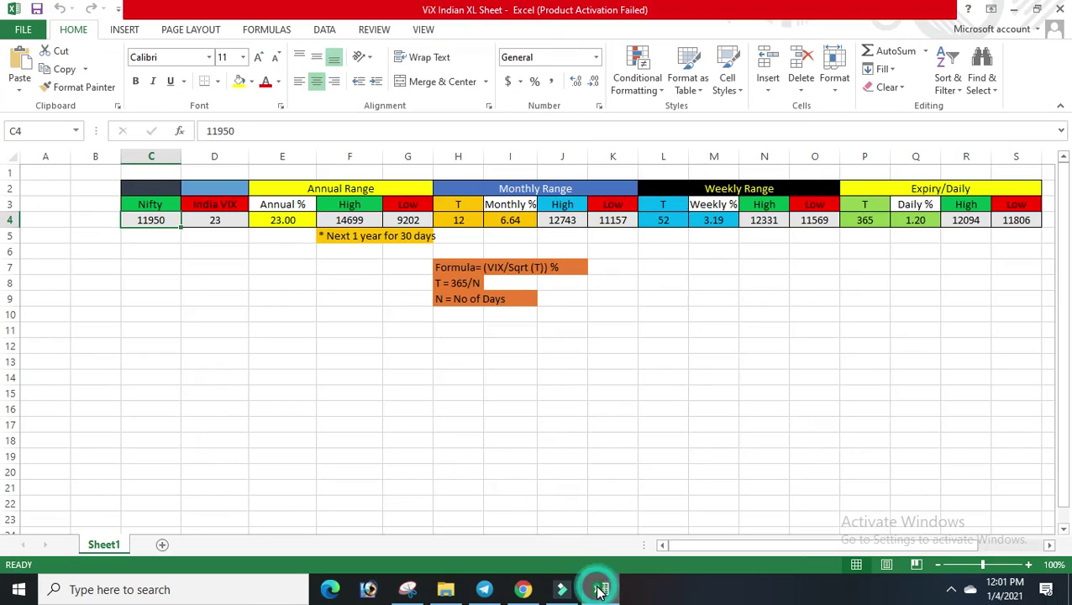
left_click(154, 221)
left_click(156, 221)
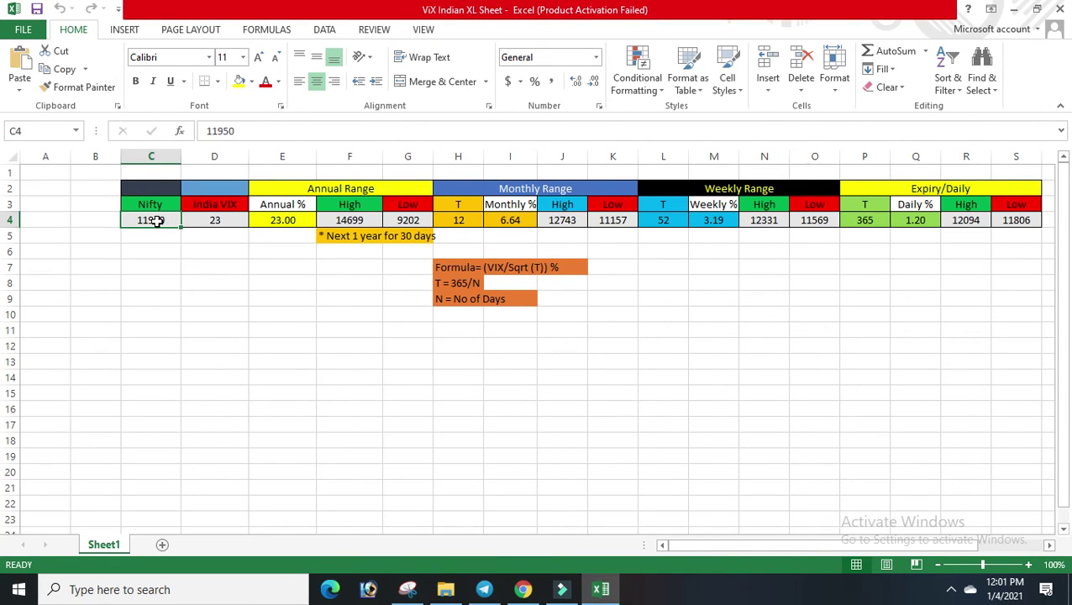
type("14115")
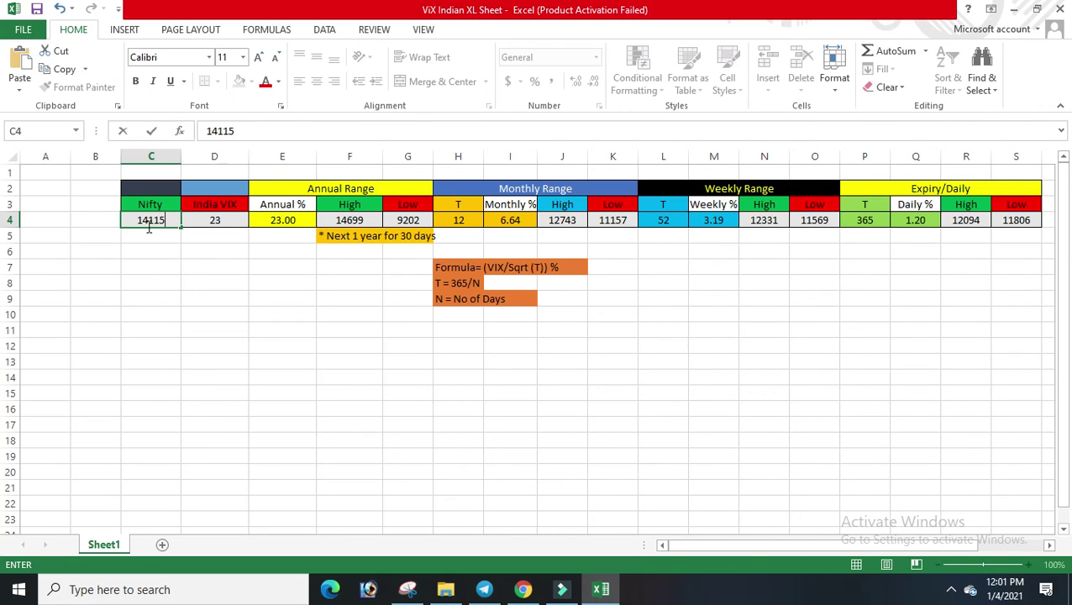
Set the India VIX value in cell D4 to 20, checking it against the INDIAVIX chart on TradingView
left_click(204, 222)
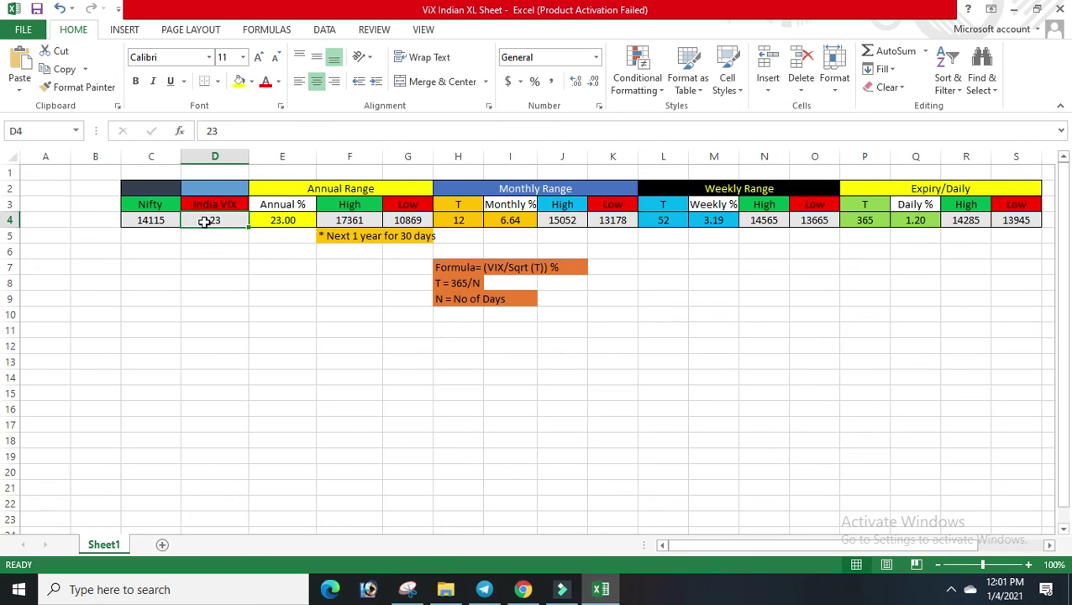
type("20")
left_click(523, 589)
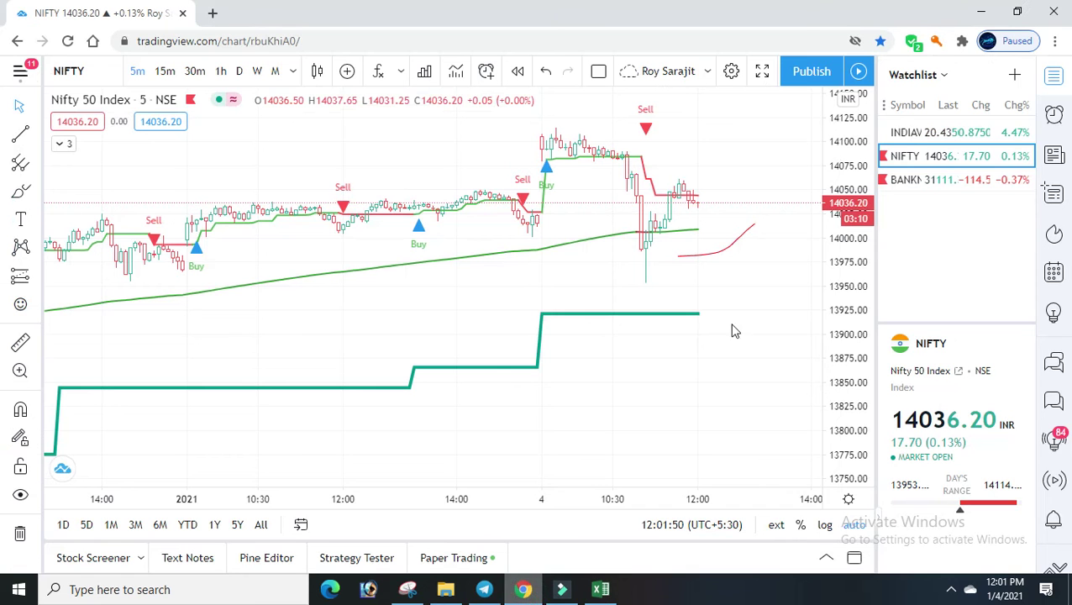
left_click(927, 134)
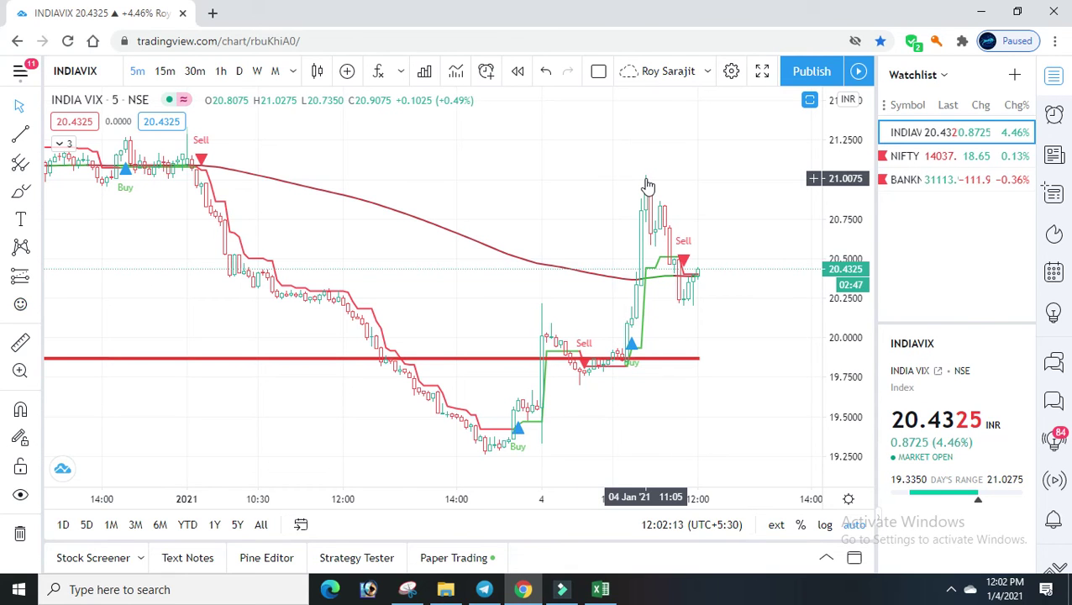
left_click(980, 13)
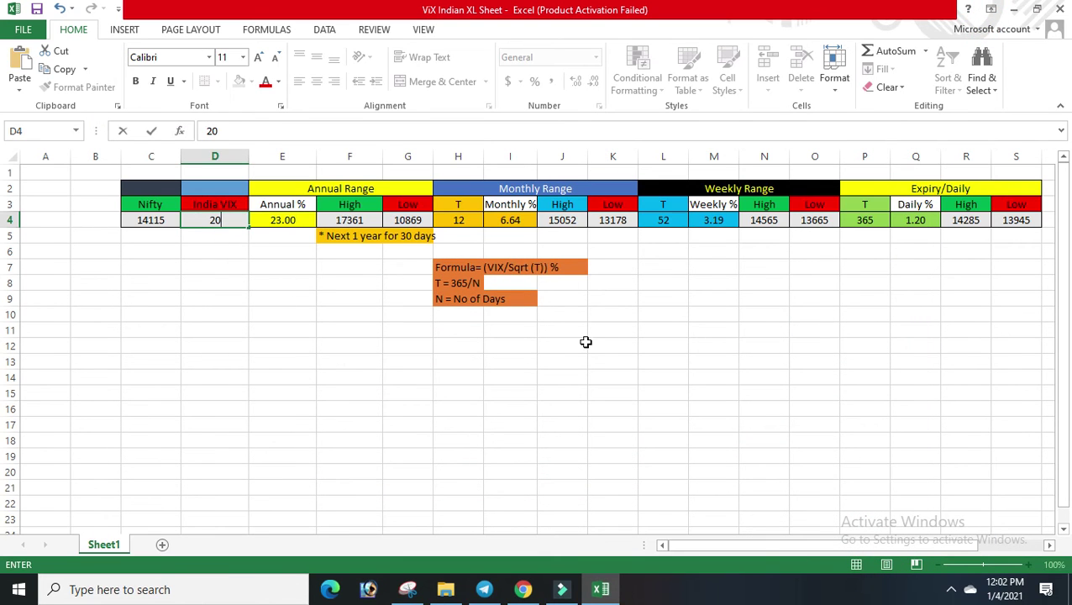
left_click(1015, 219)
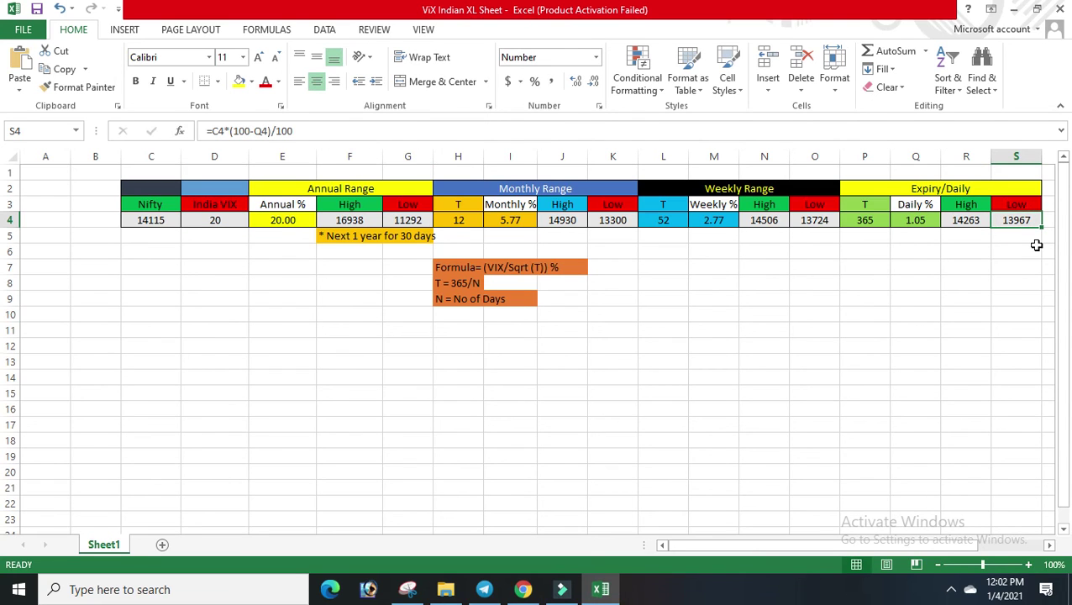
Inspect the formulas of the High and Low cells in the Expiry/Daily range of row 4
left_click(966, 217)
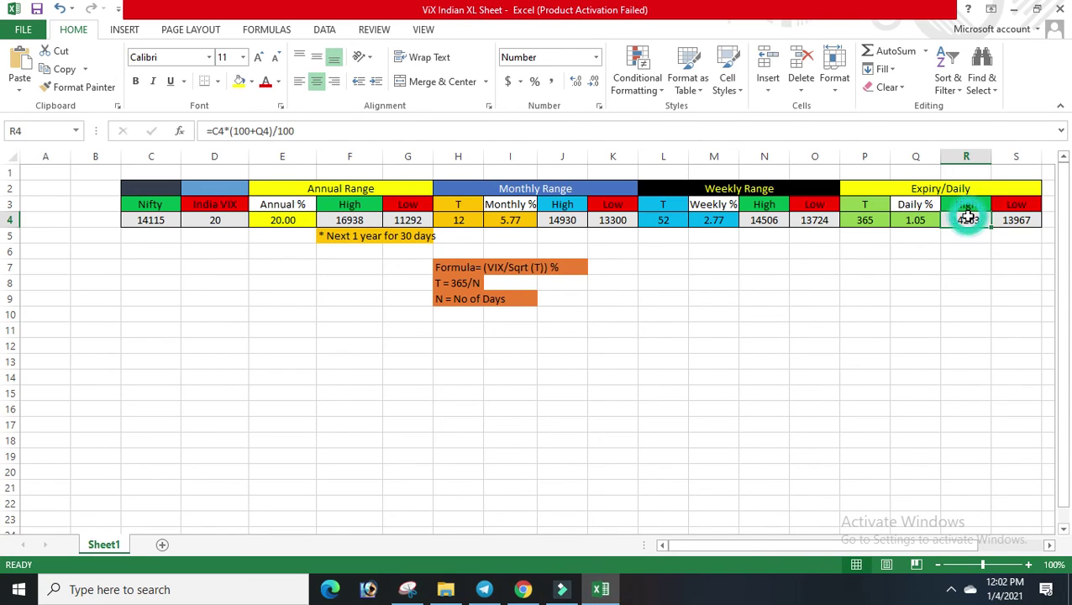
left_click(1032, 234)
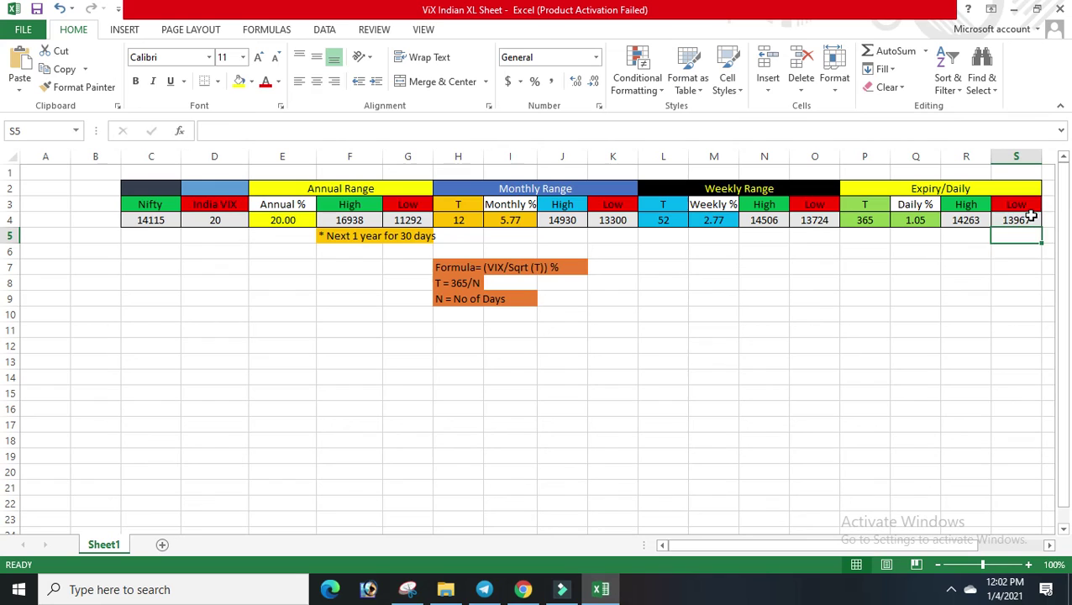
left_click(1029, 218)
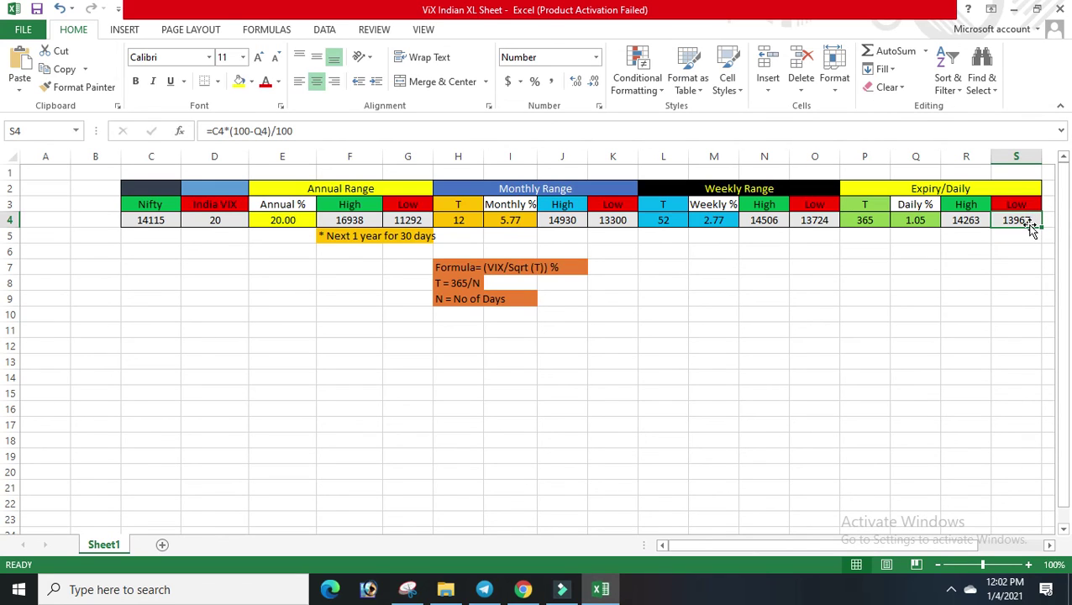
left_click(968, 220)
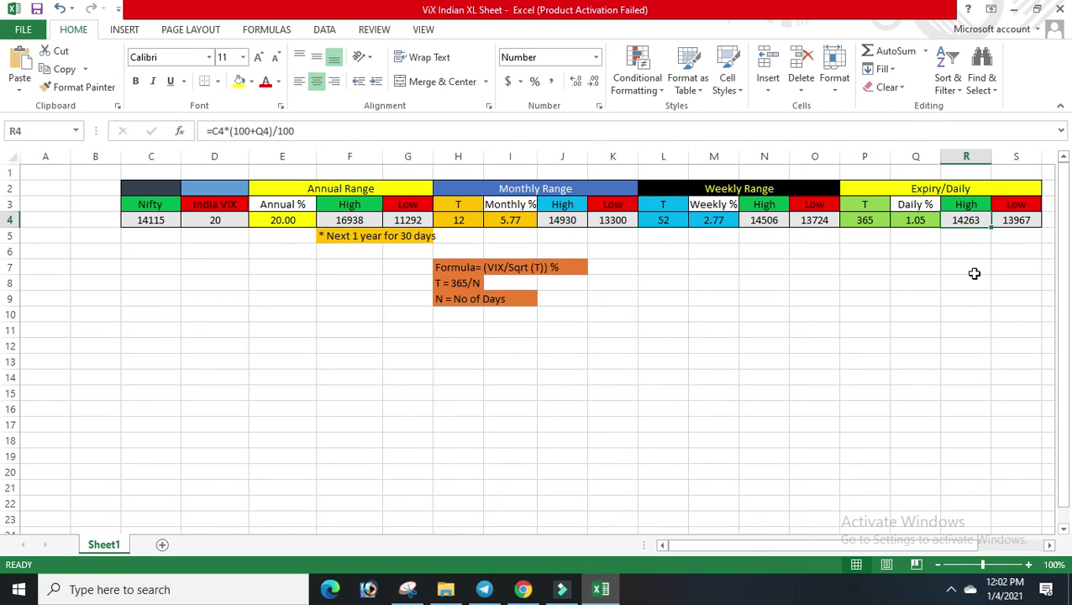
Inspect the row 4 formulas for the Weekly % and Monthly % cells and the monthly and annual High and Low cells
left_click(718, 220)
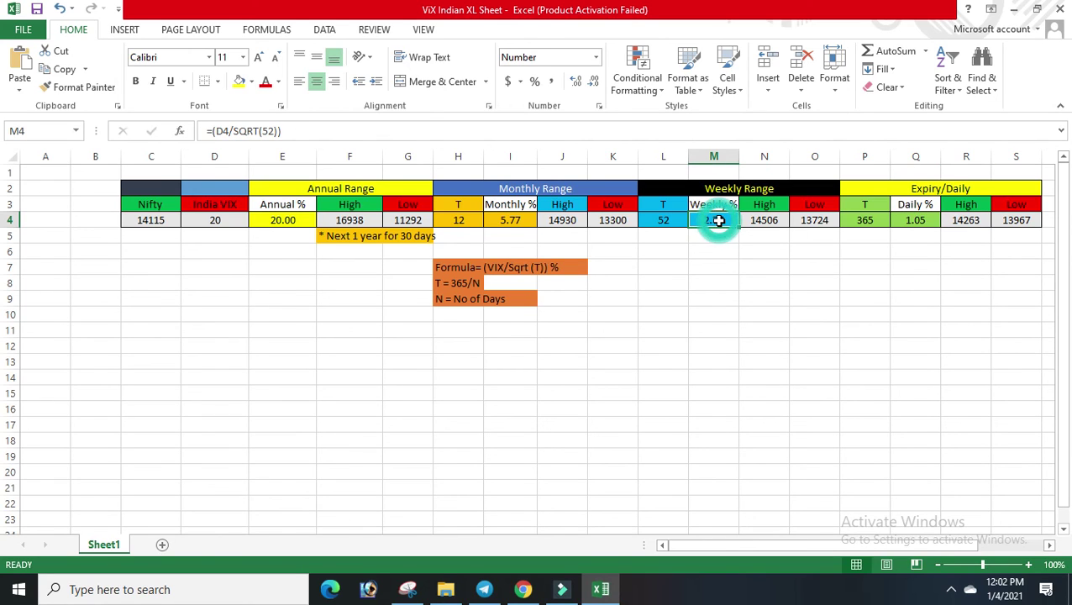
left_click(509, 222)
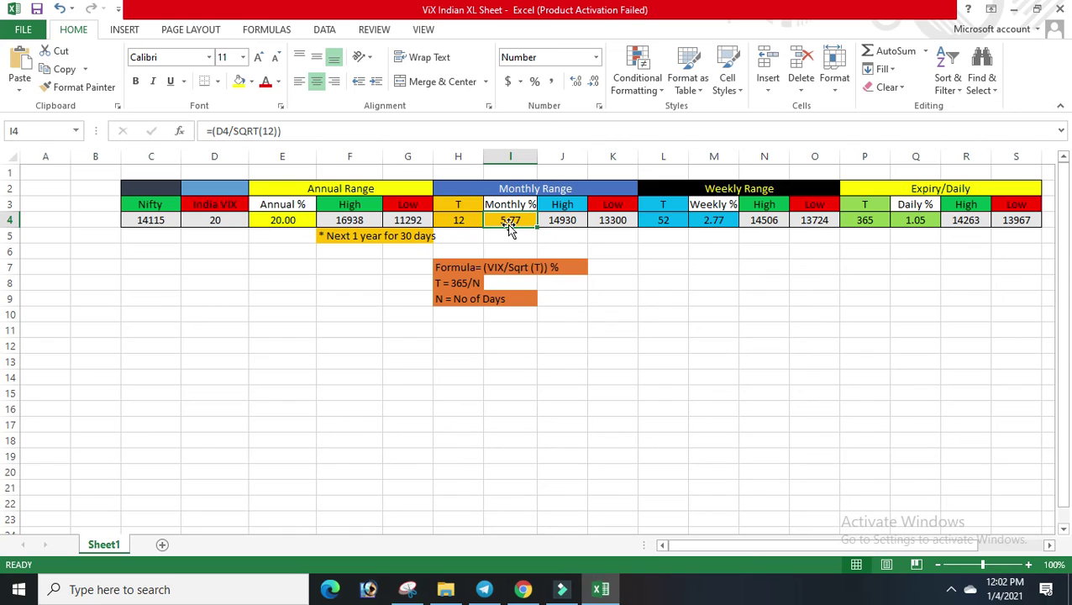
left_click(613, 224)
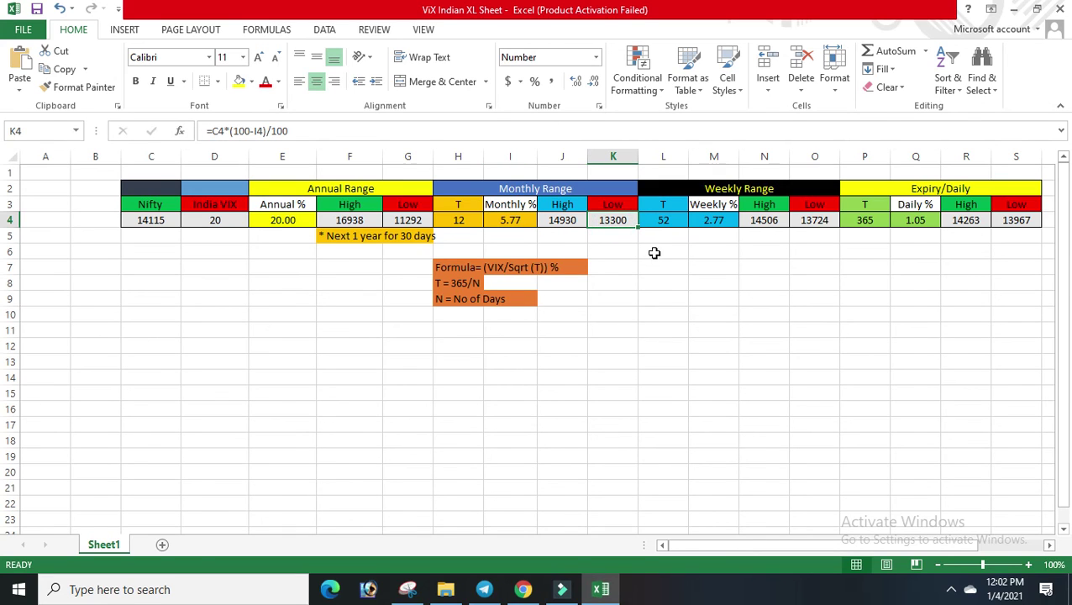
left_click(559, 223)
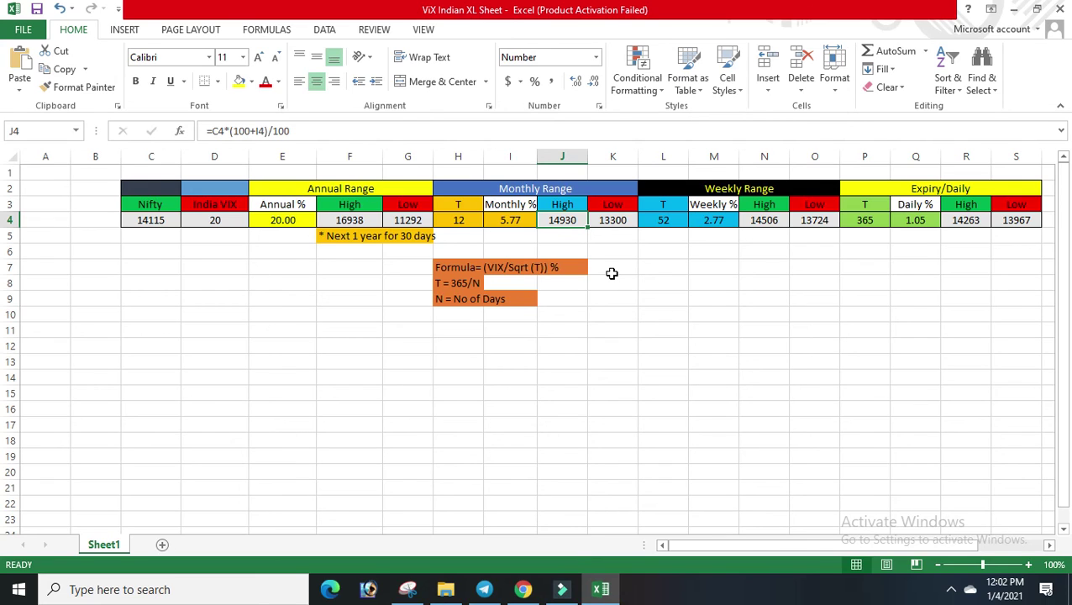
left_click(412, 220)
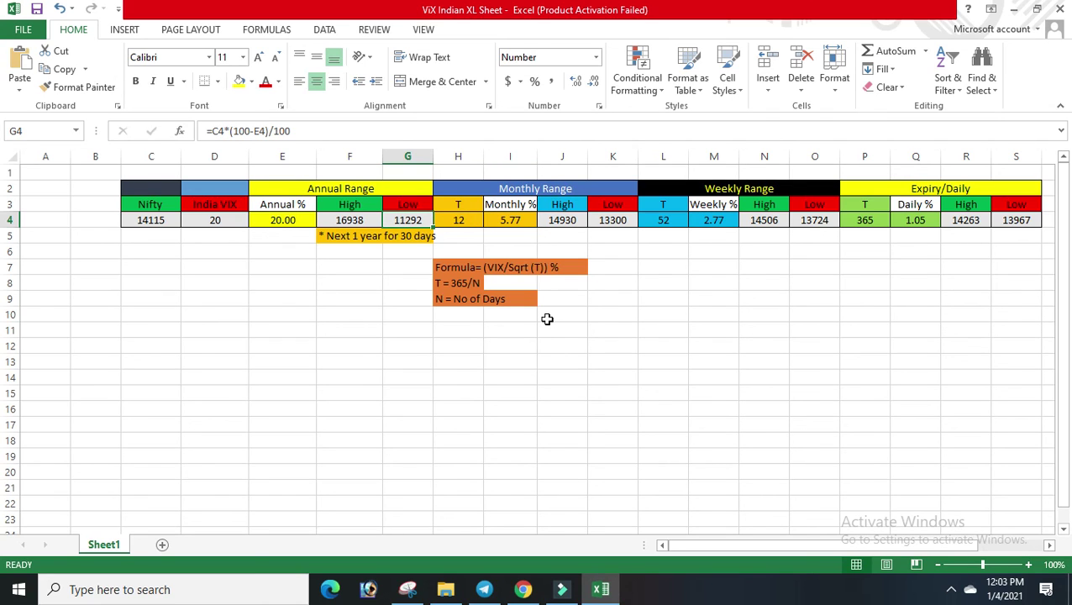
left_click(354, 220)
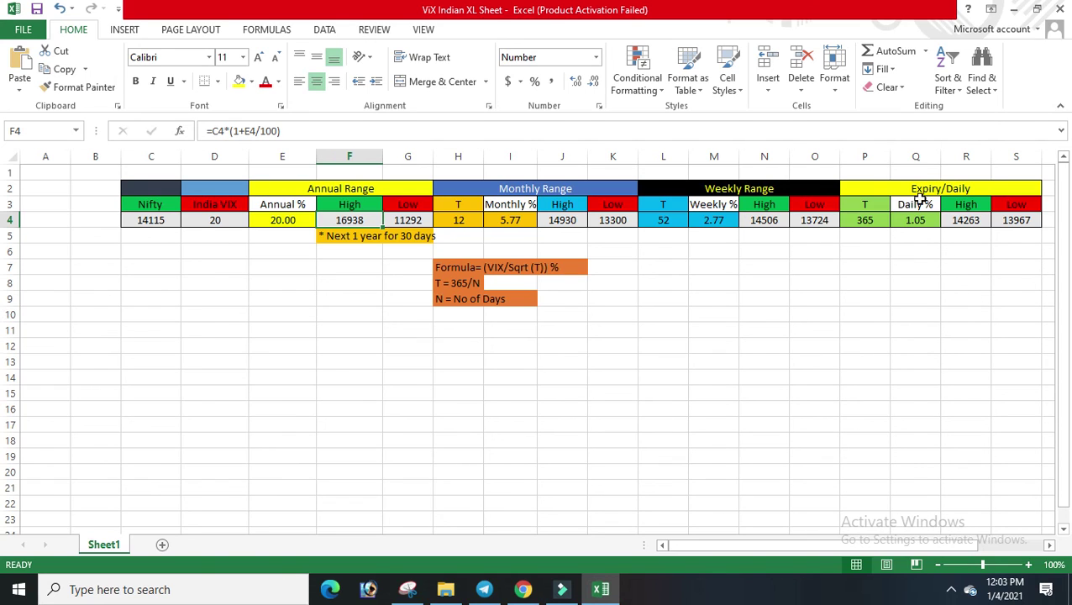
Close the WD Astrology folder window, refresh the desktop, and close the ViX Indian XL Sheet workbook without saving its changes
left_click(1019, 9)
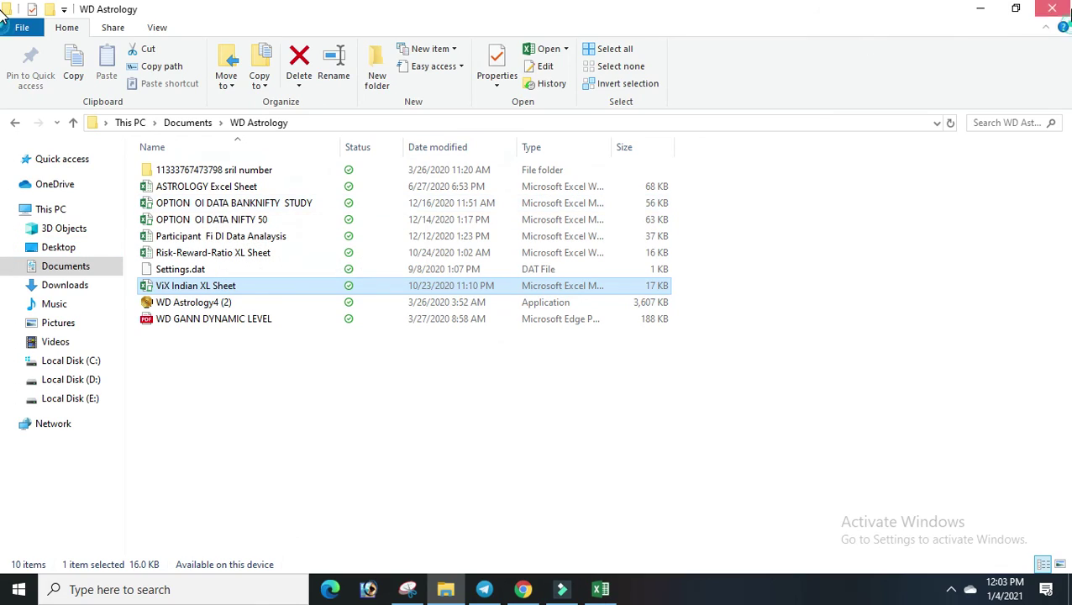
left_click(1052, 9)
right_click(360, 246)
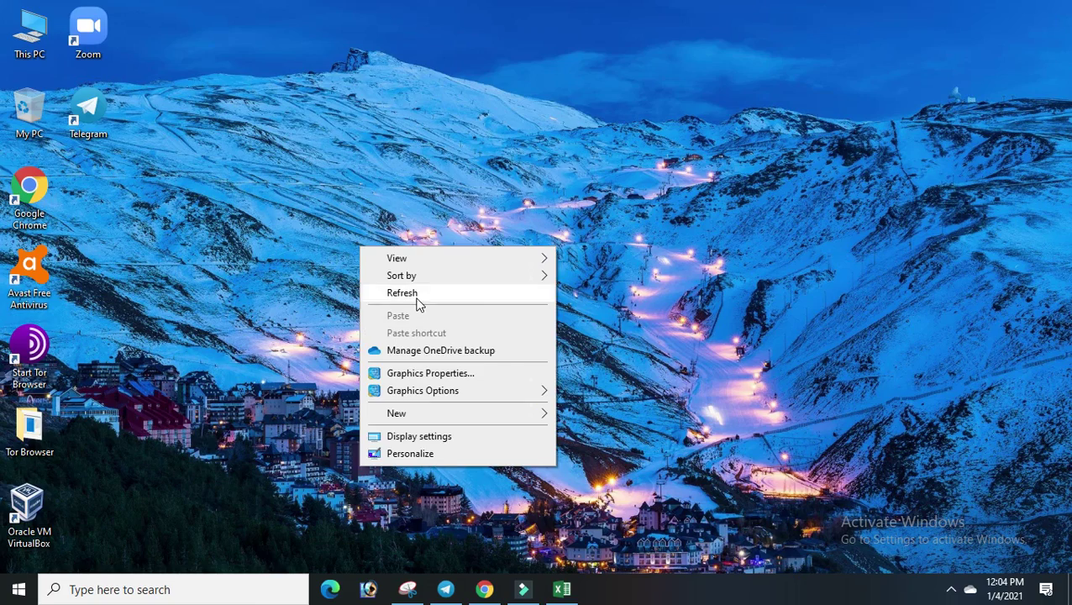
left_click(414, 294)
left_click(563, 591)
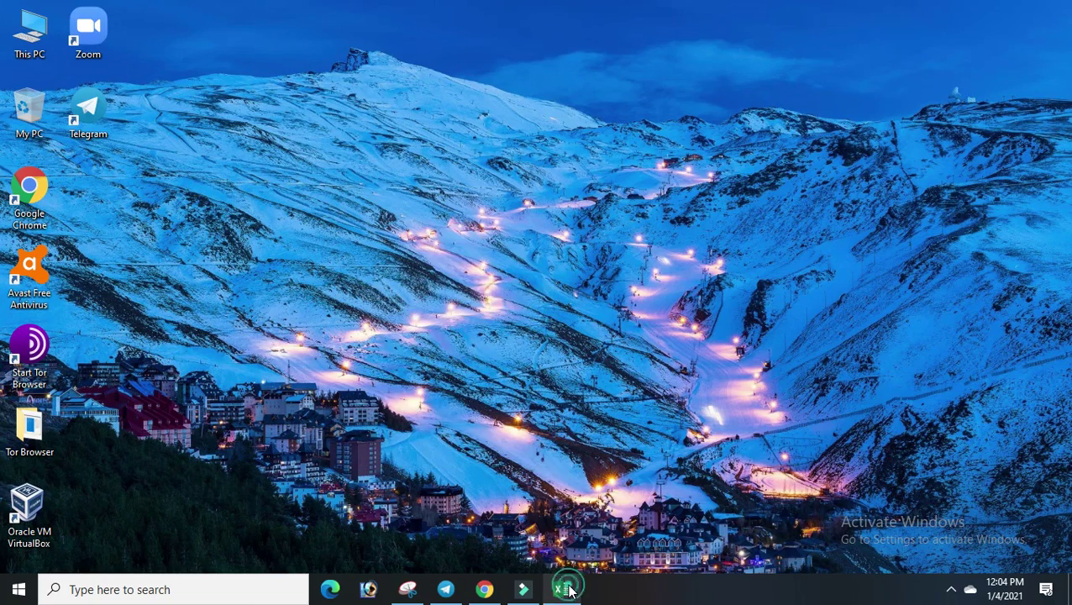
double_click(6, 8)
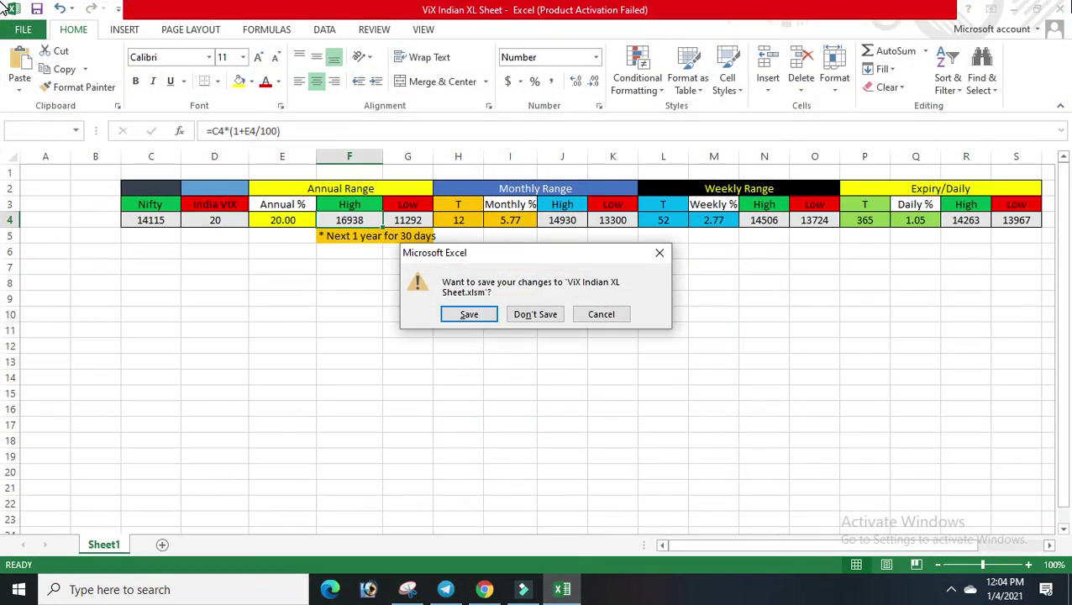
left_click(532, 314)
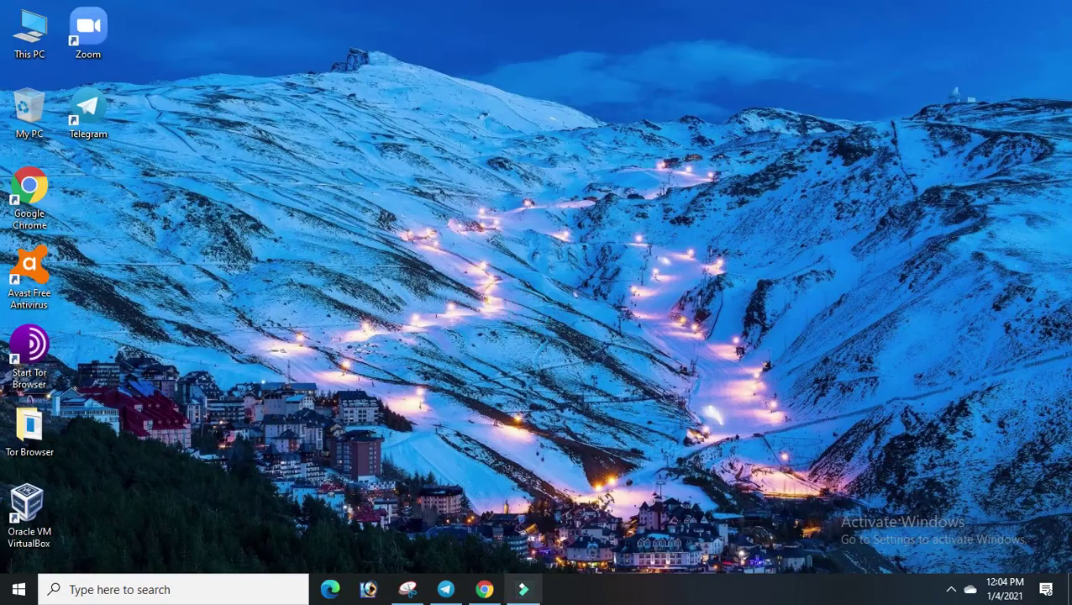
Switch to TradingView in Chrome, display the NIFTY chart, and delete the red freehand line above the latest candles
left_click(483, 591)
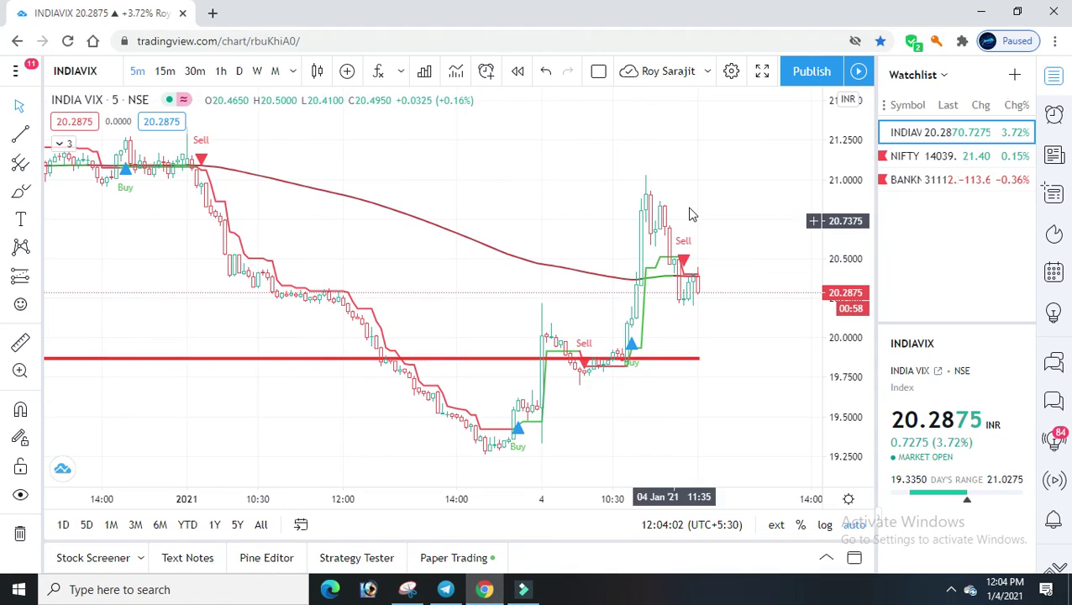
left_click(941, 159)
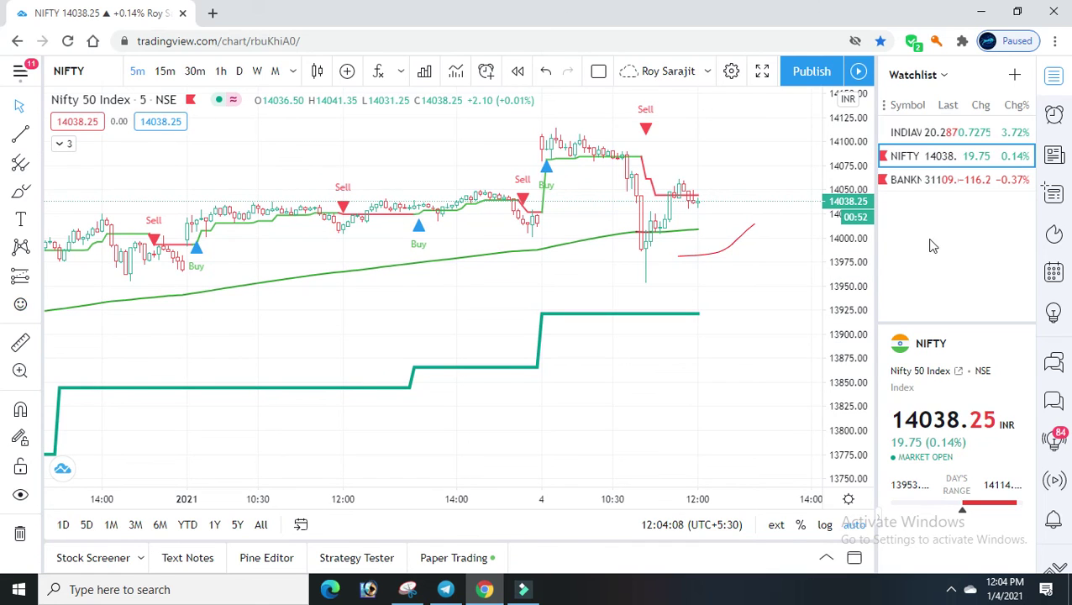
left_click_drag(861, 163, 862, 201)
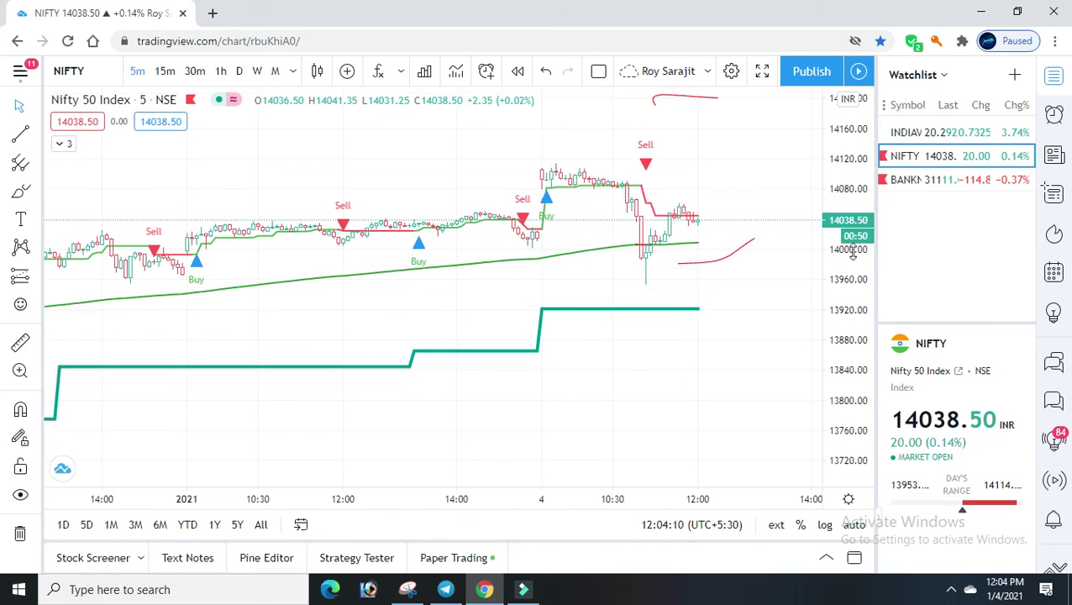
left_click(695, 102)
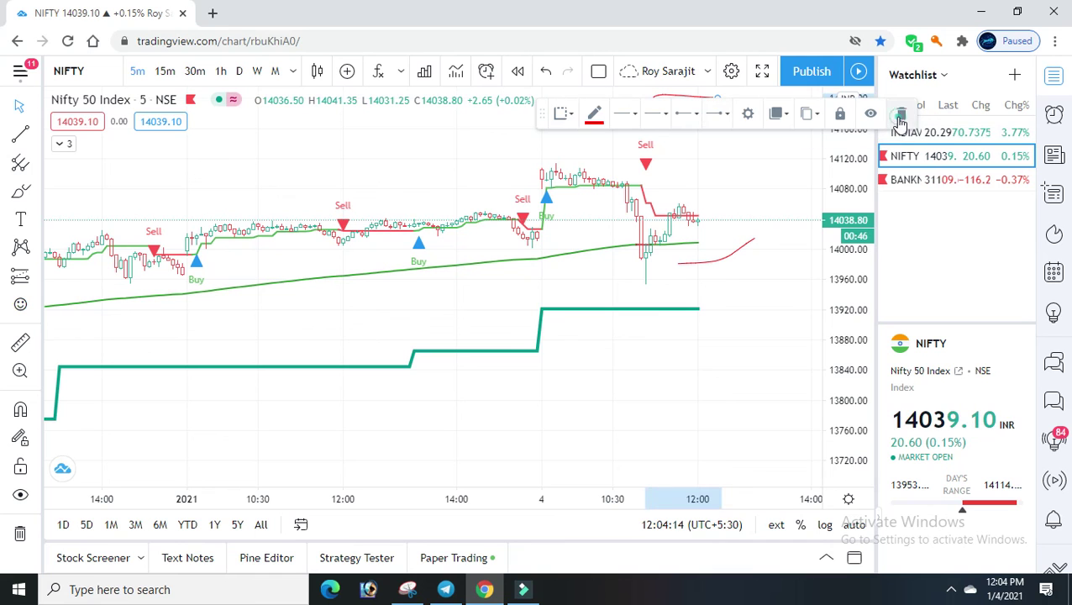
left_click(900, 116)
Delete the red curve drawn below the latest Nifty candles and reset the chart to its default view
left_click_drag(838, 118, 843, 307)
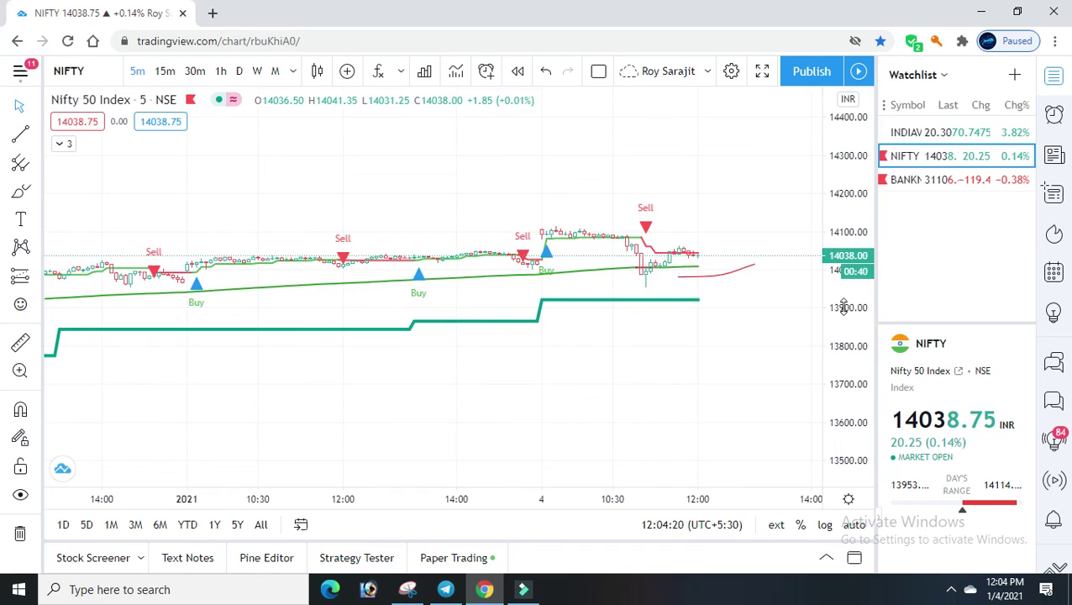
left_click_drag(845, 135, 850, 211)
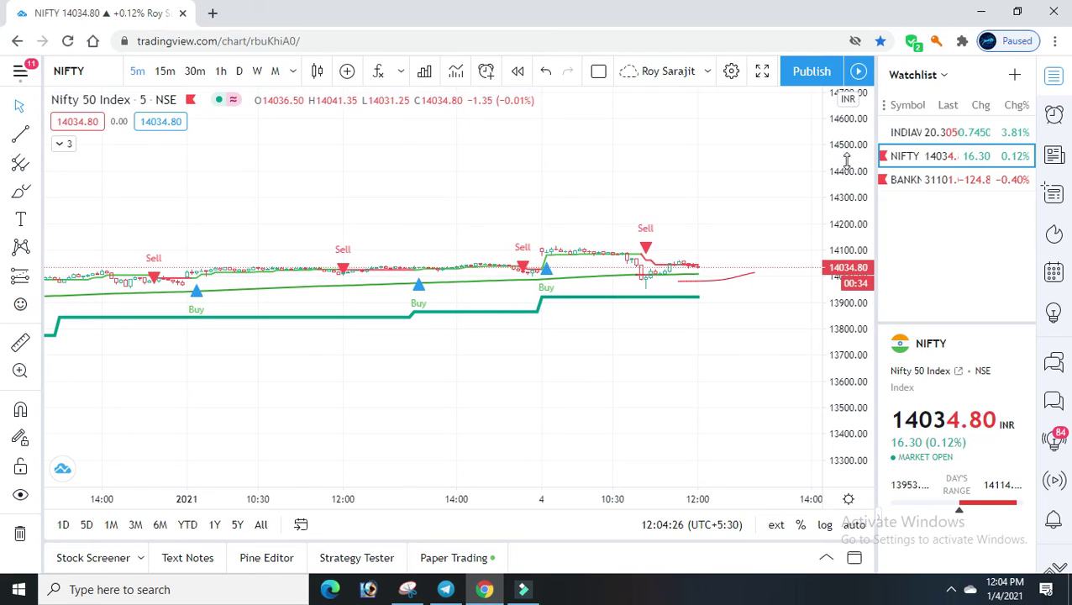
left_click_drag(838, 115, 848, 142)
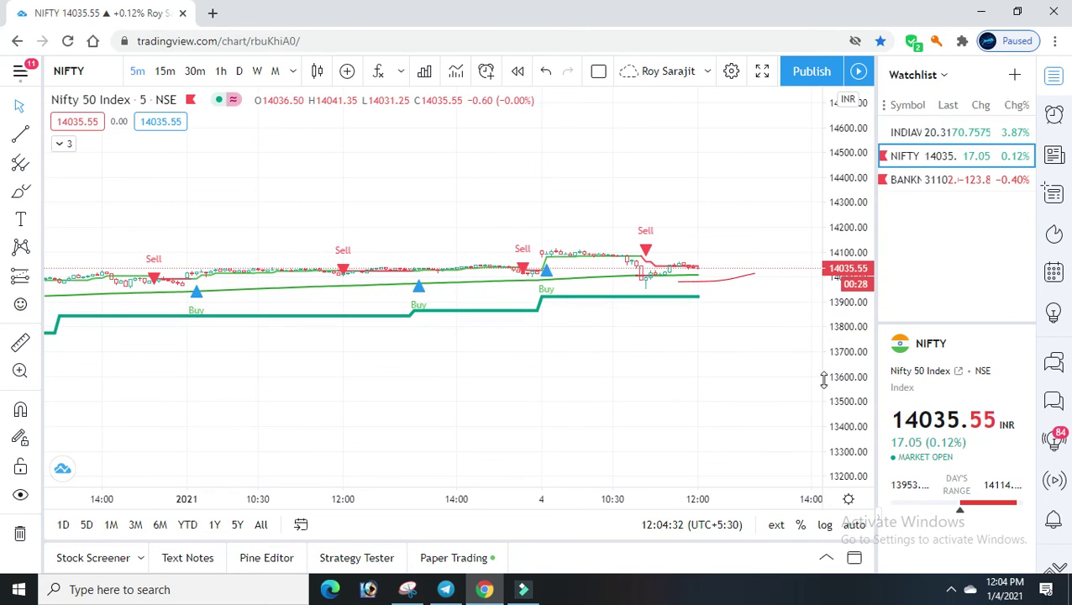
left_click_drag(846, 403, 851, 238)
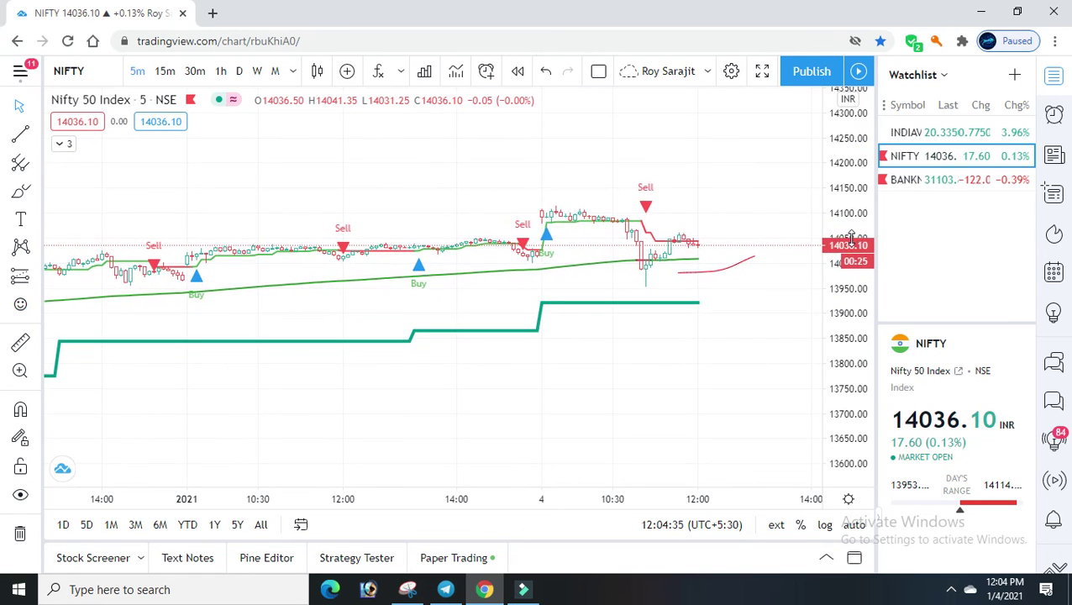
left_click(731, 271)
right_click(731, 271)
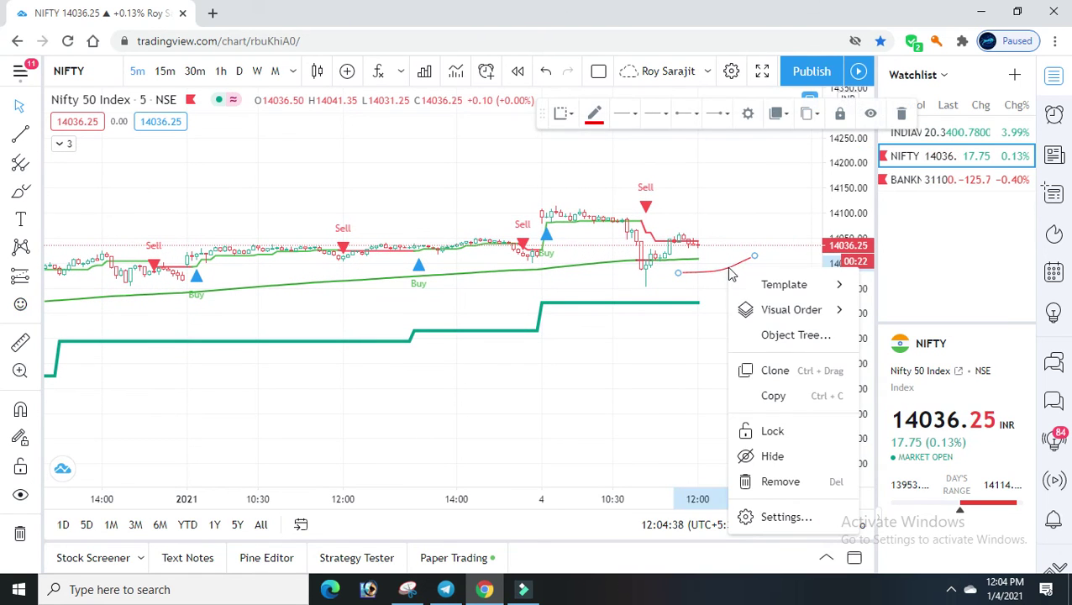
left_click(899, 116)
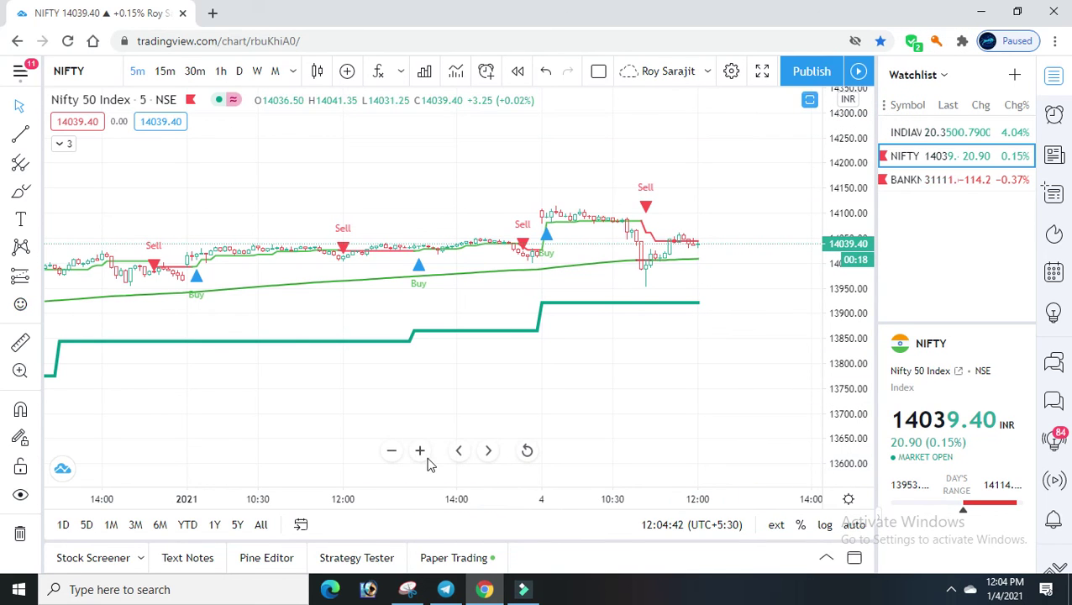
left_click(420, 451)
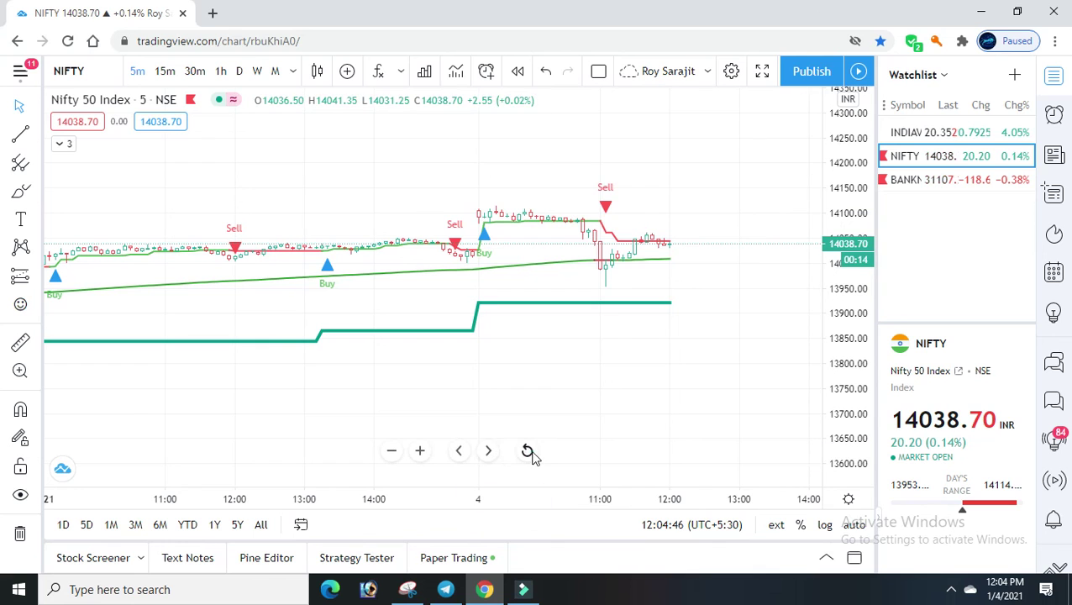
left_click(527, 452)
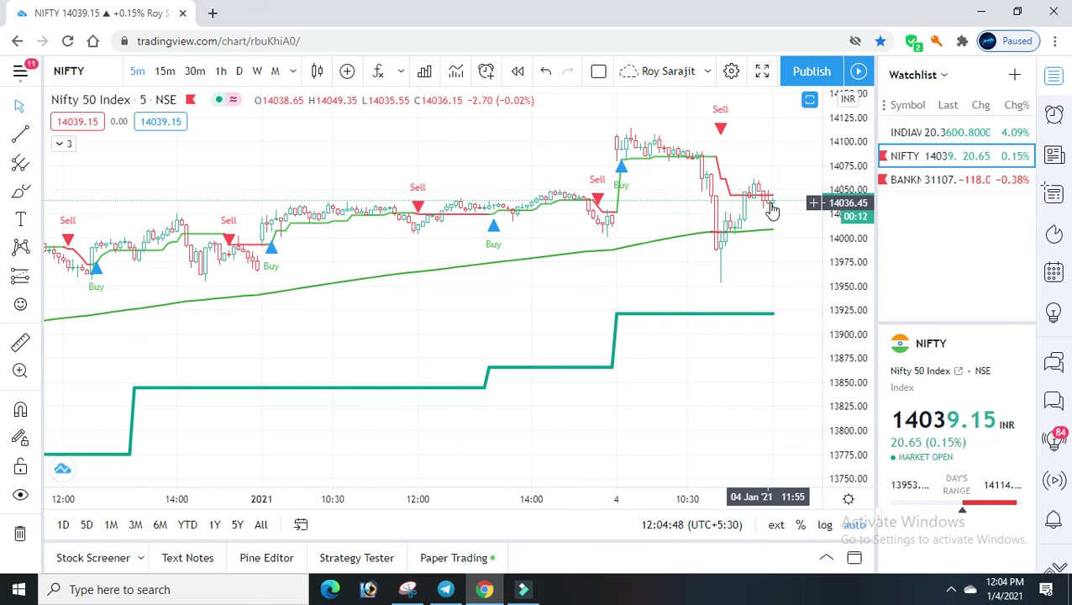